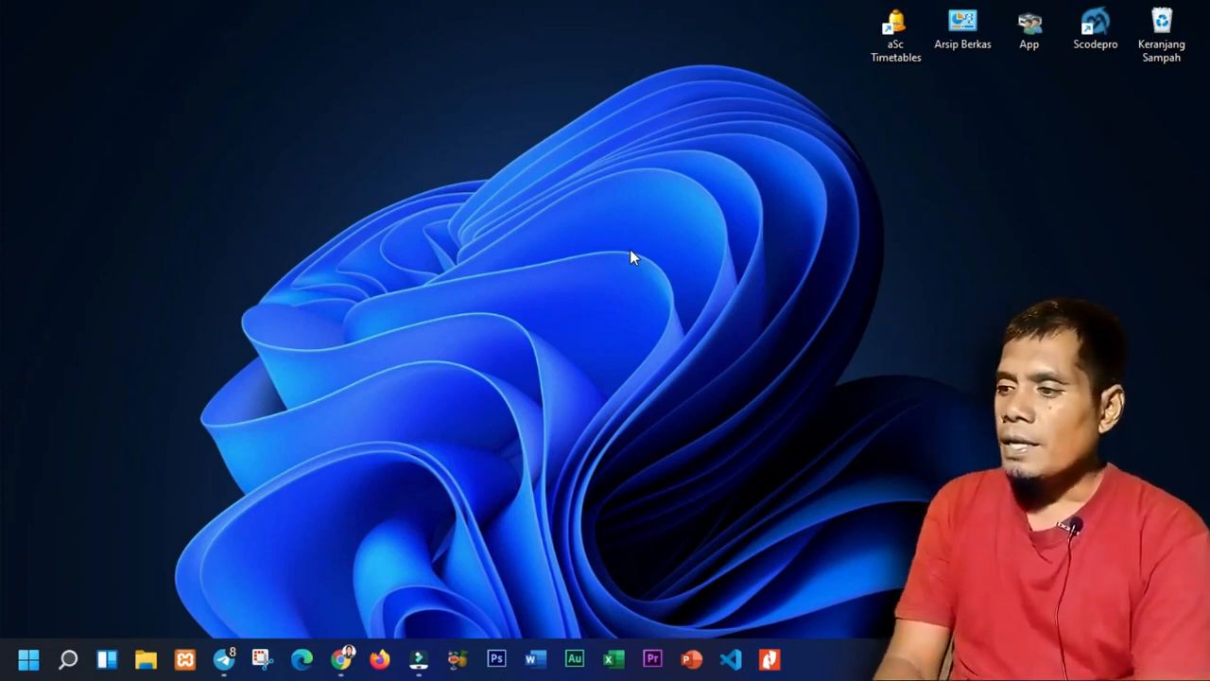
Open the 'Download XAMPP - Apache Friends' search result in a new tab and view it.
click(346, 660)
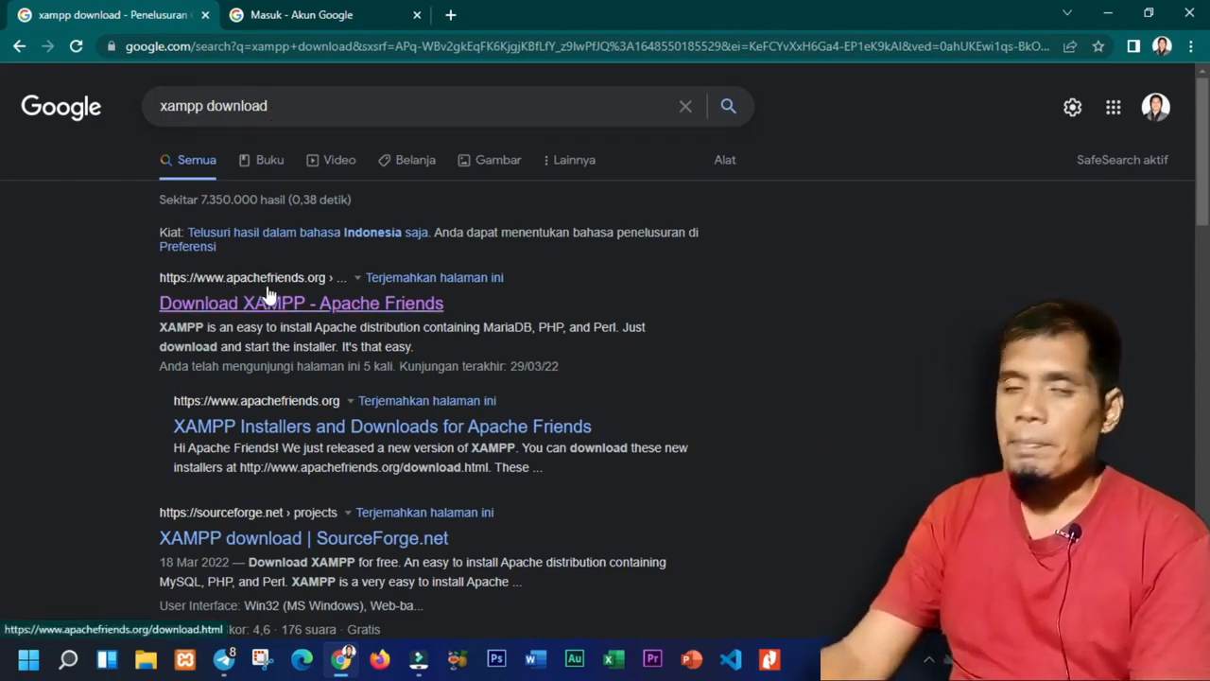
right_click(310, 316)
click(322, 327)
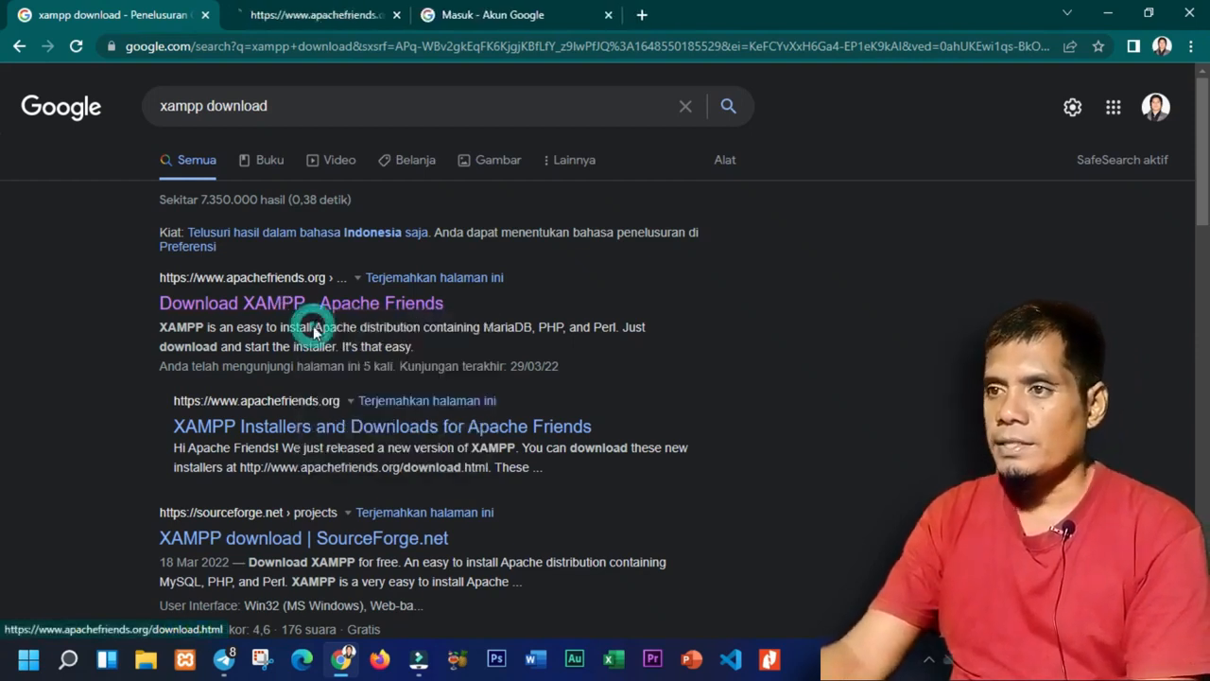
click(293, 14)
Start downloading the XAMPP 8.1.4 64-bit Windows installer.
mouse_move(1206, 138)
mouse_down()
mouse_move(1207, 160)
mouse_move(1206, 147)
mouse_up()
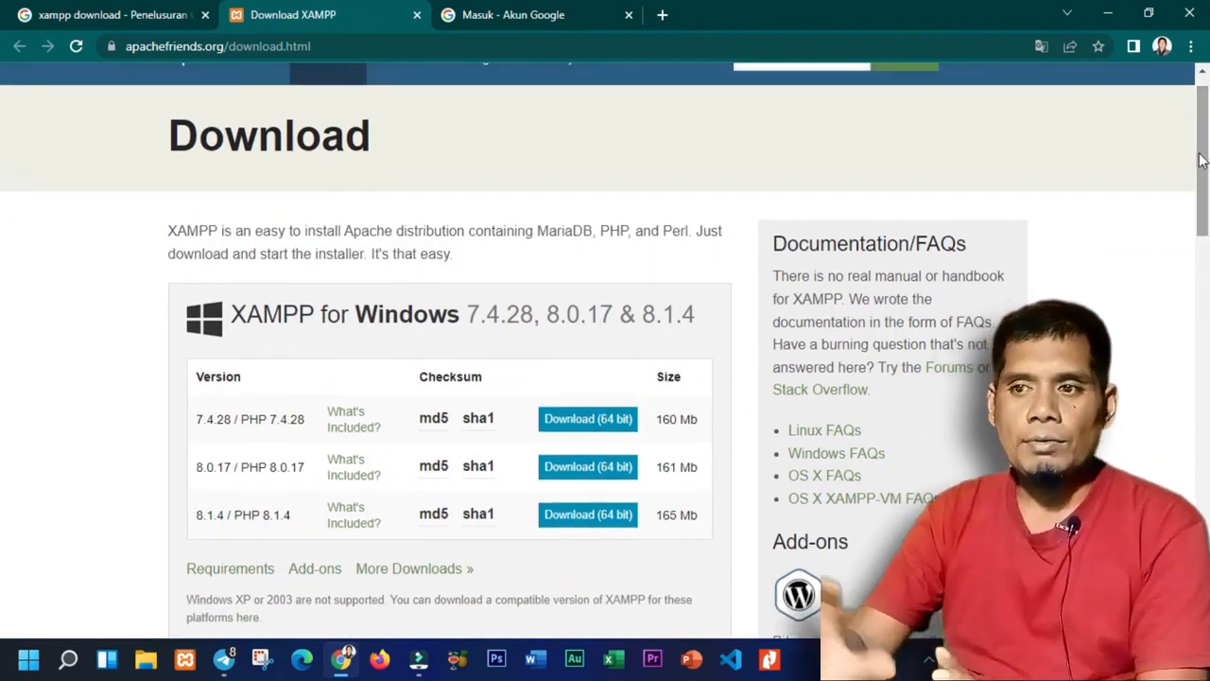
scroll(411, 478, down, 3)
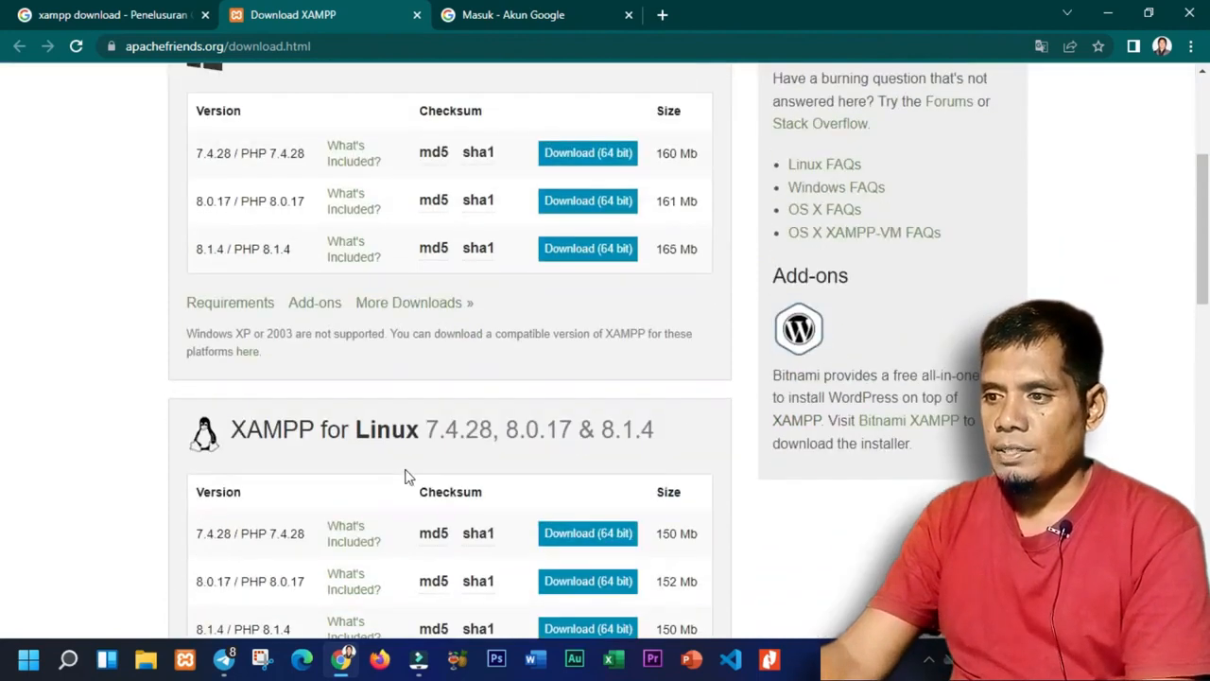
scroll(405, 447, down, 5)
scroll(378, 360, up, 5)
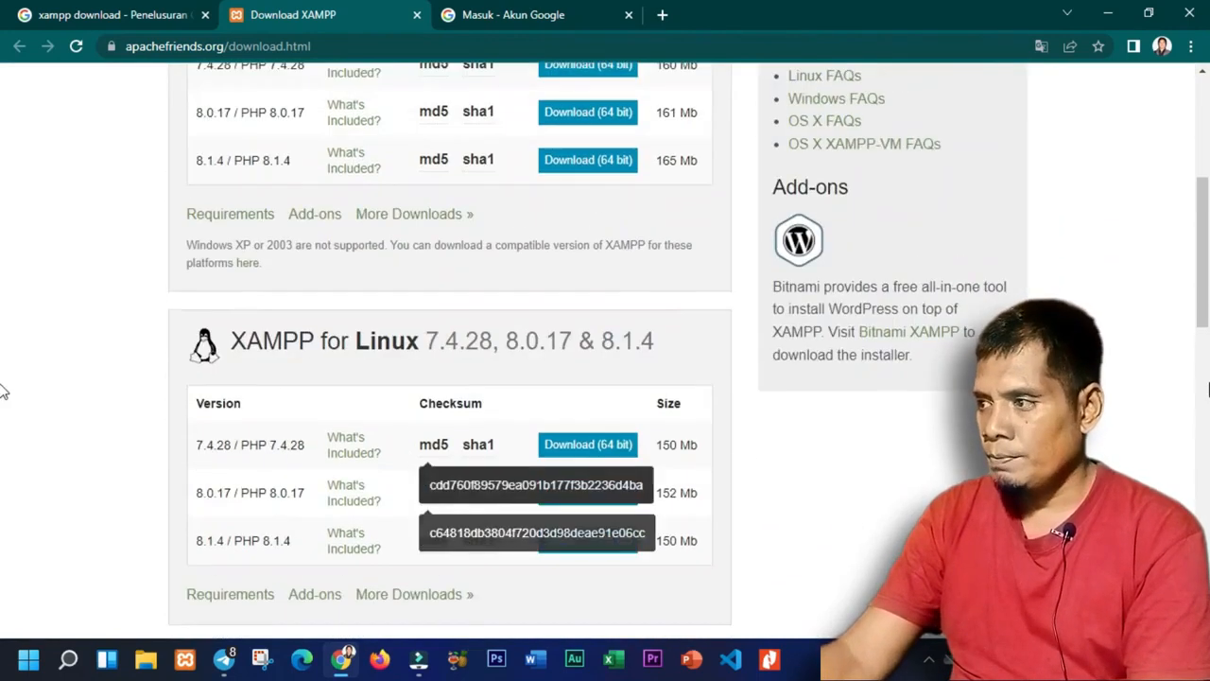
scroll(4, 283, up, 10)
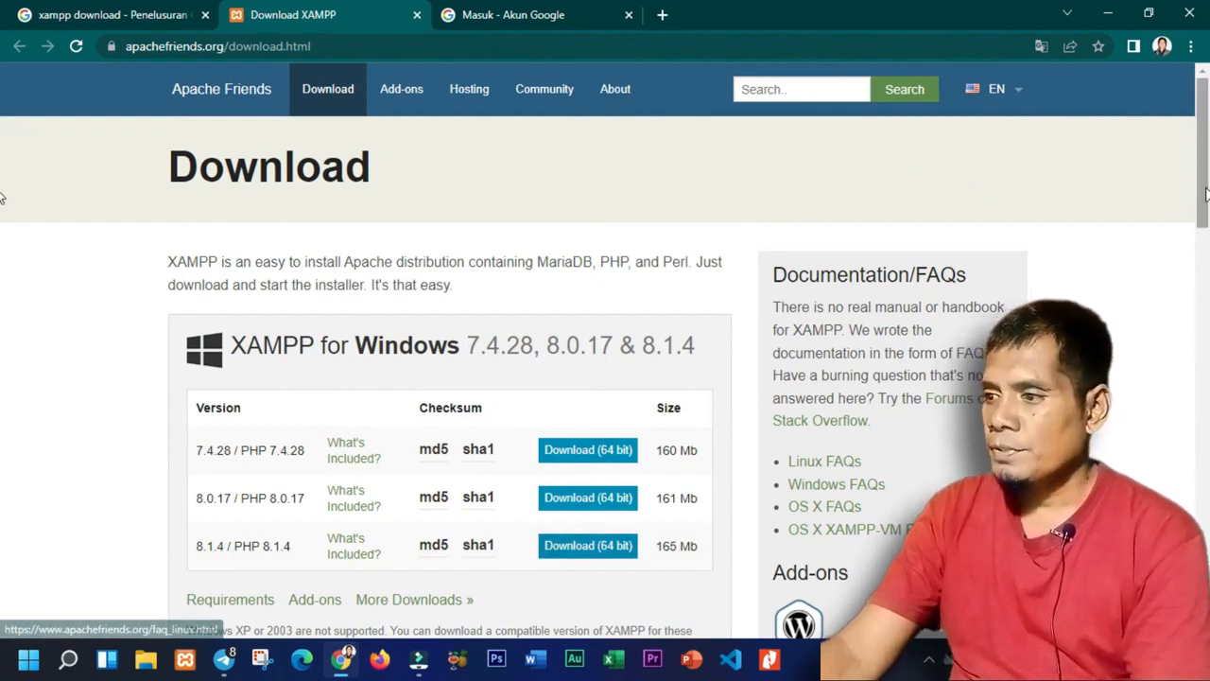
click(592, 554)
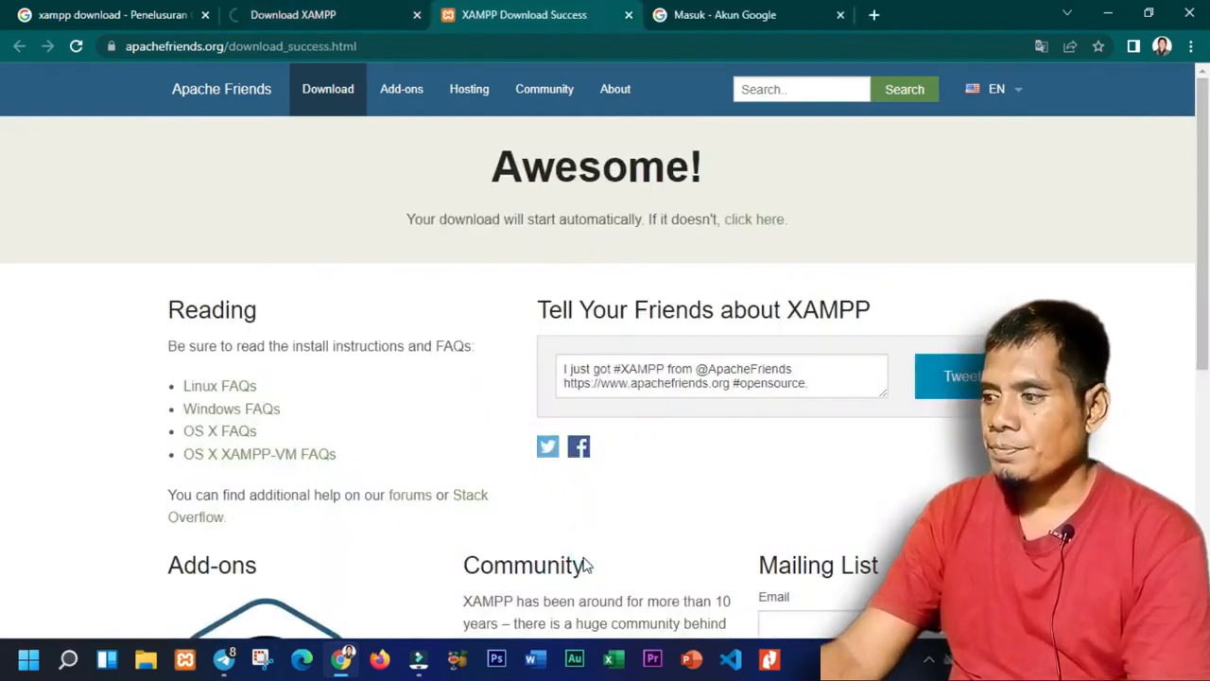
Check the installer's progress in Chrome's Downloads page, then return to the xampp search results.
click(1191, 45)
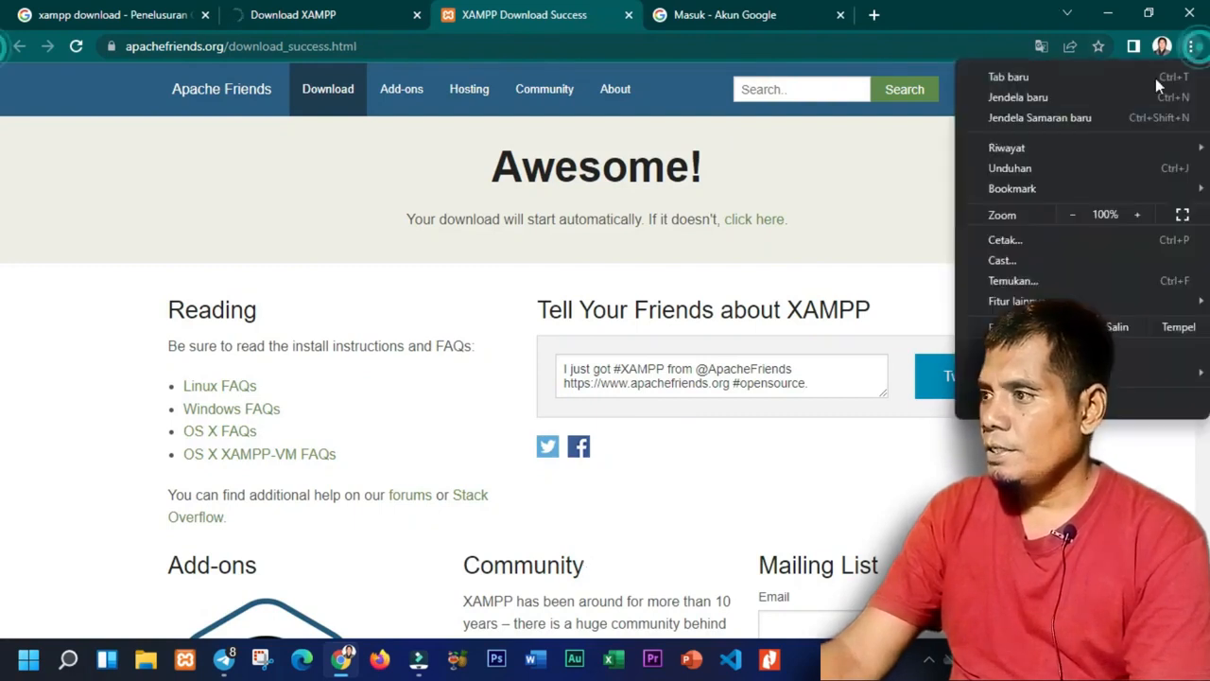
click(1029, 171)
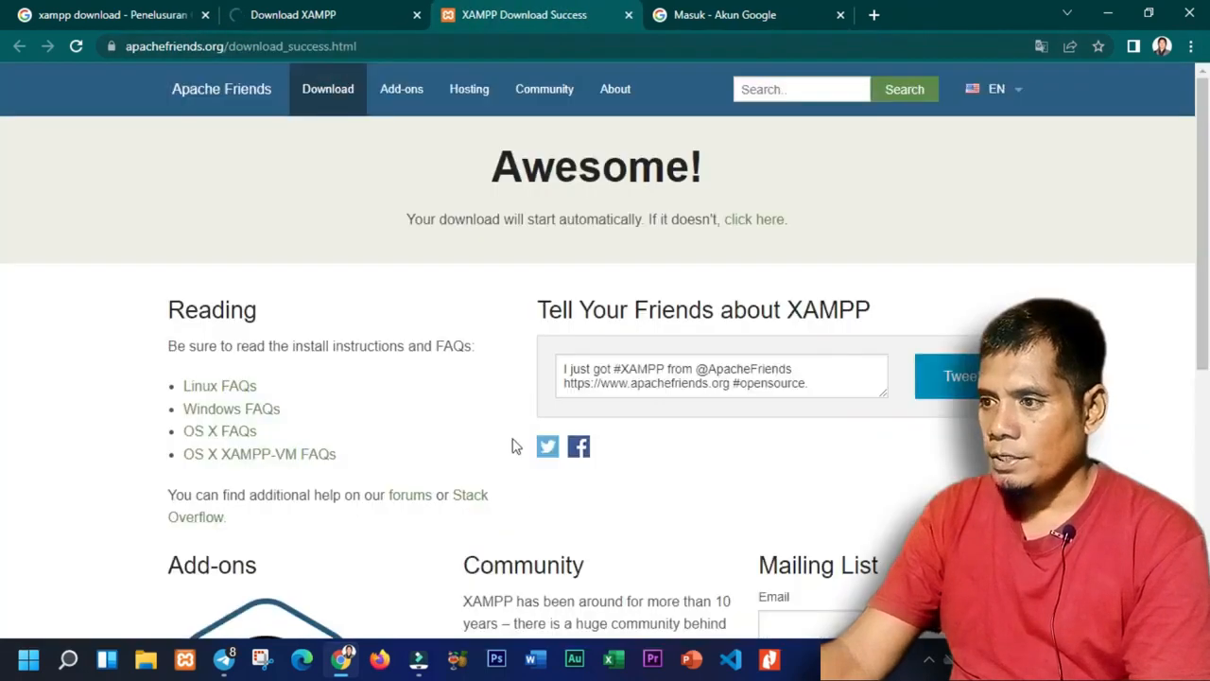
click(956, 15)
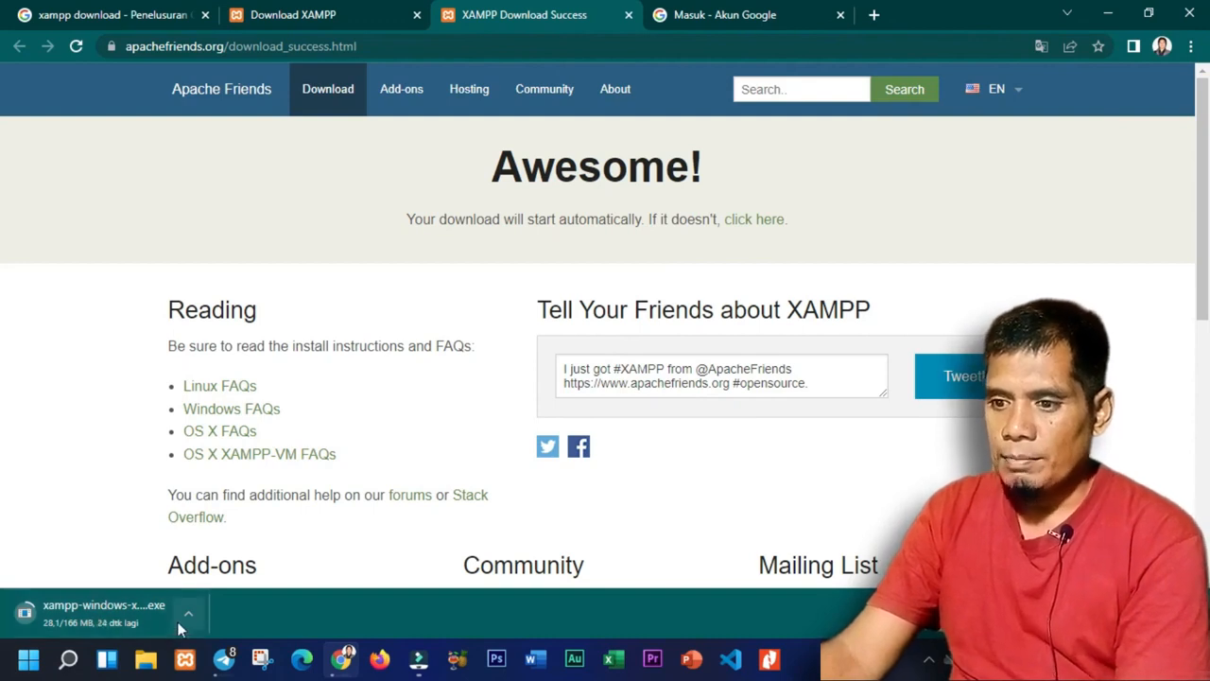
key(ctrl+j)
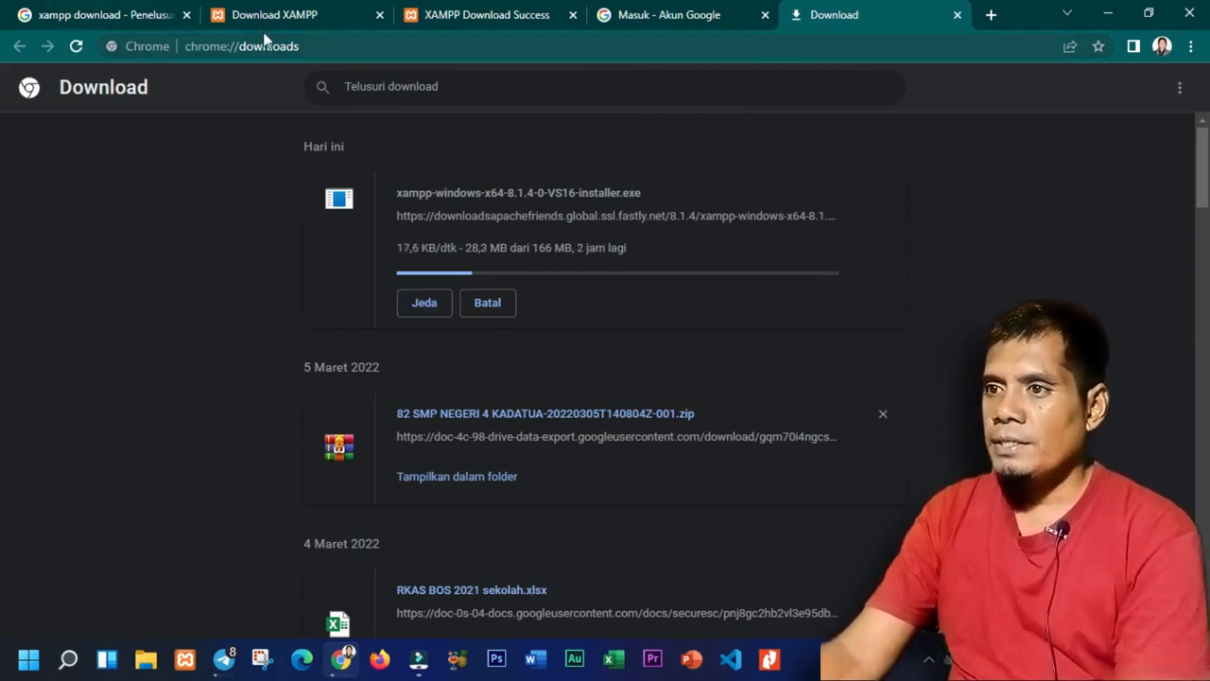
click(130, 27)
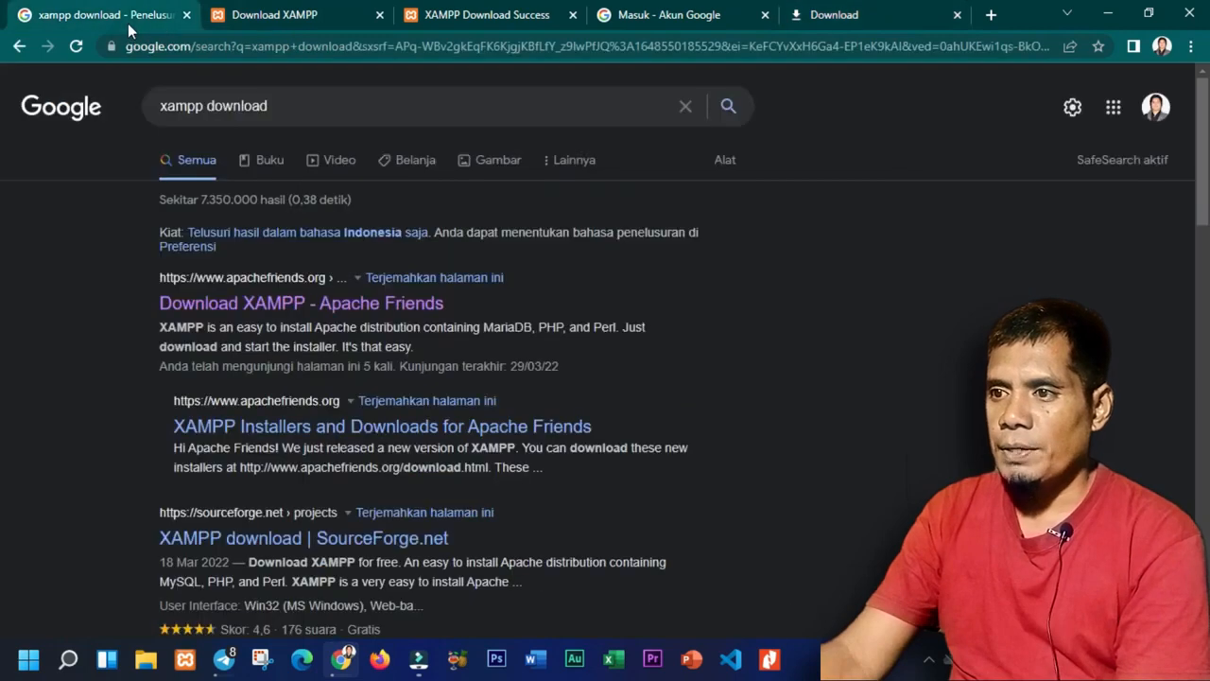
Search Google for 'moodle download'.
click(304, 108)
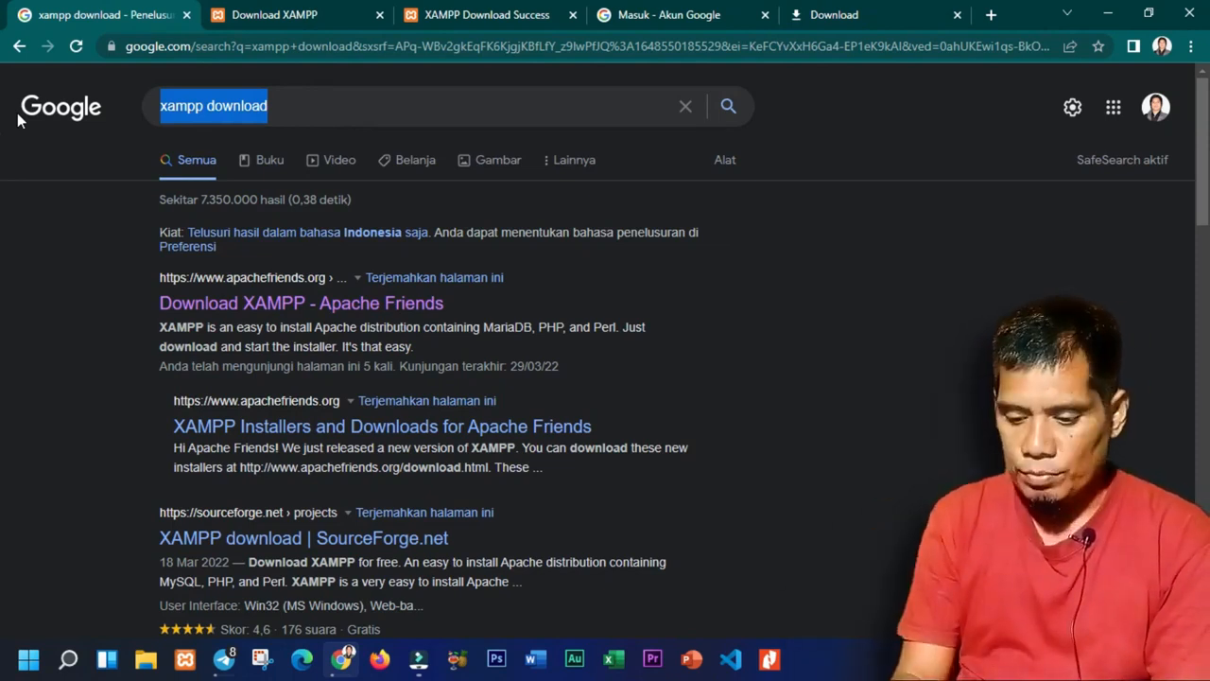
text(moodle)
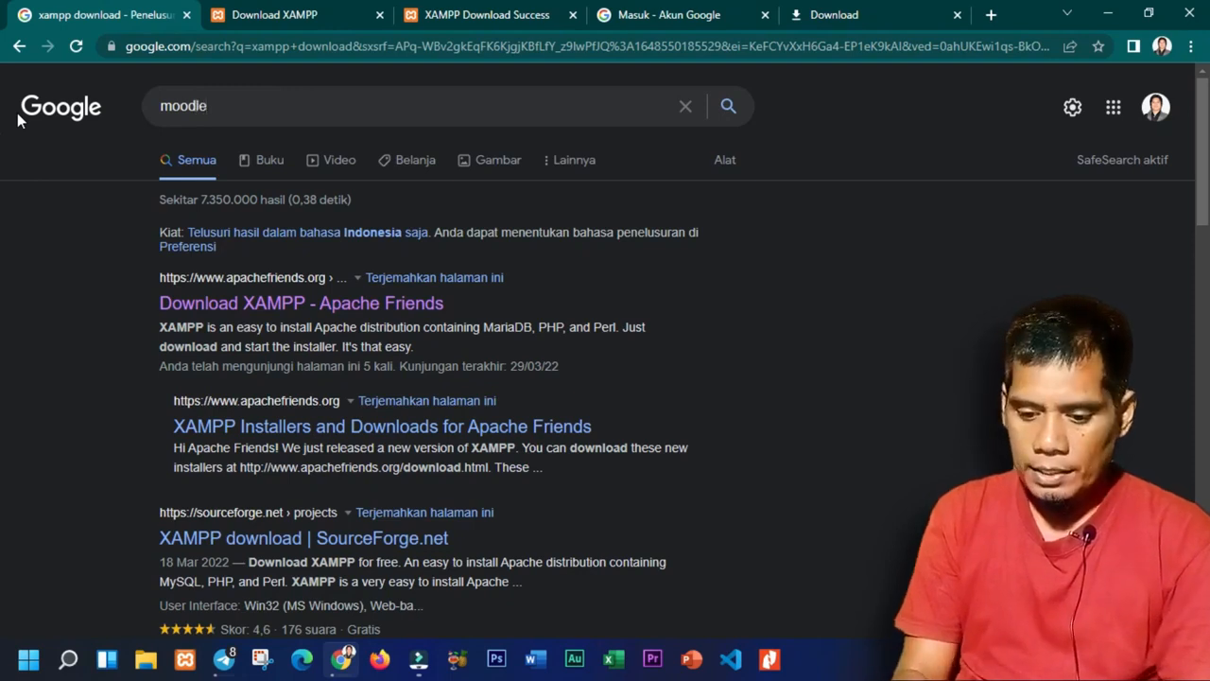
text( download)
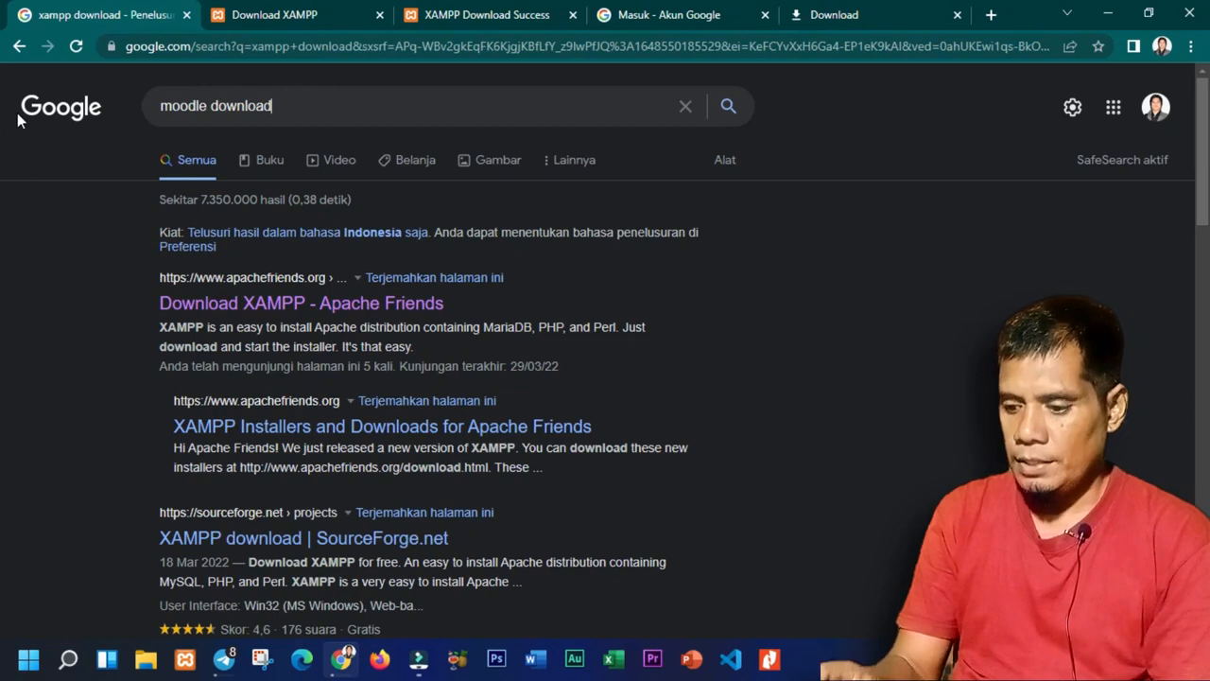
key(Return)
Cancel the XAMPP installer download, close the downloads tab and return to the results.
click(818, 15)
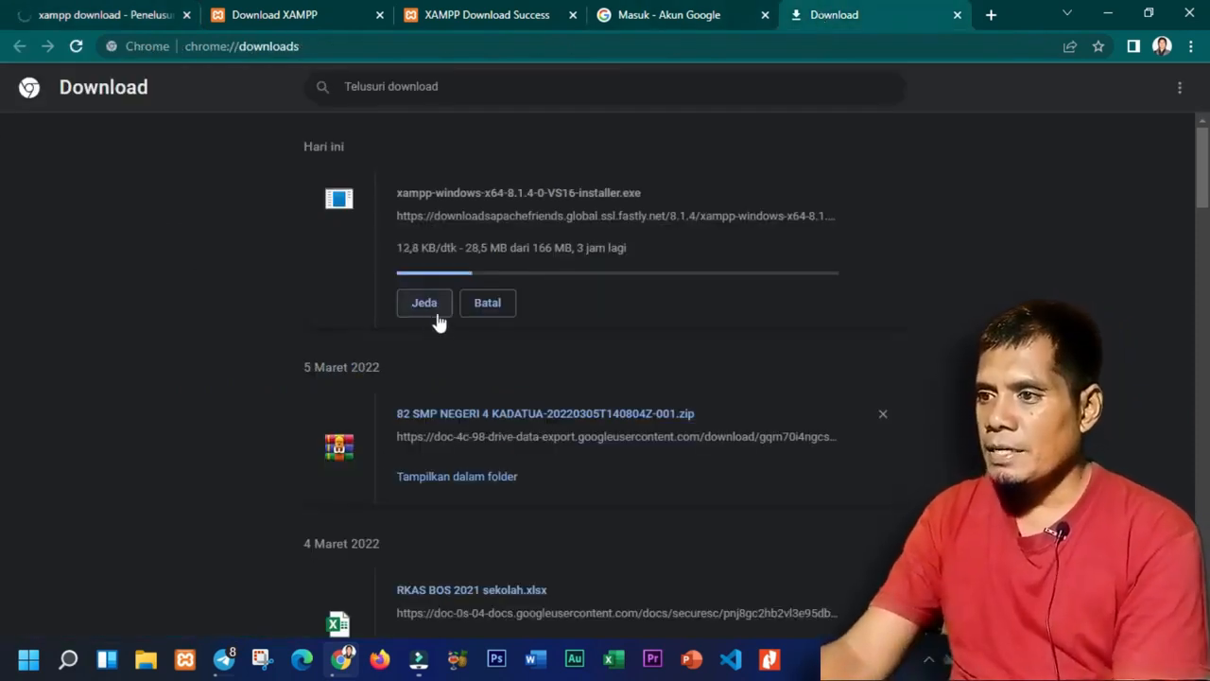
click(496, 310)
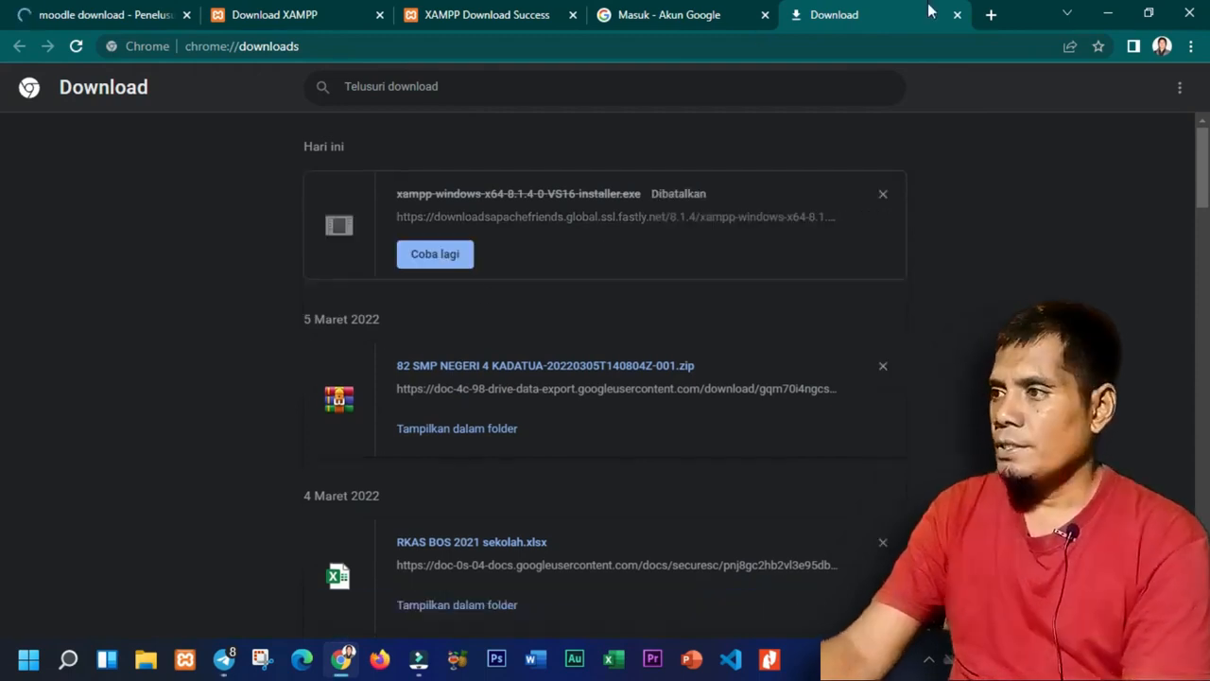
click(957, 15)
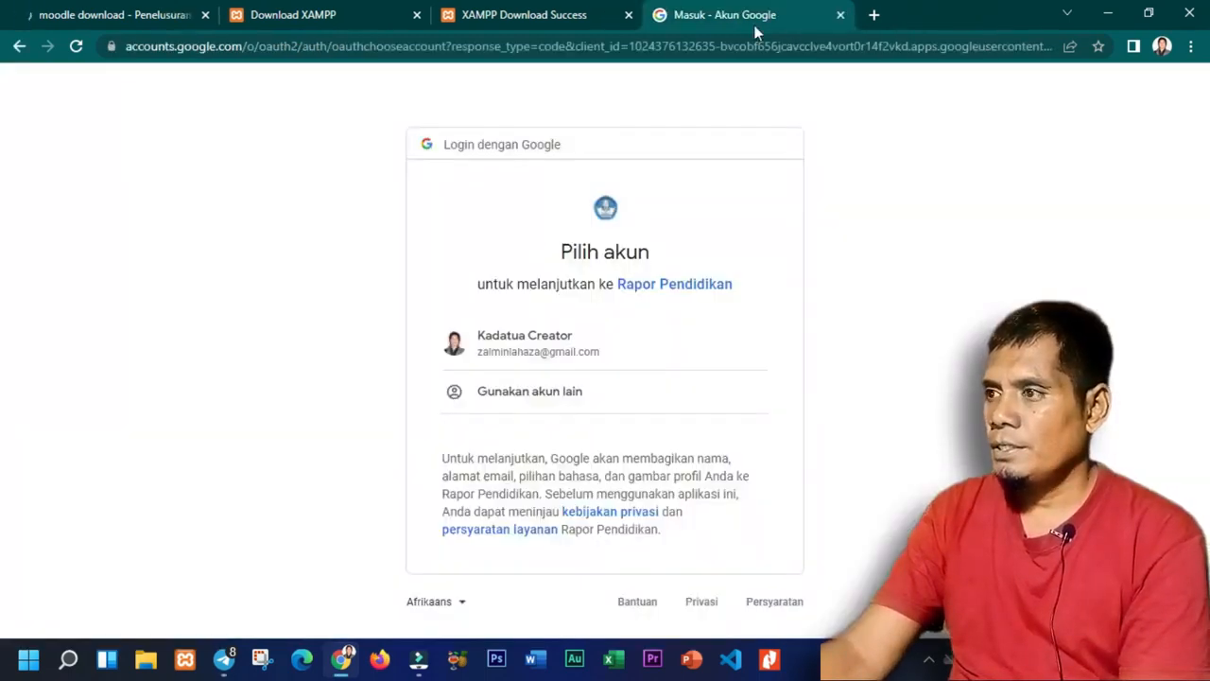
click(150, 17)
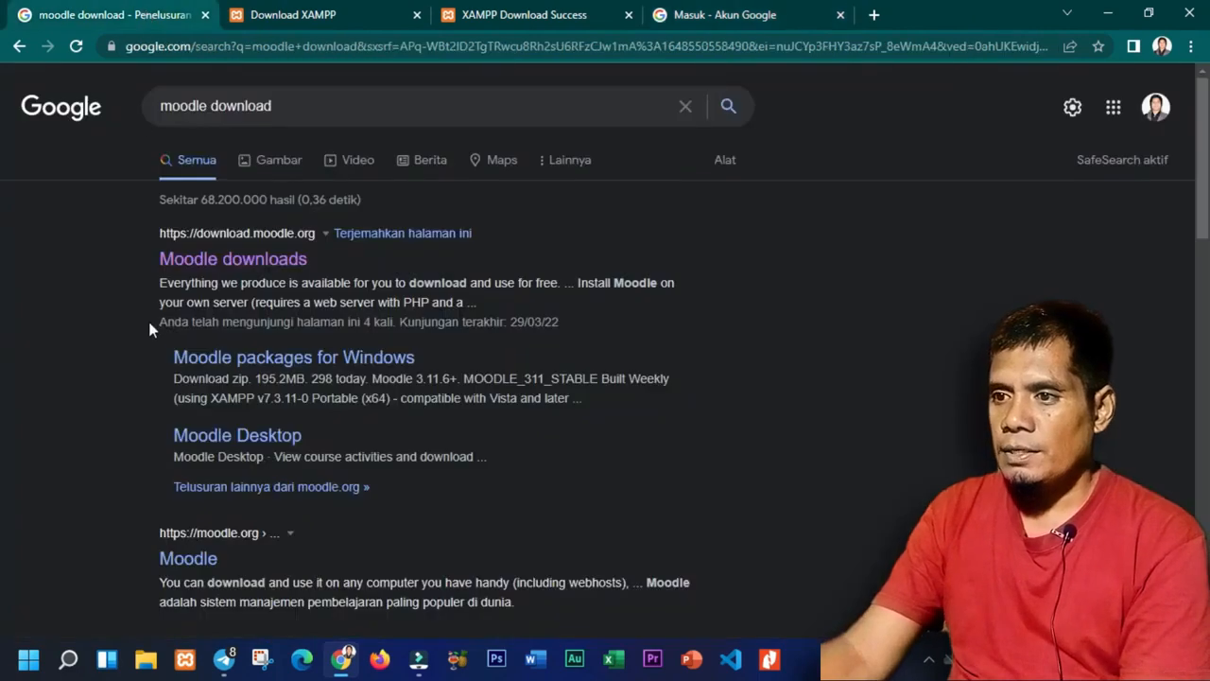
Open the Moodle downloads result in a new tab and close both XAMPP tabs.
right_click(246, 269)
click(283, 278)
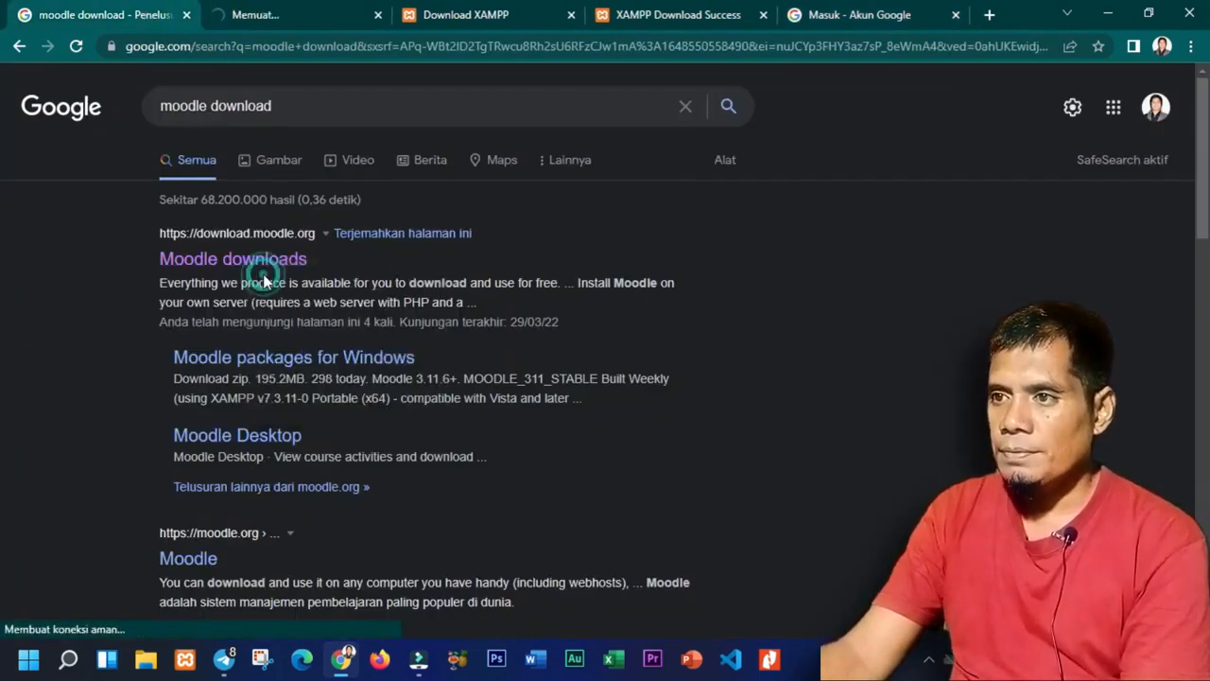
click(453, 27)
click(571, 15)
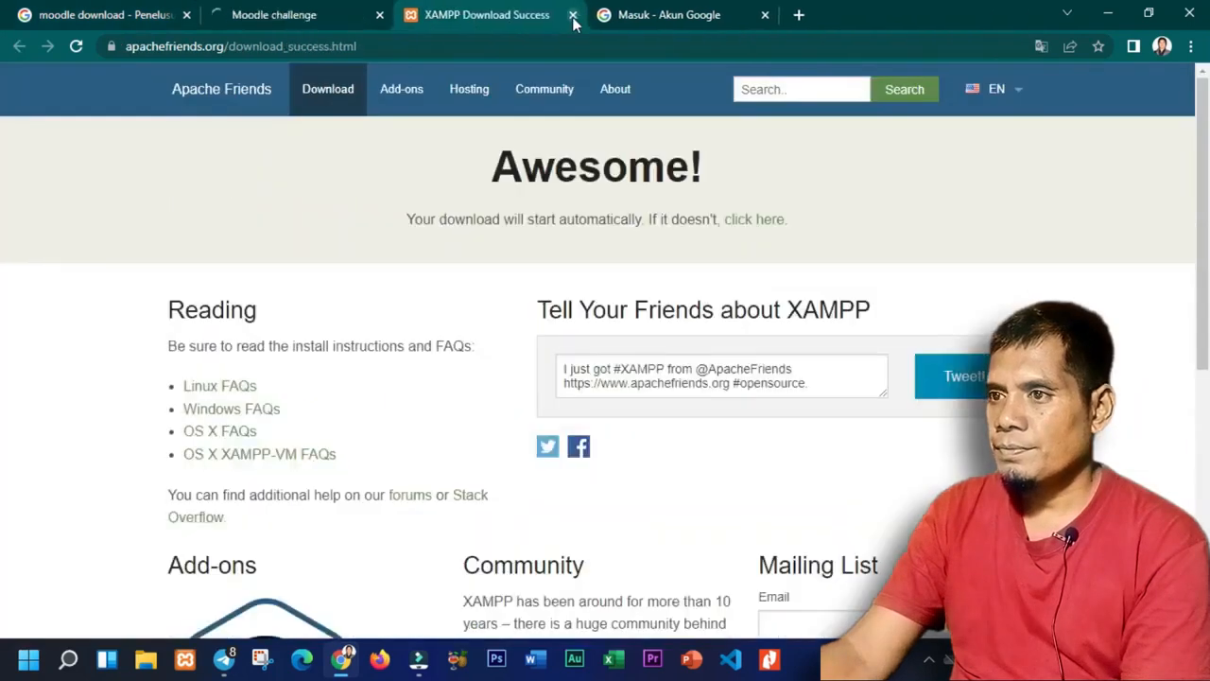
click(572, 15)
Close the Google sign-in tab, then close the Chrome window.
click(573, 15)
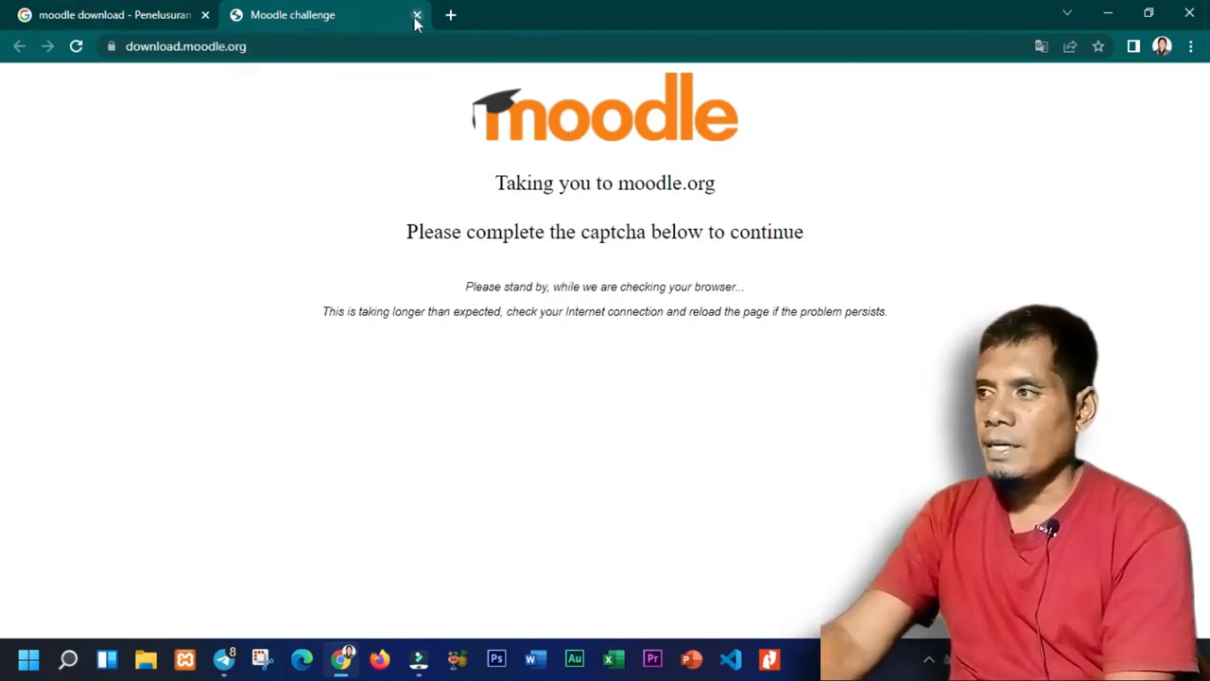
click(1191, 15)
right_click(362, 316)
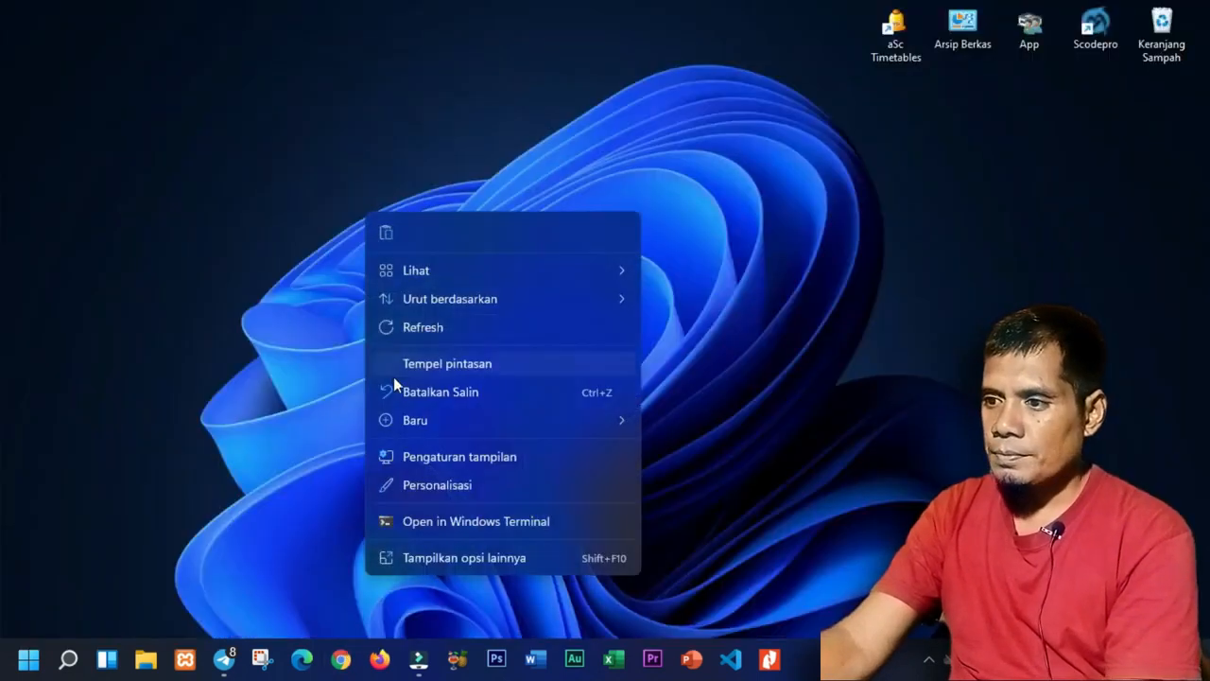
Refresh the desktop, browse to DataMe (F:)\Data Me\Absen and select the xampp installer.
click(418, 327)
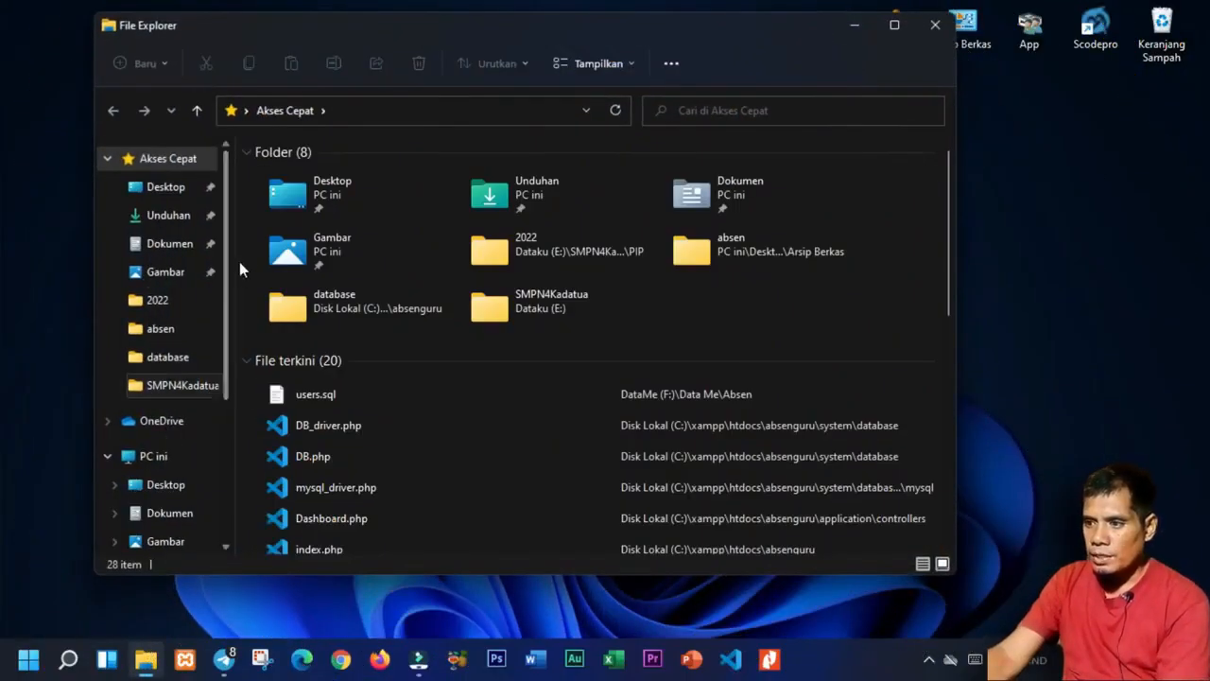
scroll(142, 454, down, 3)
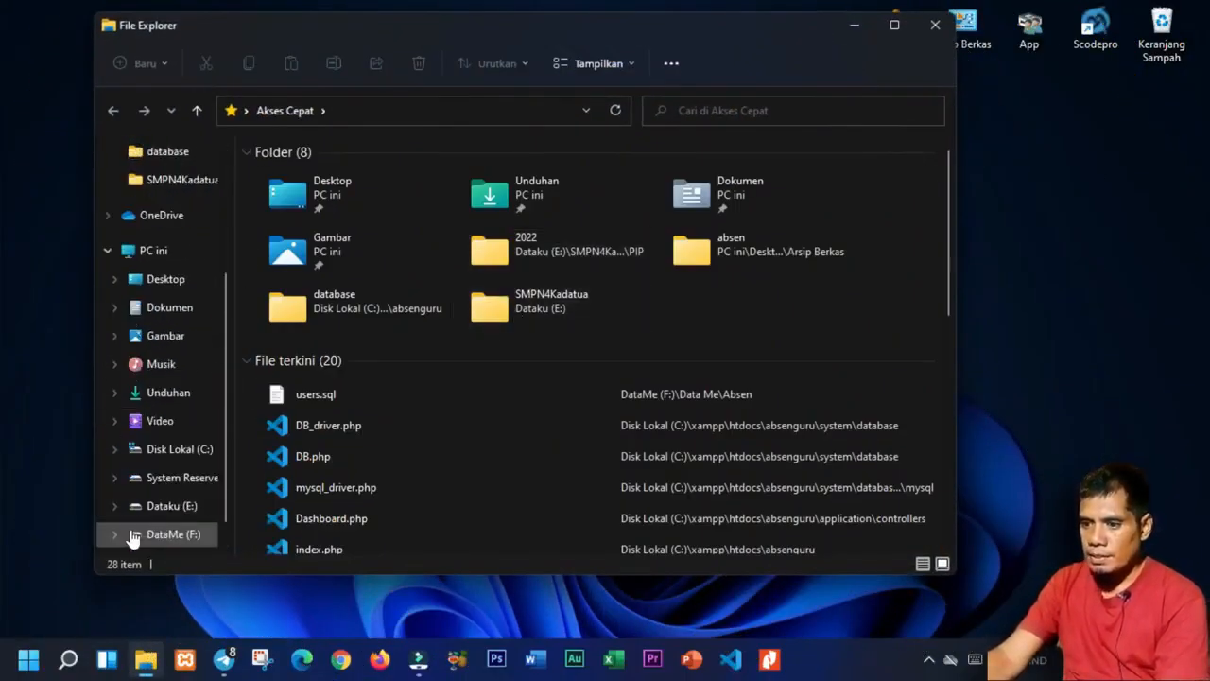
click(137, 516)
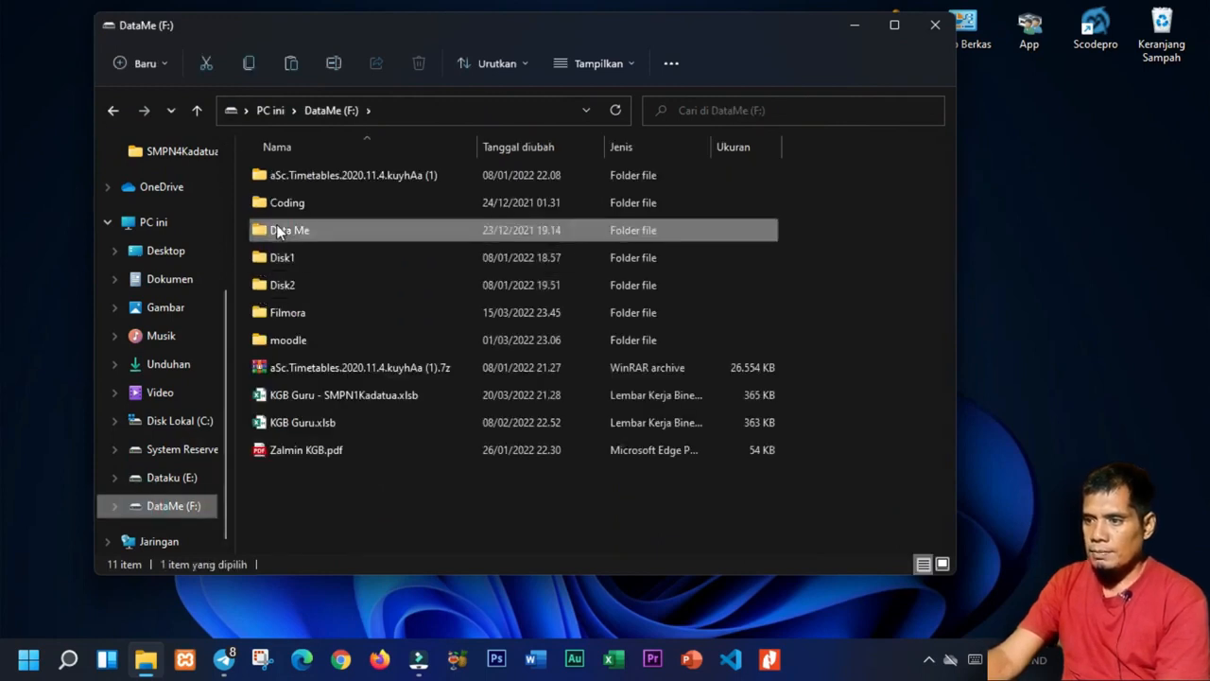
double_click(277, 230)
double_click(277, 176)
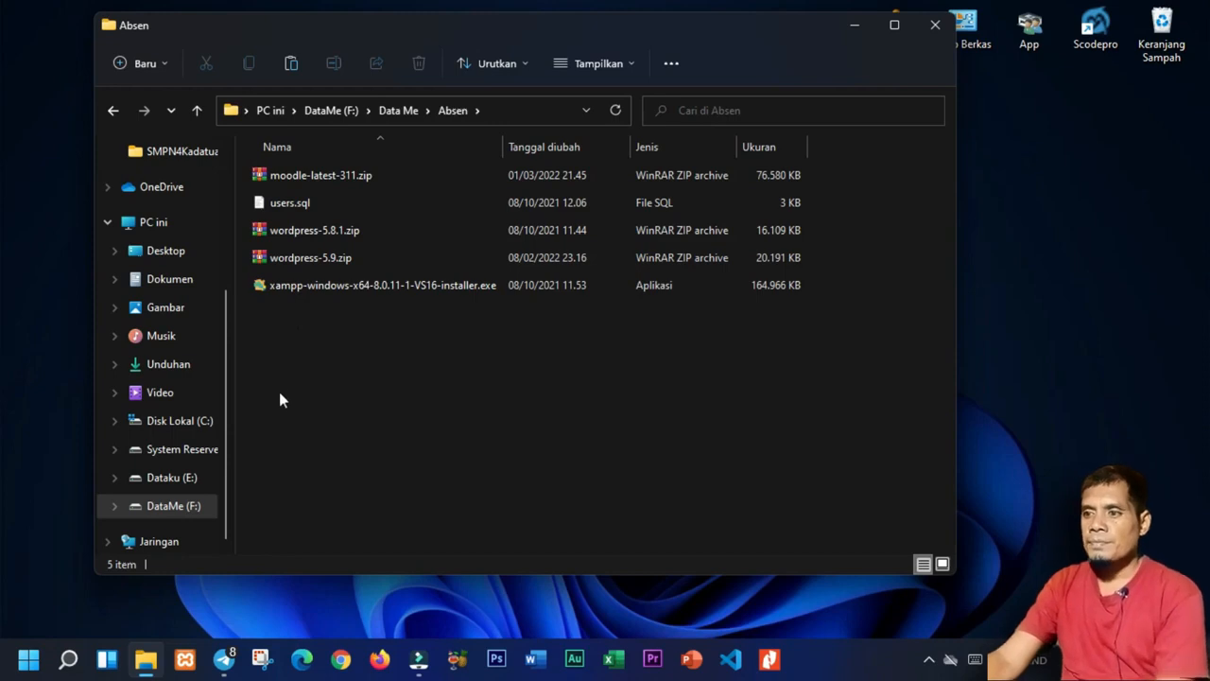
click(307, 292)
drag(521, 30, 557, 41)
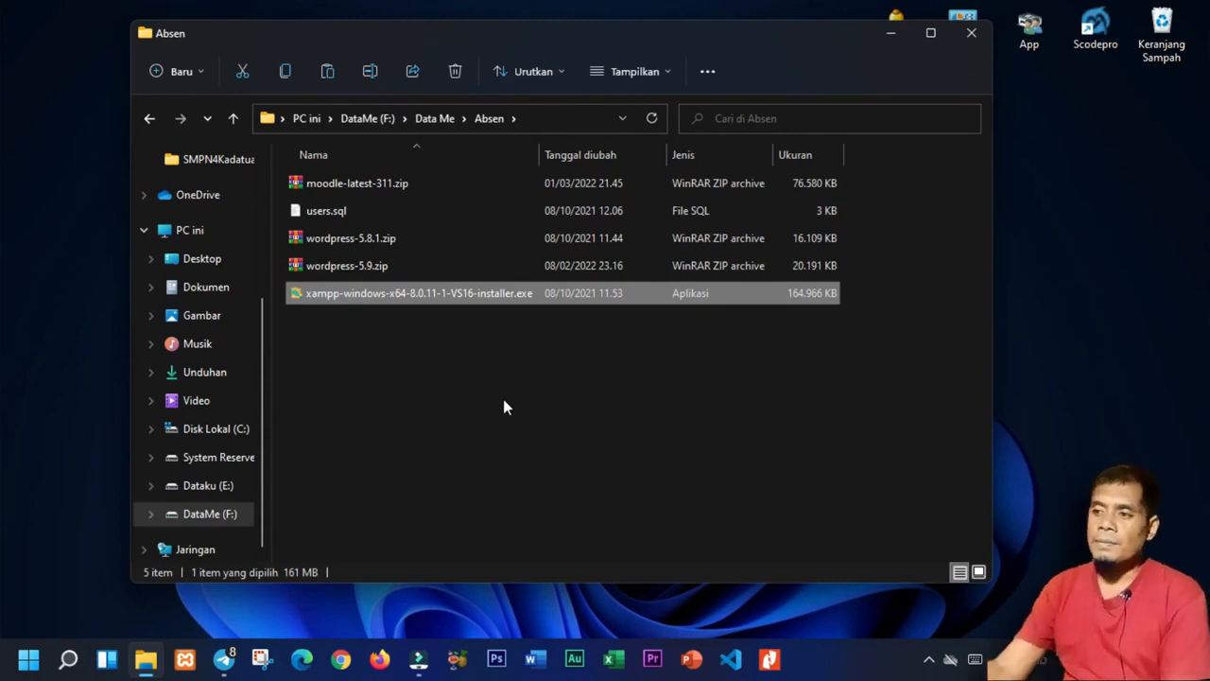
Run the XAMPP installer as administrator, cancel its setup wizard, then show Disk Lokal (C:).
right_click(388, 301)
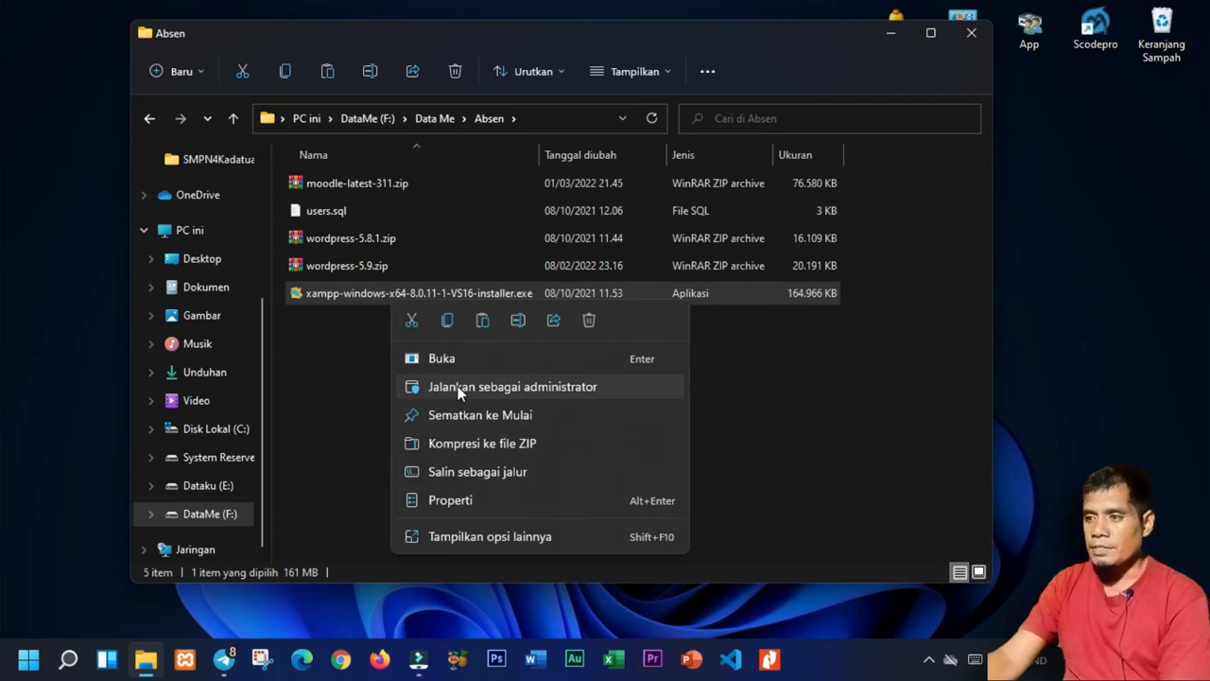
click(457, 385)
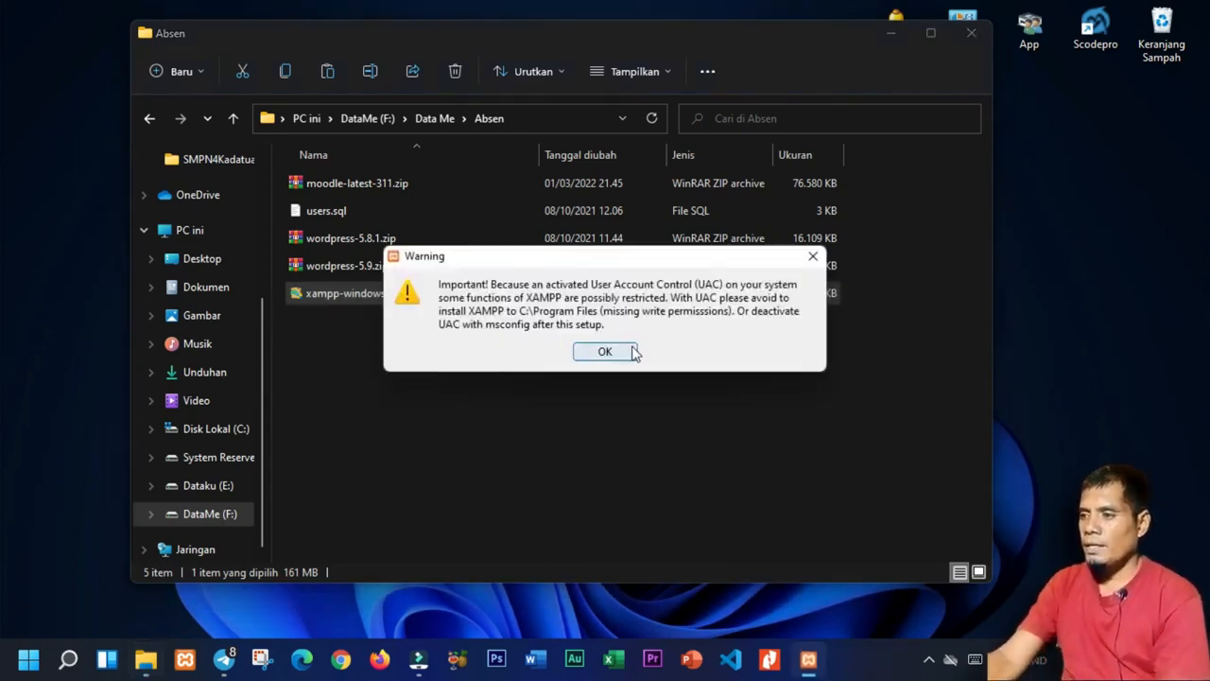
click(631, 352)
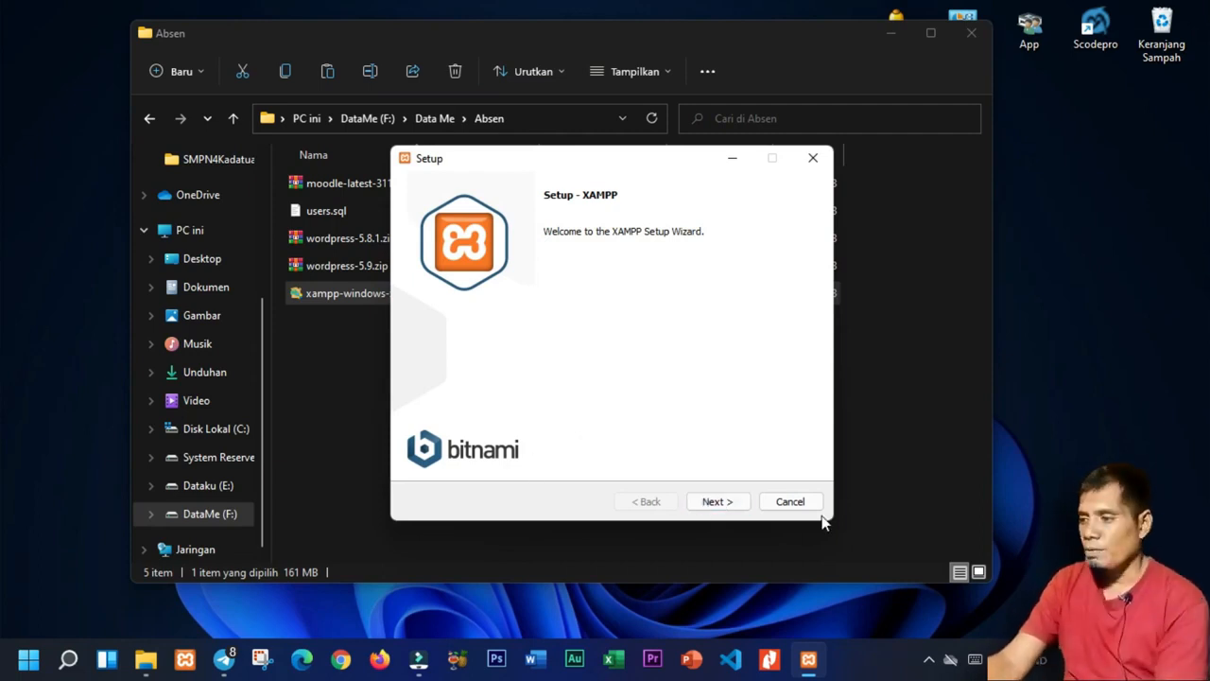
click(791, 502)
click(565, 332)
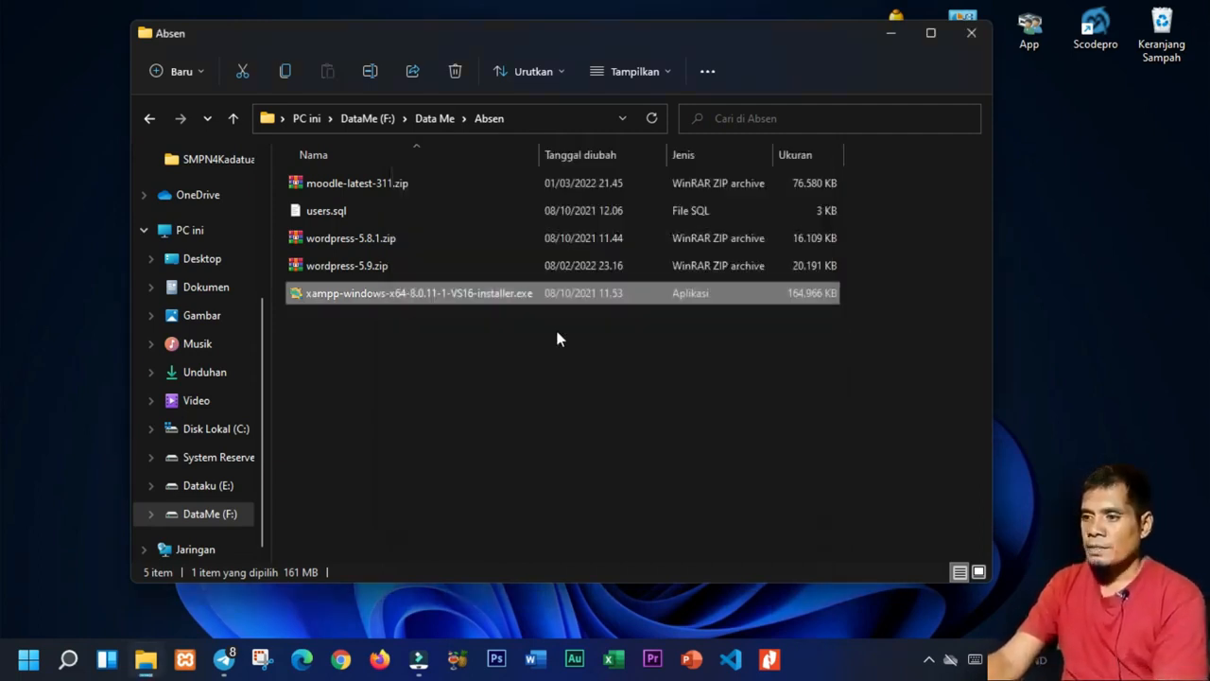
click(206, 431)
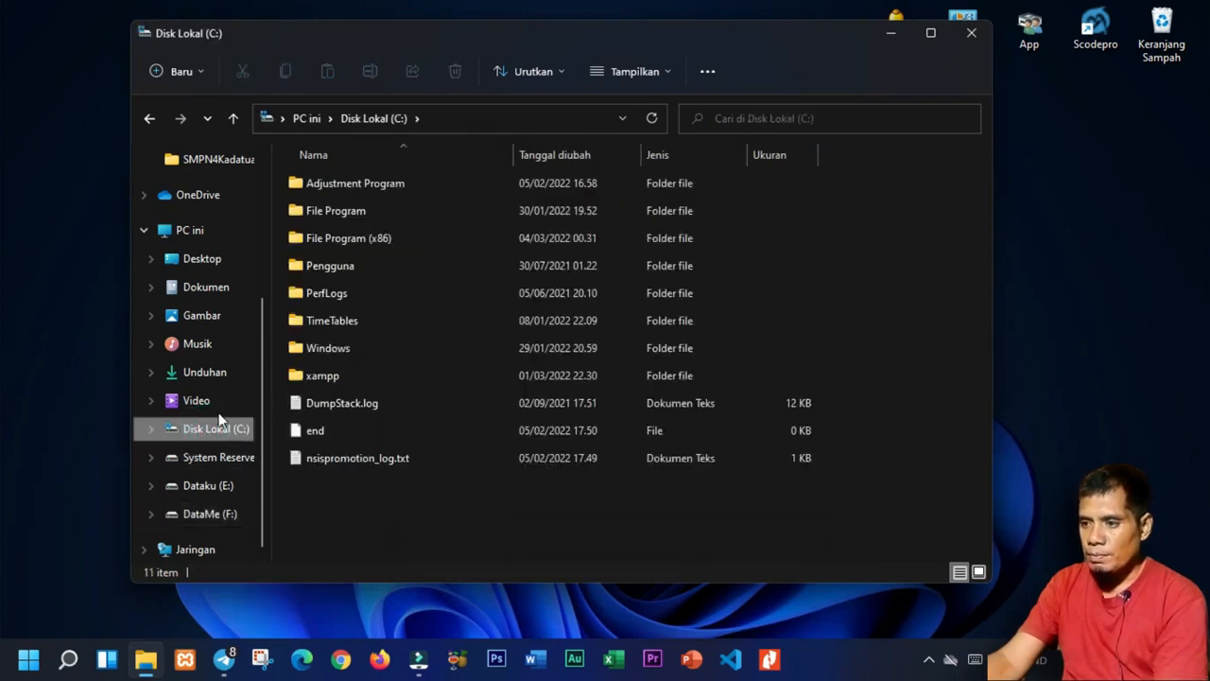
Open the C:\xampp folder and locate uninstall.exe.
double_click(303, 380)
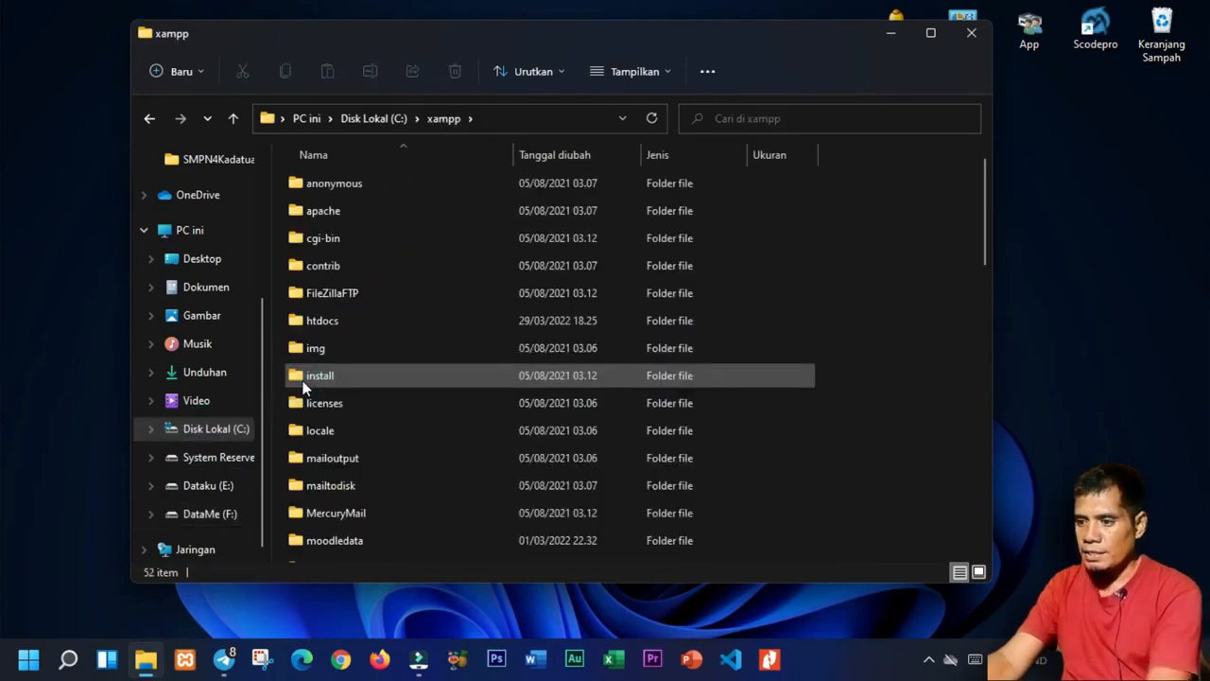
key(alt+Left)
double_click(321, 379)
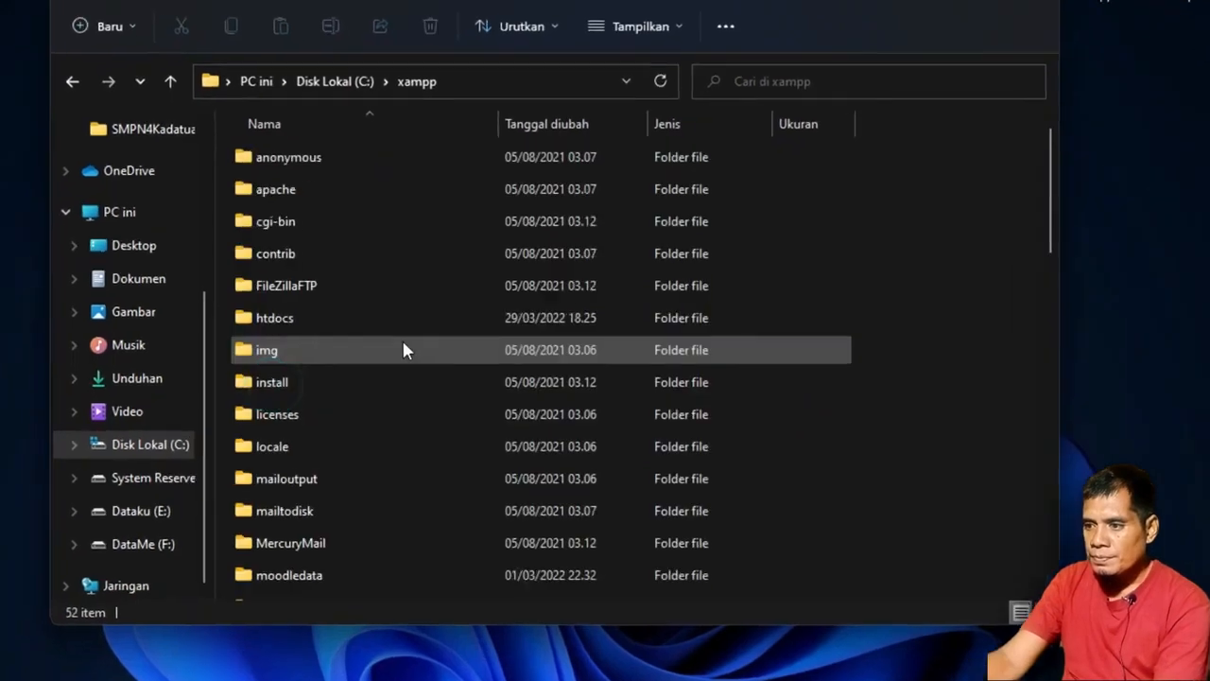
scroll(404, 350, down, 12)
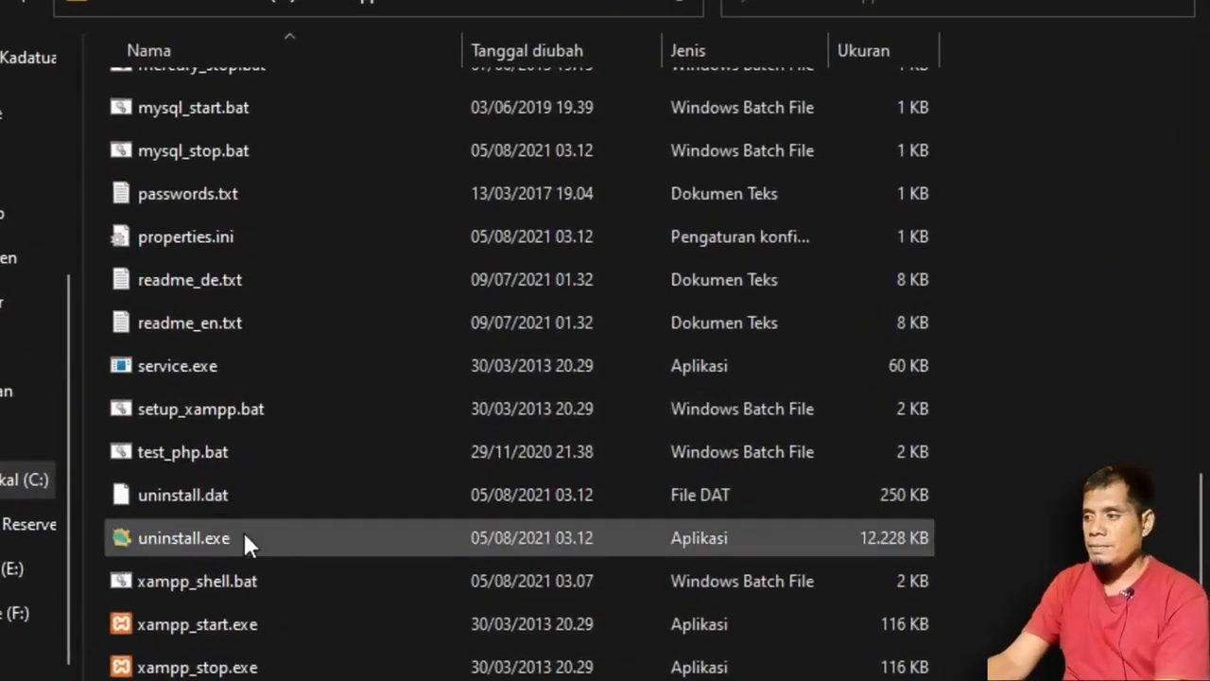
drag(1201, 535, 1174, 554)
Run uninstall.exe, confirm removing XAMPP and also delete the htdocs folder.
click(198, 465)
double_click(198, 465)
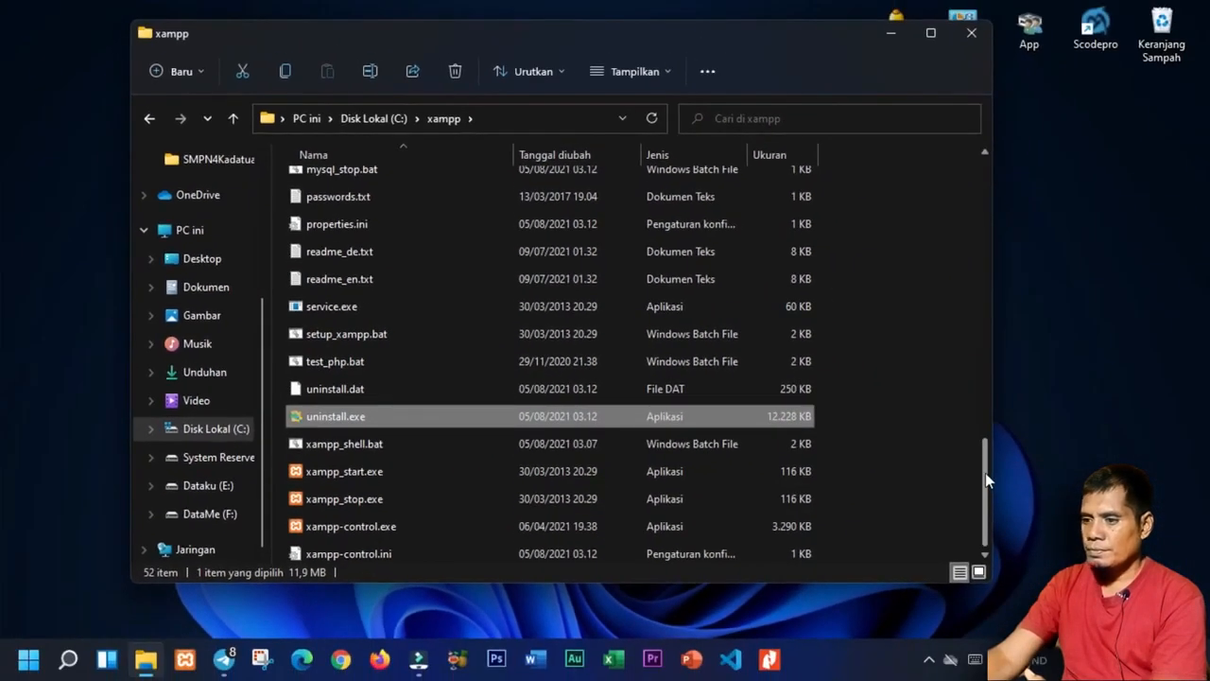
scroll(984, 478, down, 1)
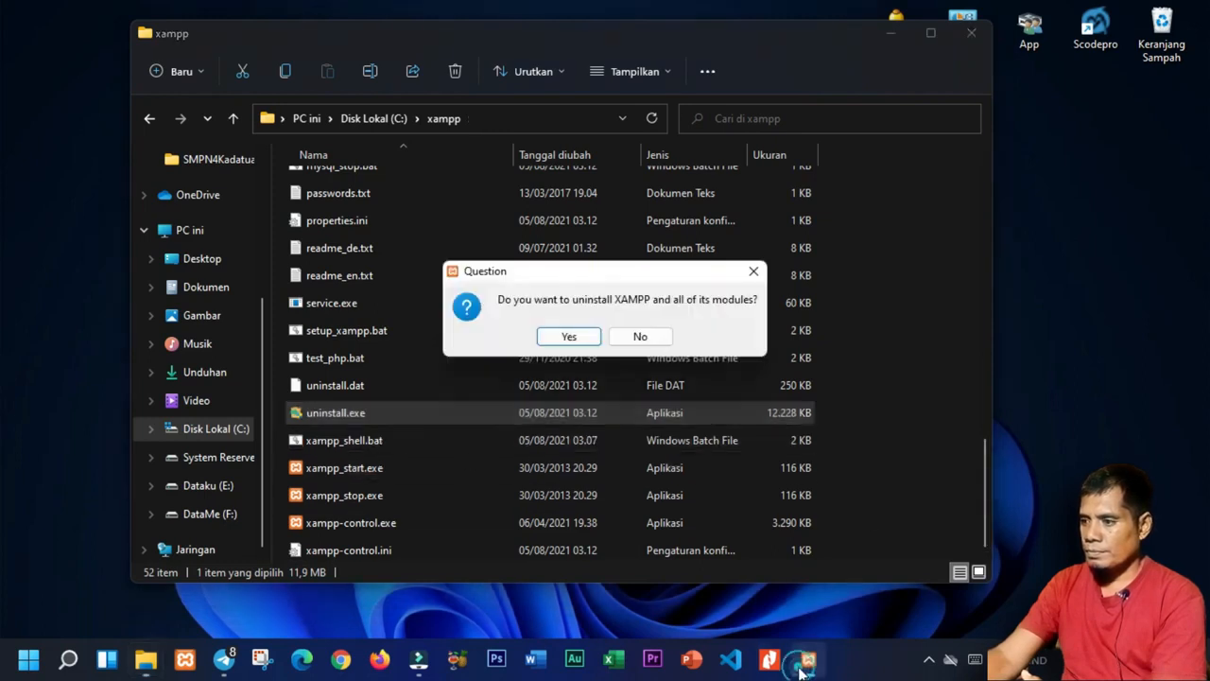
click(562, 336)
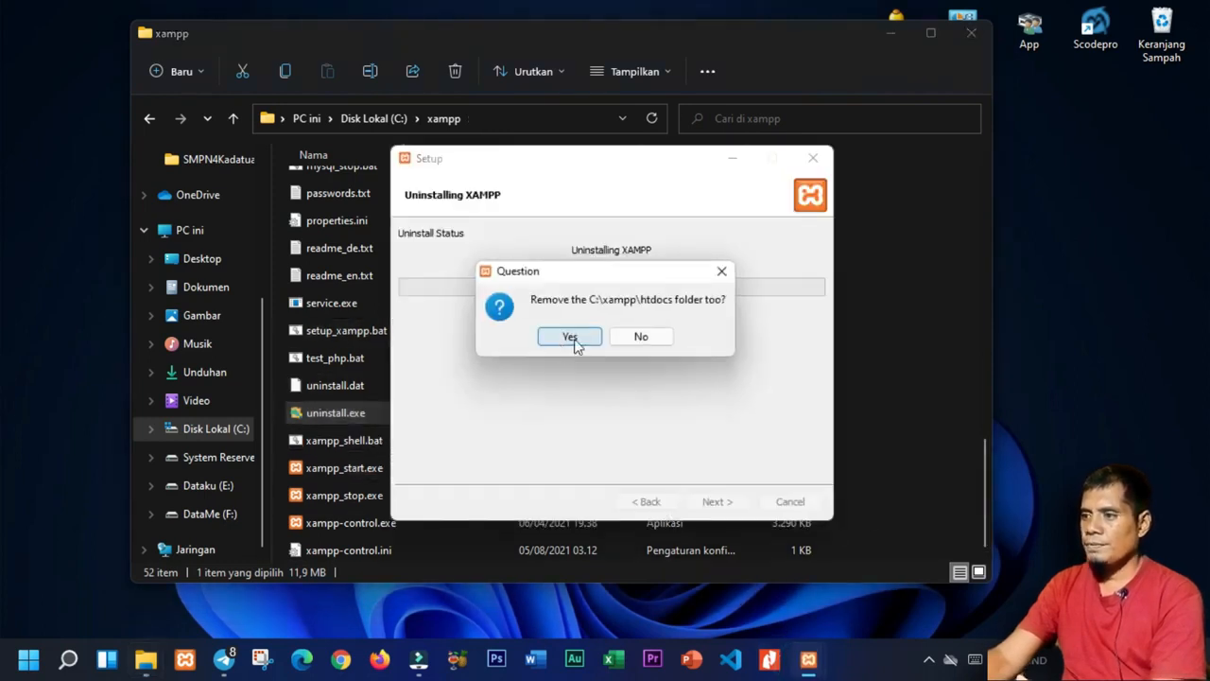
click(574, 339)
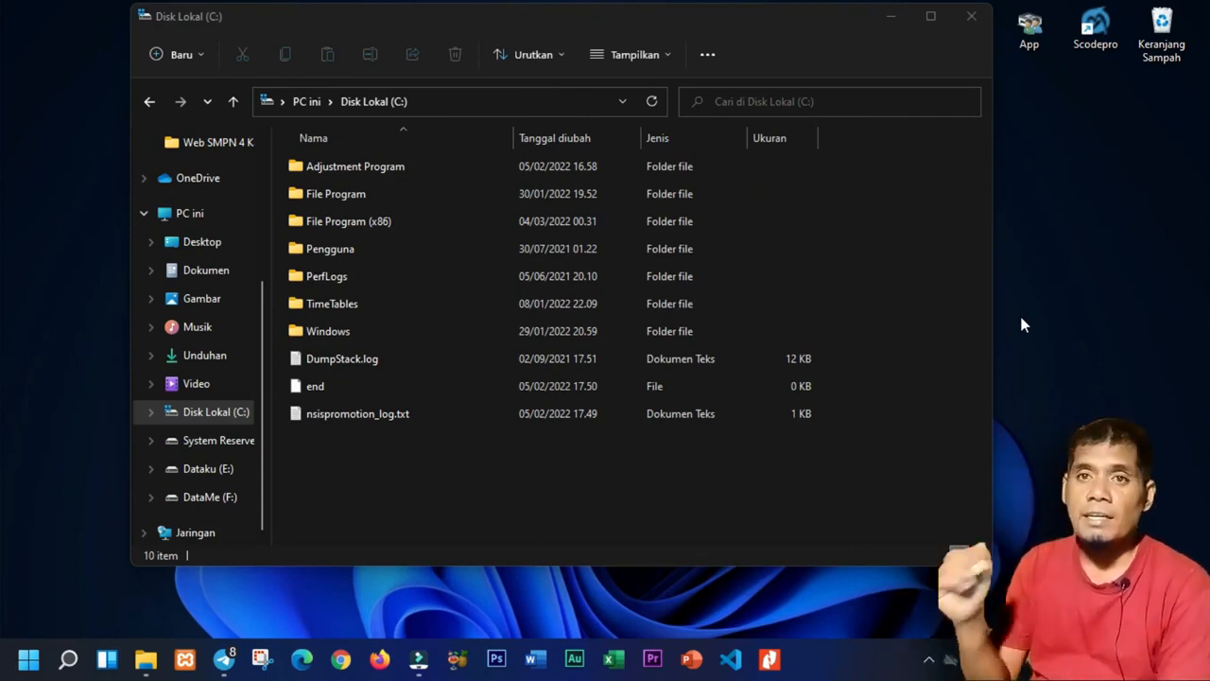
Browse to F:\Data Me\Absen and widen the Nama column to show full file names.
click(199, 501)
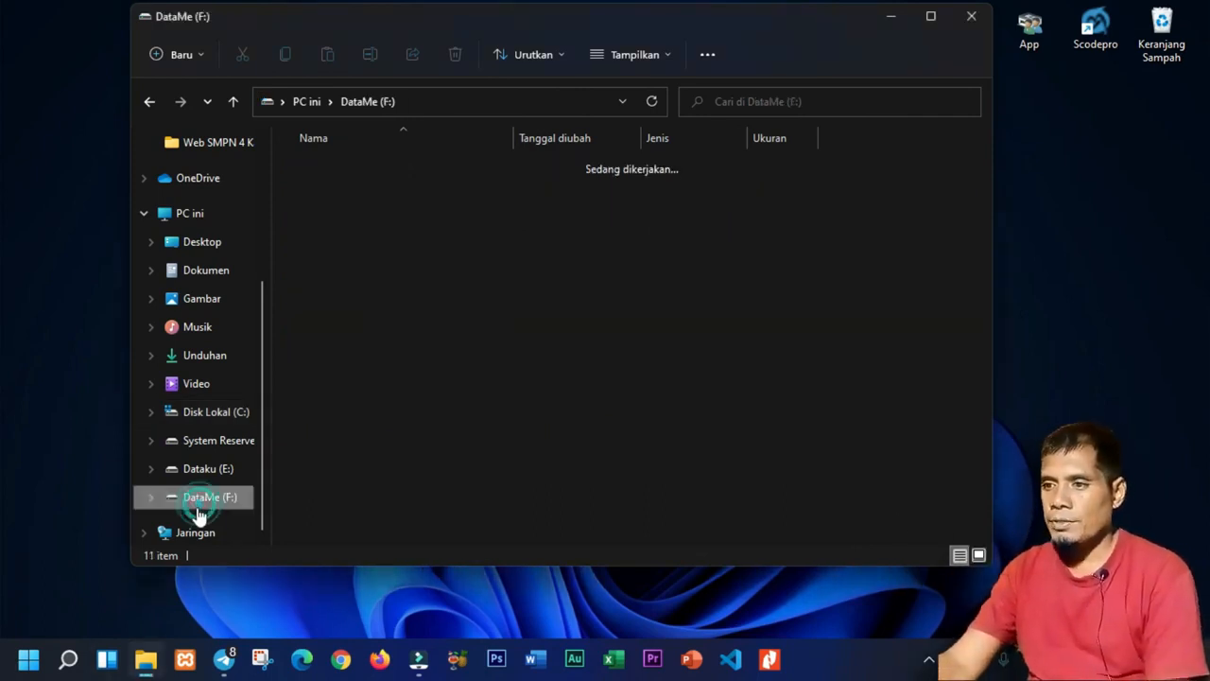
double_click(355, 225)
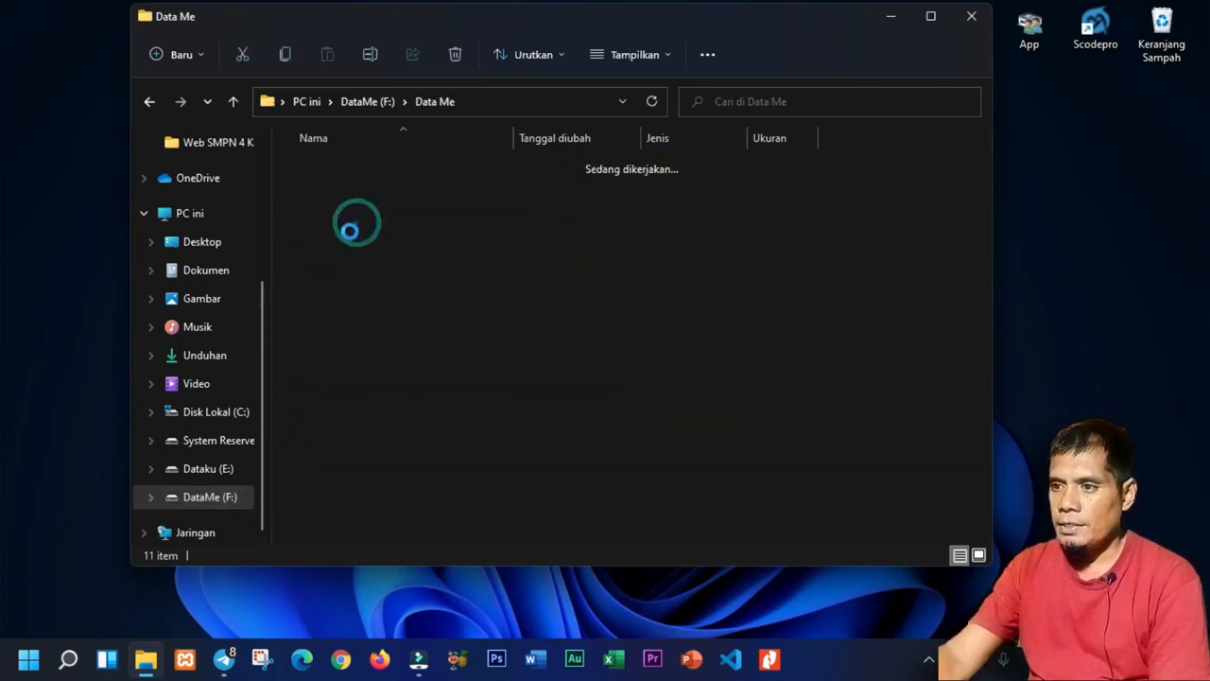
click(326, 170)
double_click(326, 170)
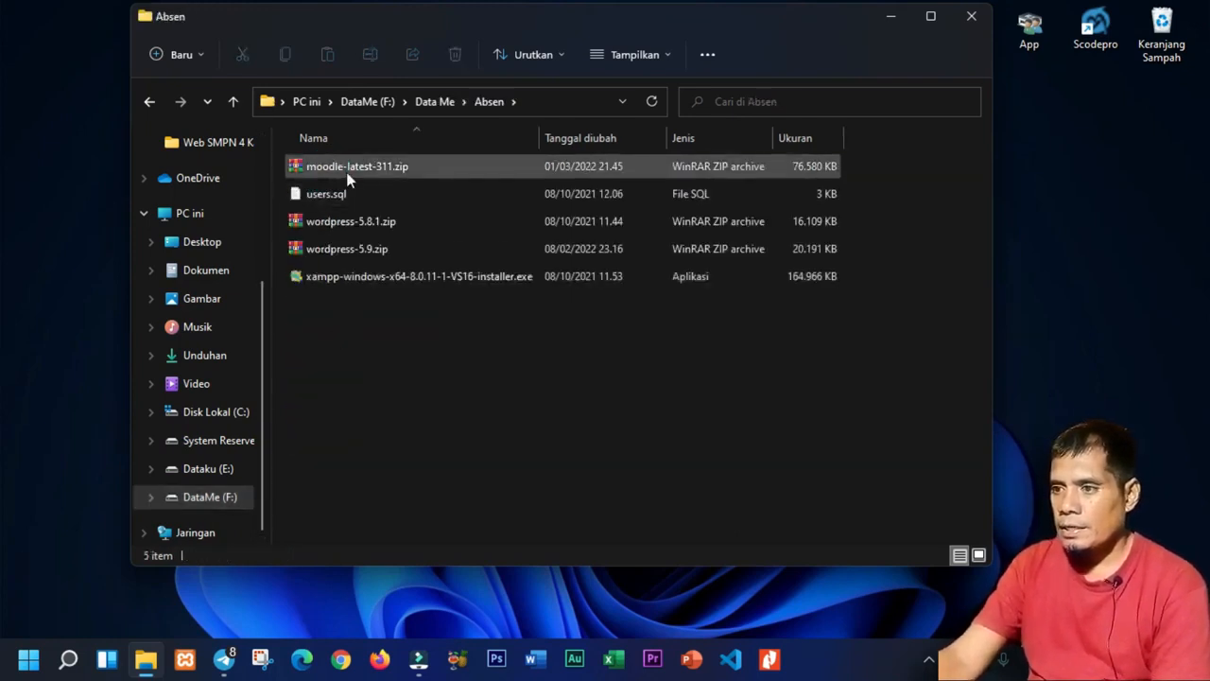
drag(407, 19, 411, 28)
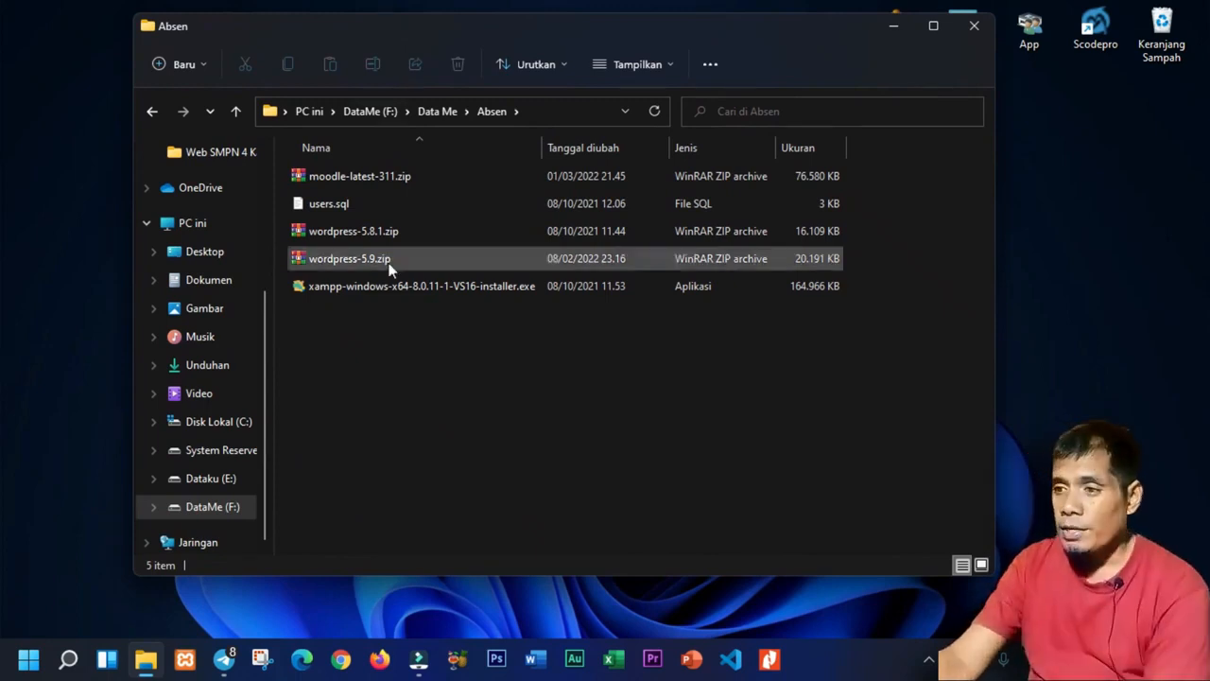
double_click(541, 146)
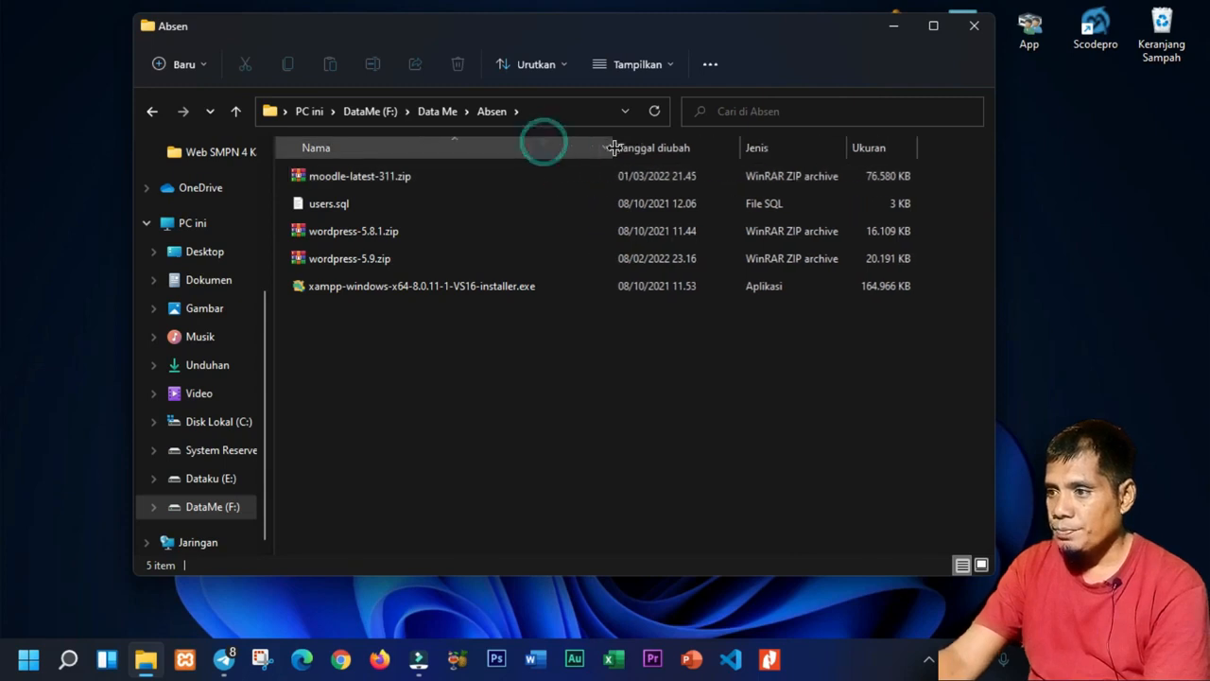
Launch the XAMPP installer, acknowledge the UAC warning, and accept the default components.
right_click(474, 289)
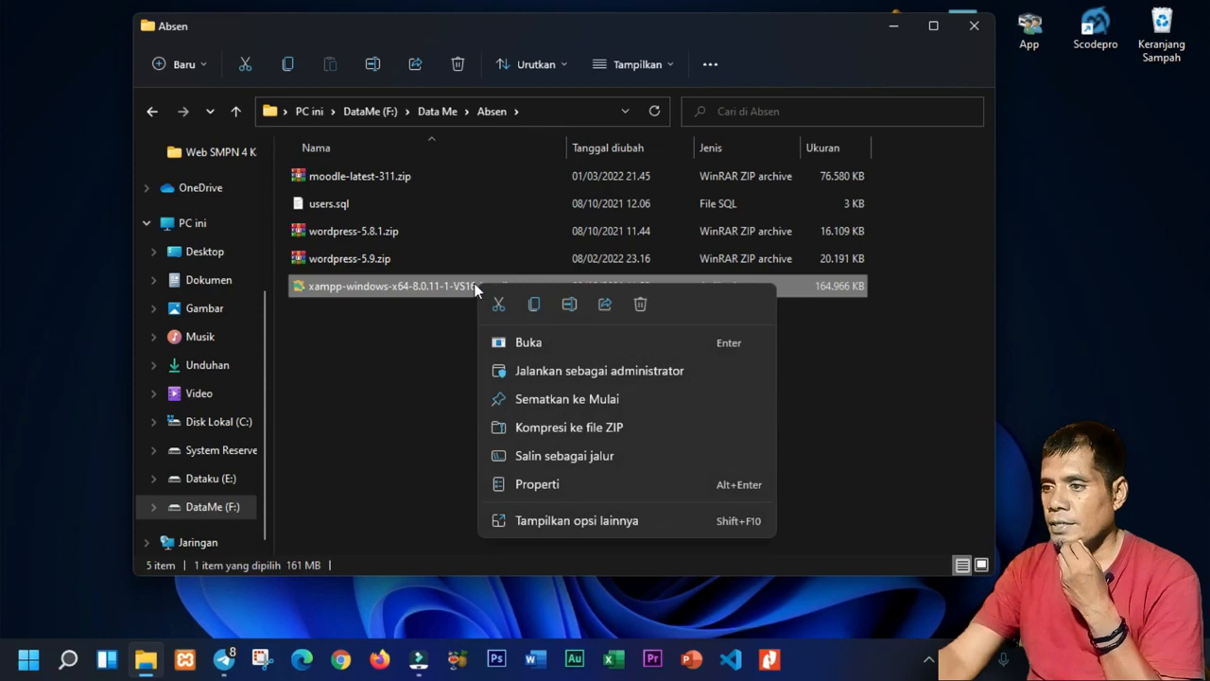
click(468, 292)
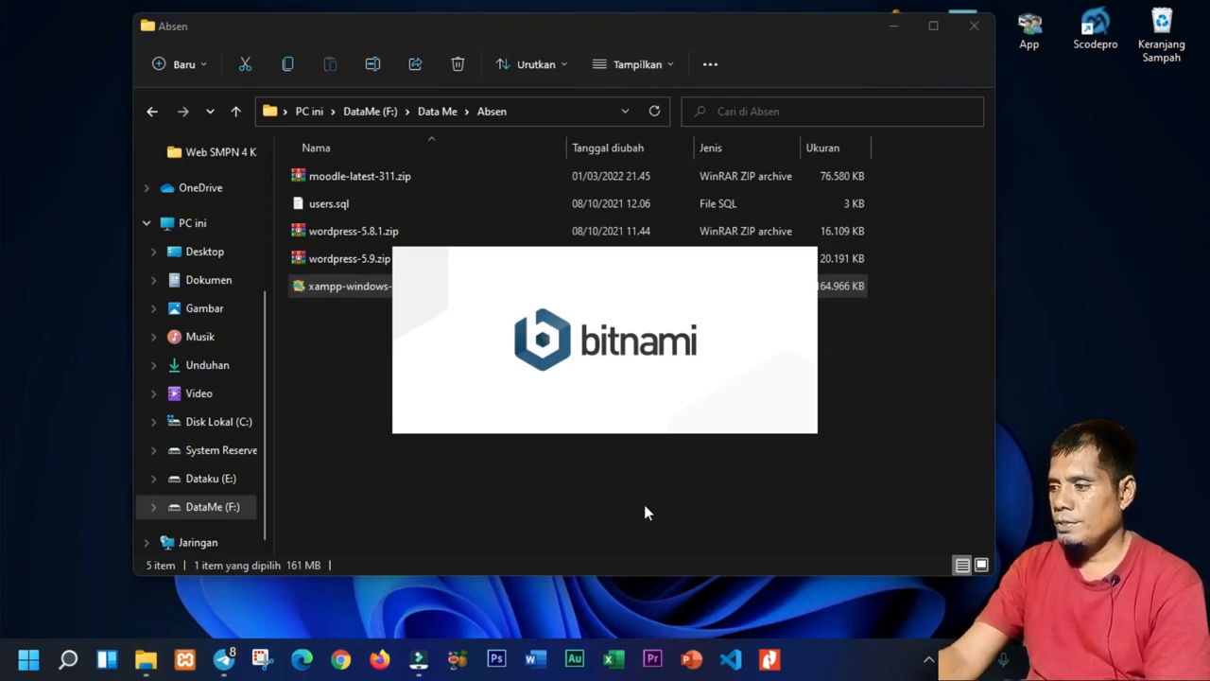
drag(548, 265, 559, 200)
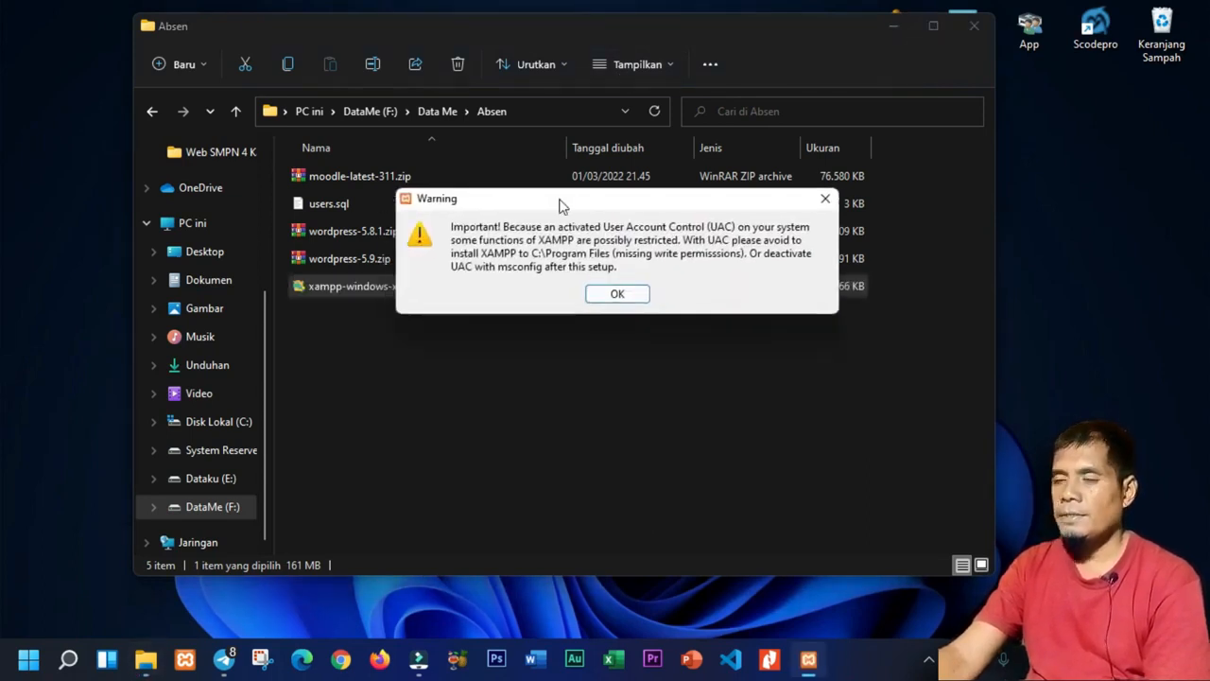
click(606, 301)
click(712, 504)
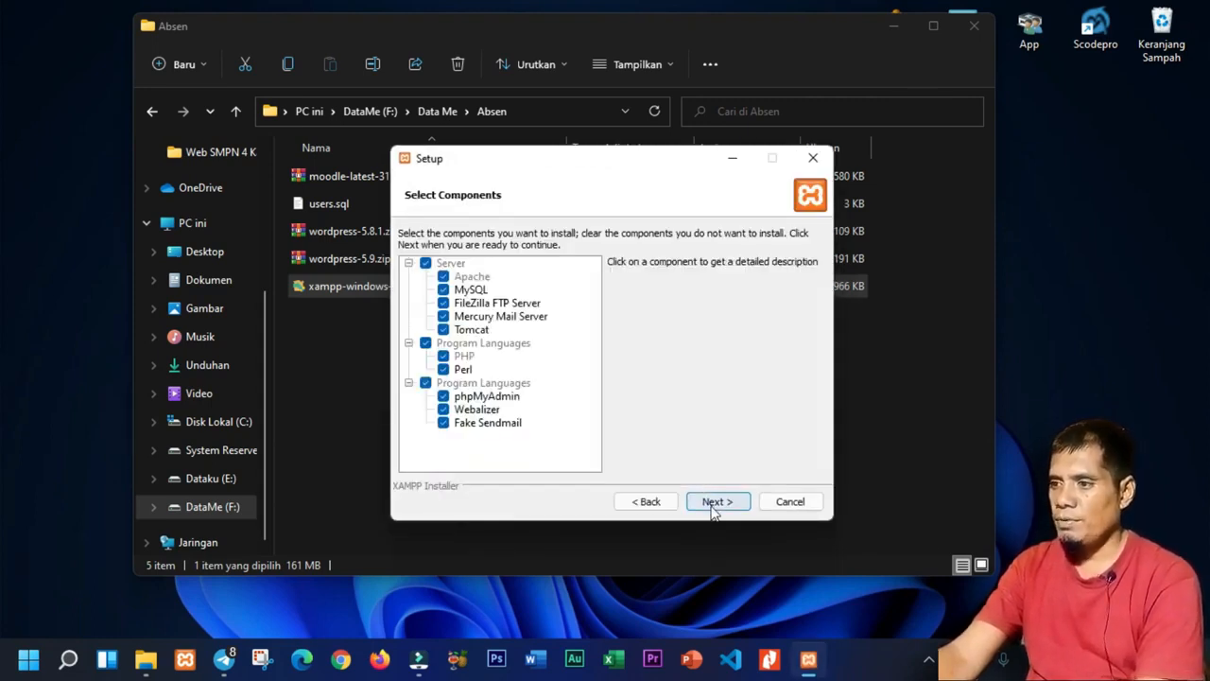
click(713, 506)
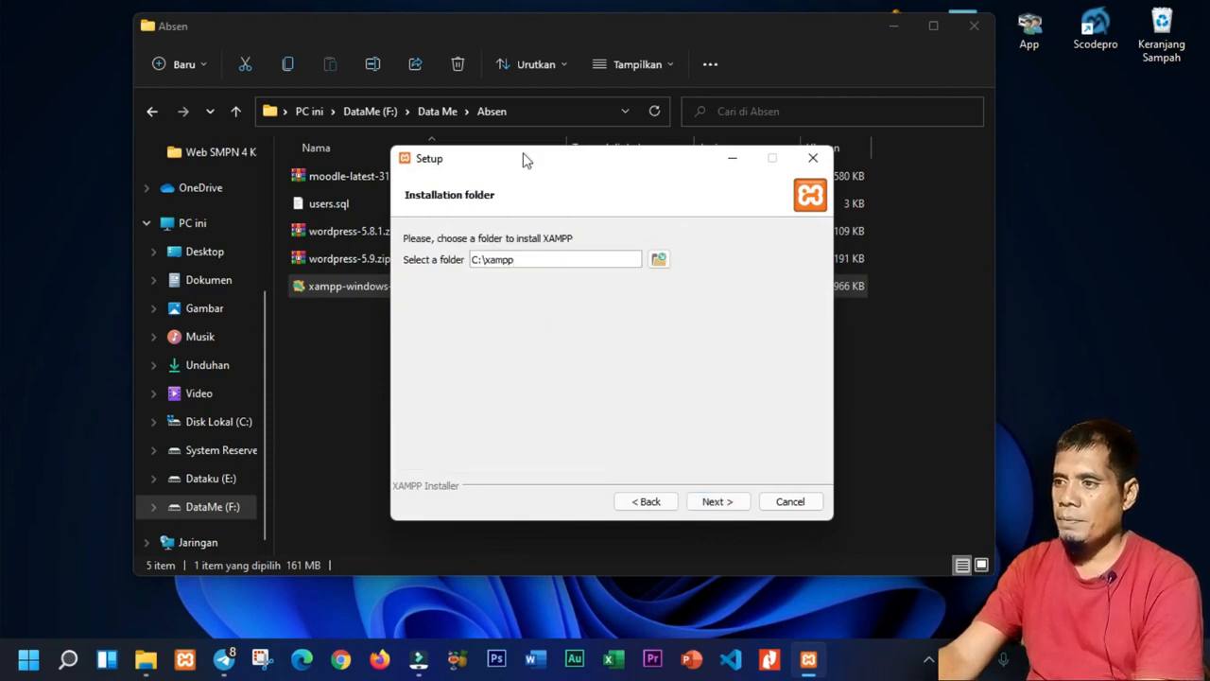
Keep C:\xampp as install folder and English as language, skip Bitnami, close its web page.
drag(521, 170, 526, 148)
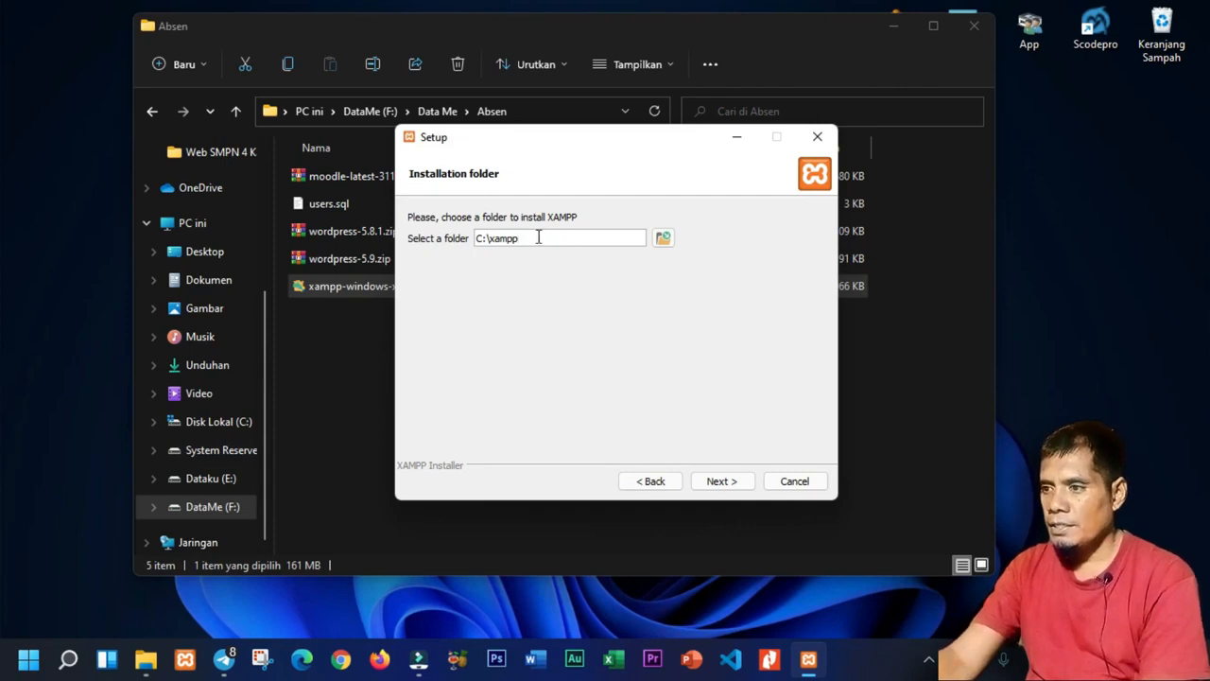
click(720, 482)
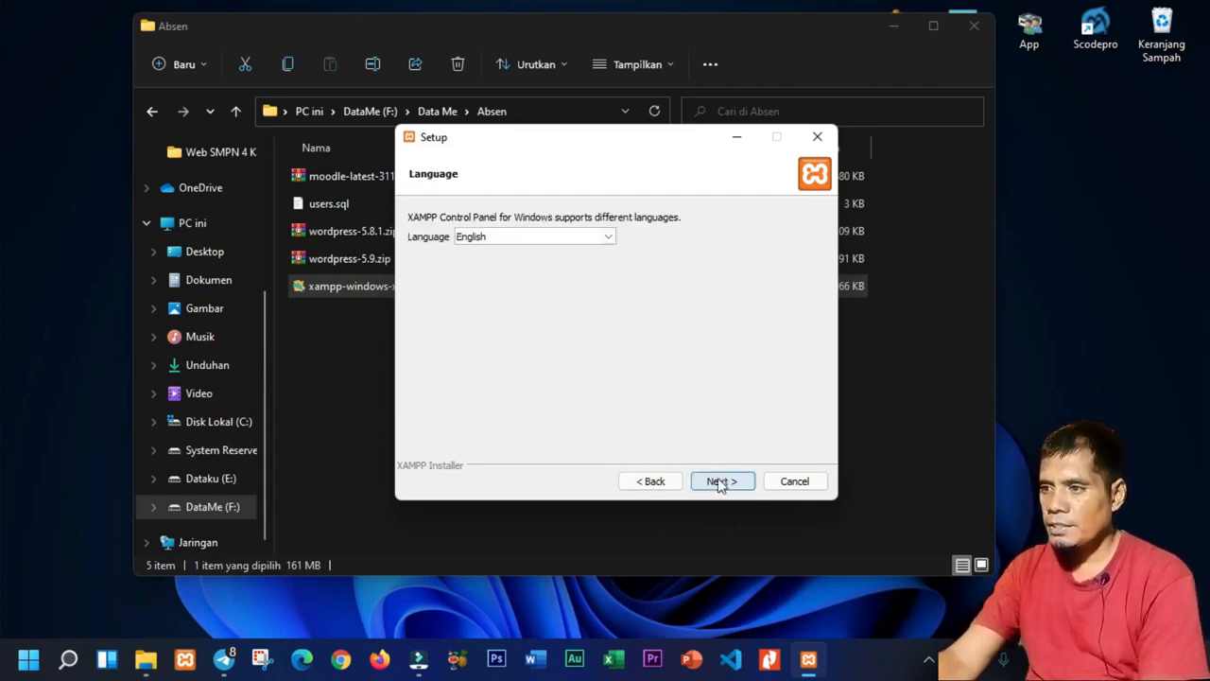
click(720, 482)
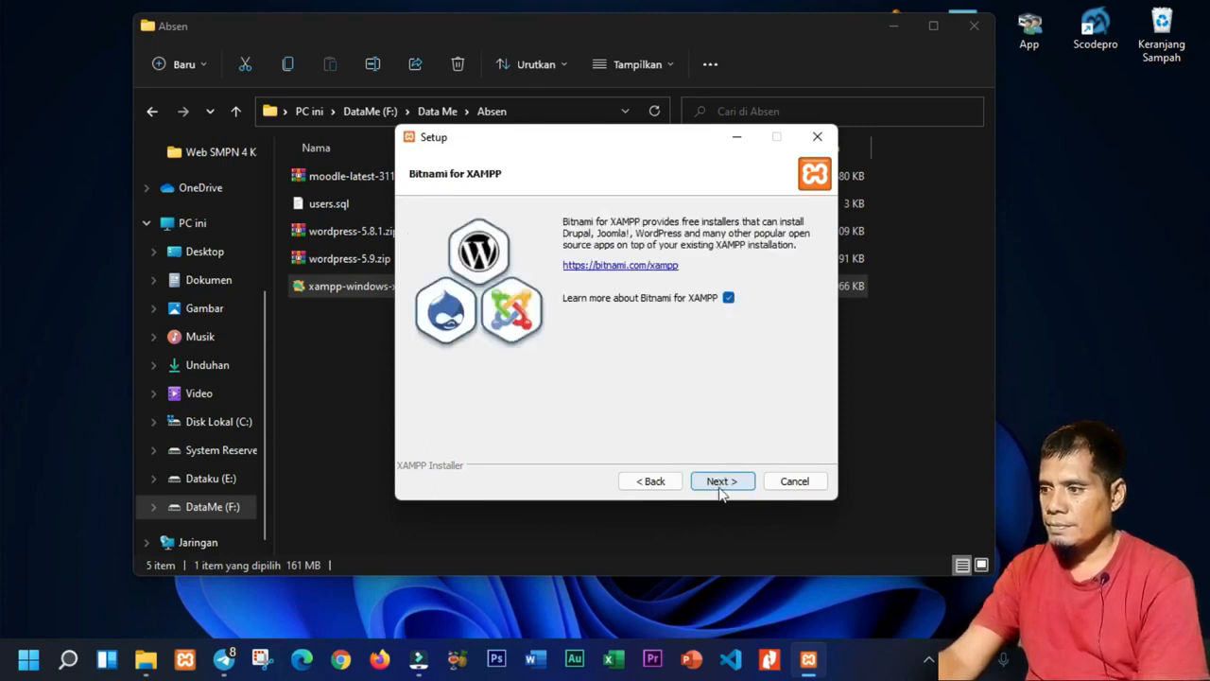
click(718, 482)
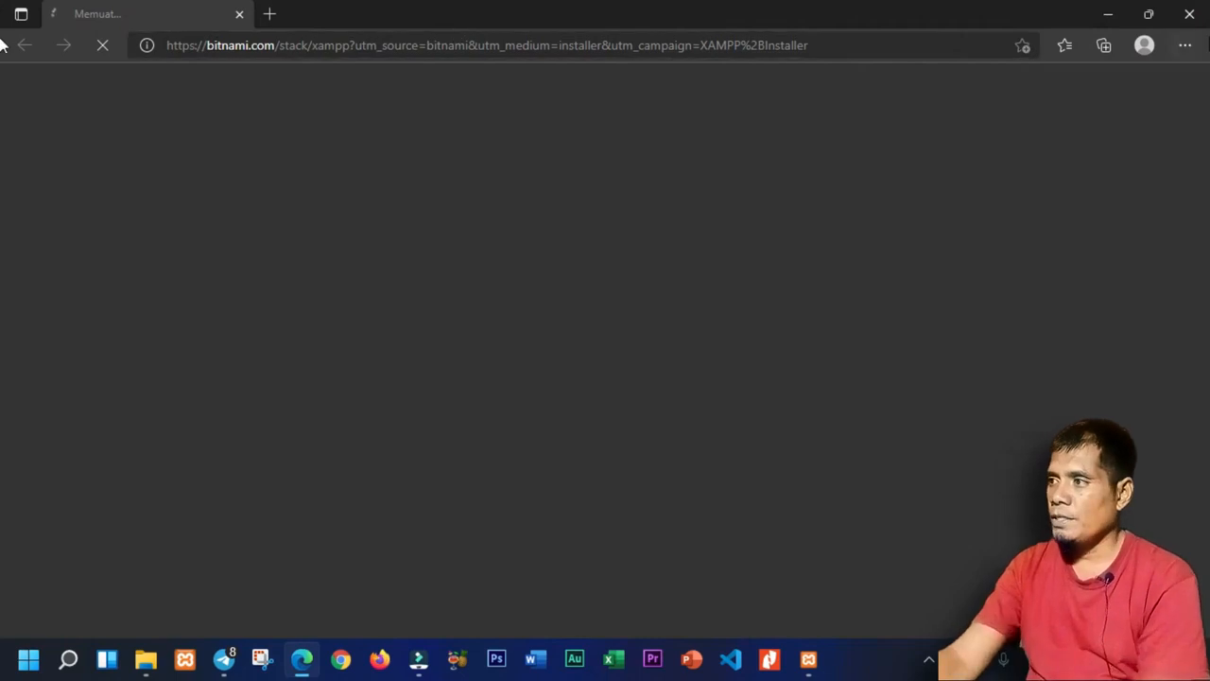
click(1187, 13)
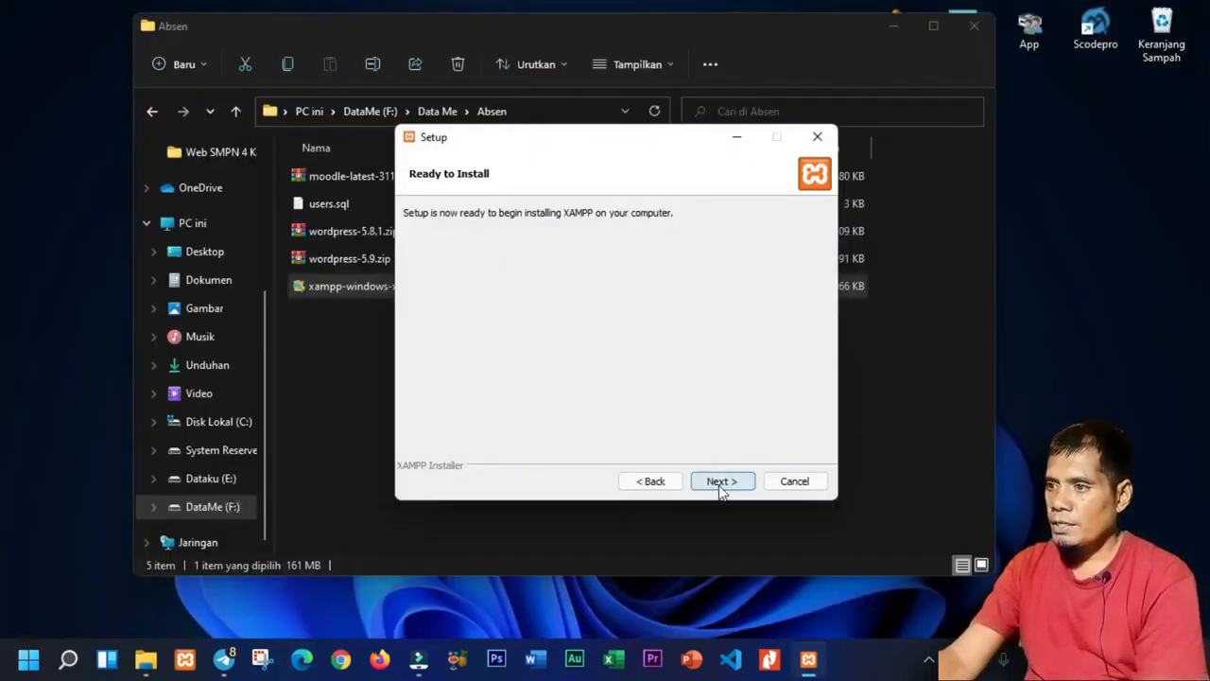
Install XAMPP, finish setup, close the Control Panel v3.3.0 and refresh the desktop.
click(721, 482)
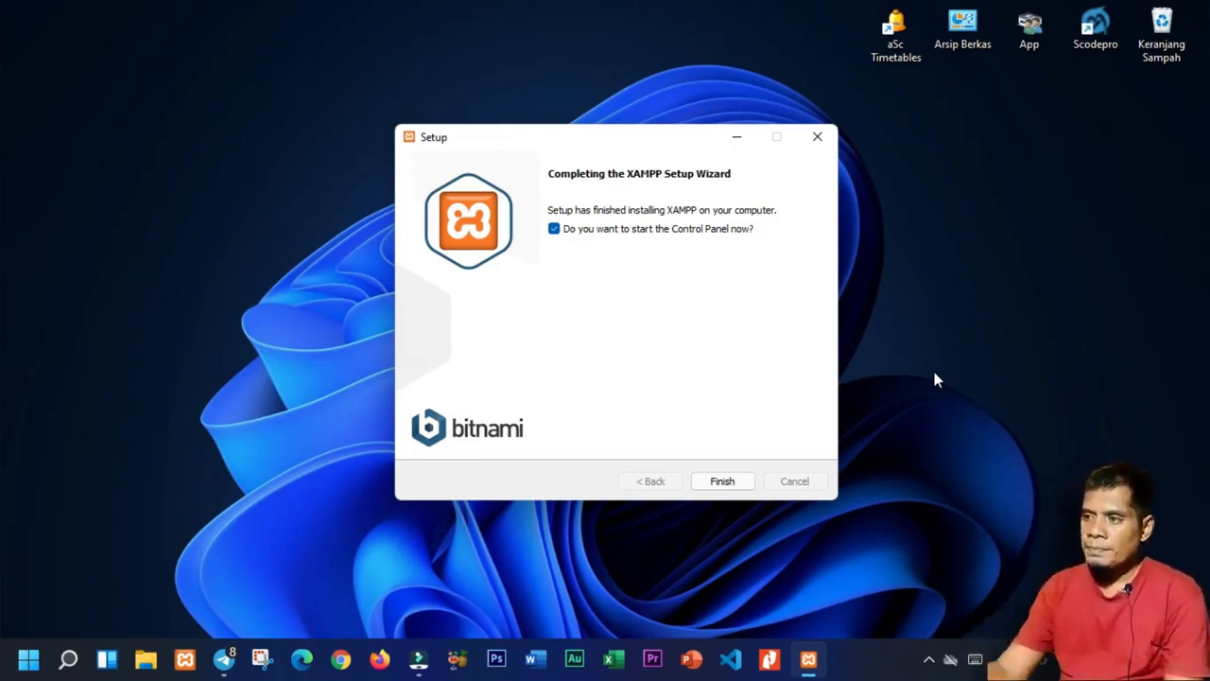
click(722, 480)
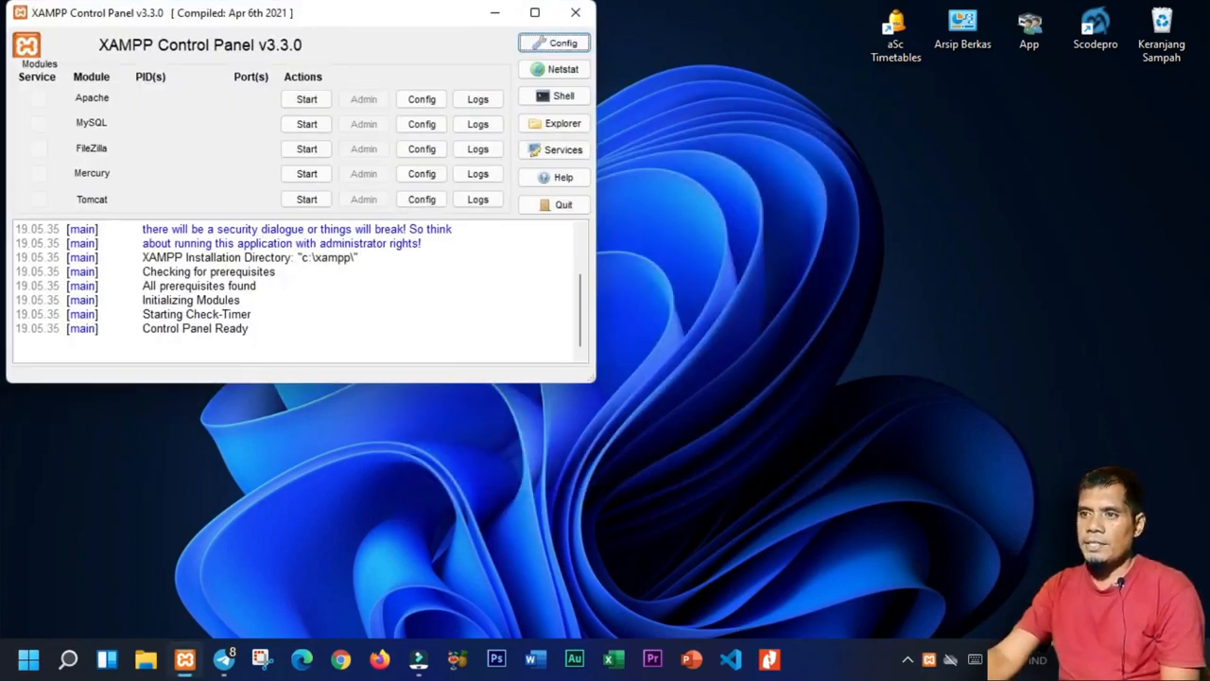
drag(151, 24, 451, 72)
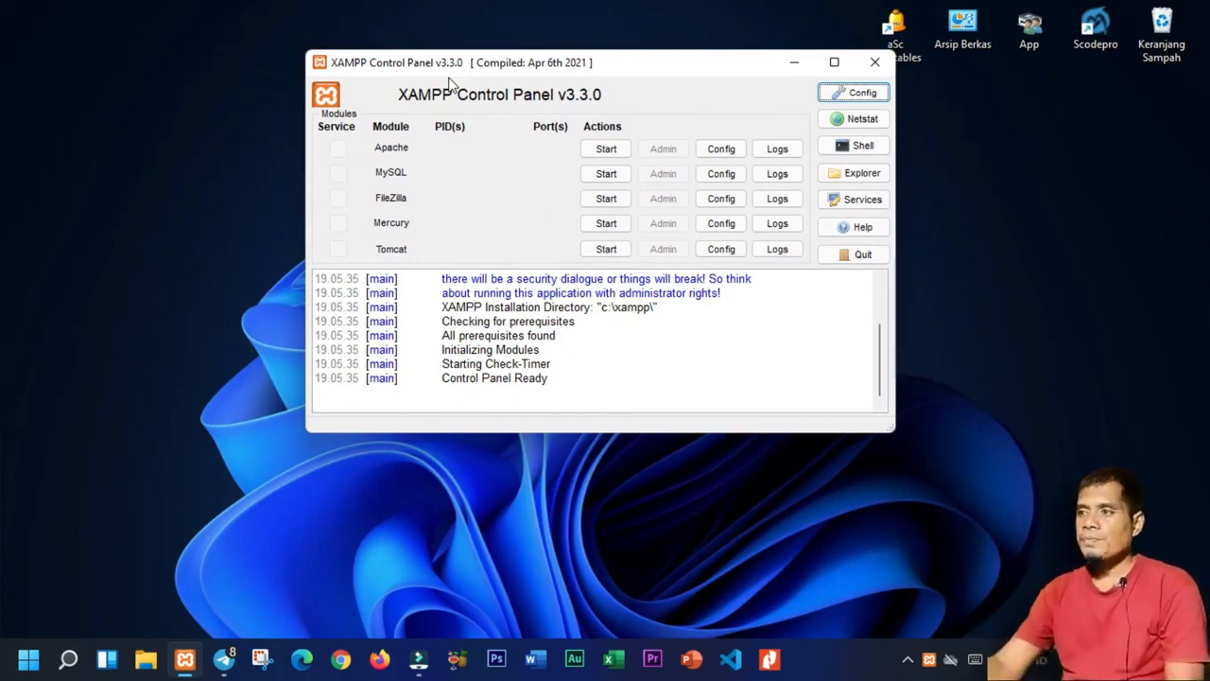
click(871, 65)
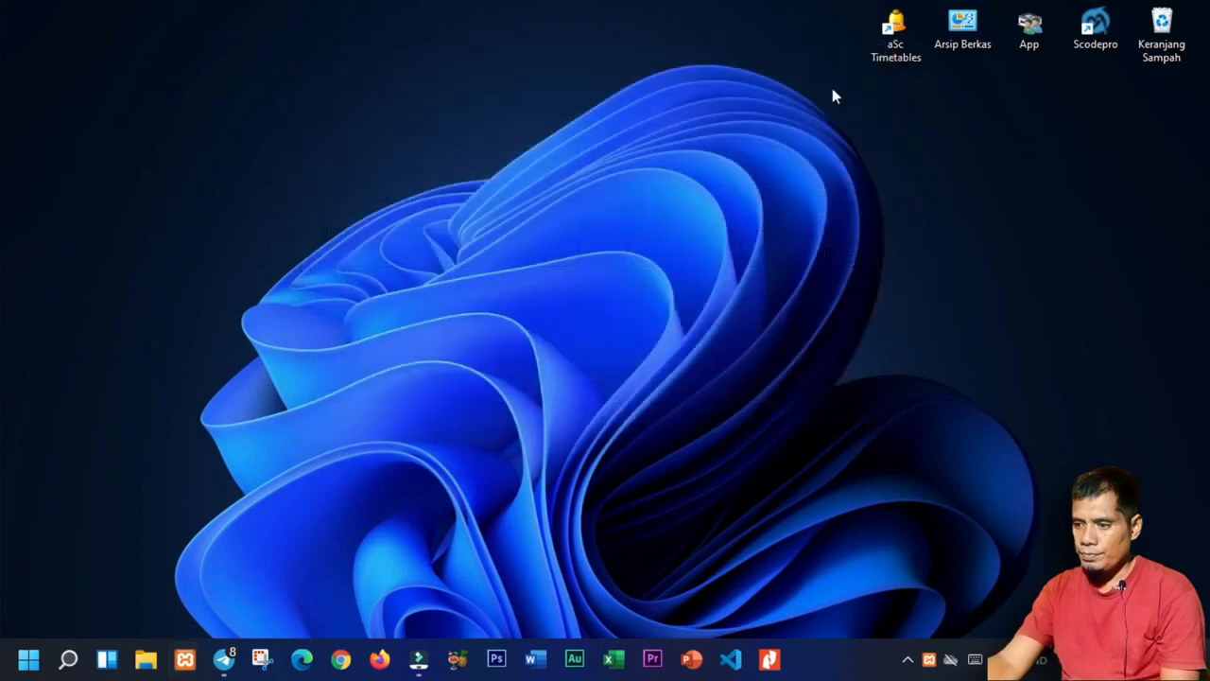
right_click(682, 226)
click(717, 300)
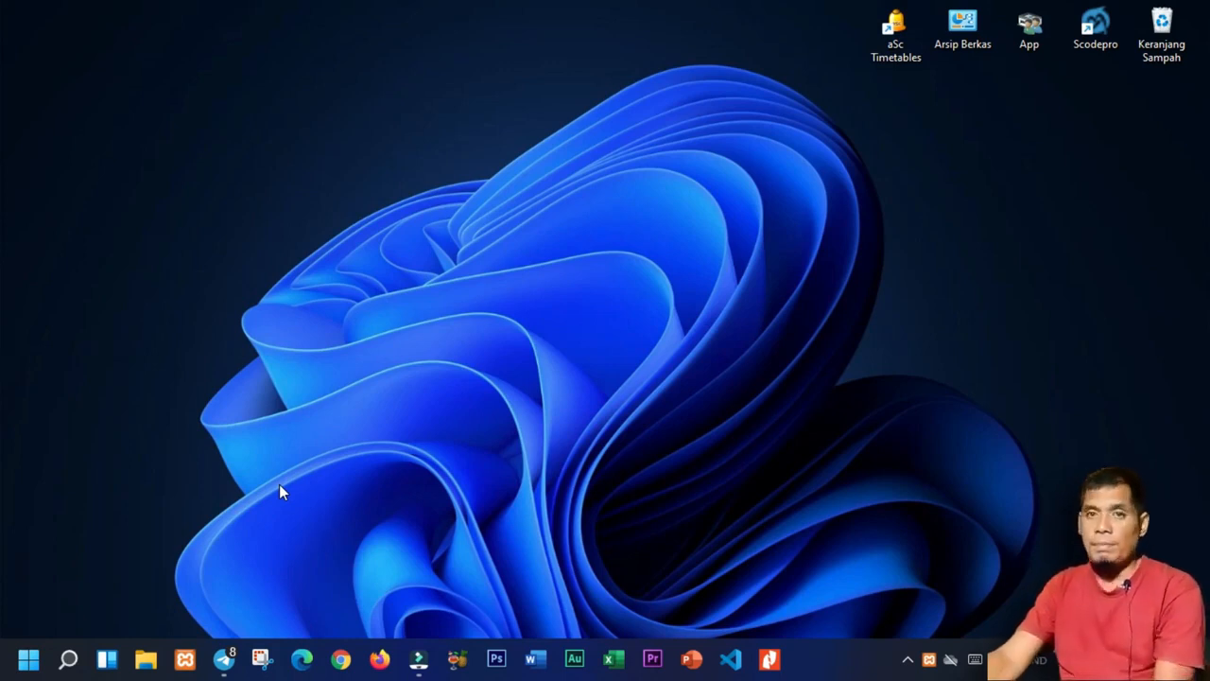
click(145, 661)
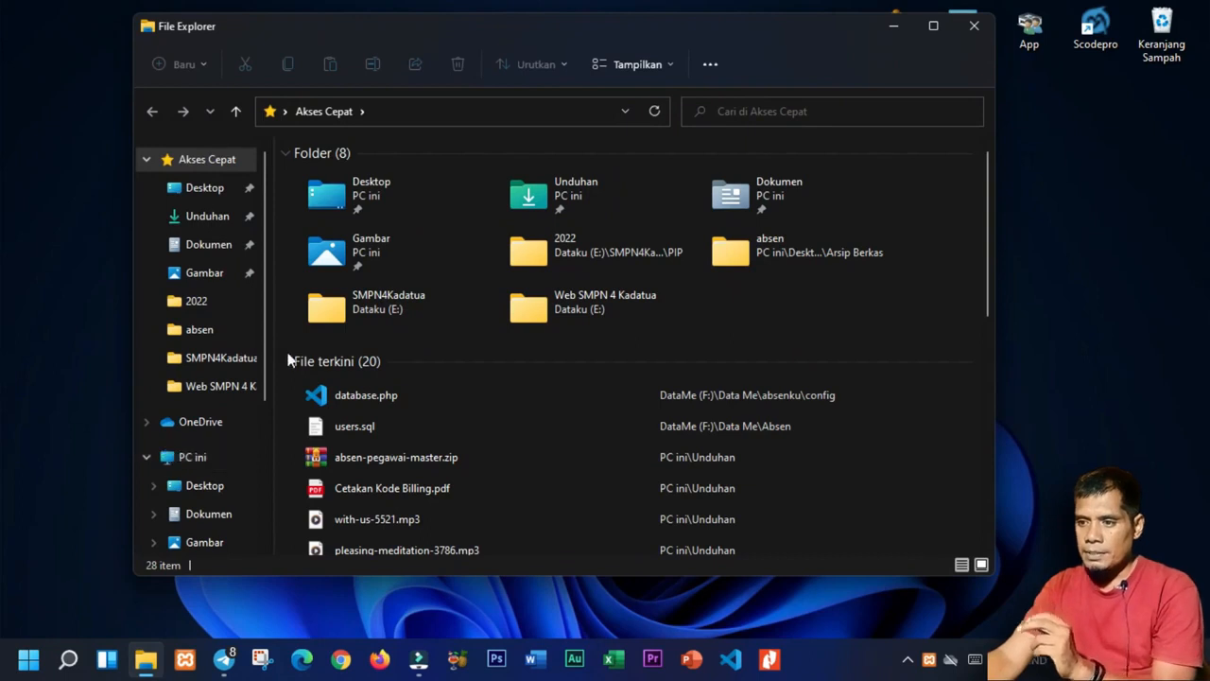
click(266, 352)
click(219, 425)
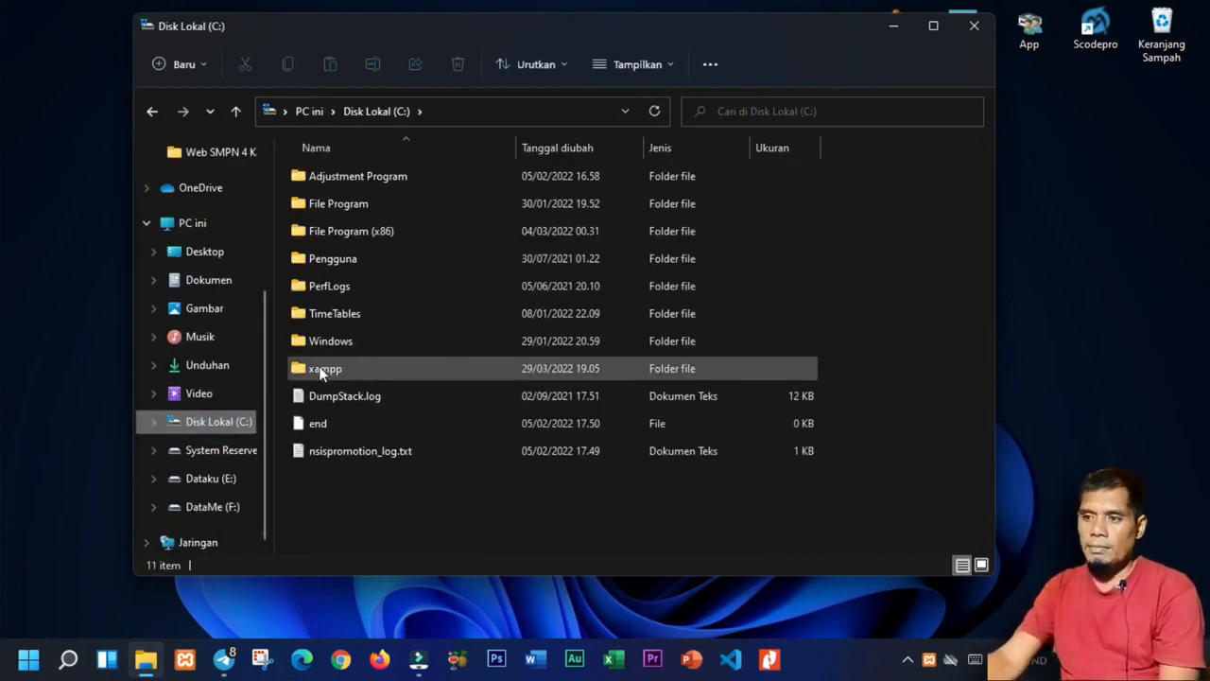
double_click(308, 371)
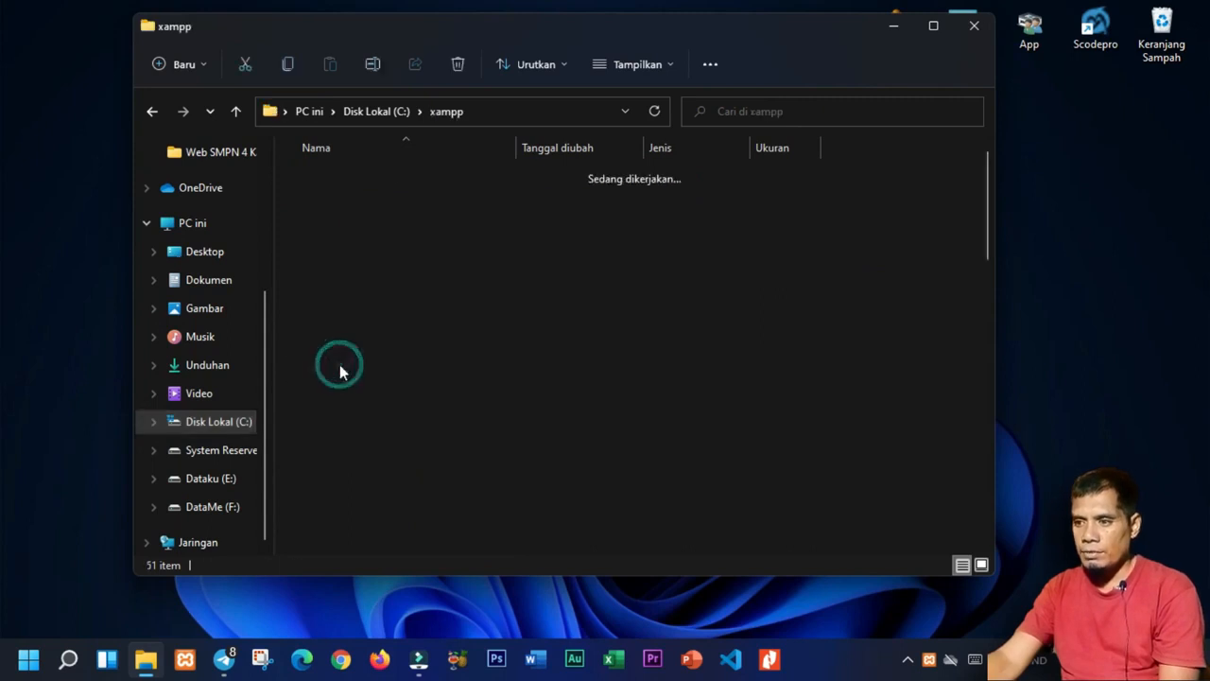
scroll(426, 378, down, 12)
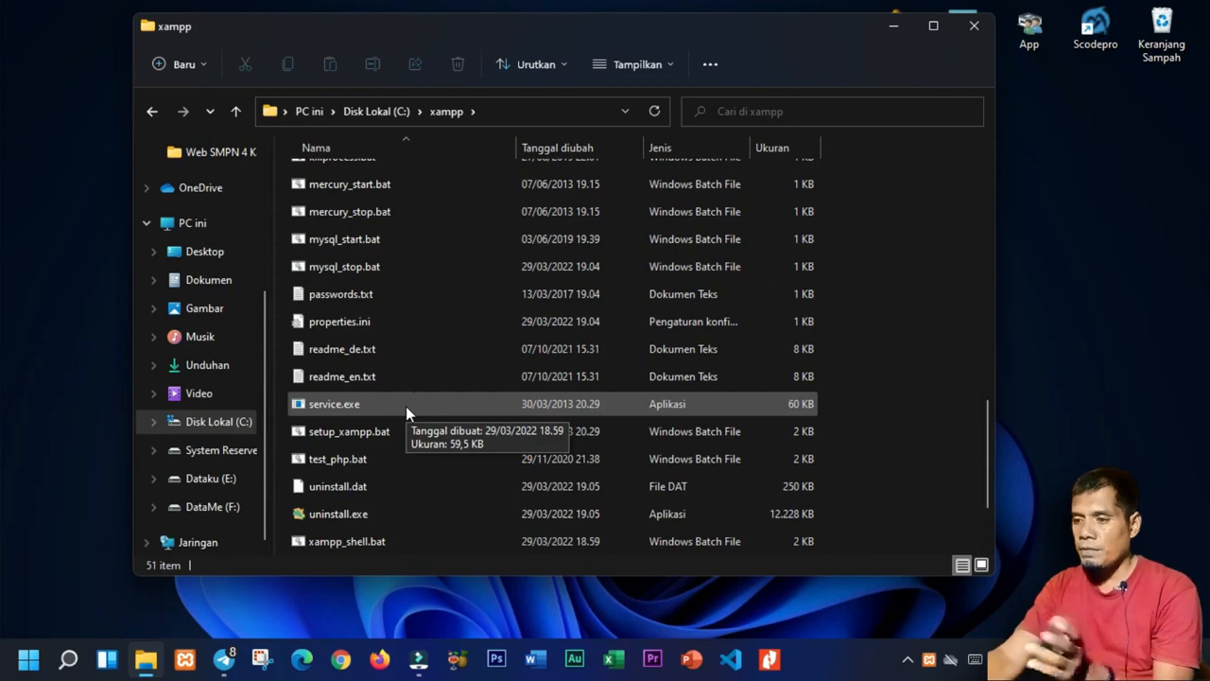
drag(984, 433, 986, 481)
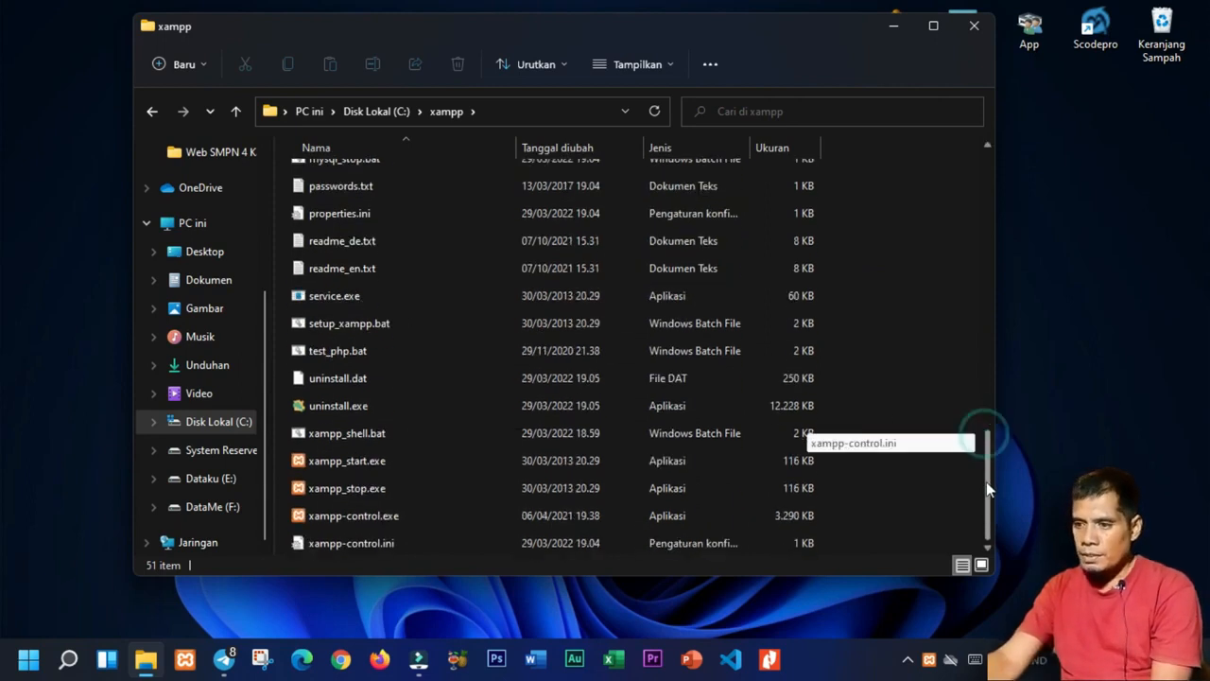
double_click(325, 513)
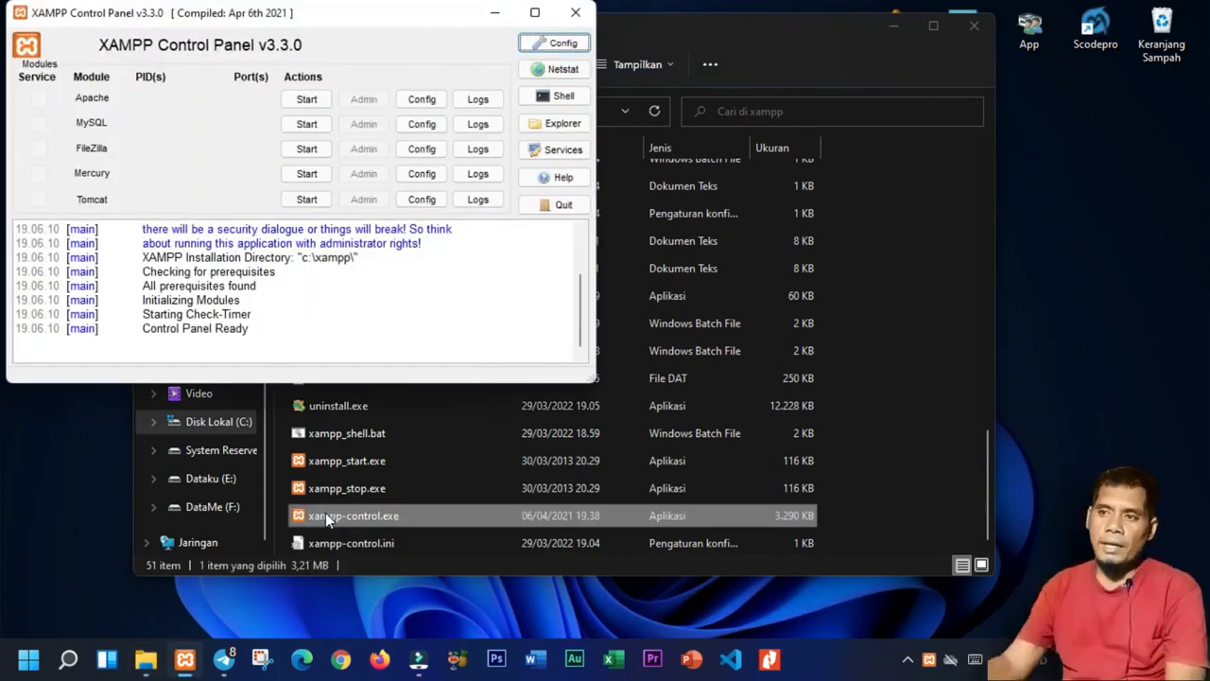
drag(275, 19, 452, 37)
click(486, 117)
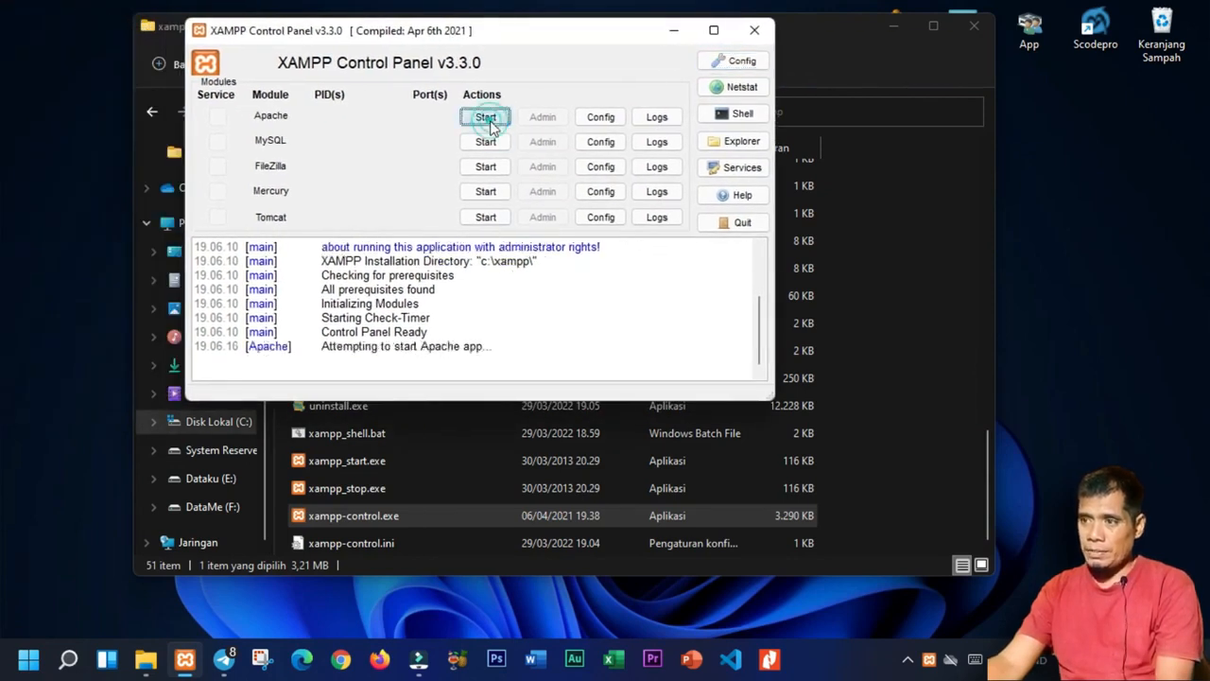
click(483, 143)
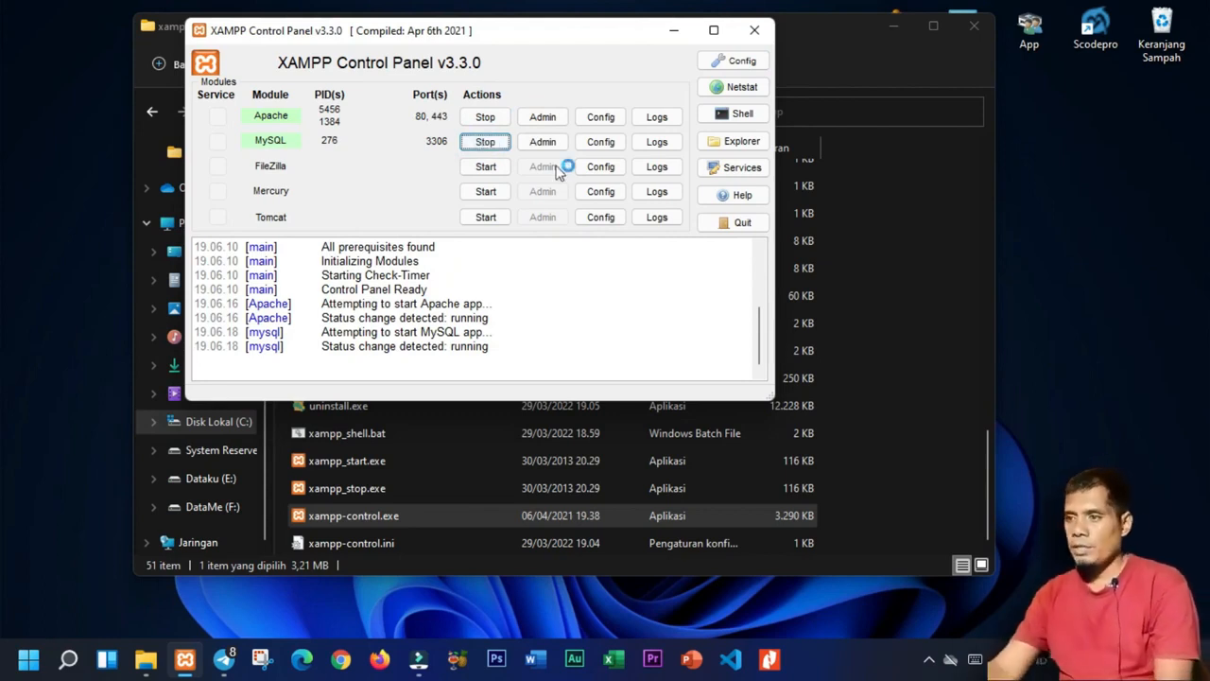
click(485, 141)
click(485, 116)
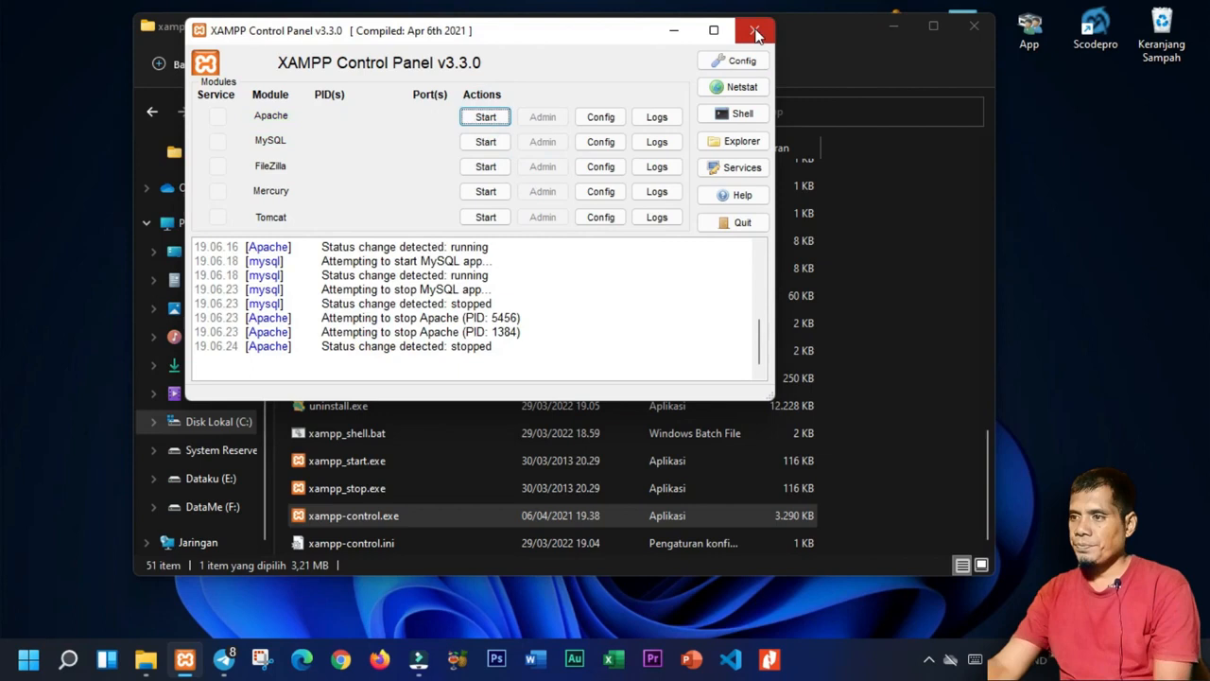
click(754, 30)
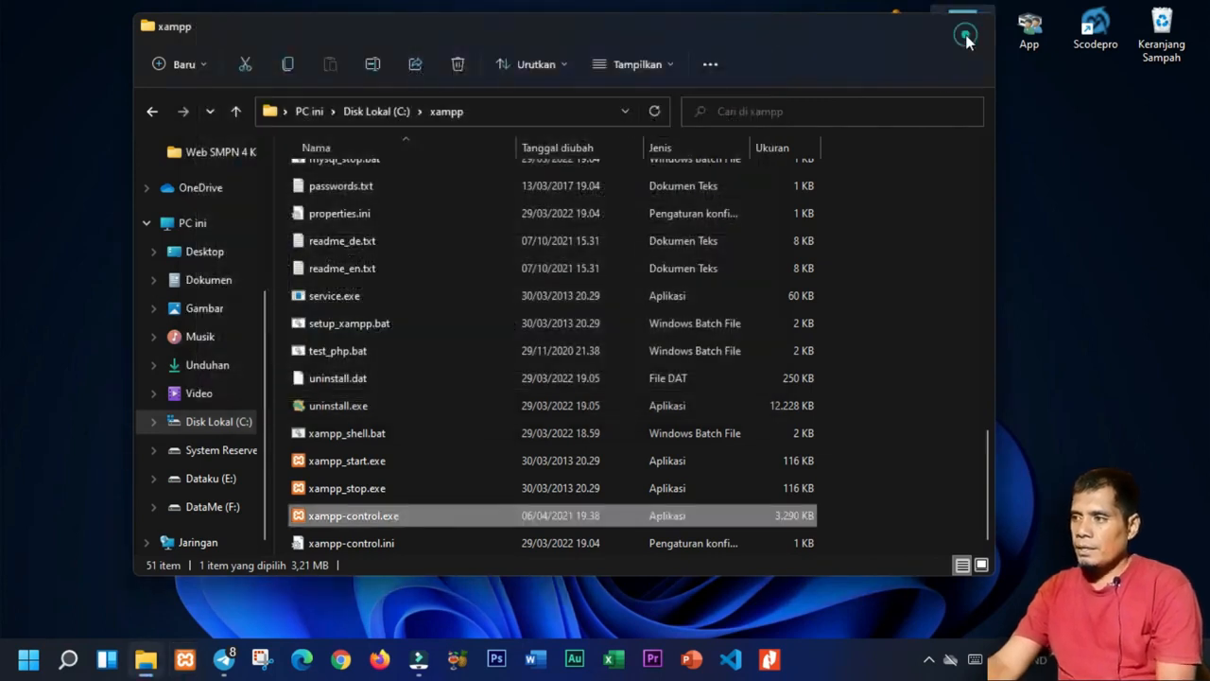
click(968, 34)
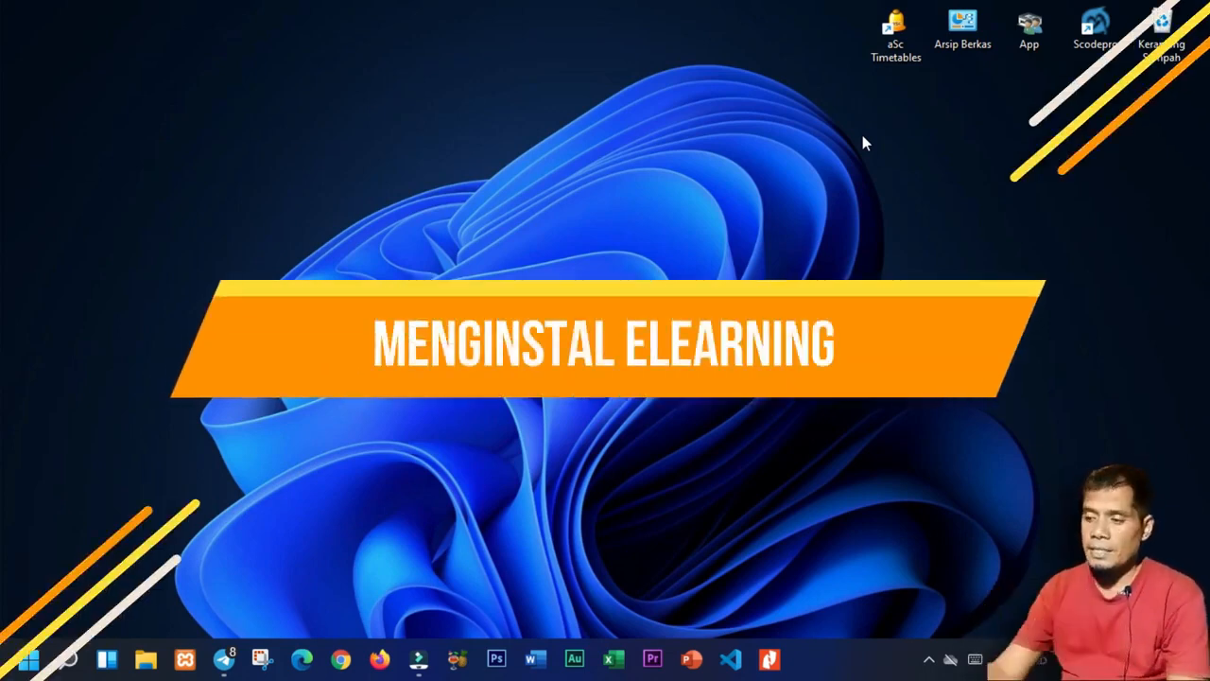
Browse through DataMe (F:) to Data Me\Absen and select moodle-latest-311.zip.
click(146, 659)
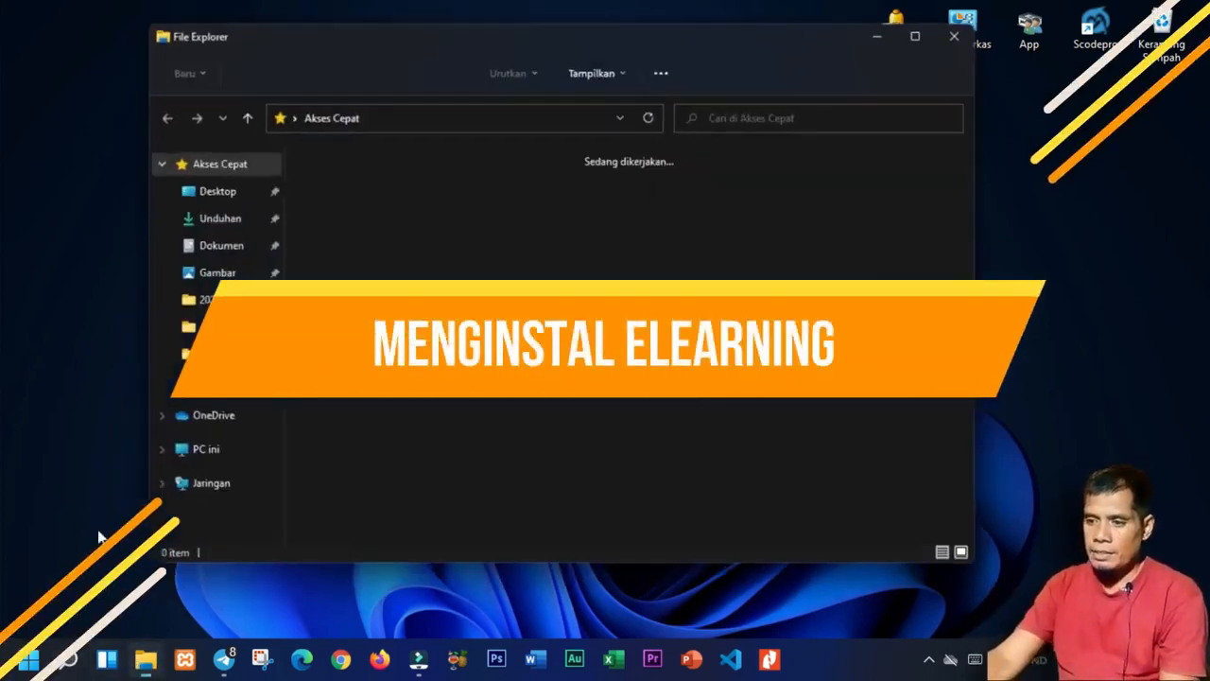
scroll(185, 487, down, 3)
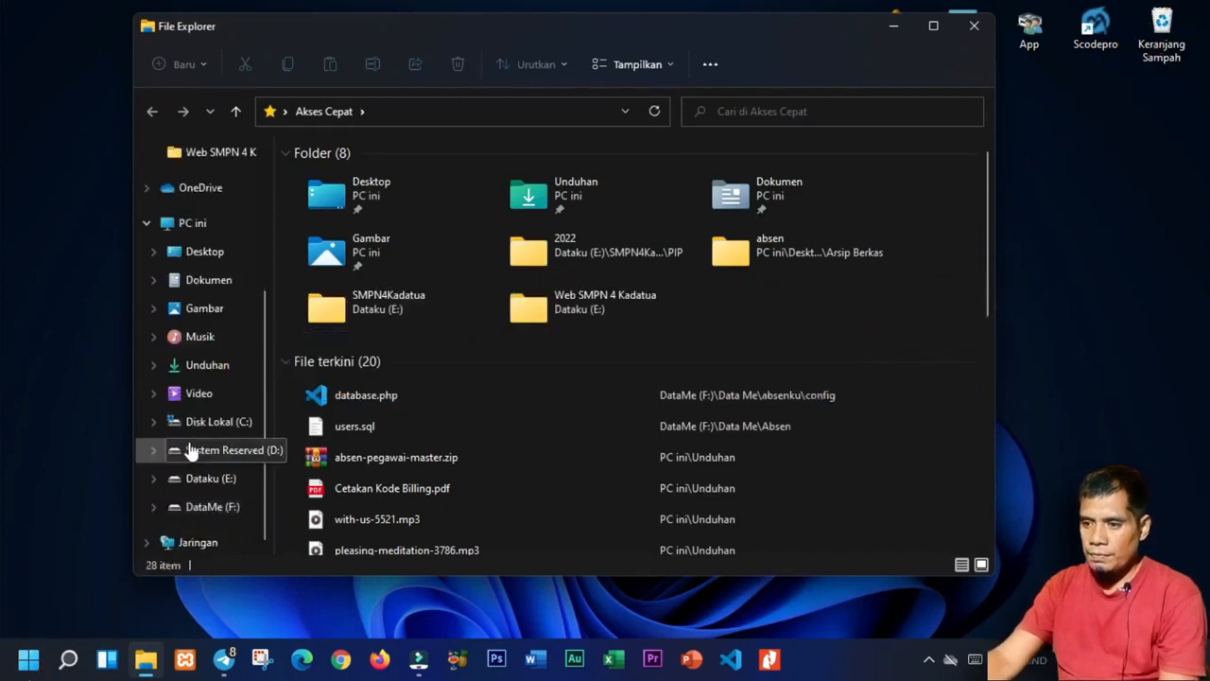
click(193, 482)
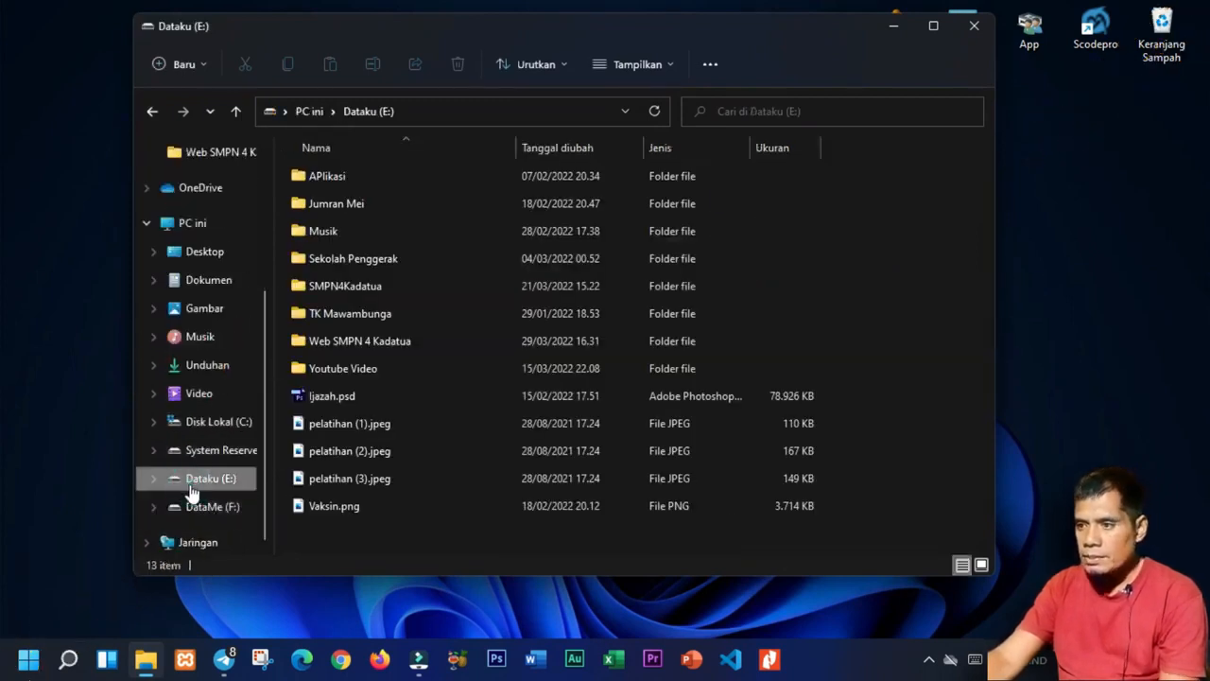
click(236, 510)
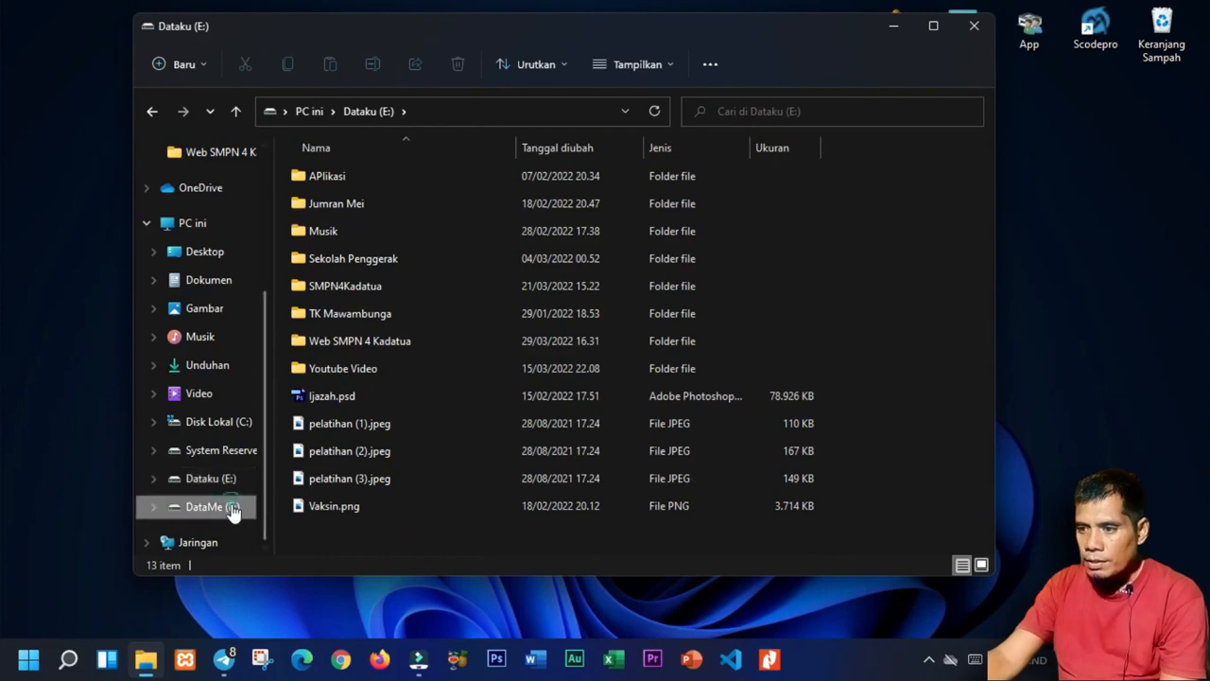
click(336, 235)
double_click(336, 234)
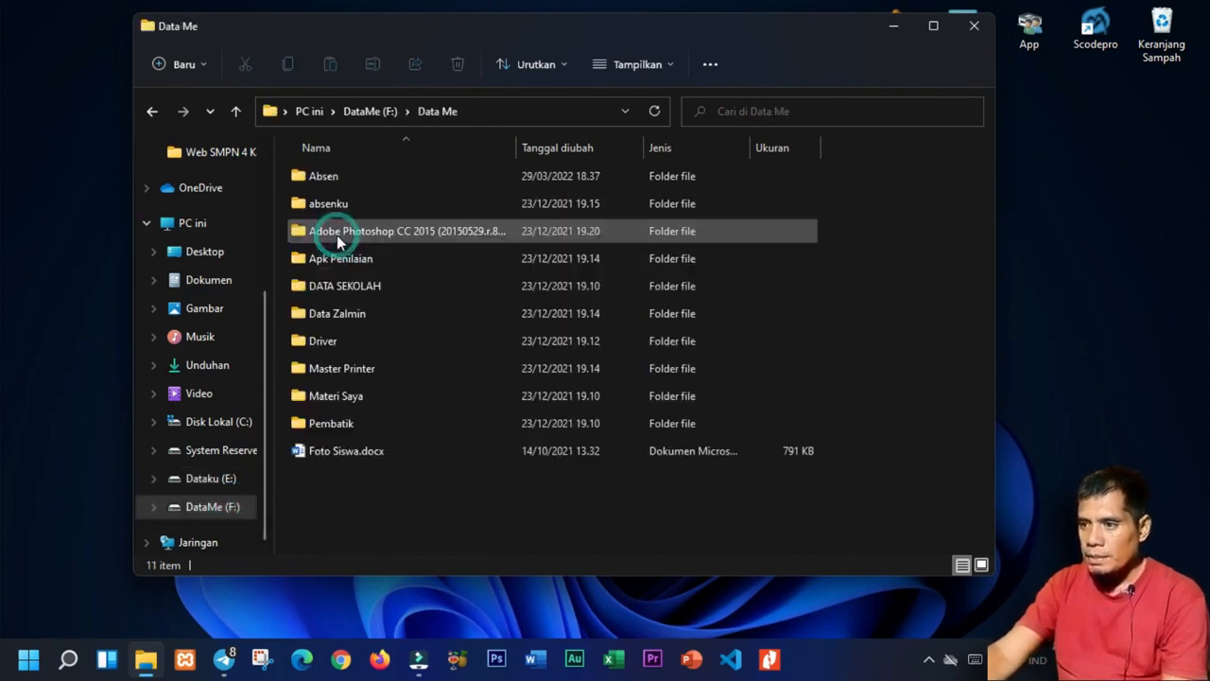
key(alt+Left)
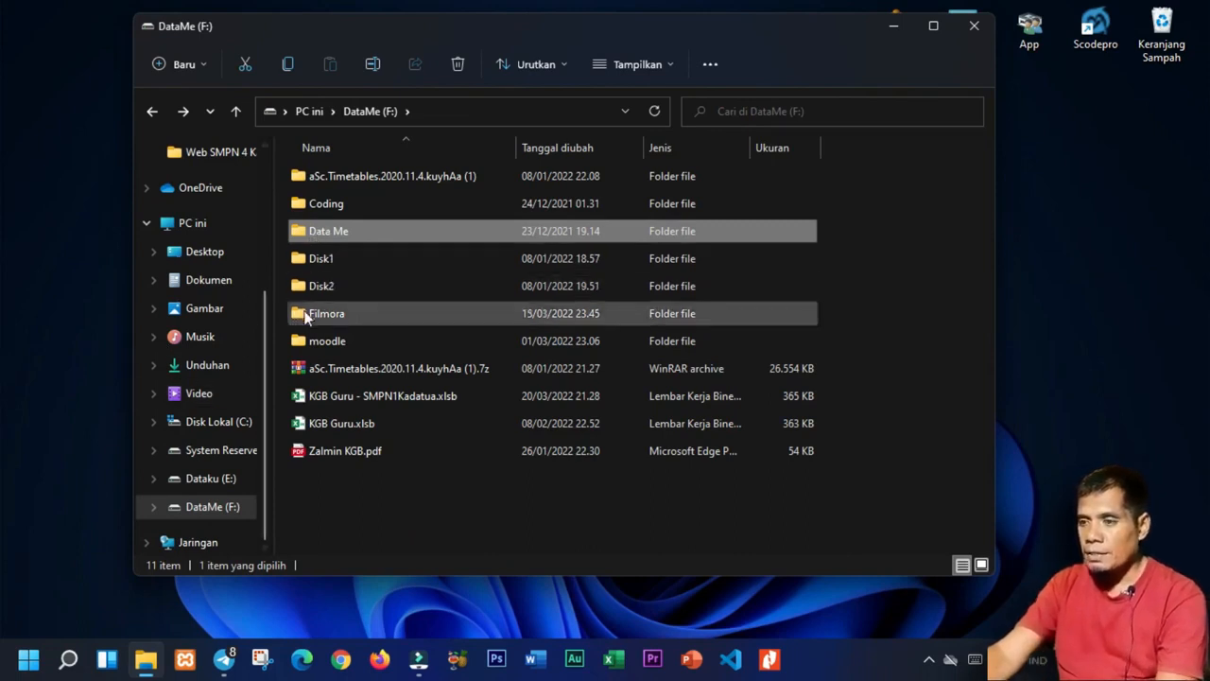
double_click(308, 234)
double_click(304, 182)
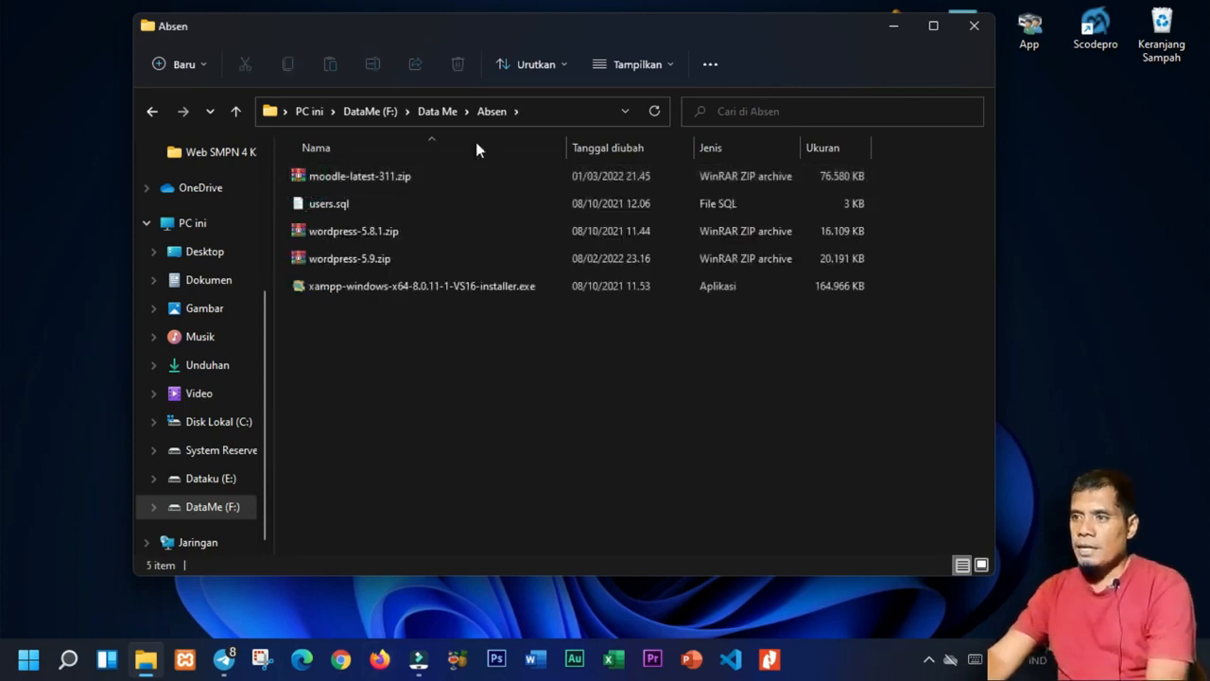
drag(518, 27, 518, 22)
click(396, 177)
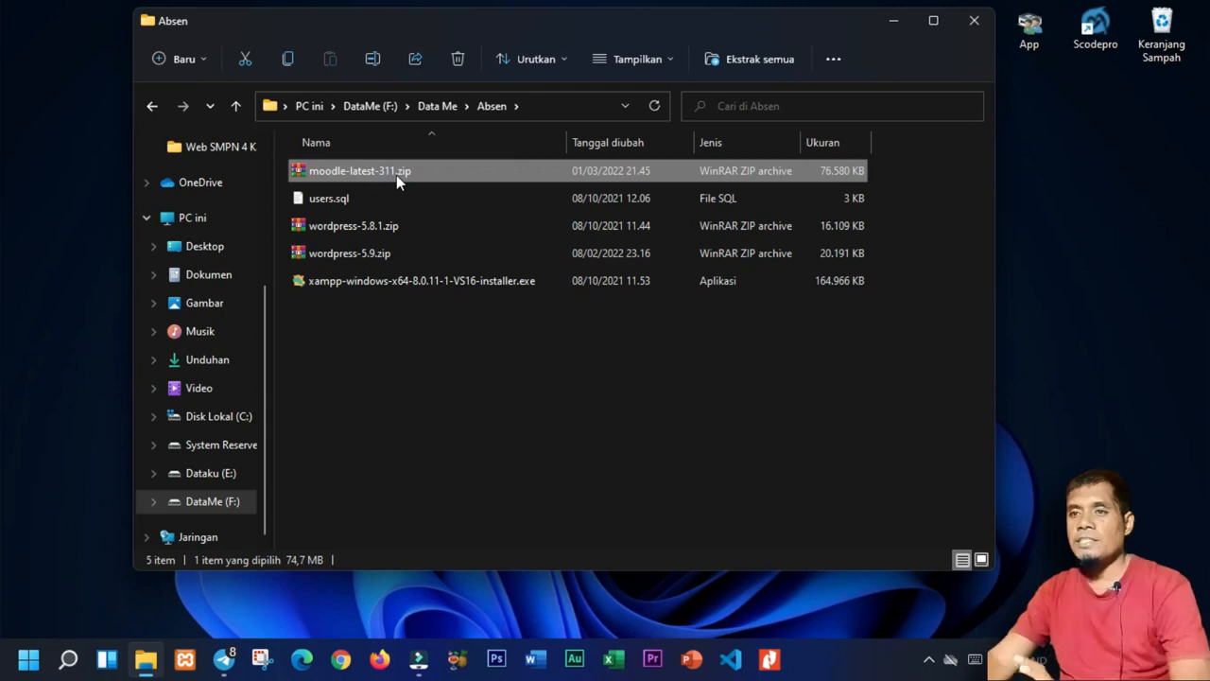
Extract moodle-latest-311.zip with WinRAR into a moodle-latest-311 folder, then open that folder.
right_click(445, 173)
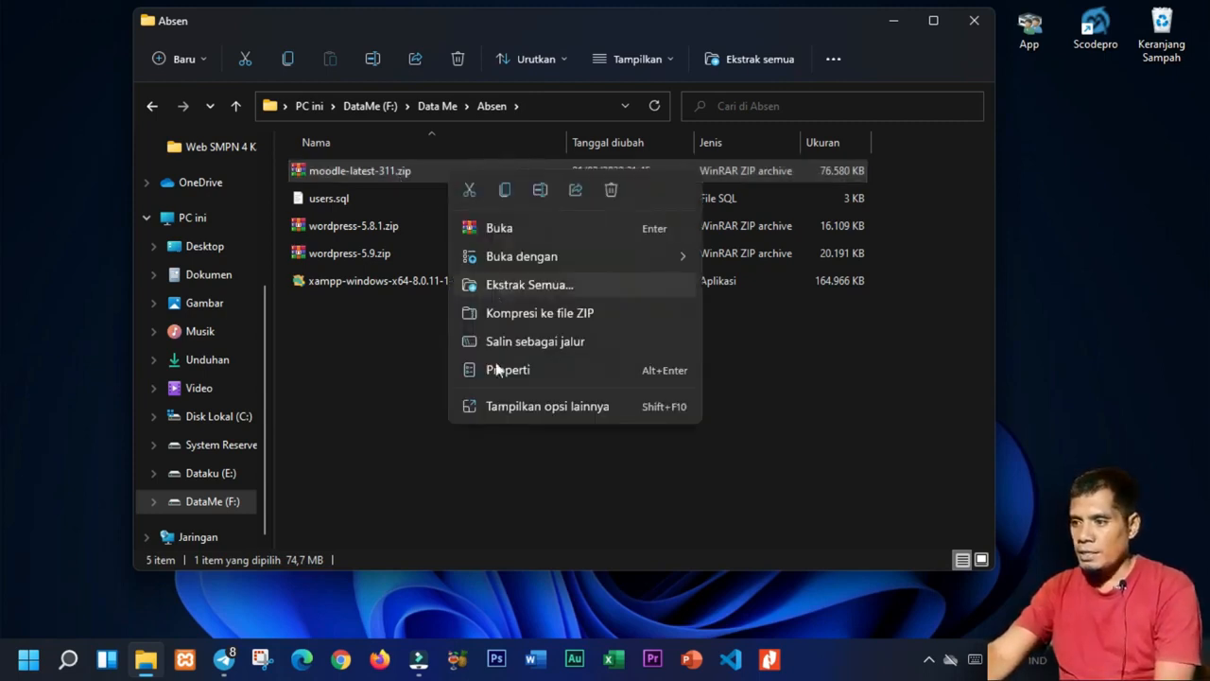
click(508, 414)
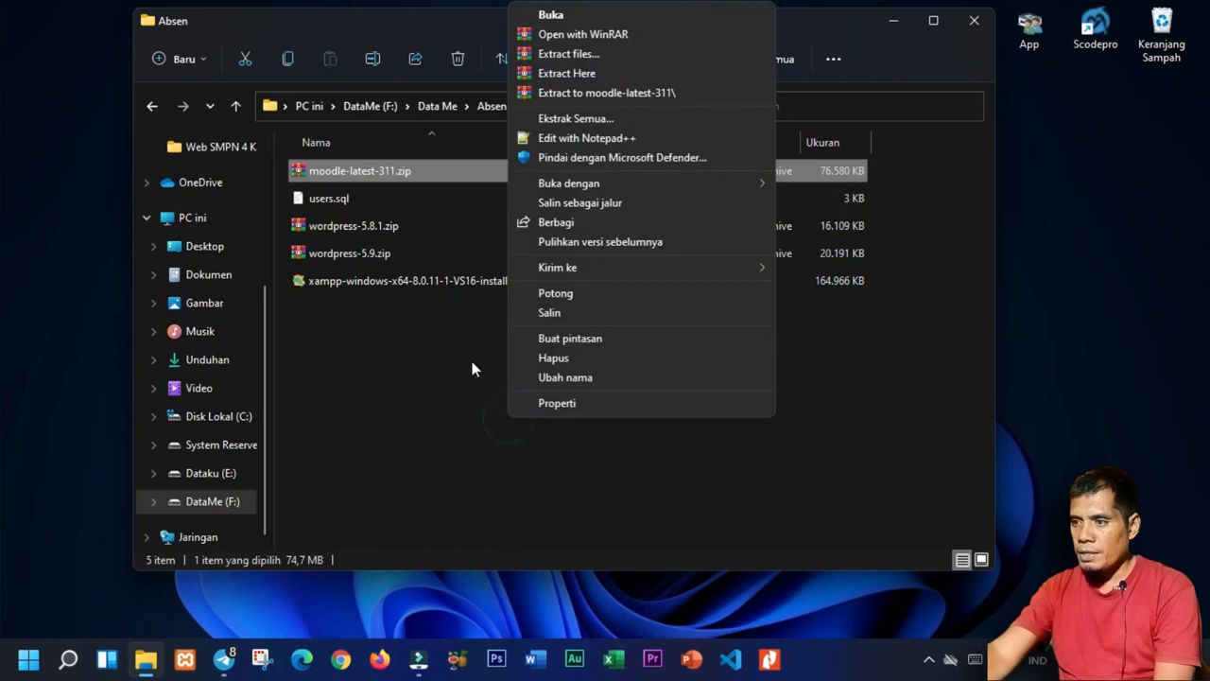
click(594, 99)
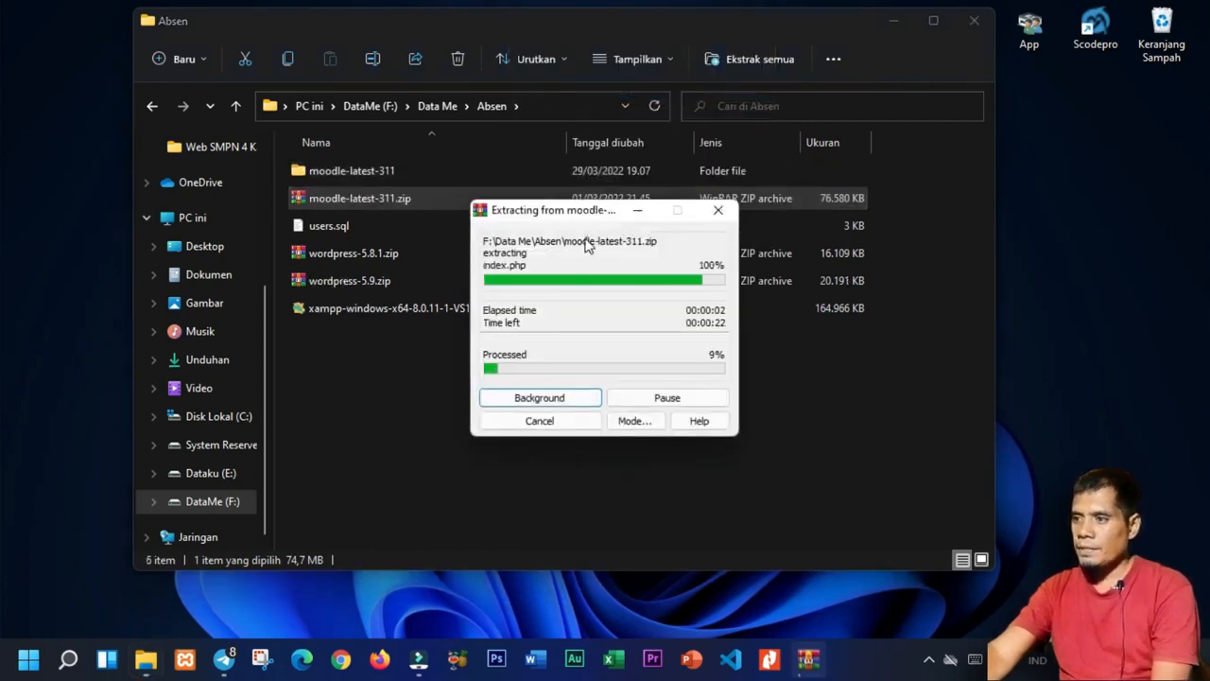
drag(563, 217, 539, 220)
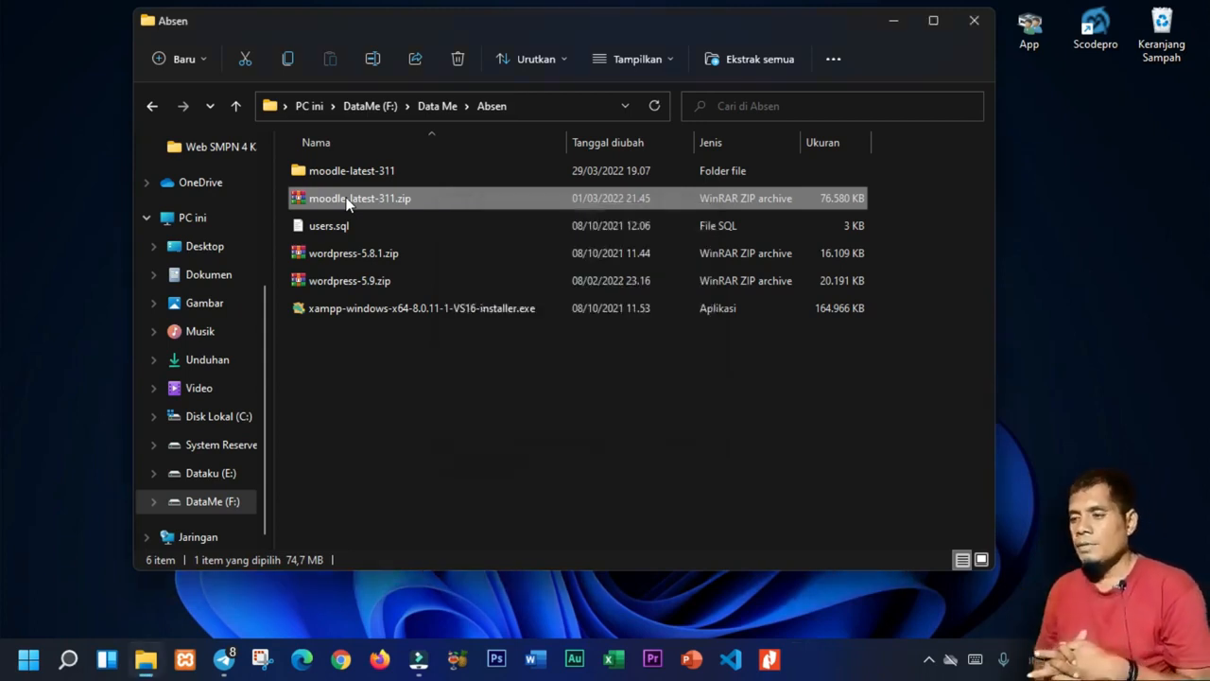
double_click(379, 173)
Rename the moodle folder inside moodle-latest-311 to 'belajar'.
mouse_move(378, 20)
mouse_down()
mouse_move(387, 132)
mouse_move(394, 35)
mouse_up()
click(363, 195)
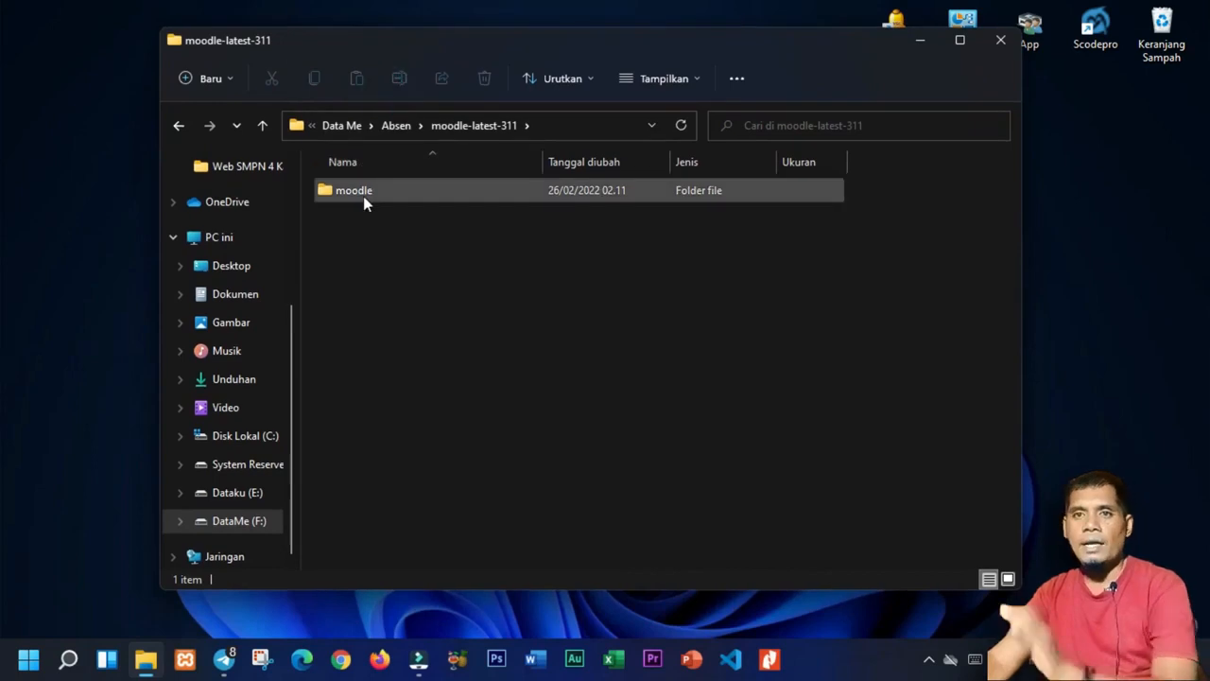
click(362, 196)
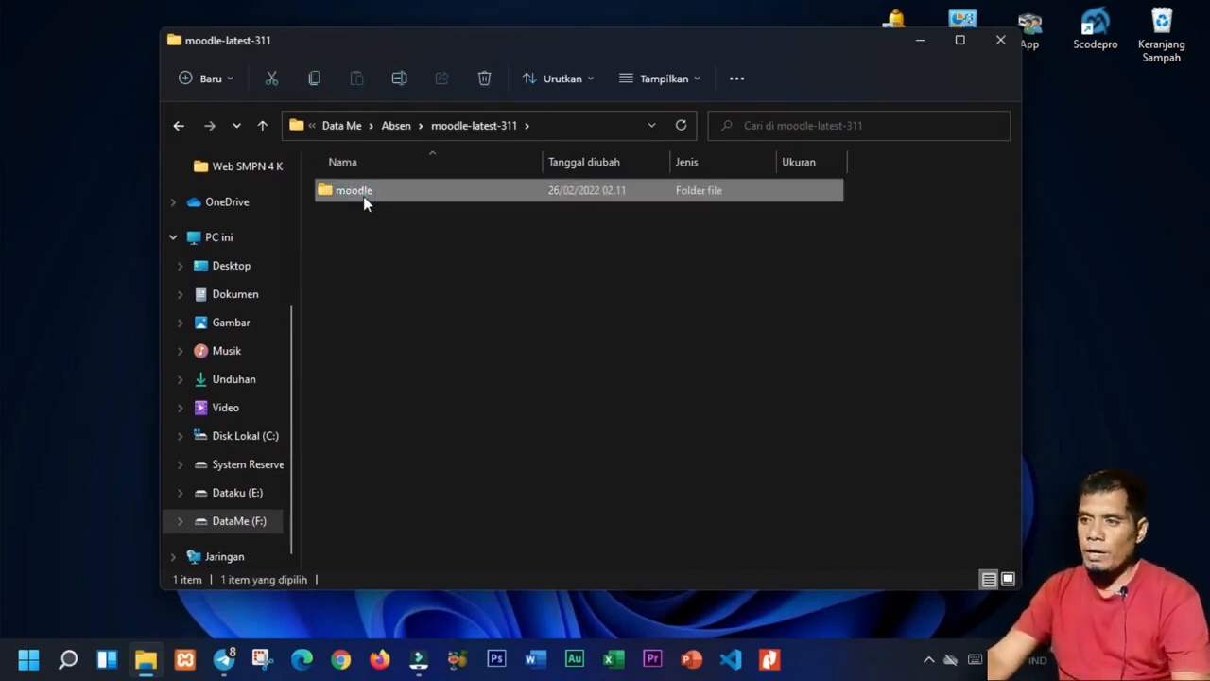
click(363, 196)
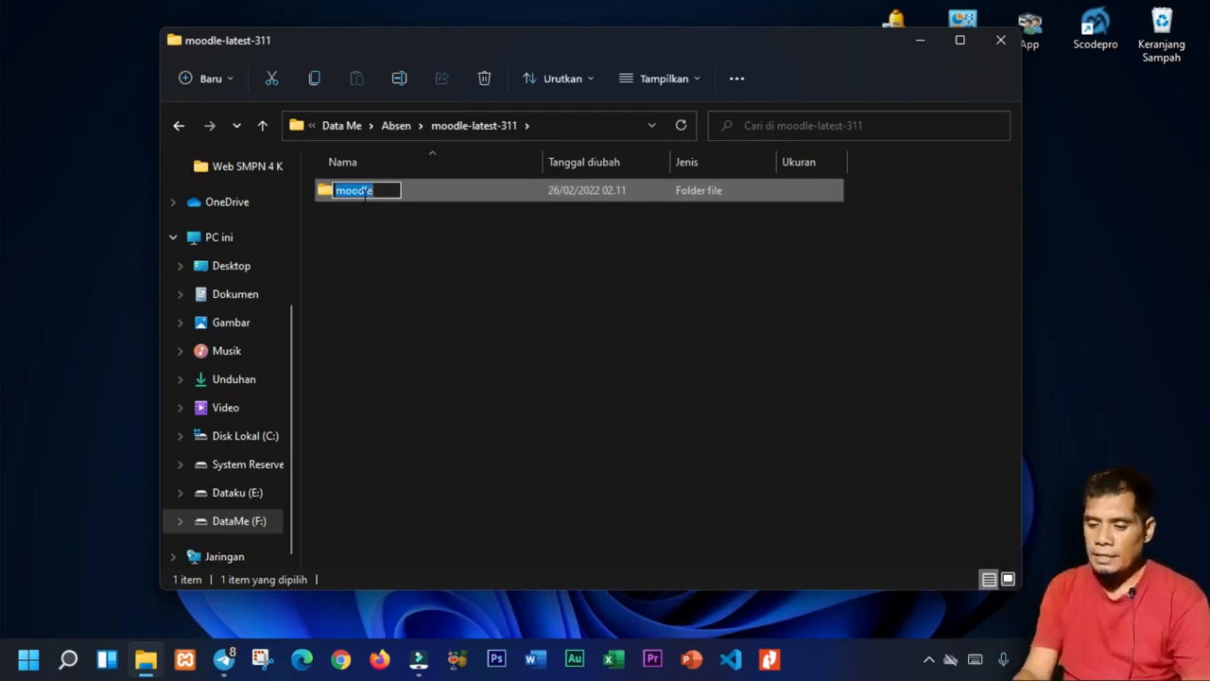
text(belajar)
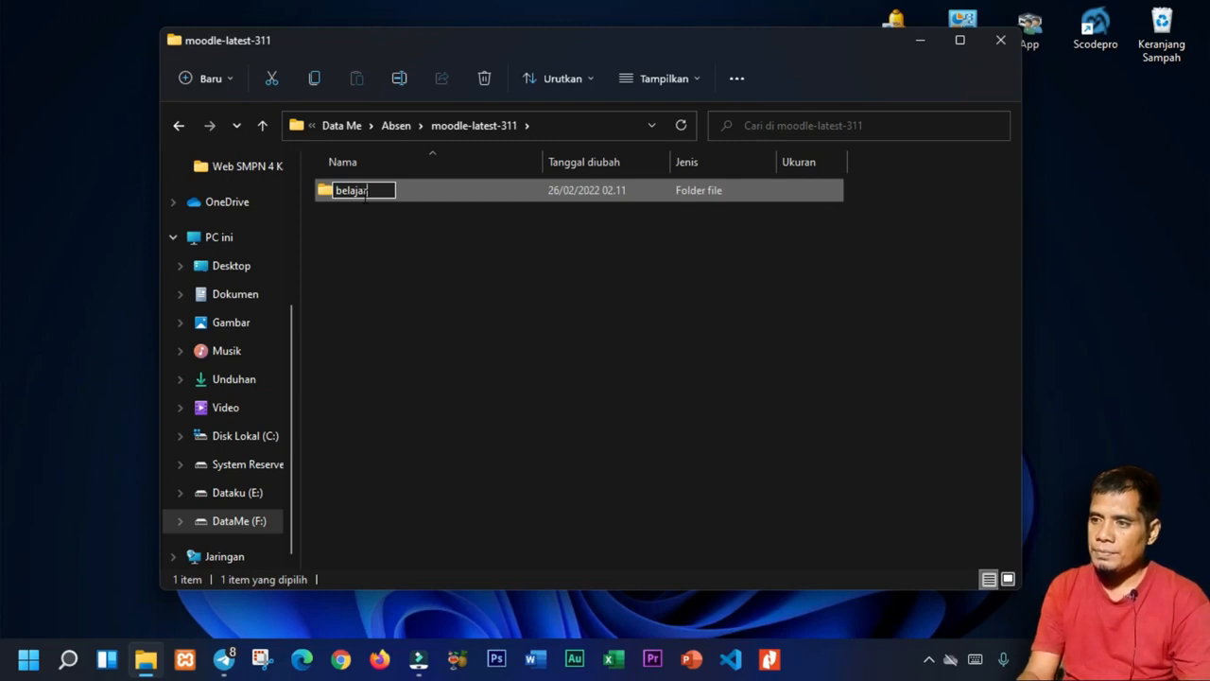
key(Return)
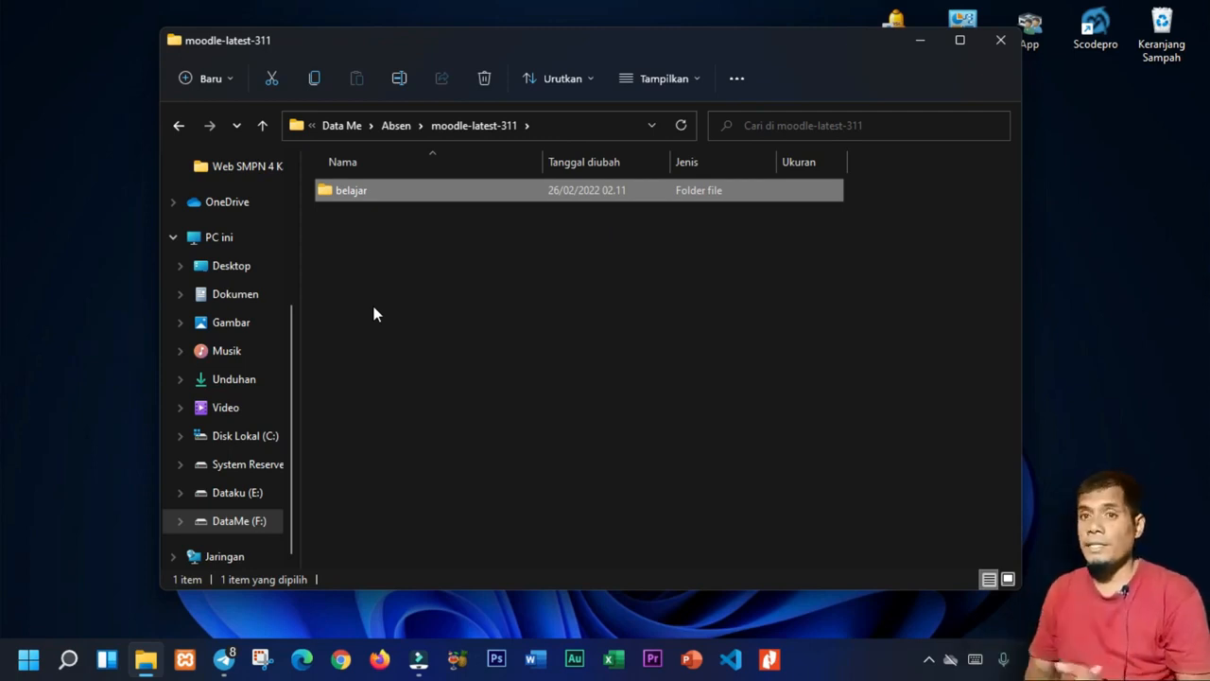
Copy the belajar folder and paste it into C:\xampp\htdocs.
right_click(437, 187)
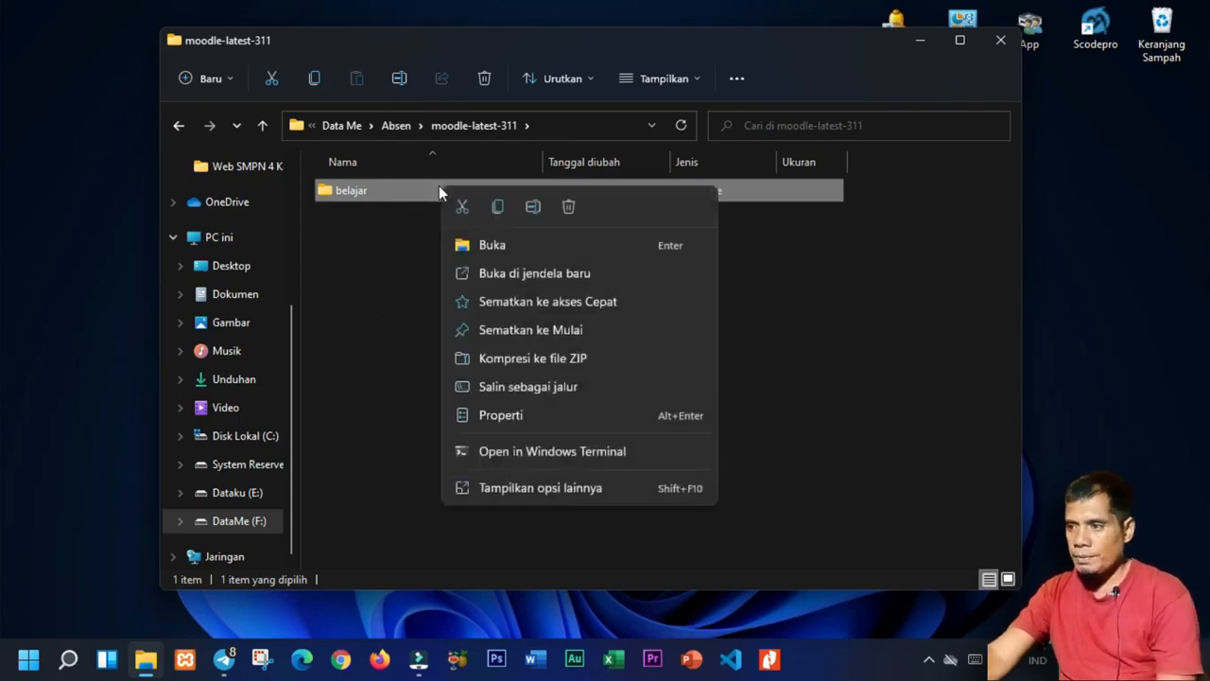
click(498, 210)
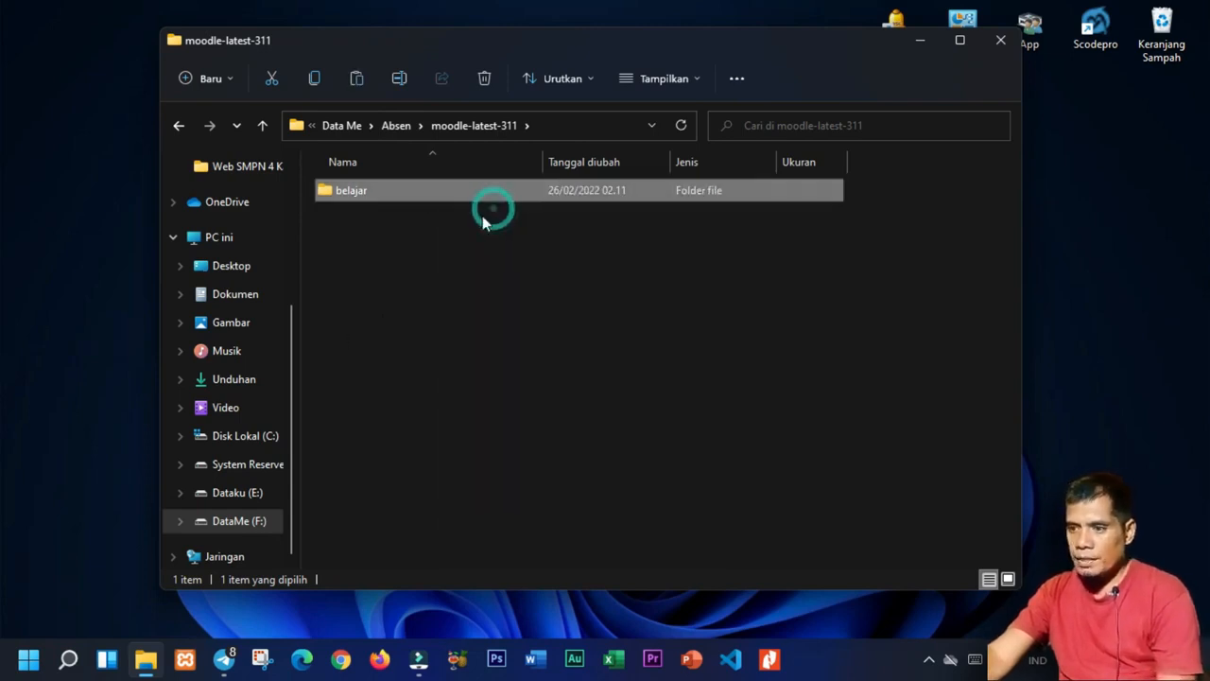
click(244, 440)
double_click(357, 388)
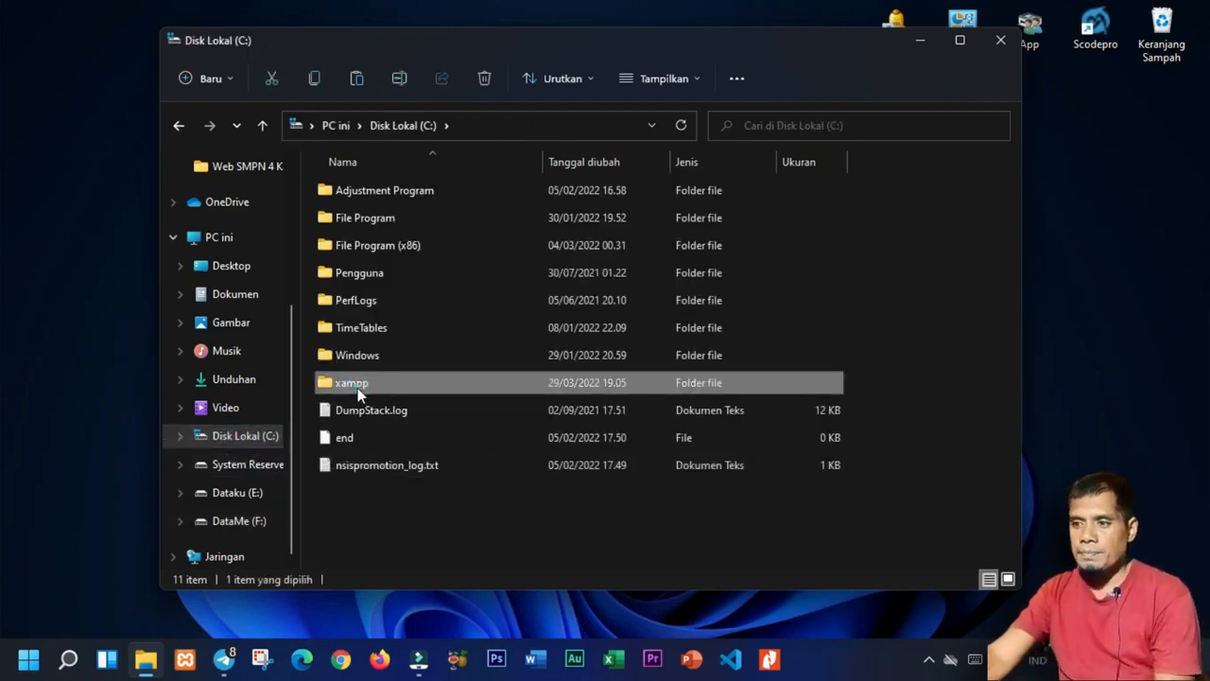
drag(404, 44, 418, 27)
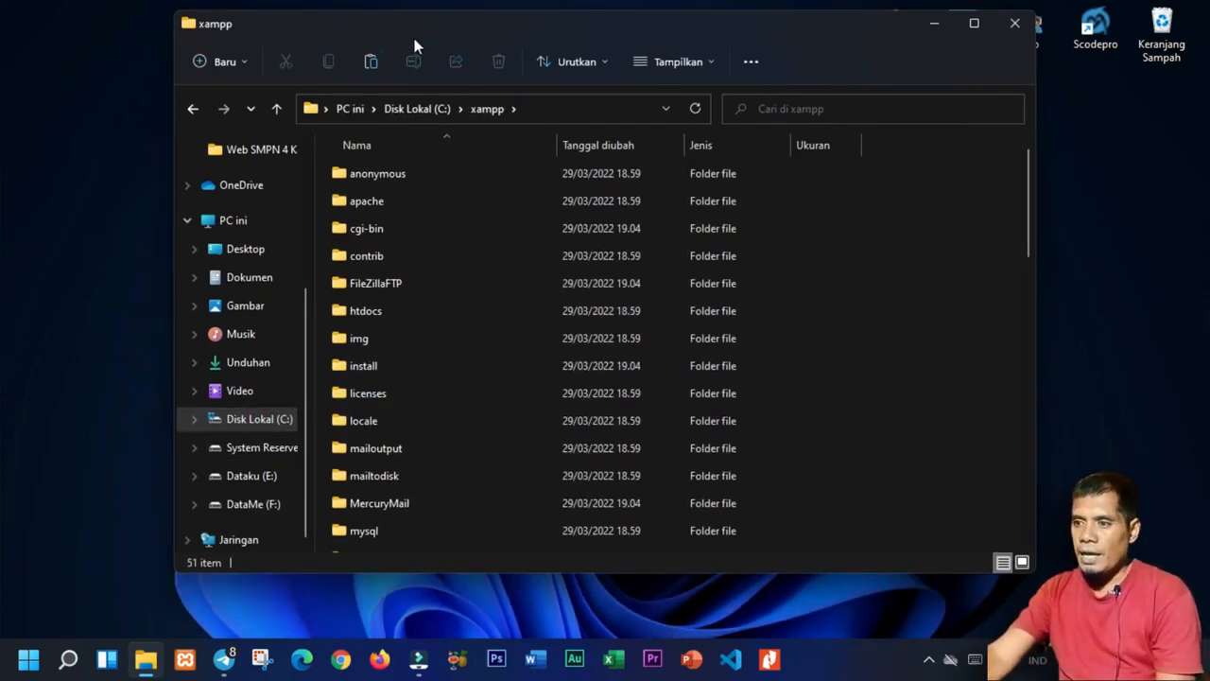
double_click(392, 316)
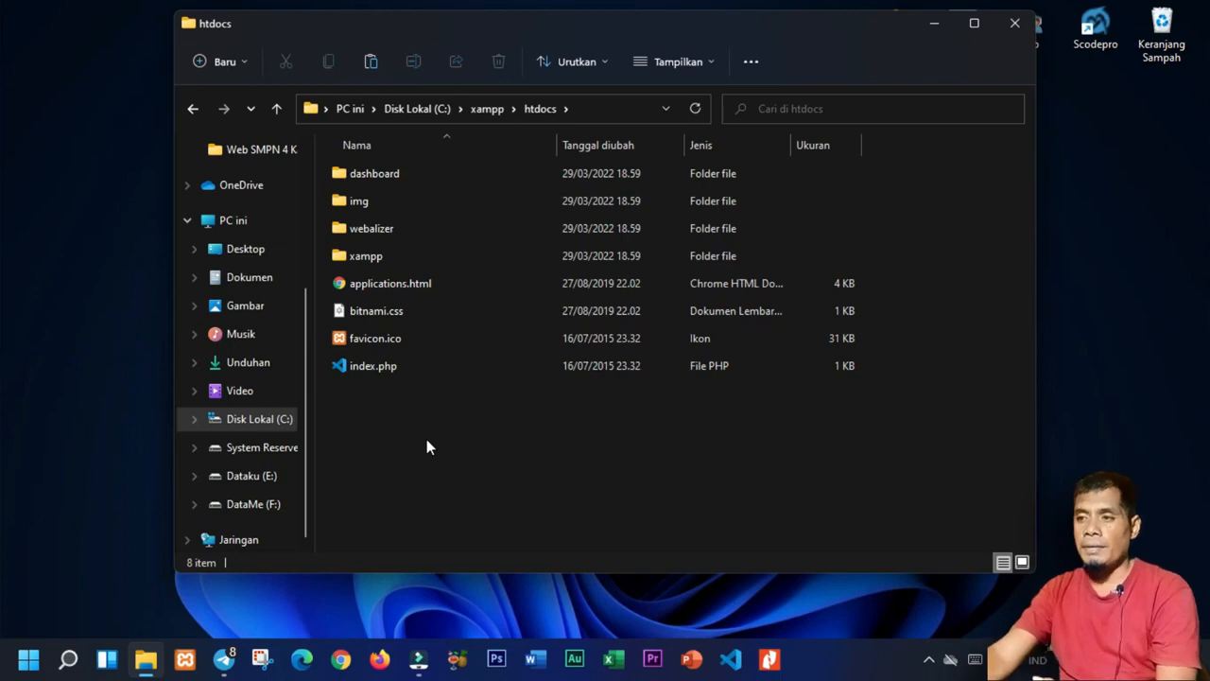
drag(703, 27, 679, 33)
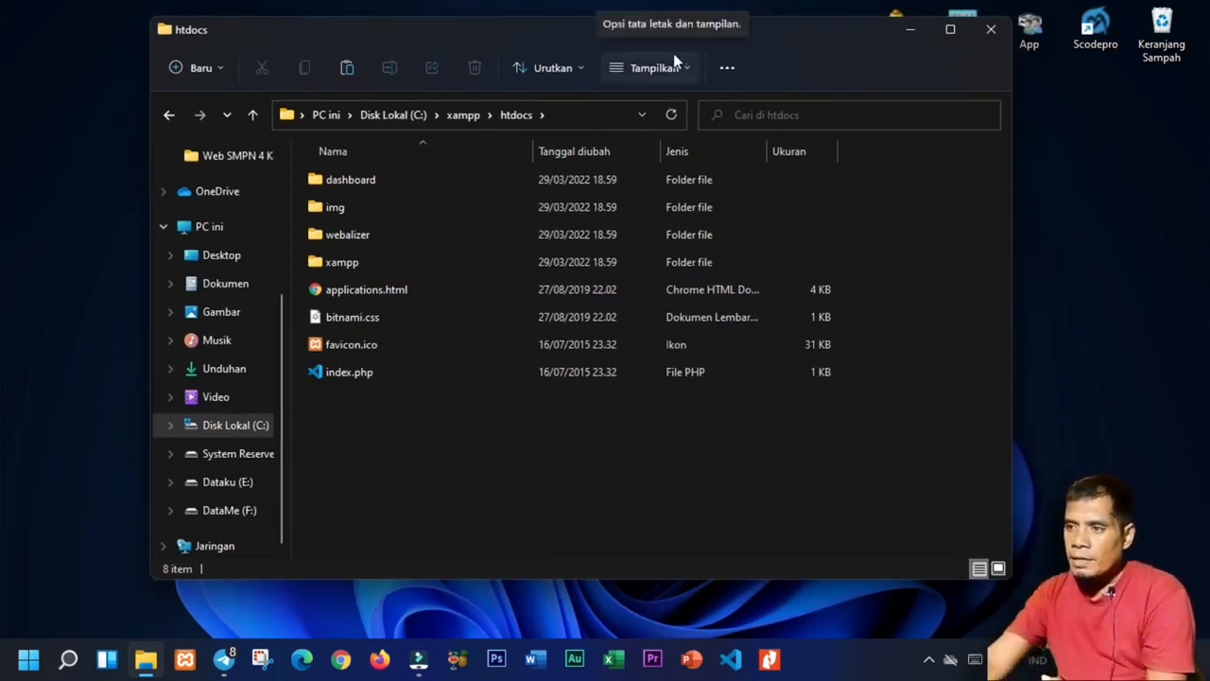
click(462, 117)
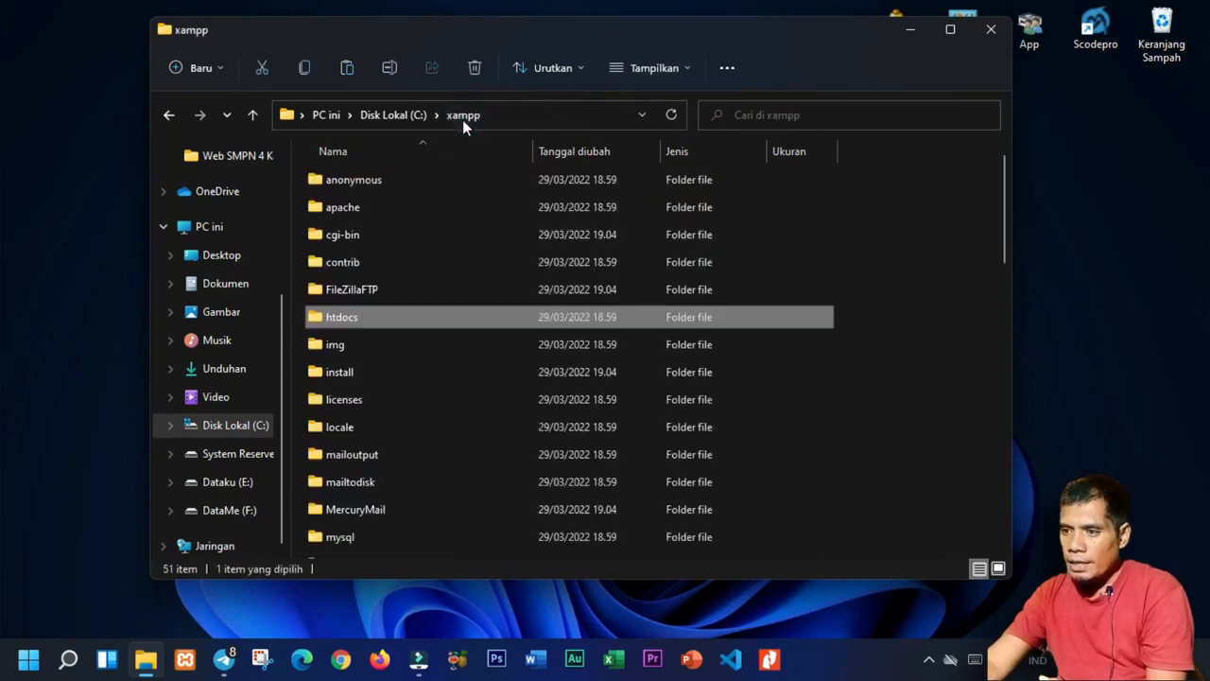
double_click(354, 317)
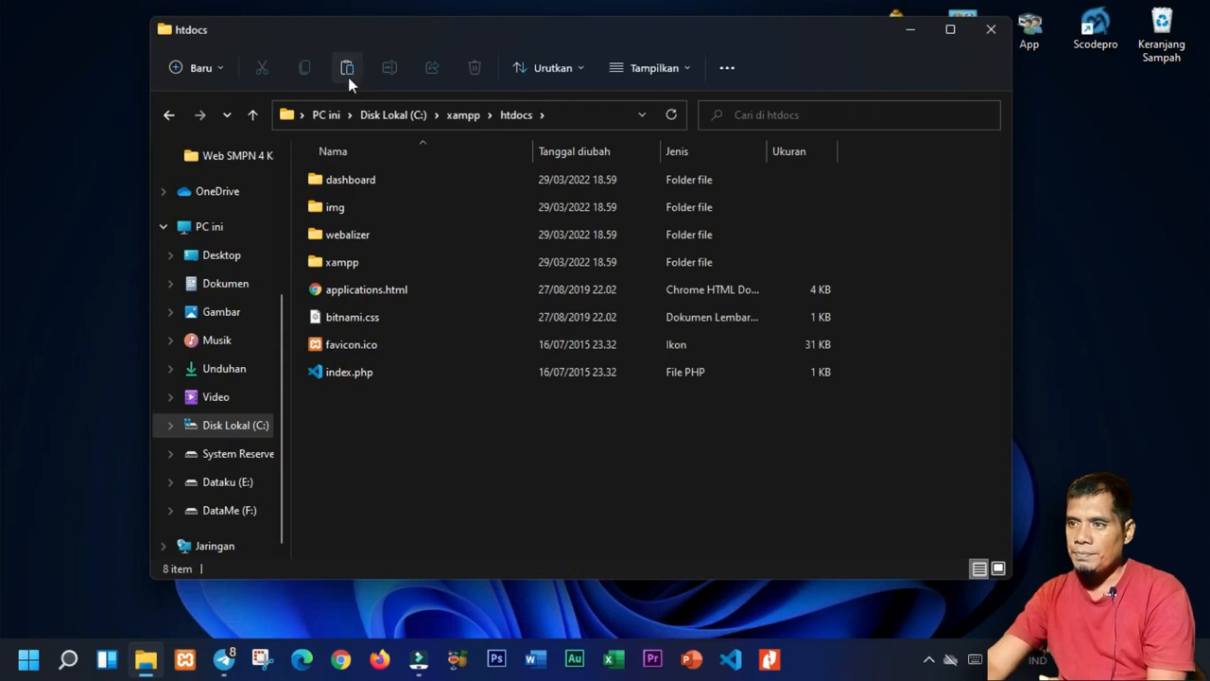
right_click(421, 487)
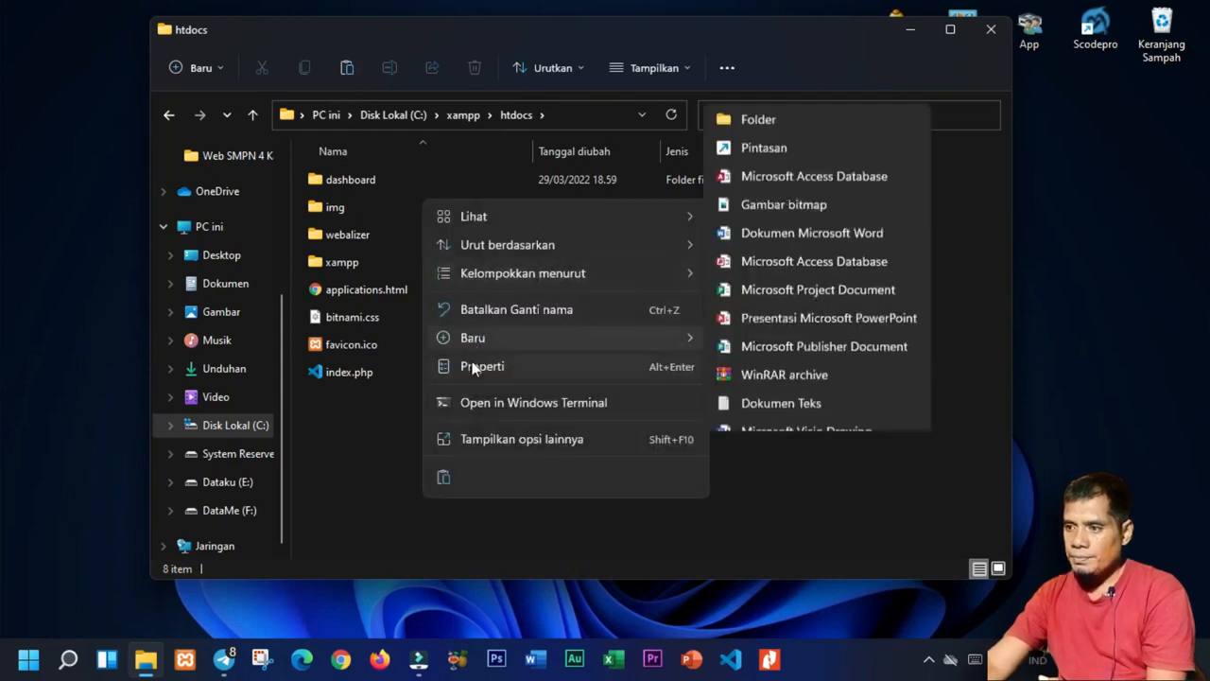
click(442, 474)
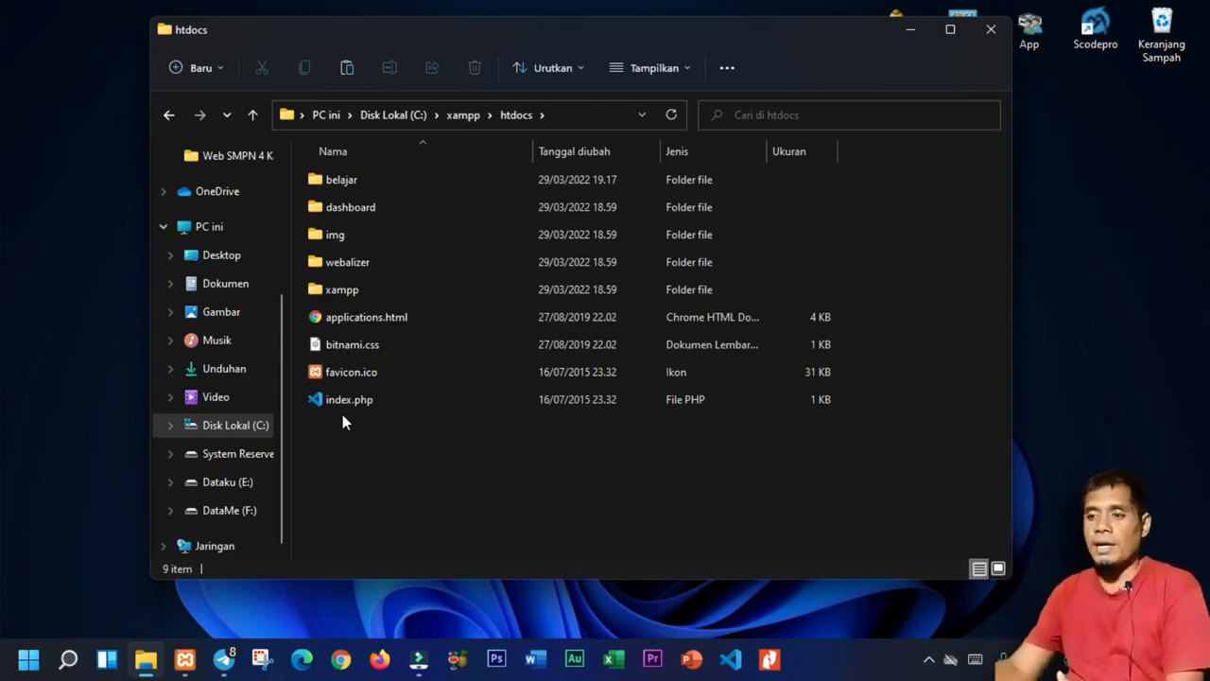
Launch Chrome with the chosen profile and go to localhost/belajar.
click(341, 659)
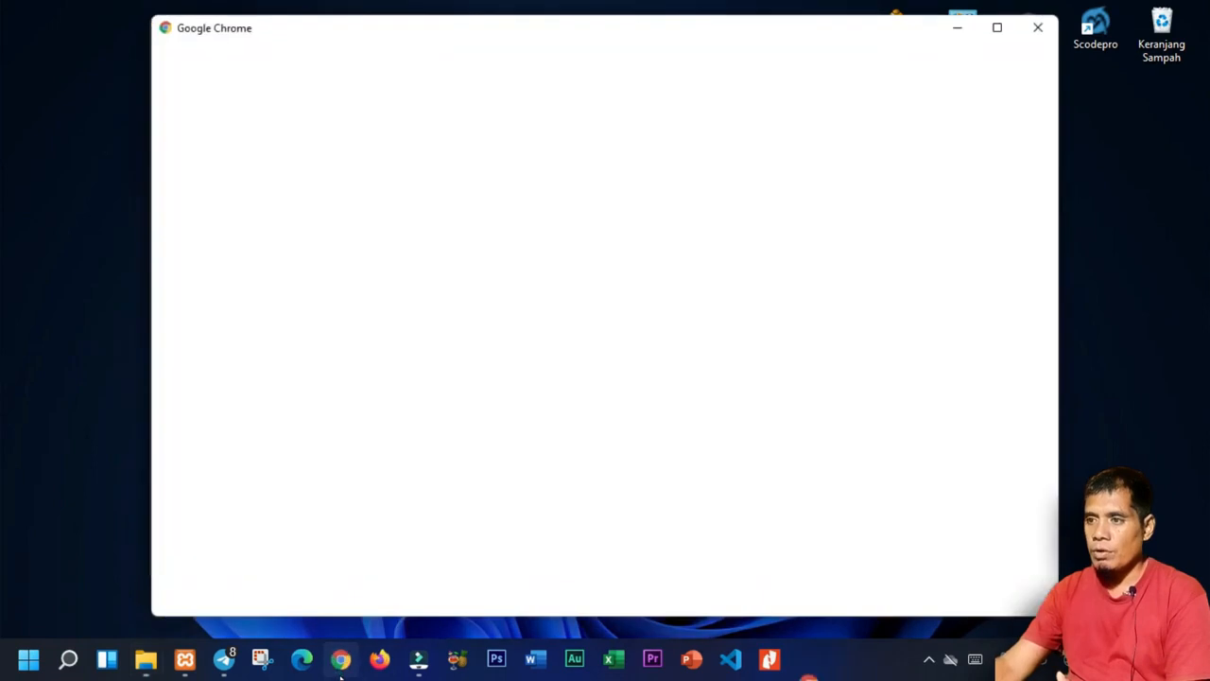
click(662, 320)
click(619, 419)
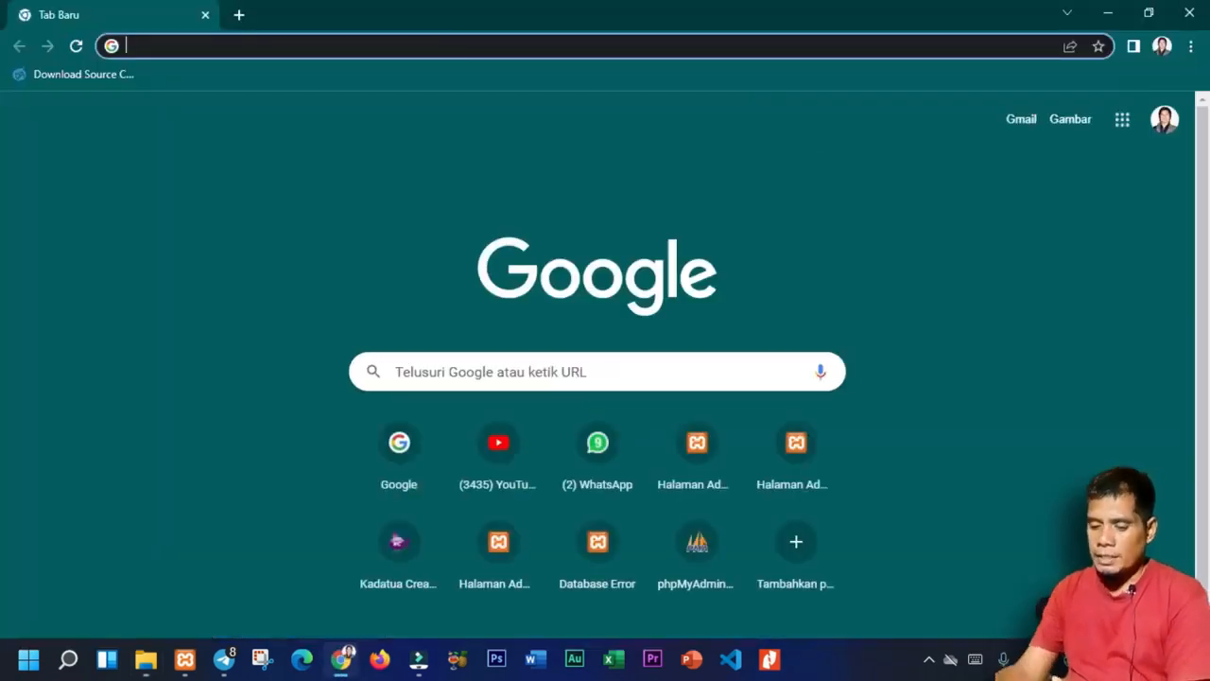
text(lo)
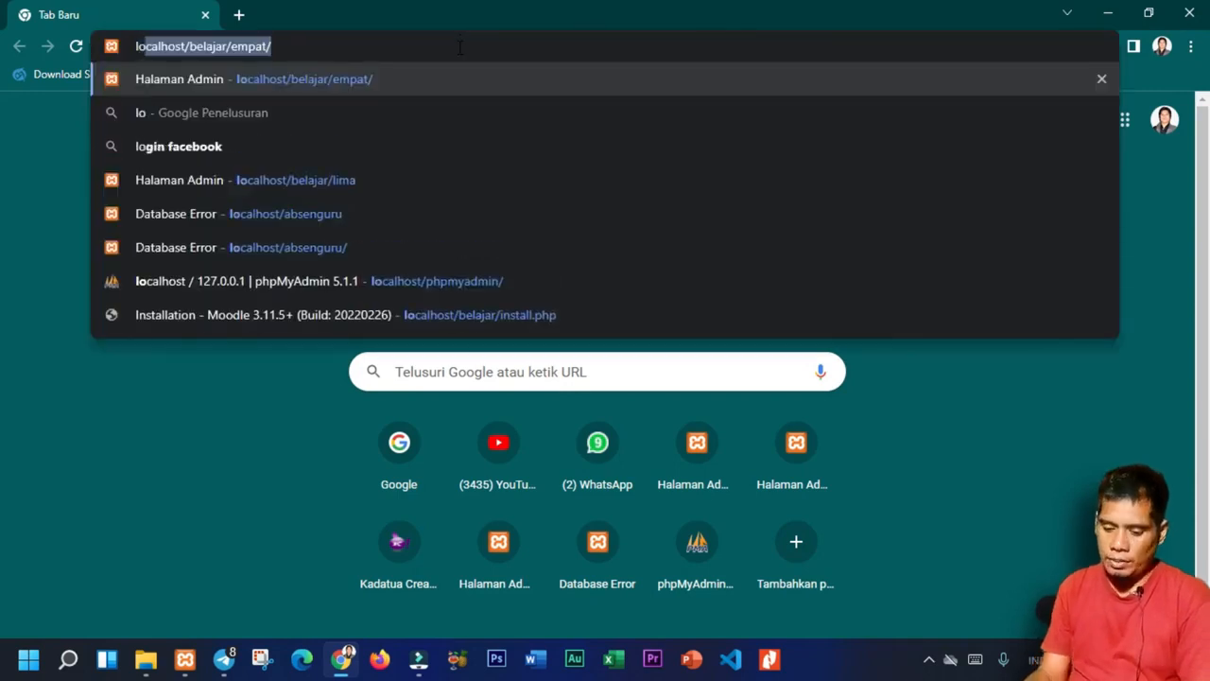
text(cal)
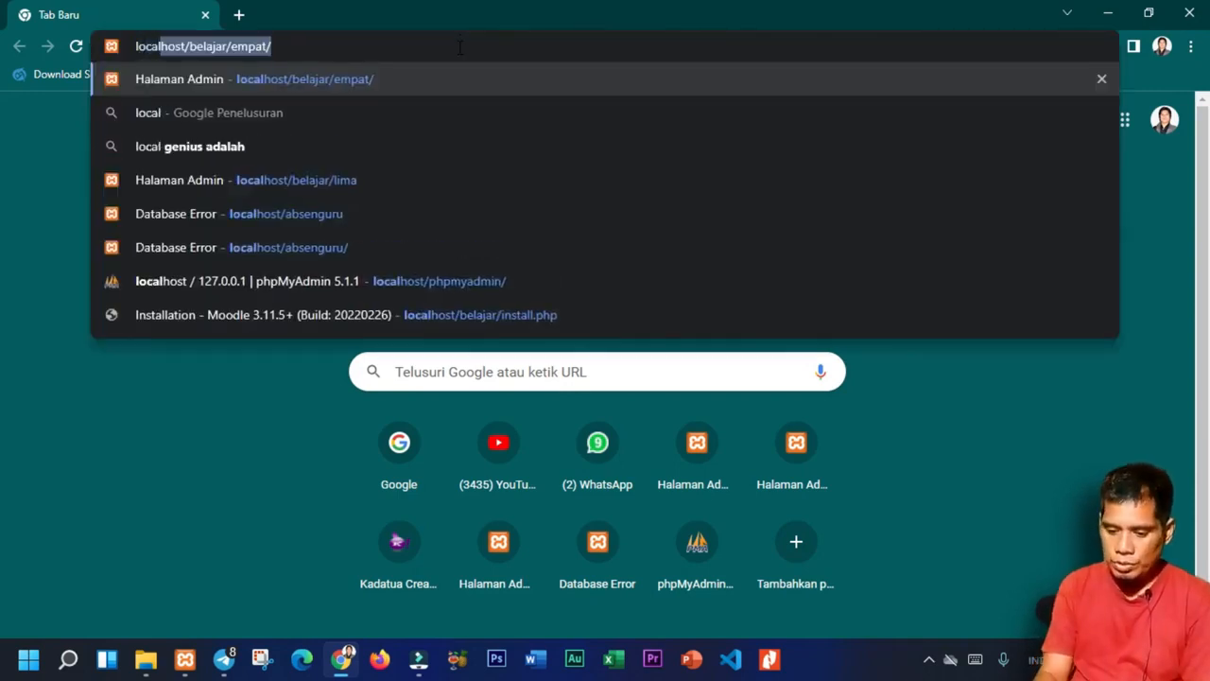
text(host/)
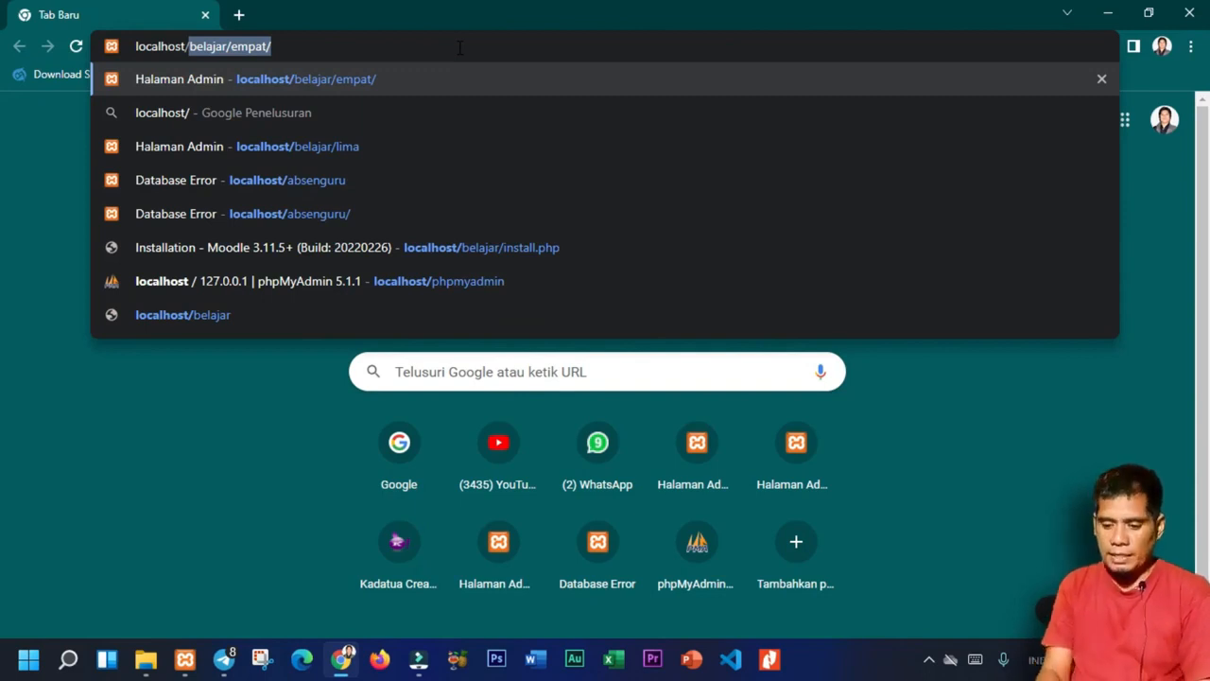
text(belajar)
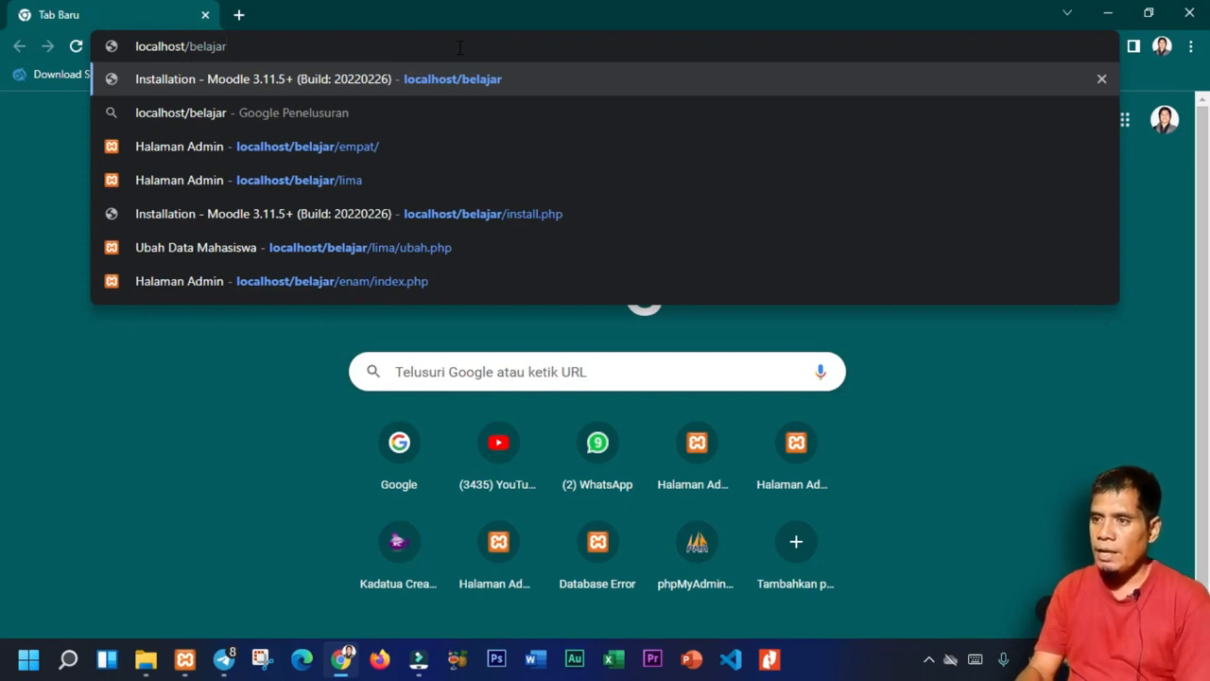
key(Return)
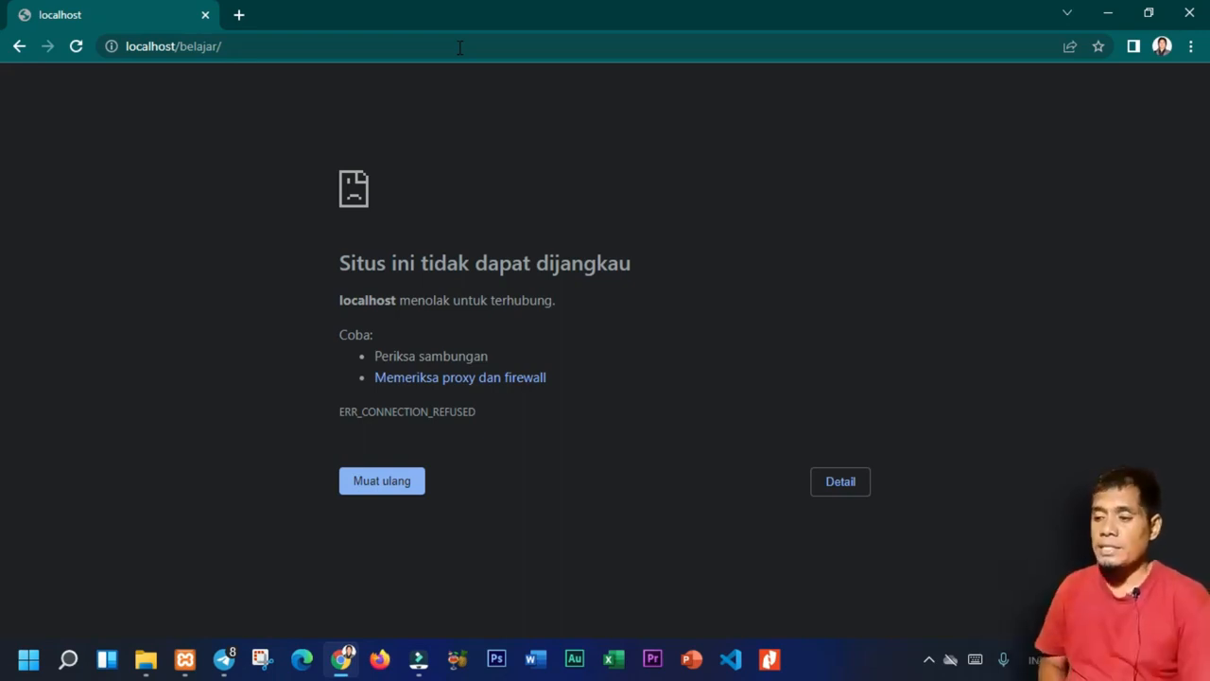
Start Apache and MySQL in XAMPP Control Panel, then return to Chrome's address bar.
click(183, 662)
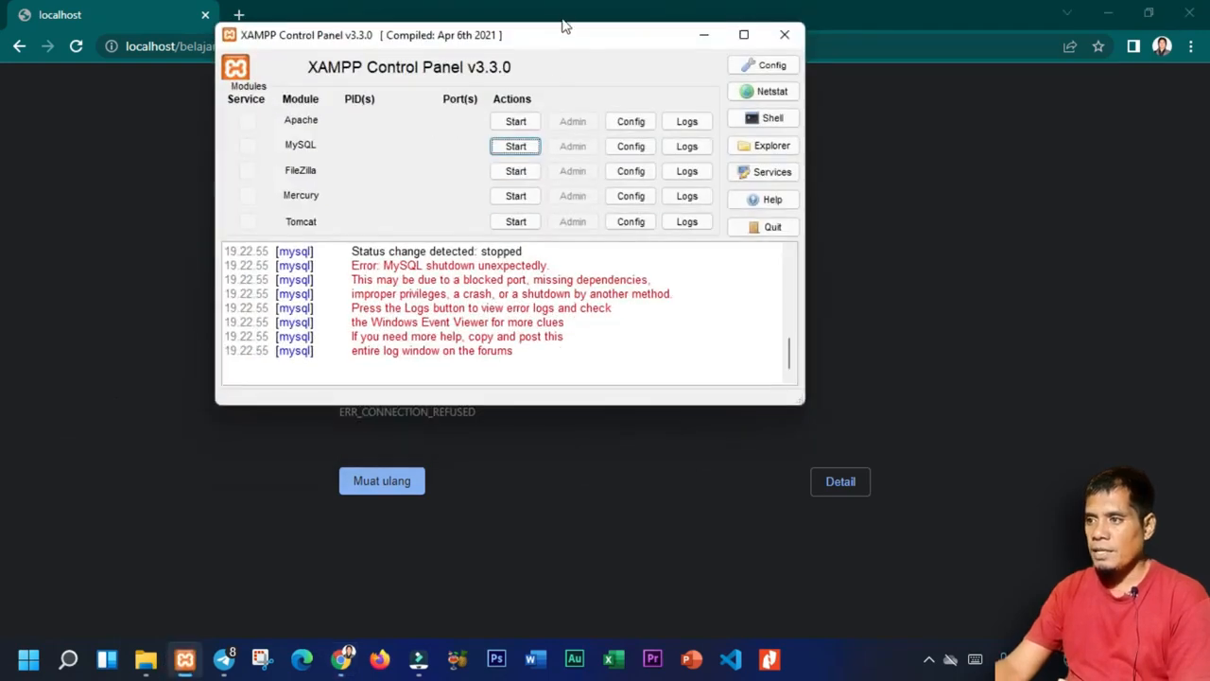
drag(559, 44, 588, 53)
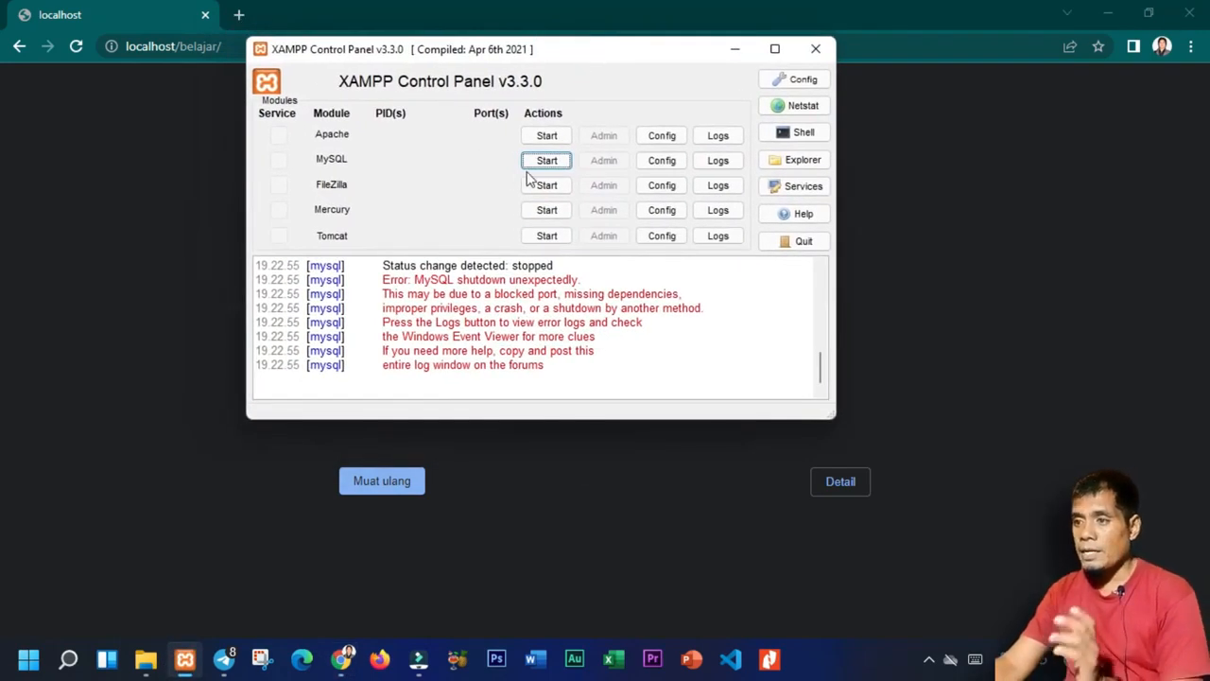
click(548, 137)
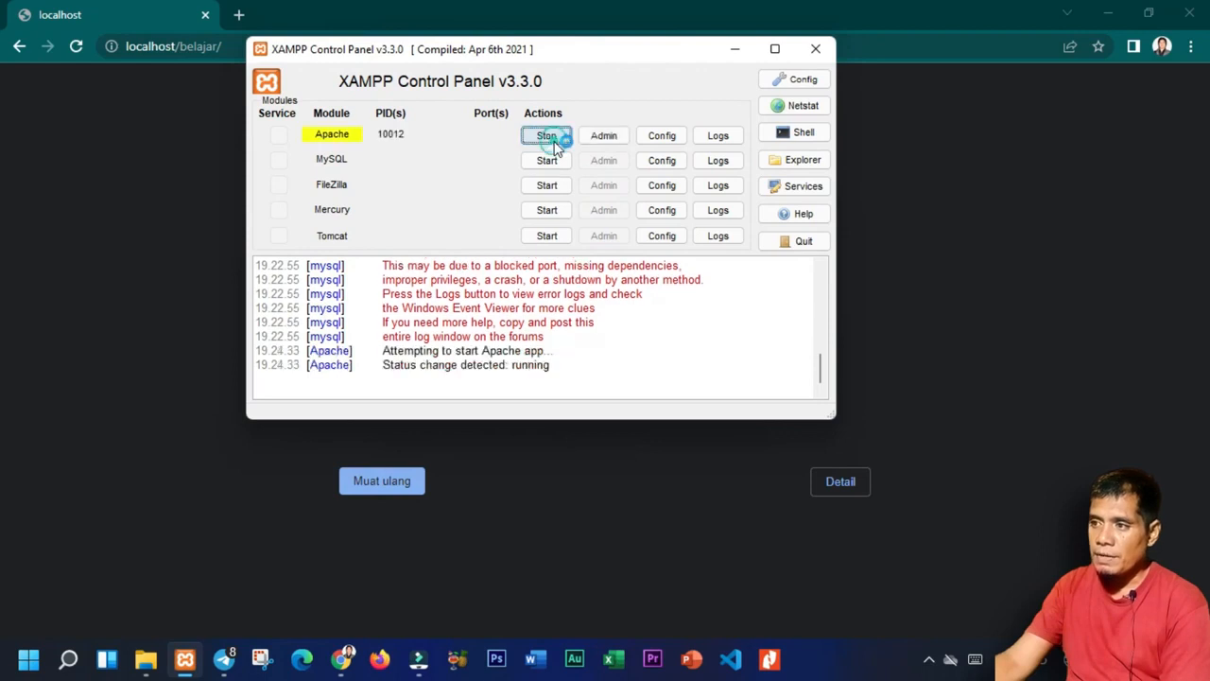
click(541, 162)
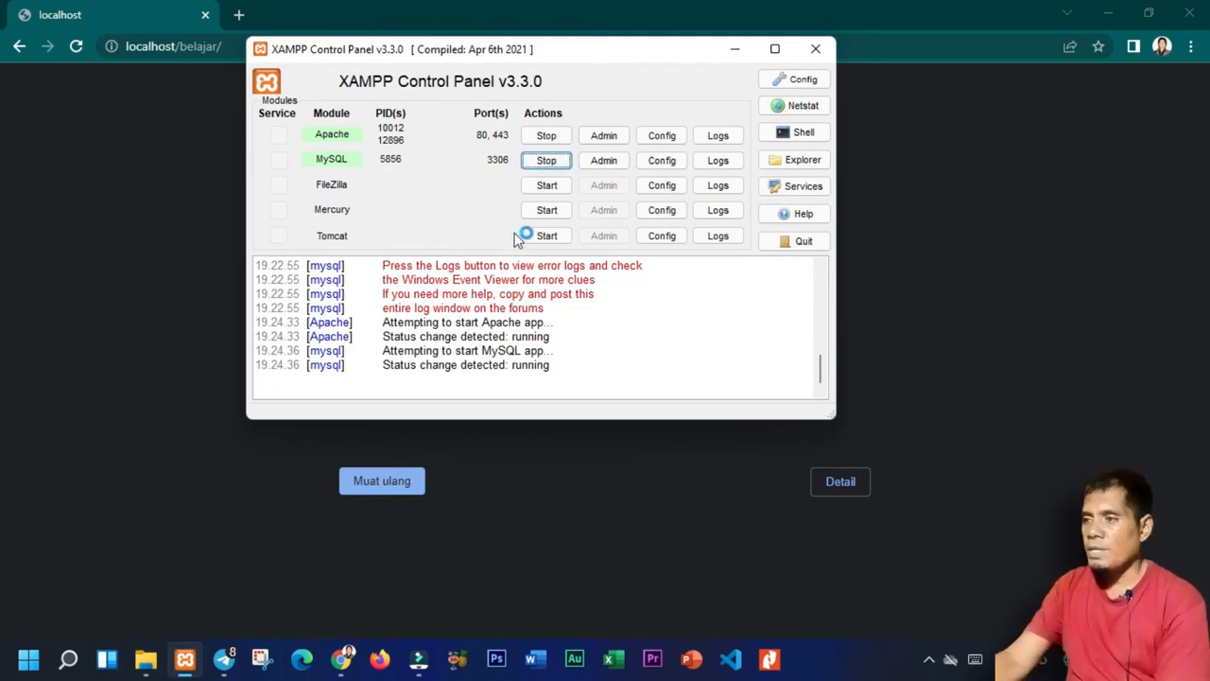
click(733, 48)
click(681, 48)
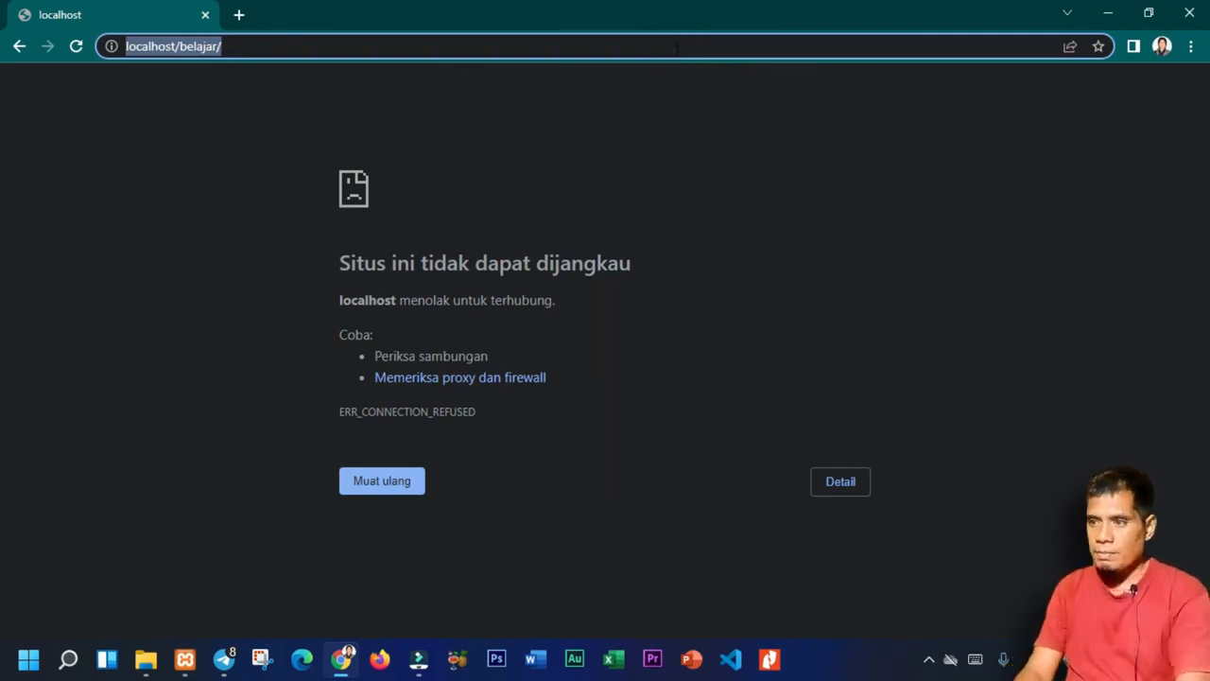
Reload localhost/belajar, keep English as the language, and accept the default Moodle paths.
key(Return)
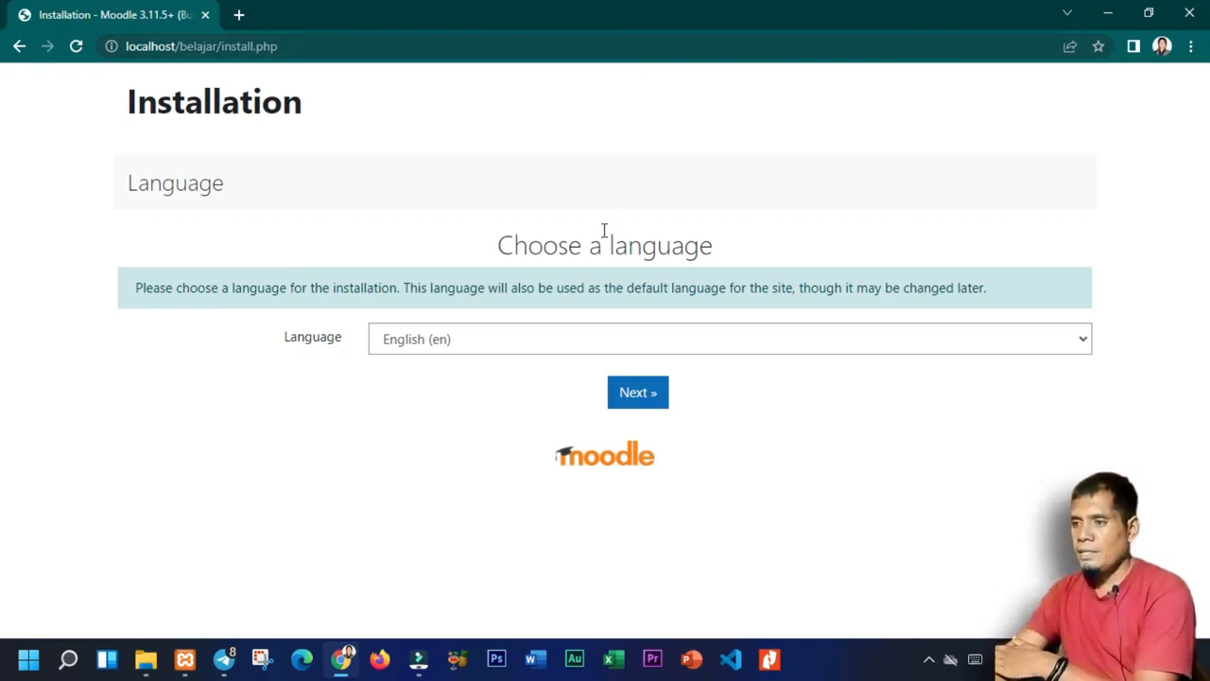
click(628, 397)
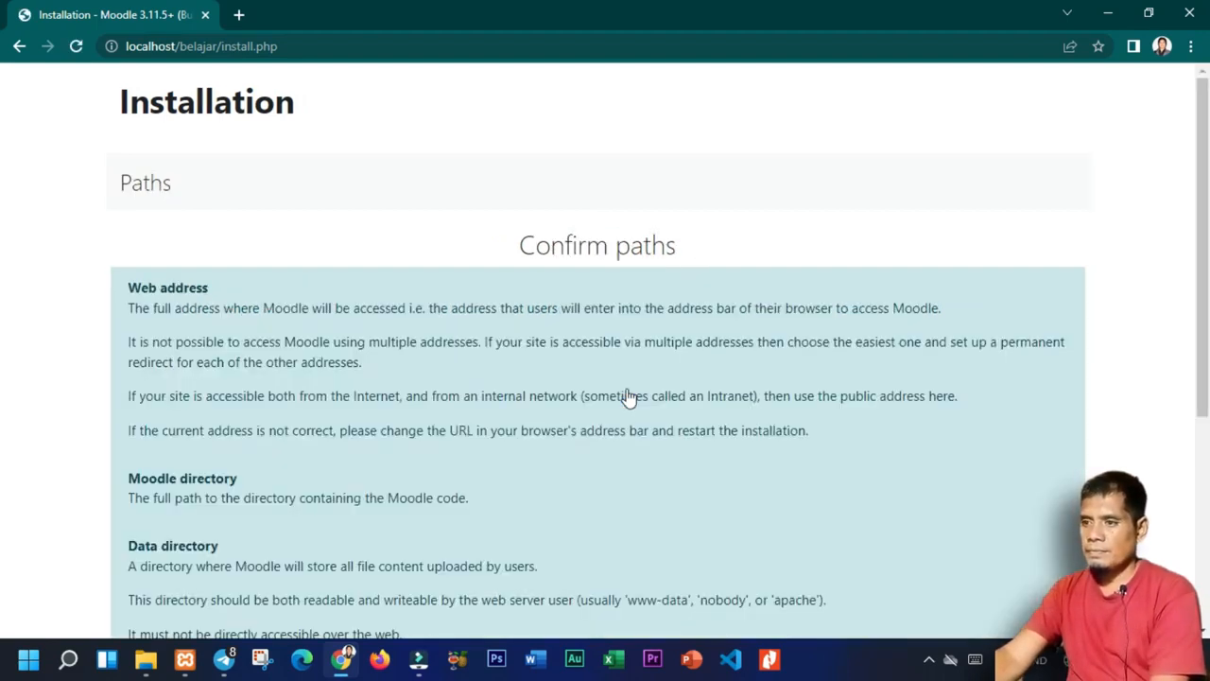
scroll(532, 358, down, 4)
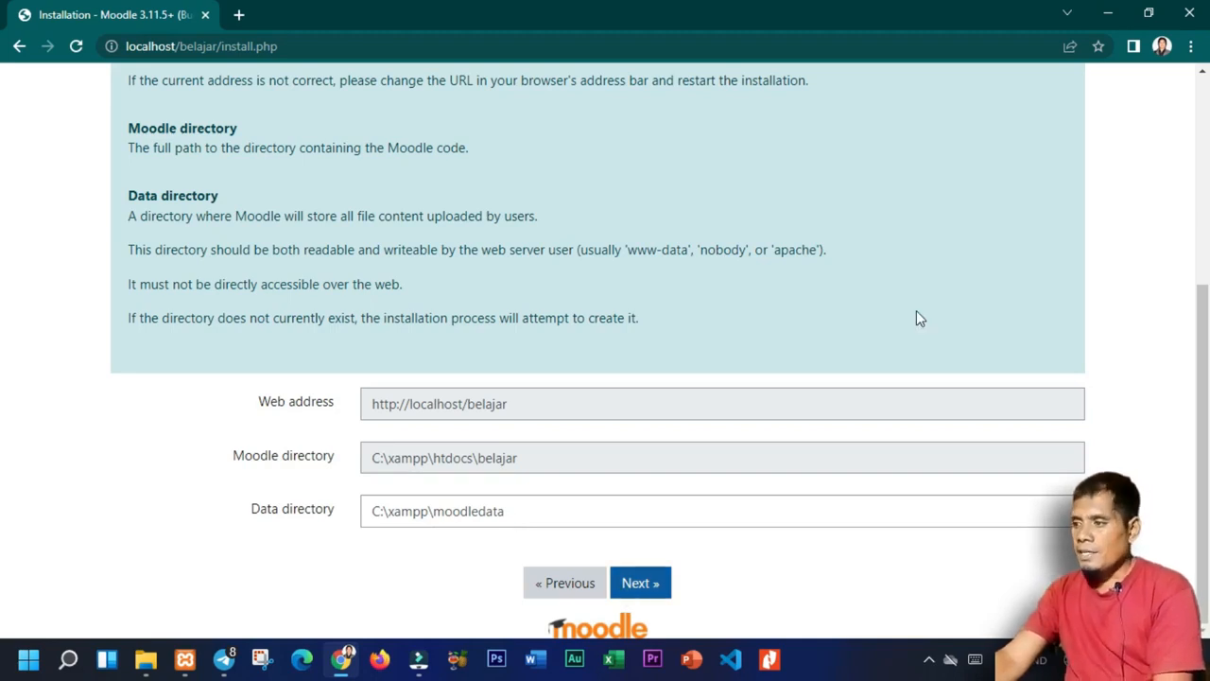
click(640, 590)
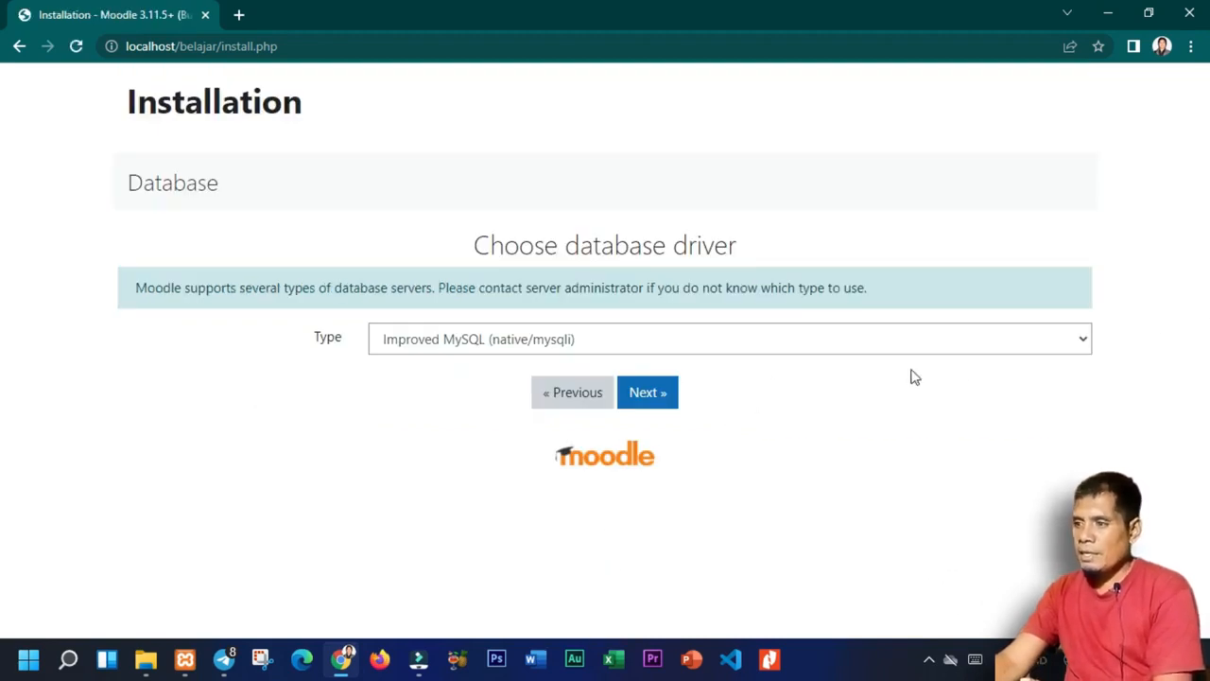
Choose the MariaDB database driver and continue to the database settings.
click(691, 340)
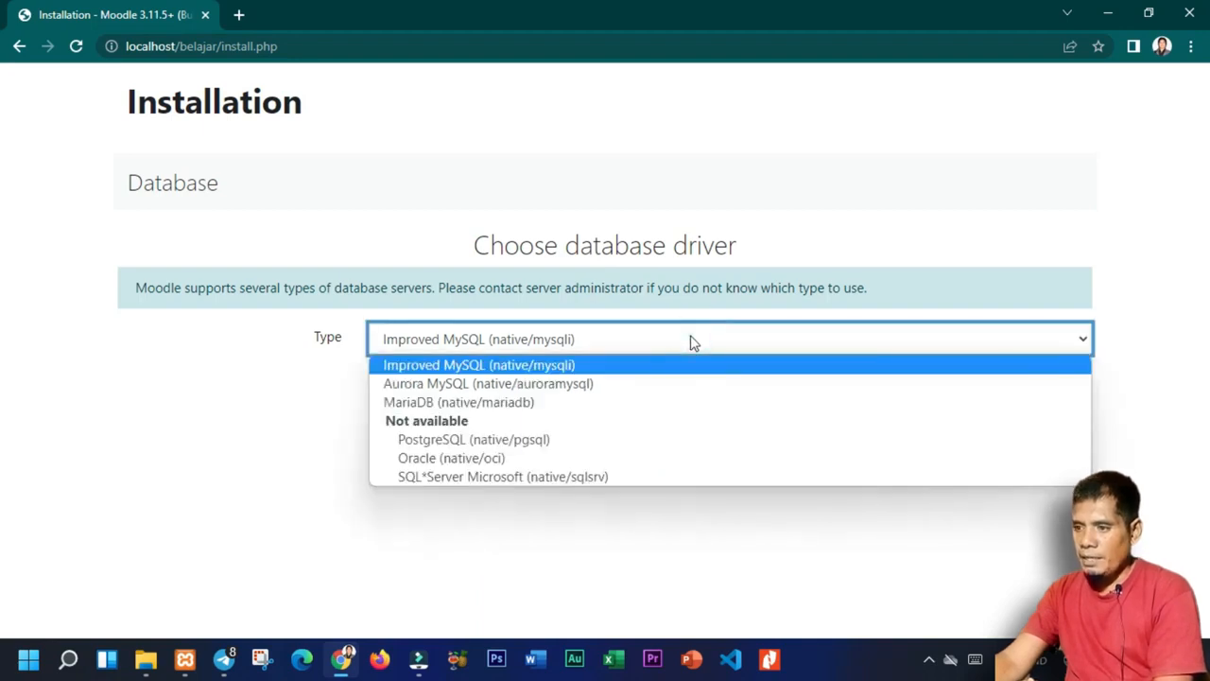
click(634, 409)
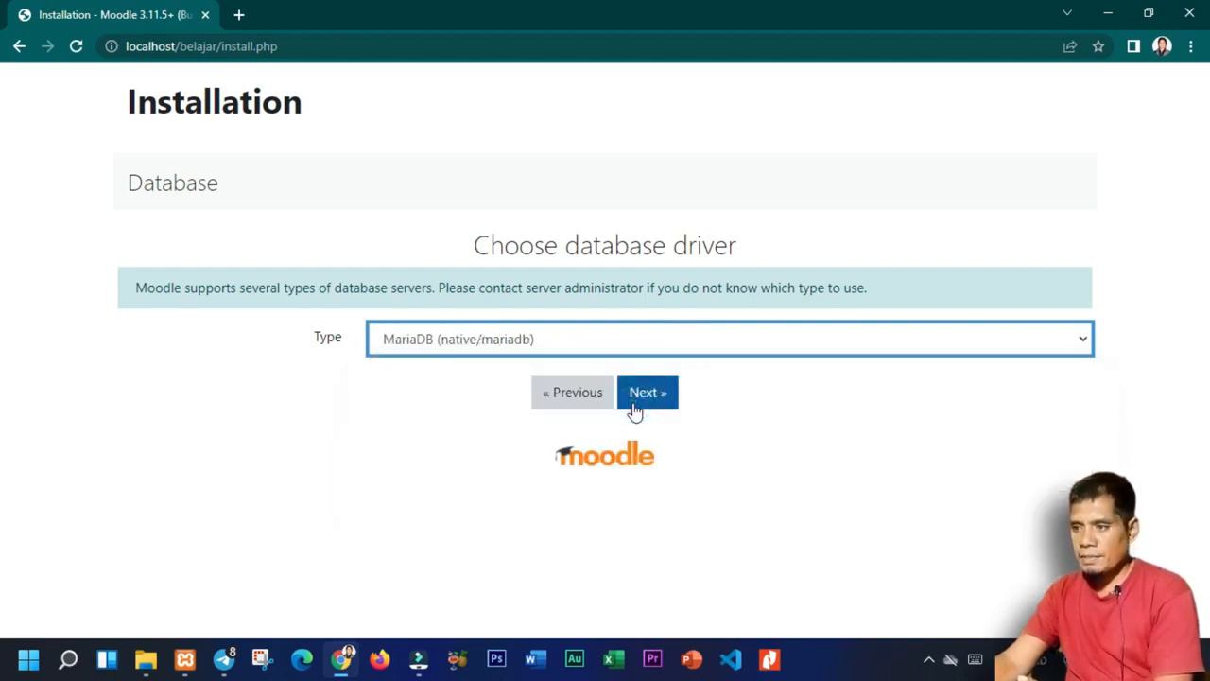
click(635, 405)
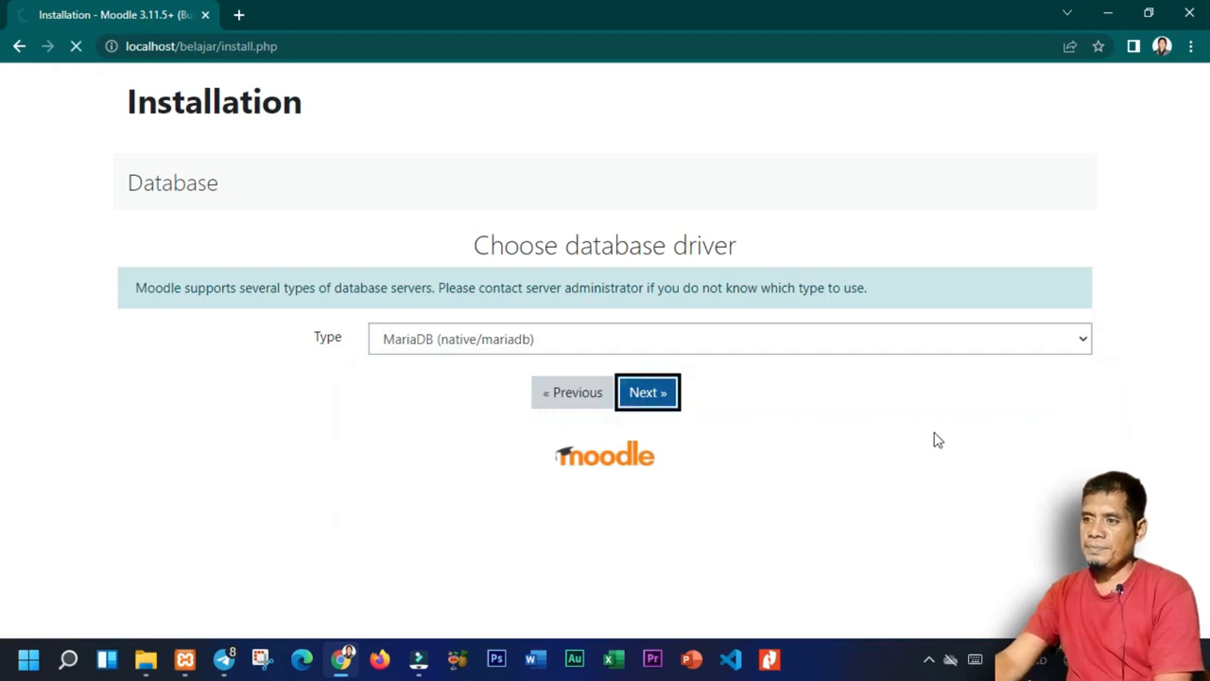
Submit database settings: host localhost, database moodle, user root, empty password.
scroll(933, 433, down, 3)
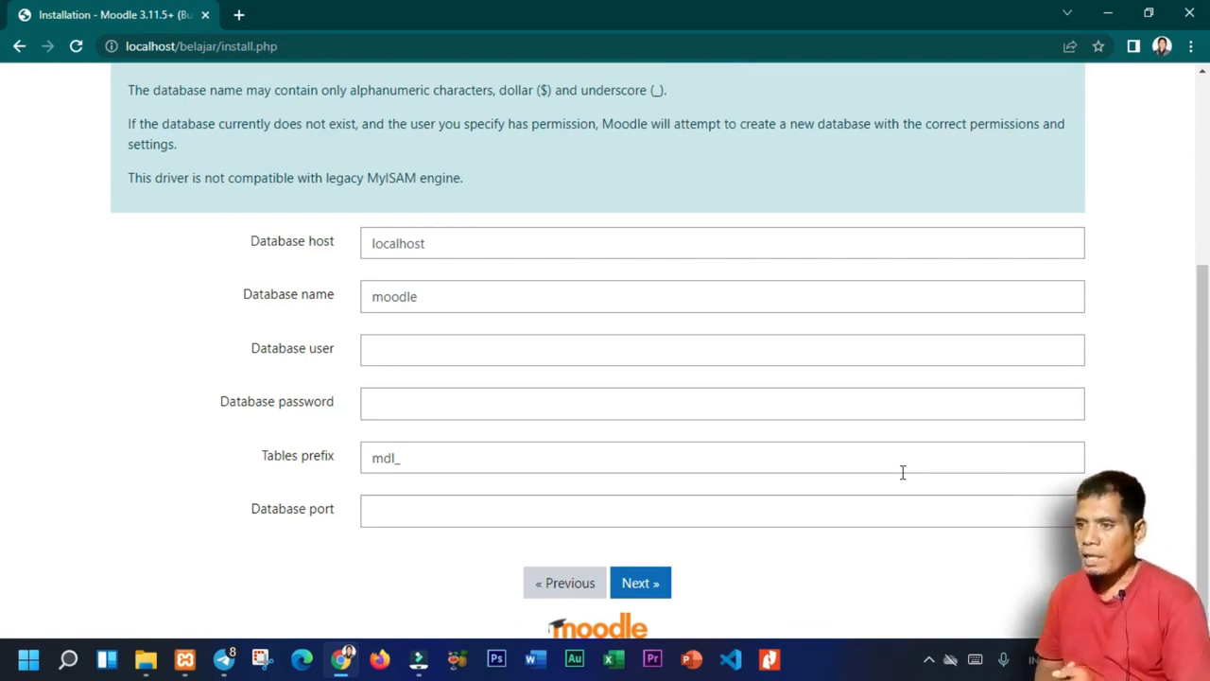
click(448, 244)
click(438, 294)
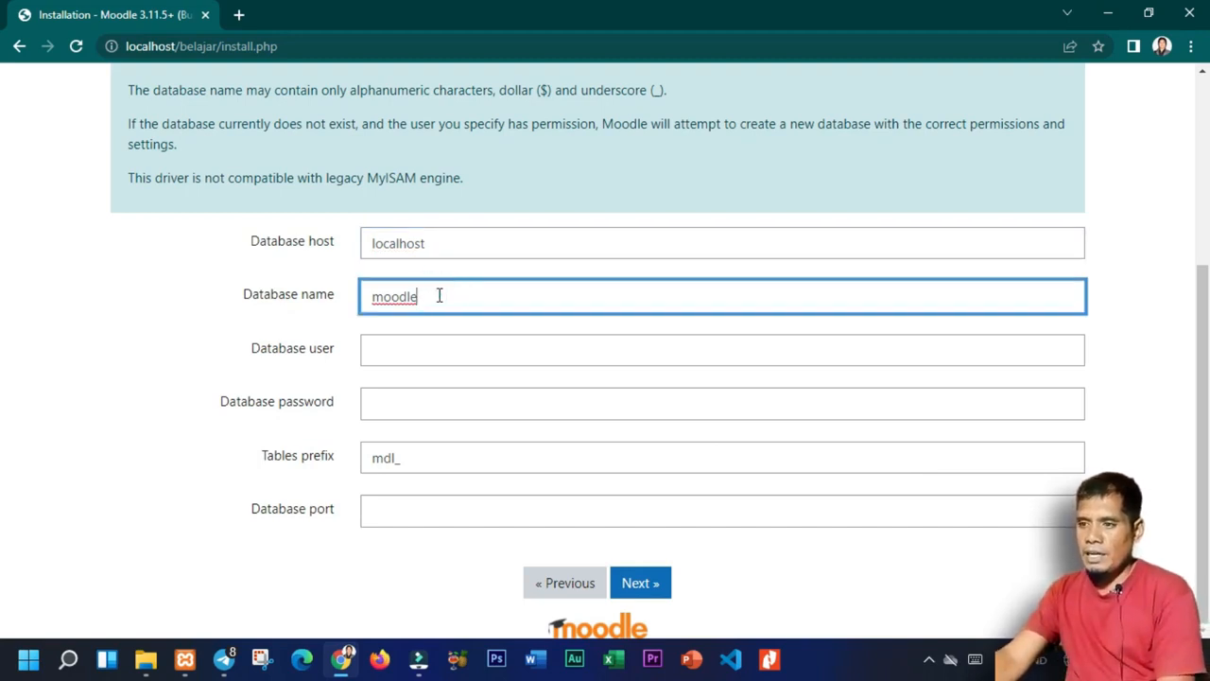
drag(448, 294, 351, 310)
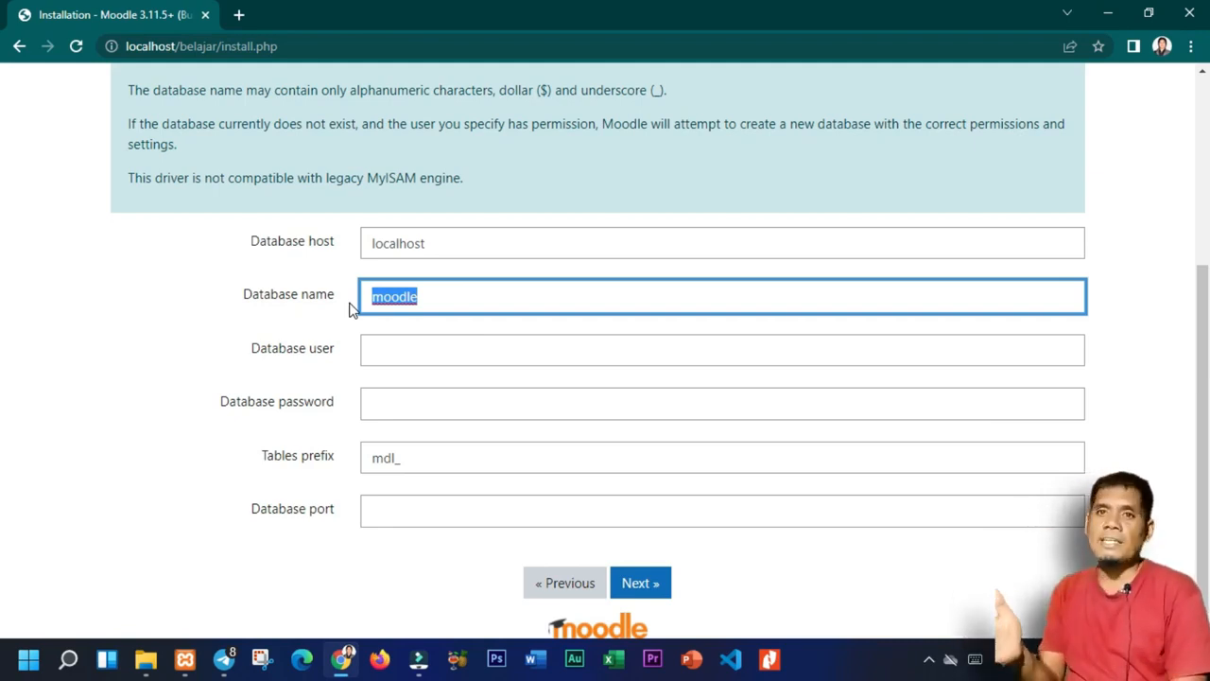
click(415, 344)
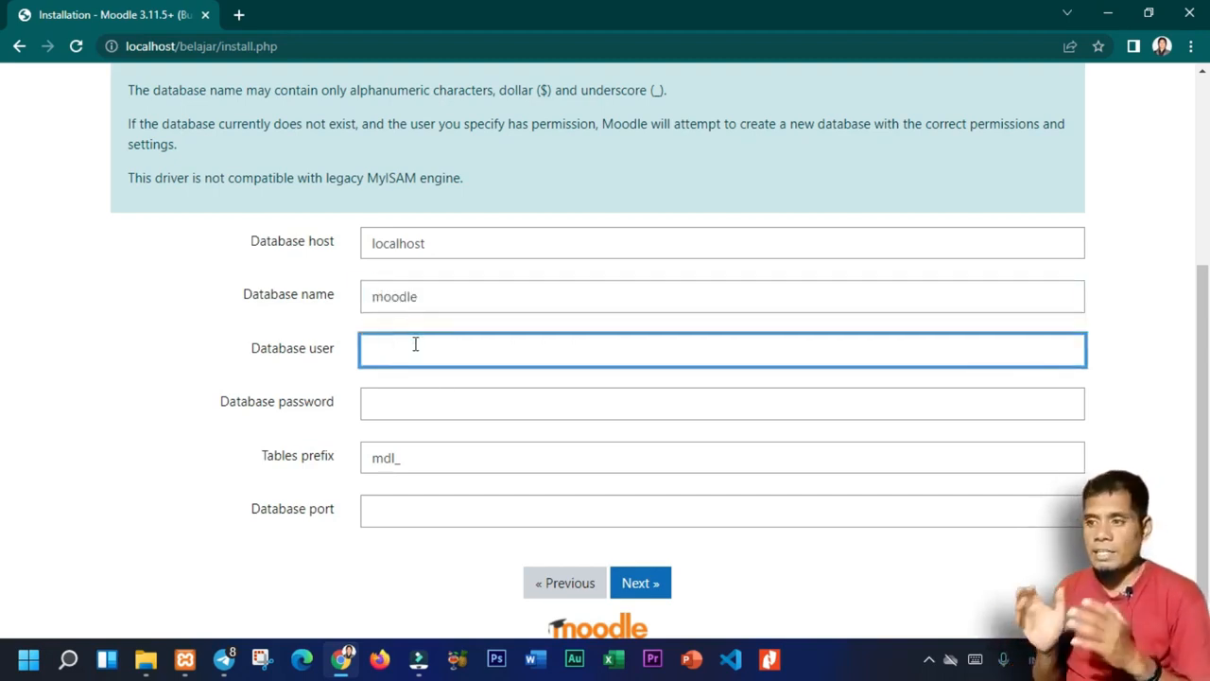
text(root)
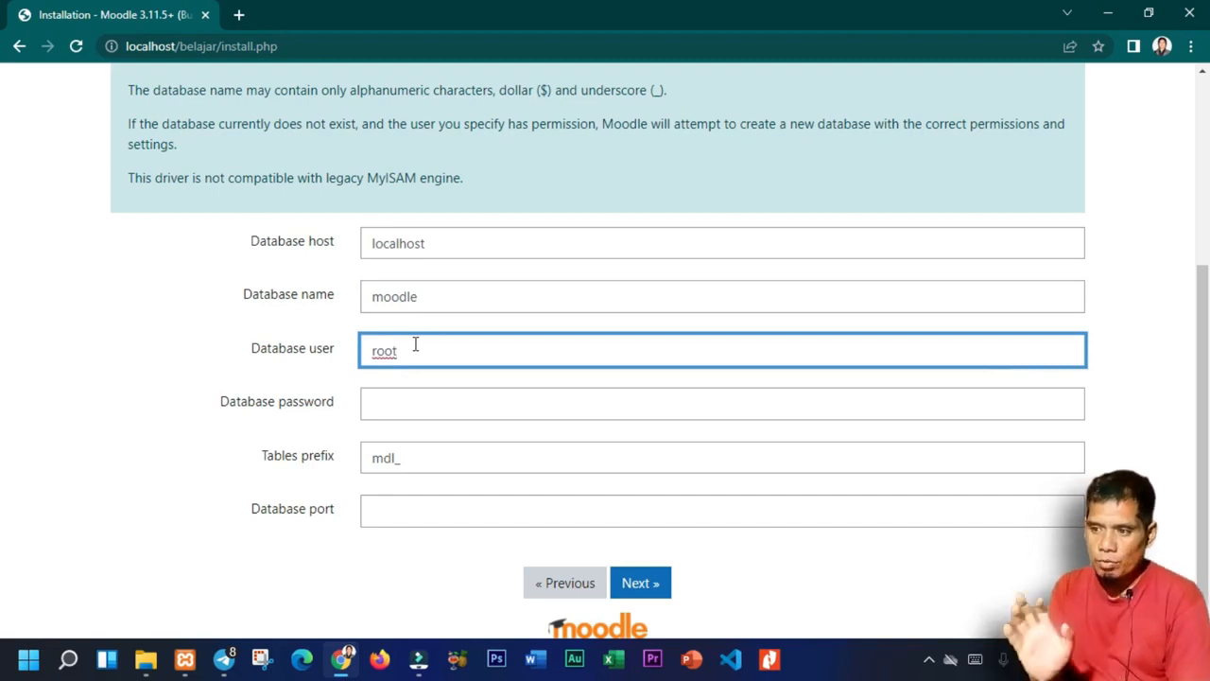
click(401, 404)
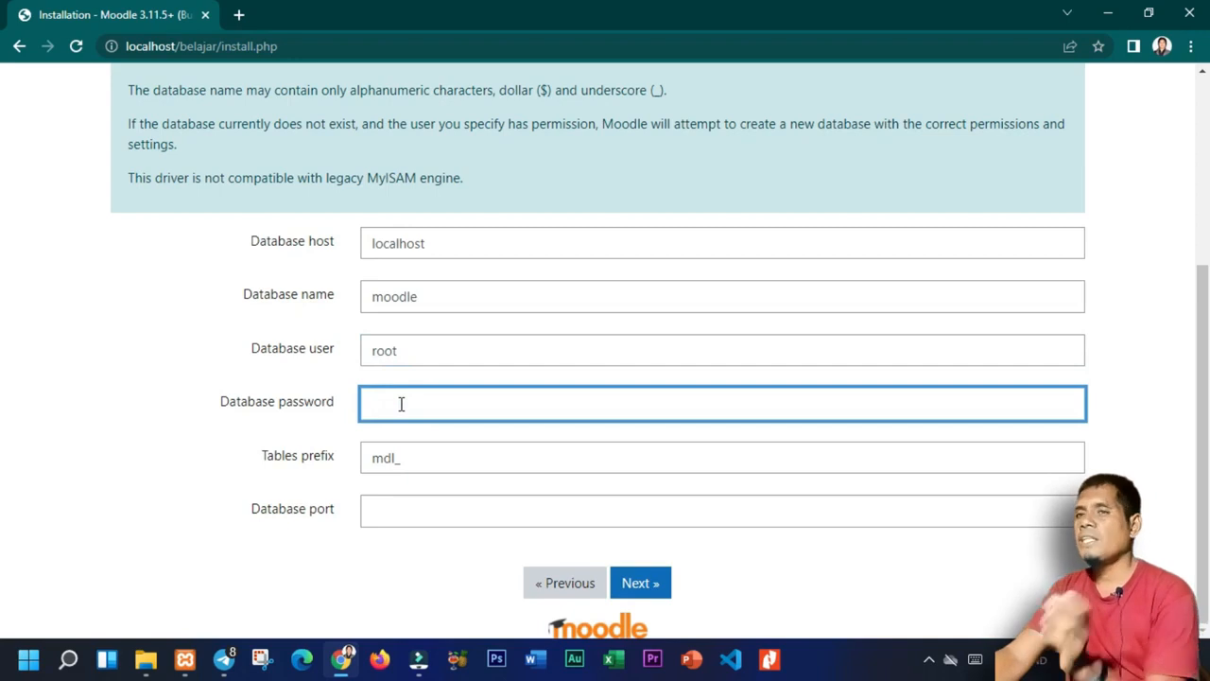
click(642, 586)
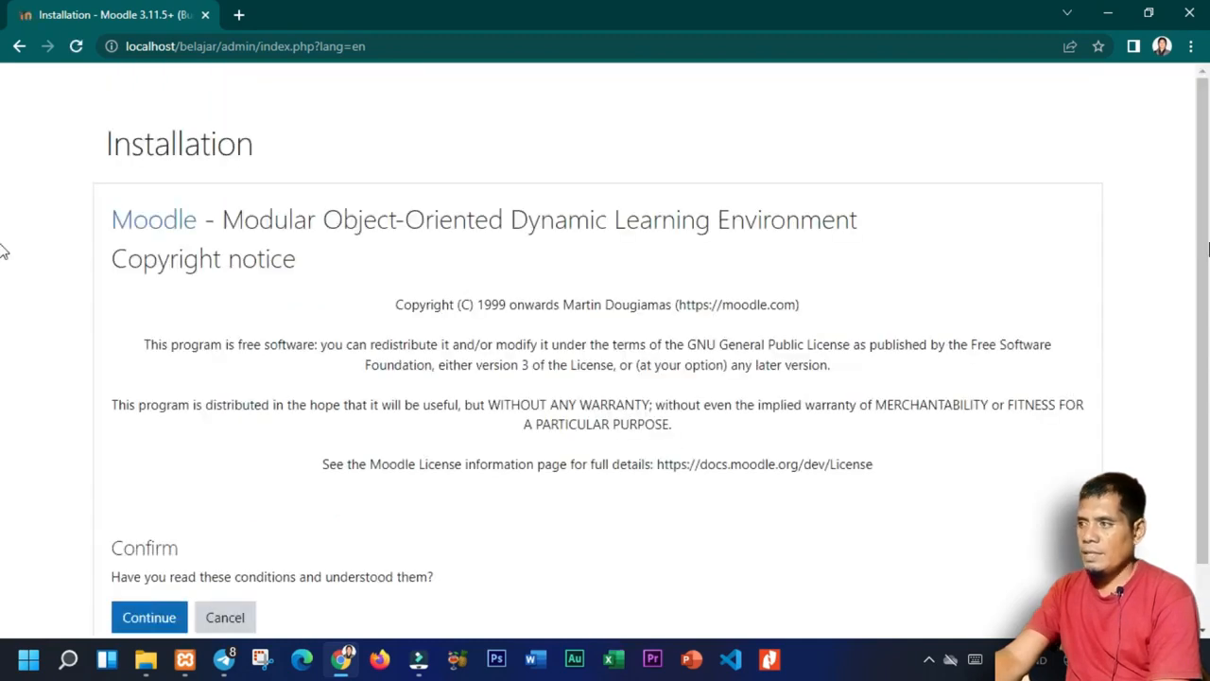
Accept the Moodle copyright conditions.
scroll(2, 284, down, 1)
scroll(567, 515, up, 1)
scroll(486, 513, down, 1)
click(137, 555)
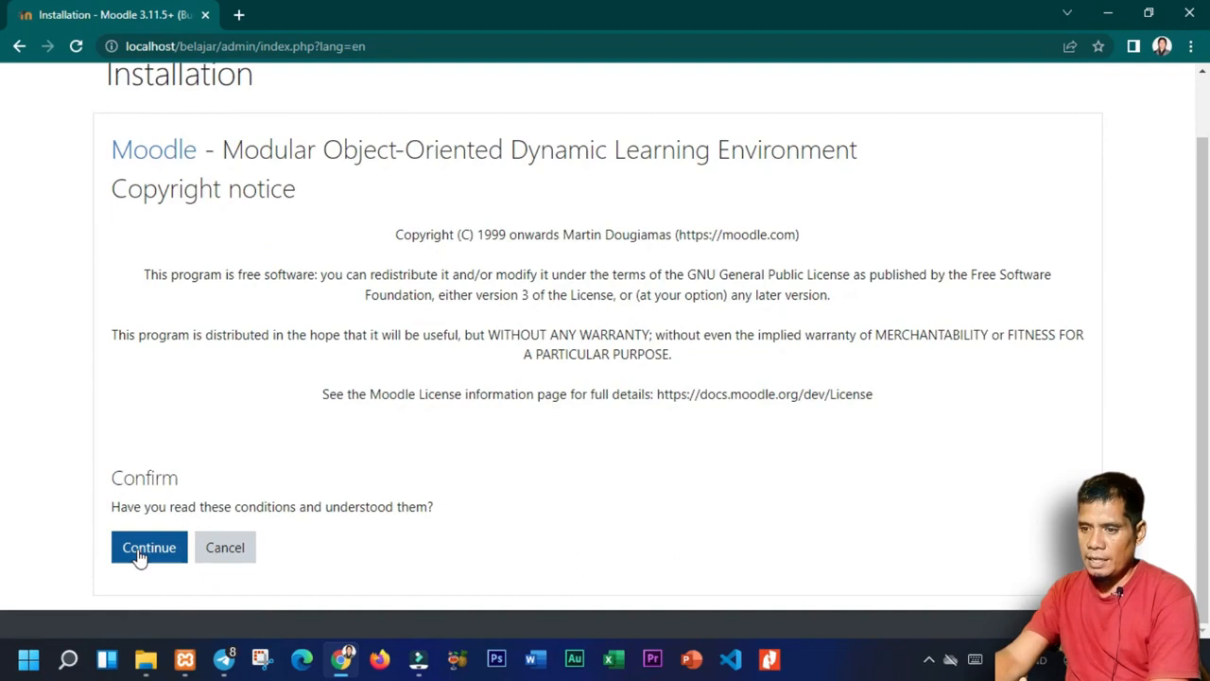
click(137, 556)
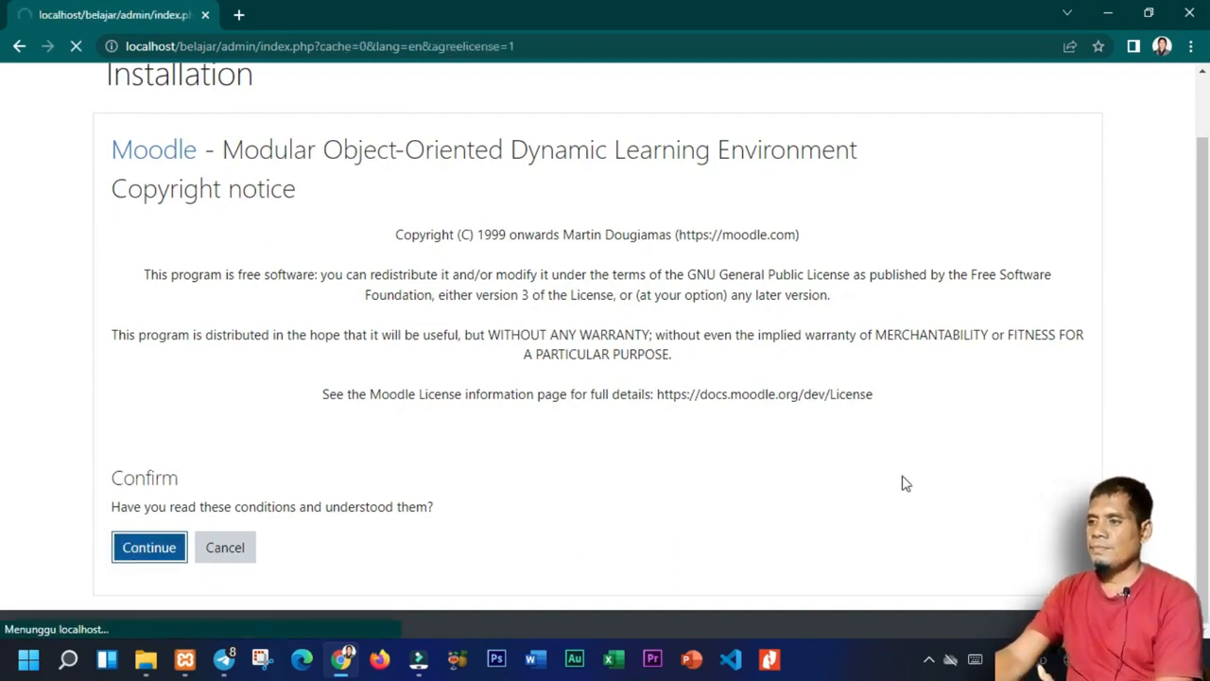
Review and reload the server checks, which still flag gd, intl and max_input_vars.
scroll(3, 257, down, 1)
scroll(3, 270, down, 10)
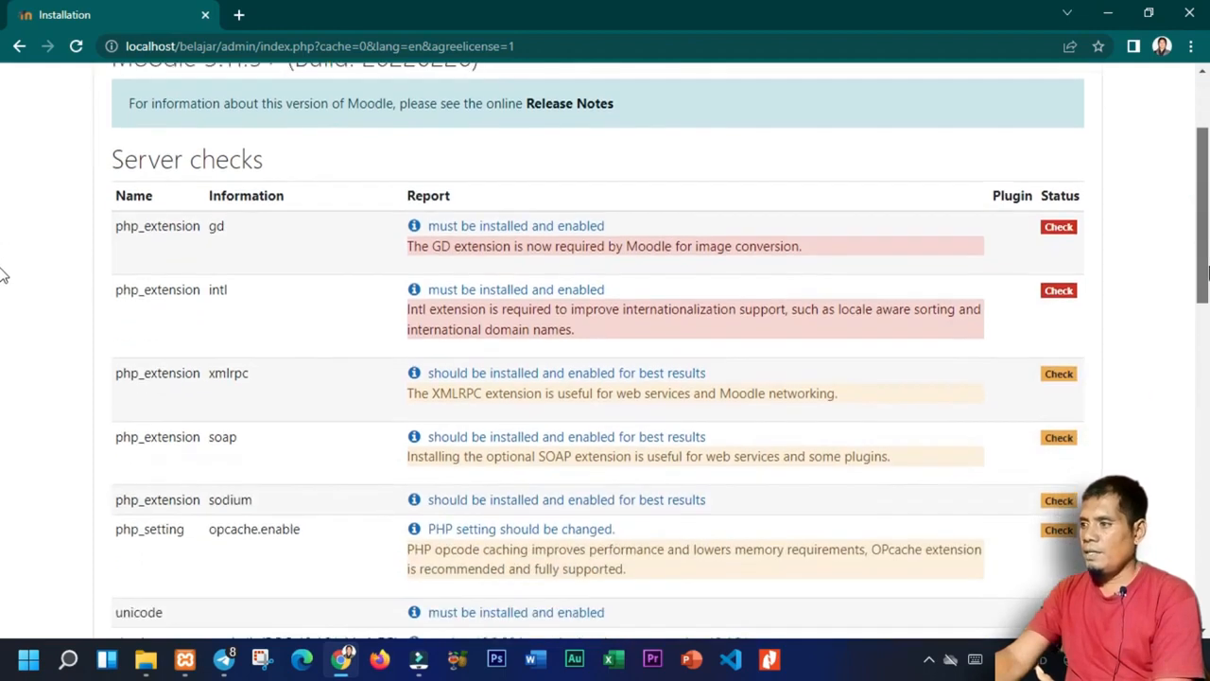
scroll(3, 554, up, 10)
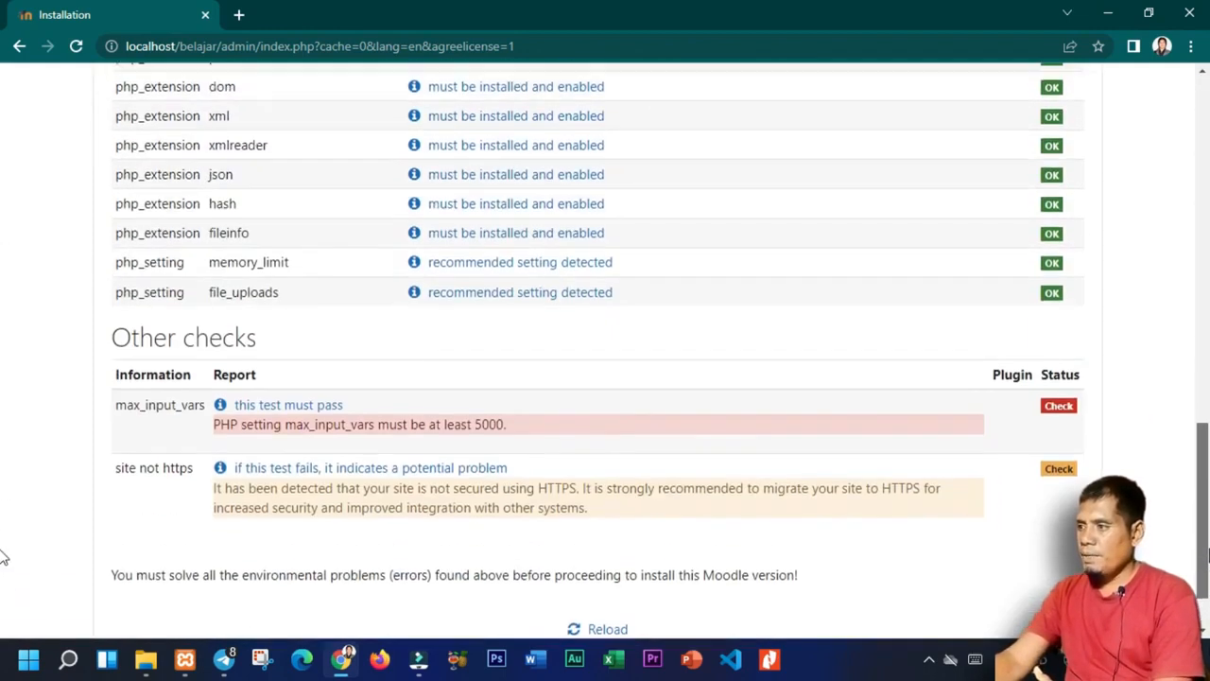
scroll(3, 220, down, 10)
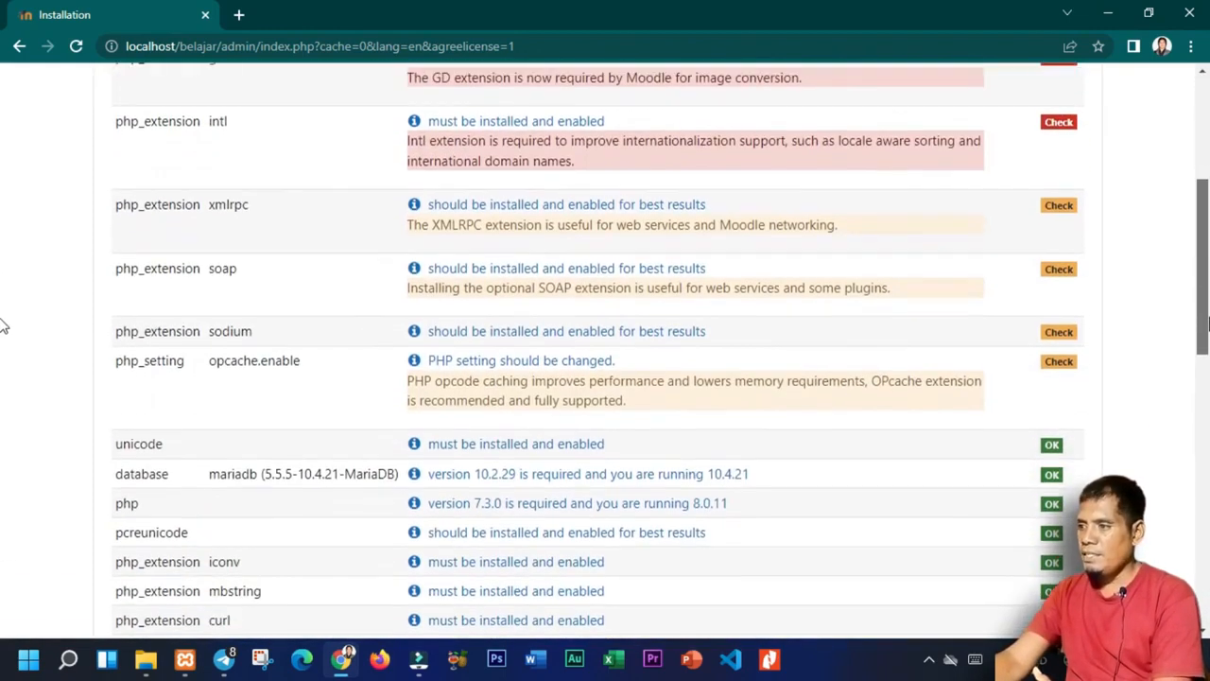
click(591, 550)
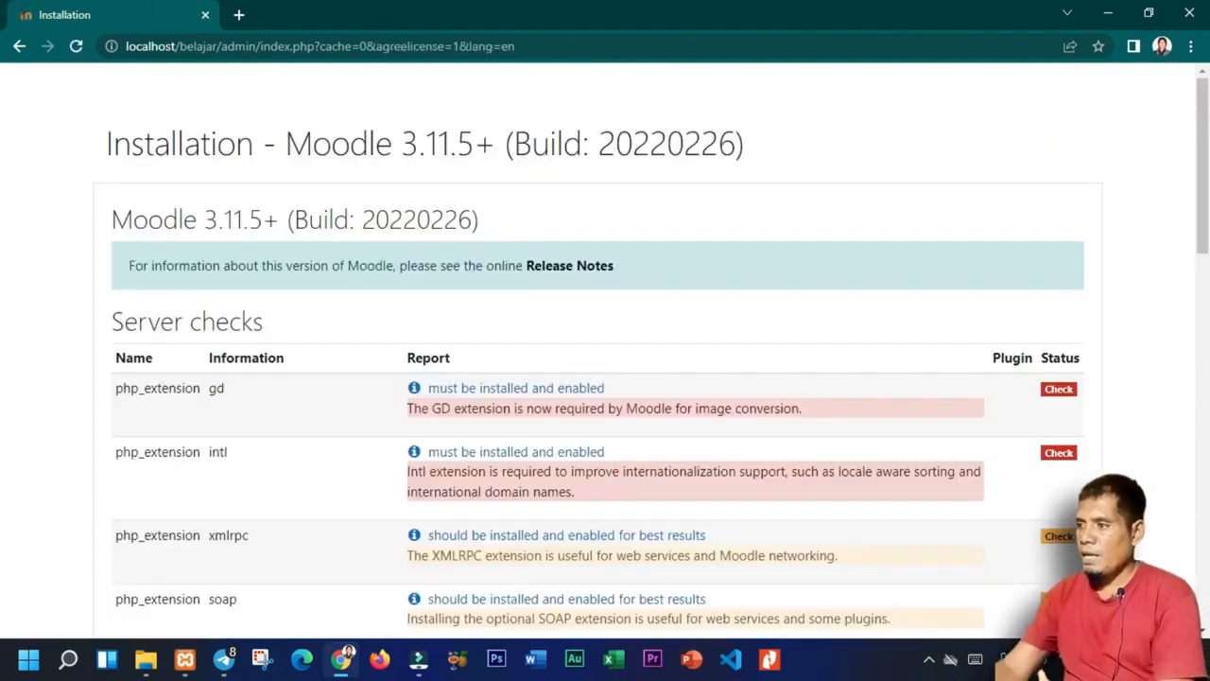
scroll(3, 561, down, 15)
scroll(3, 560, down, 2)
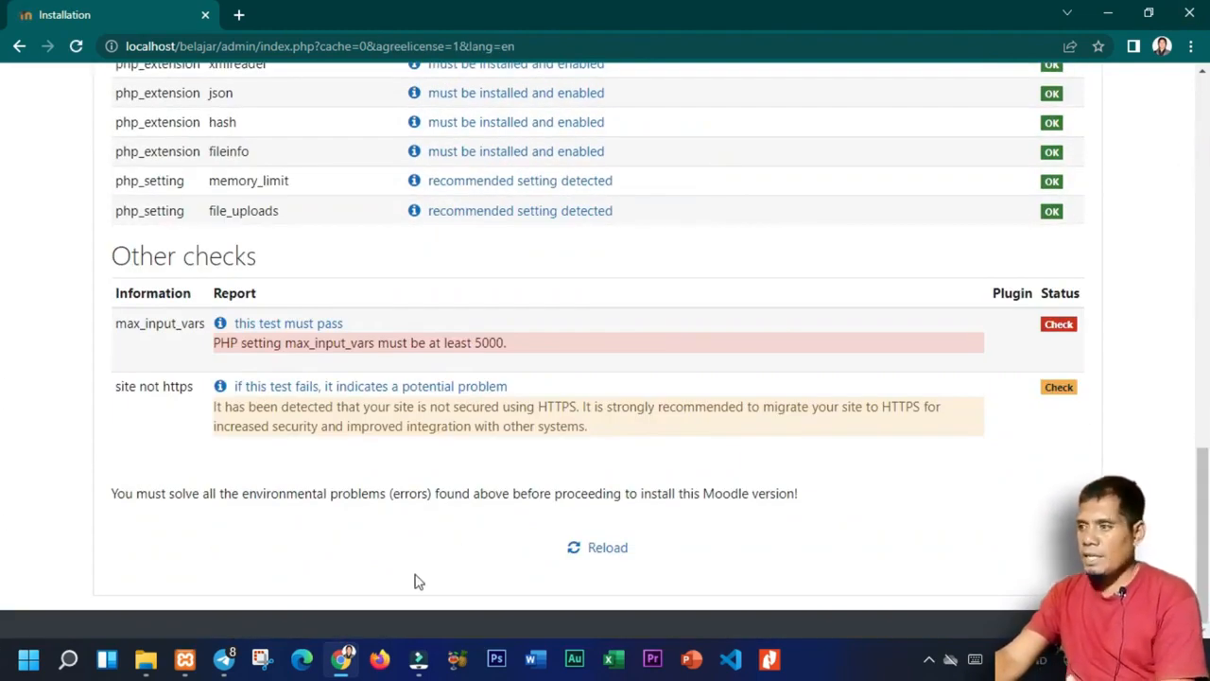
scroll(3, 501, up, 1)
drag(1207, 497, 1208, 495)
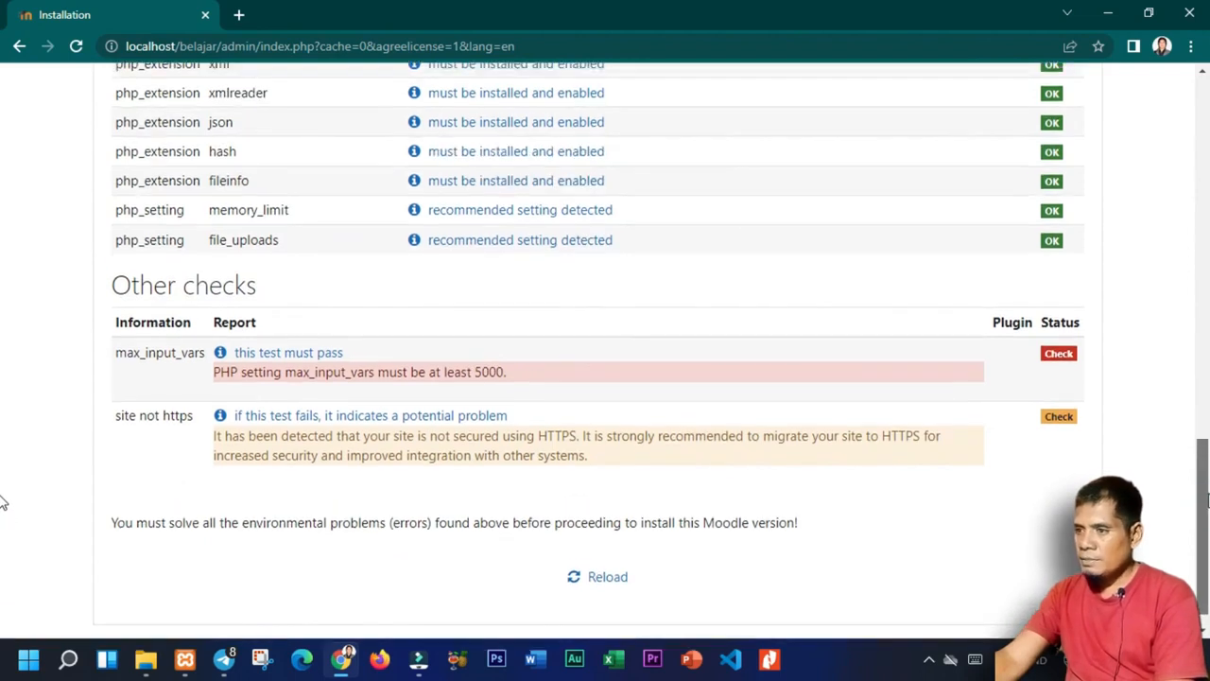
scroll(3, 472, up, 10)
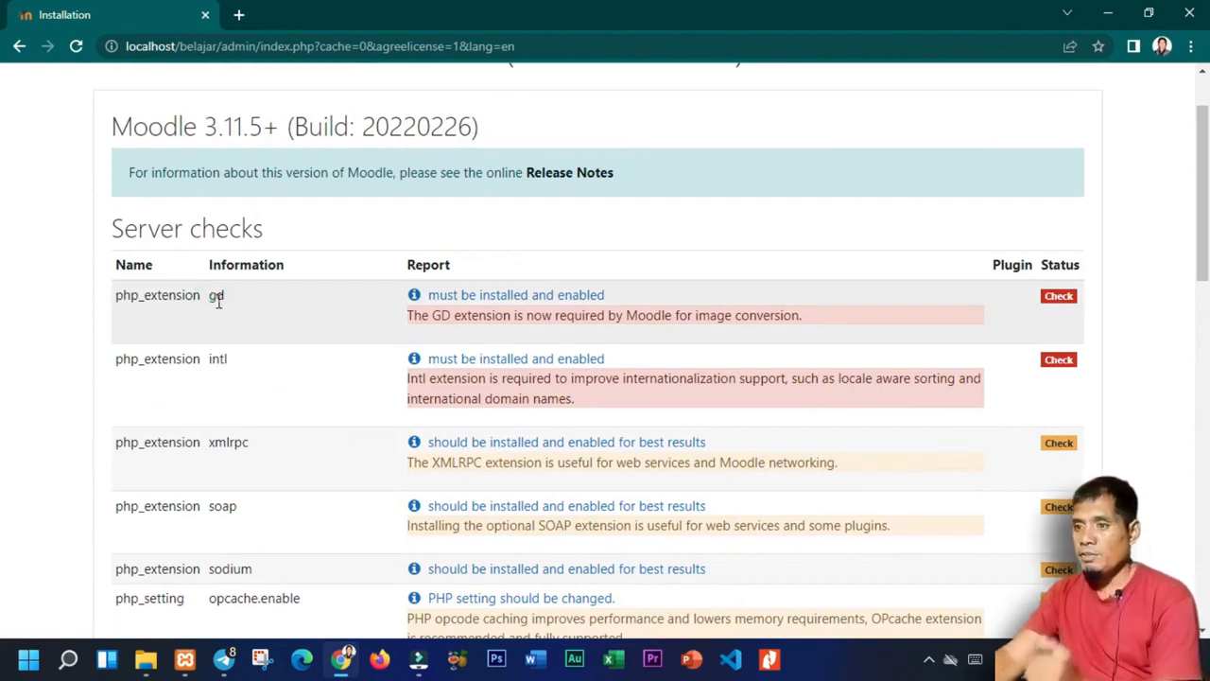
click(257, 304)
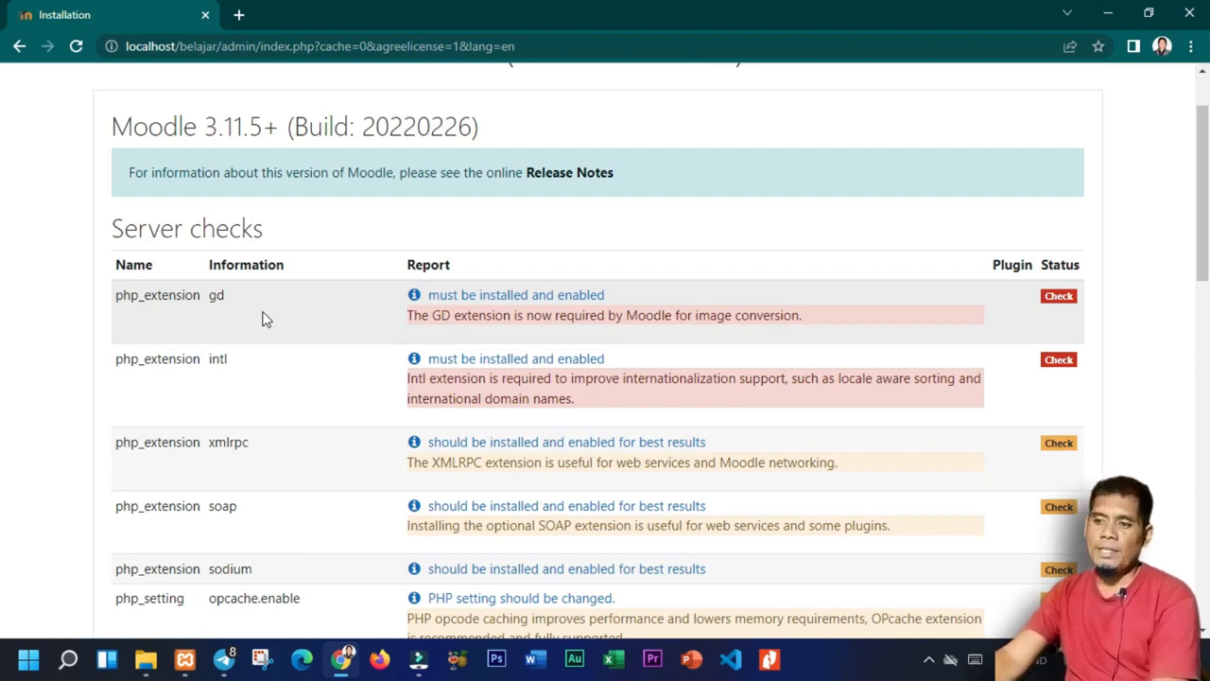
Navigate File Explorer to the C:\xampp\php folder.
click(148, 659)
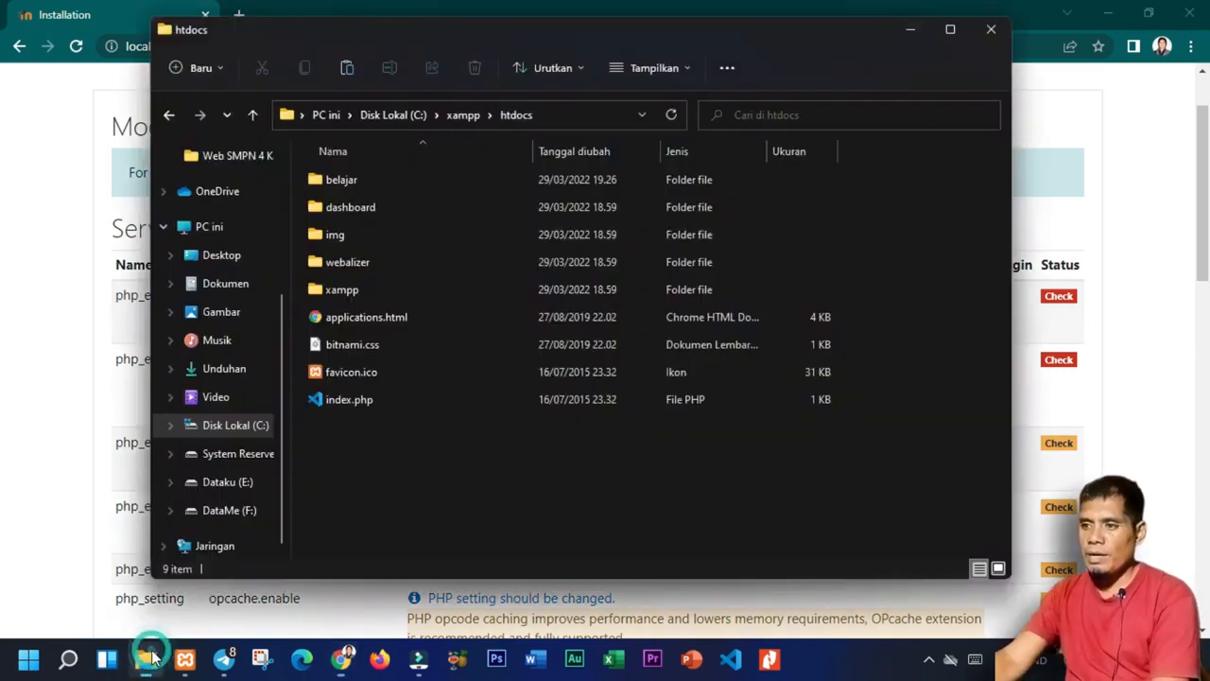
click(396, 116)
double_click(346, 368)
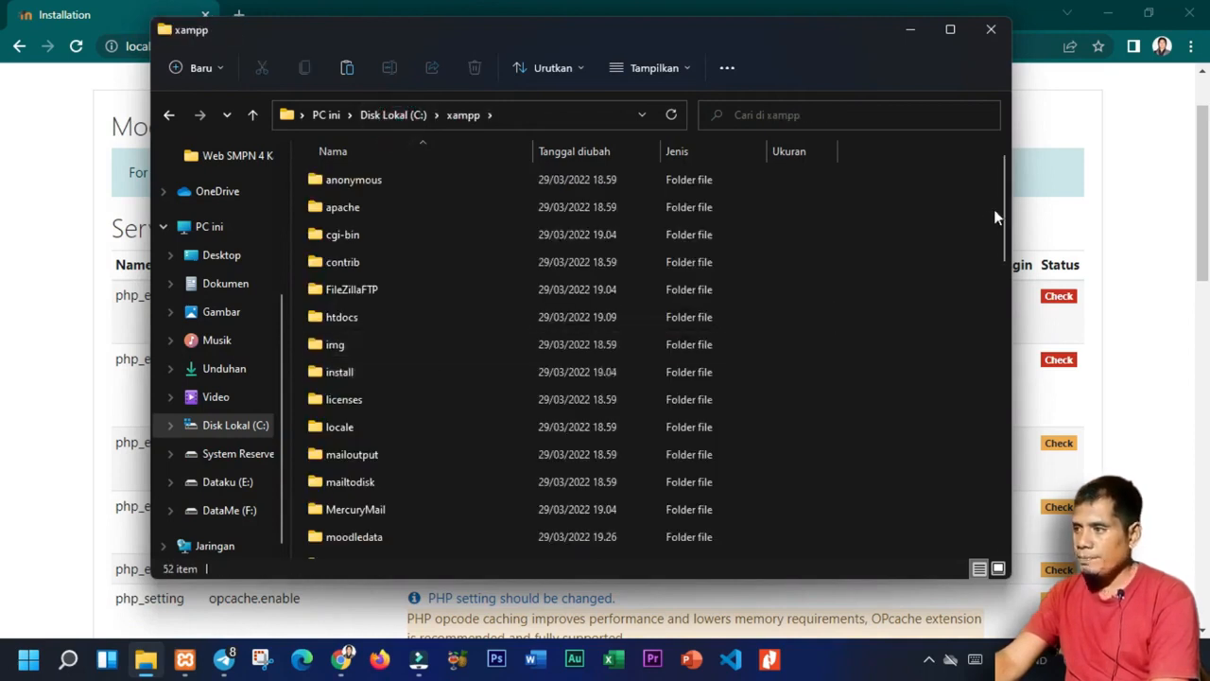
scroll(999, 215, down, 3)
double_click(346, 350)
scroll(351, 416, down, 8)
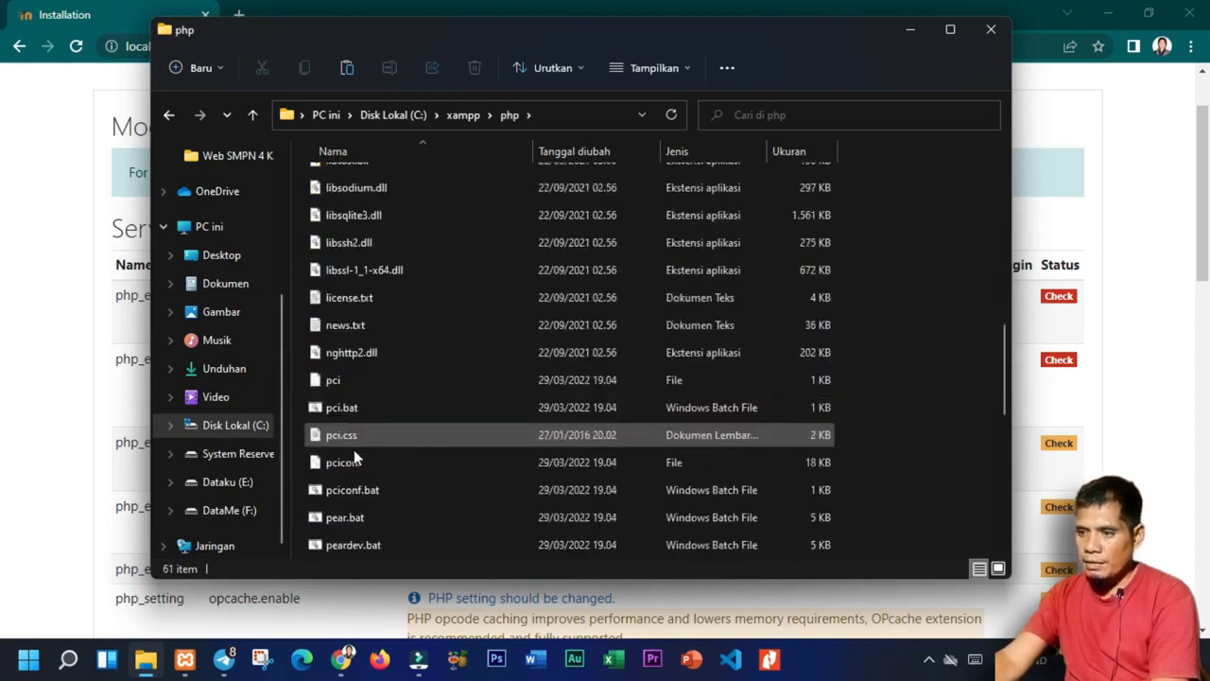
scroll(354, 509, down, 2)
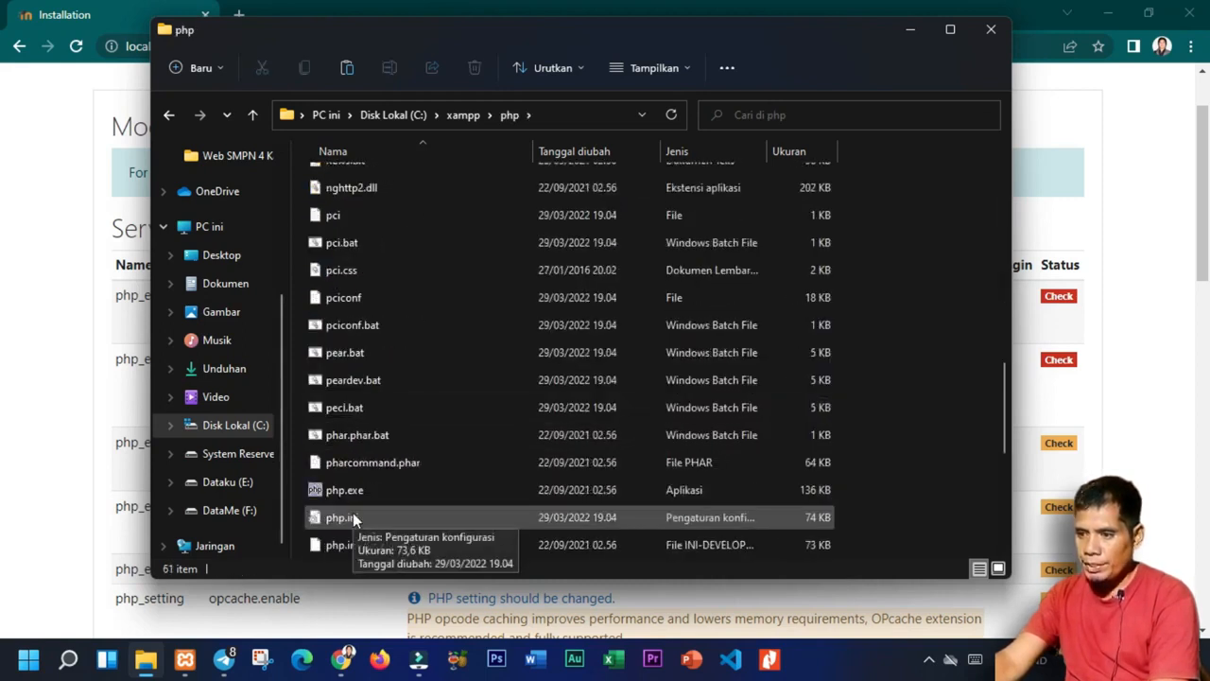
Open php.ini in Notepad using the Open with menu.
click(376, 518)
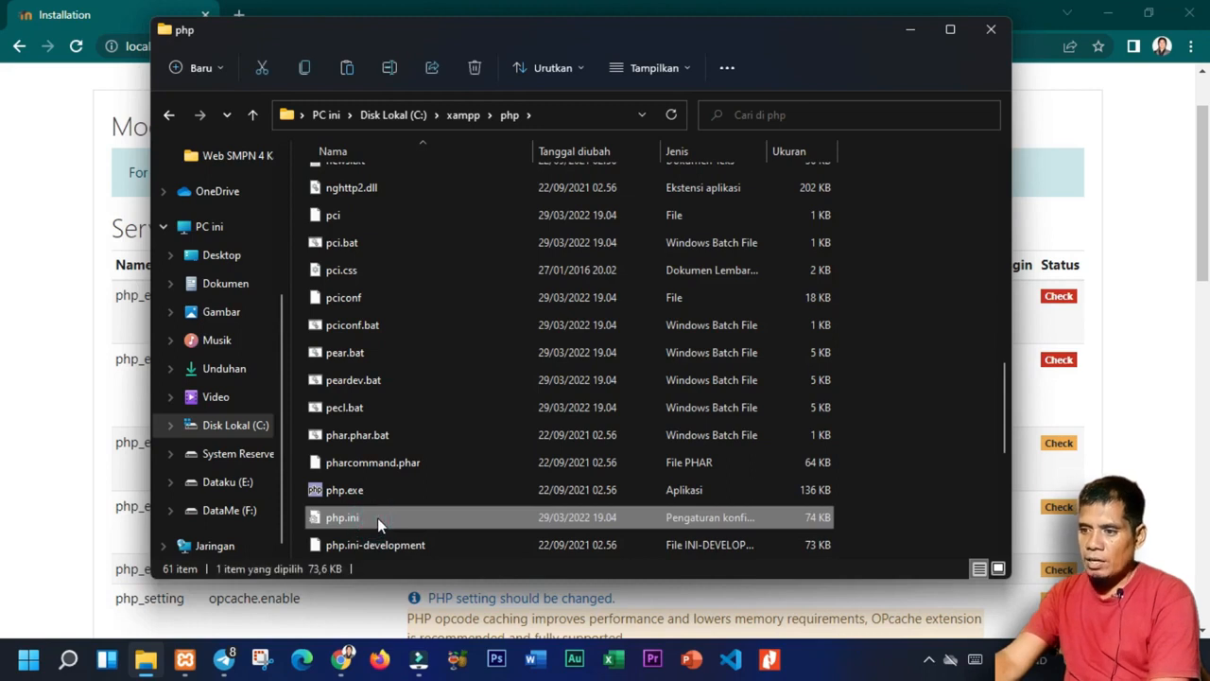
right_click(378, 517)
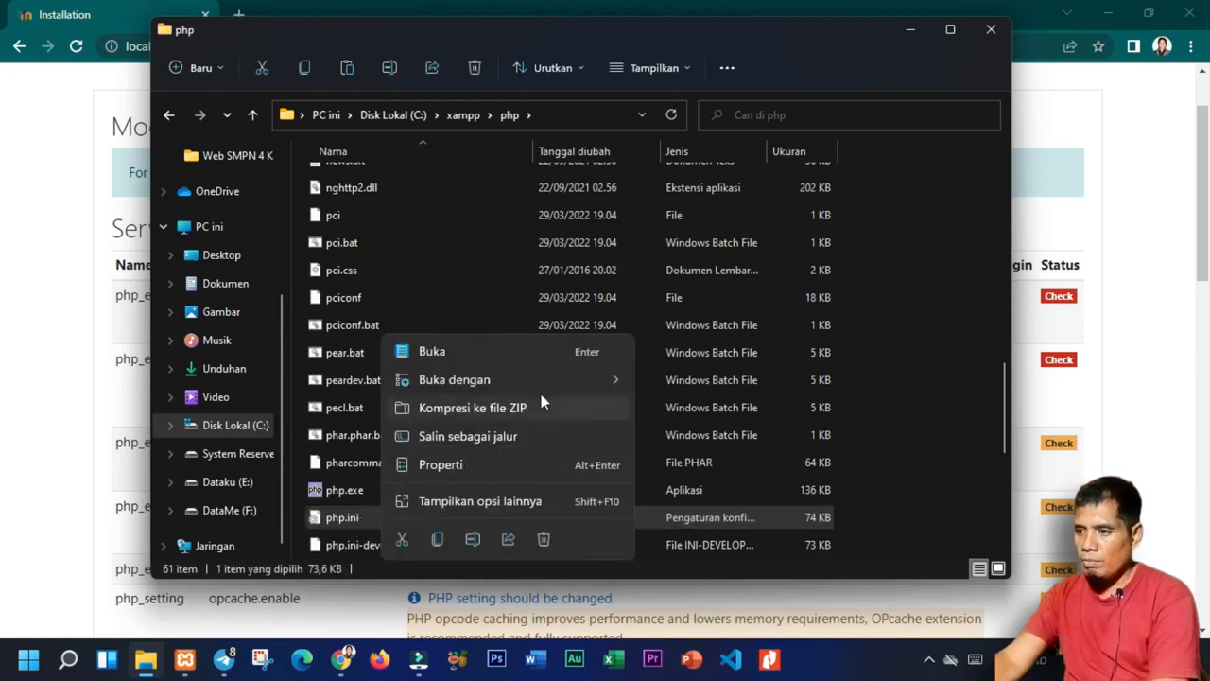
mouse_move(558, 389)
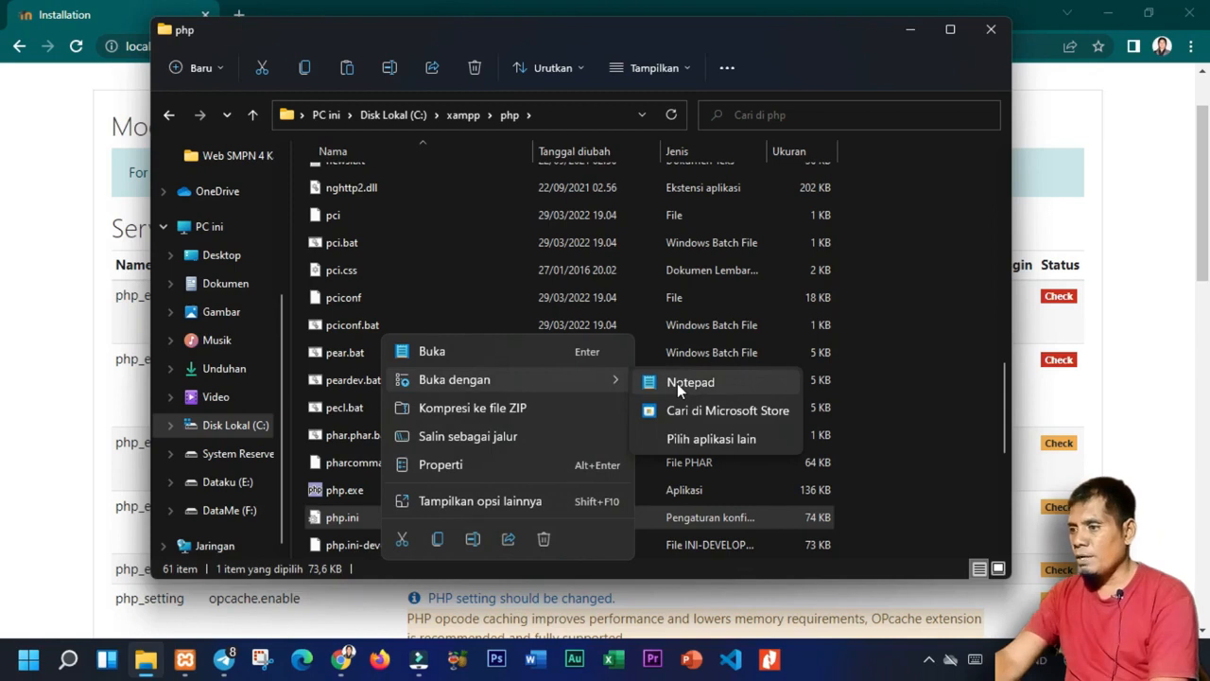
click(677, 383)
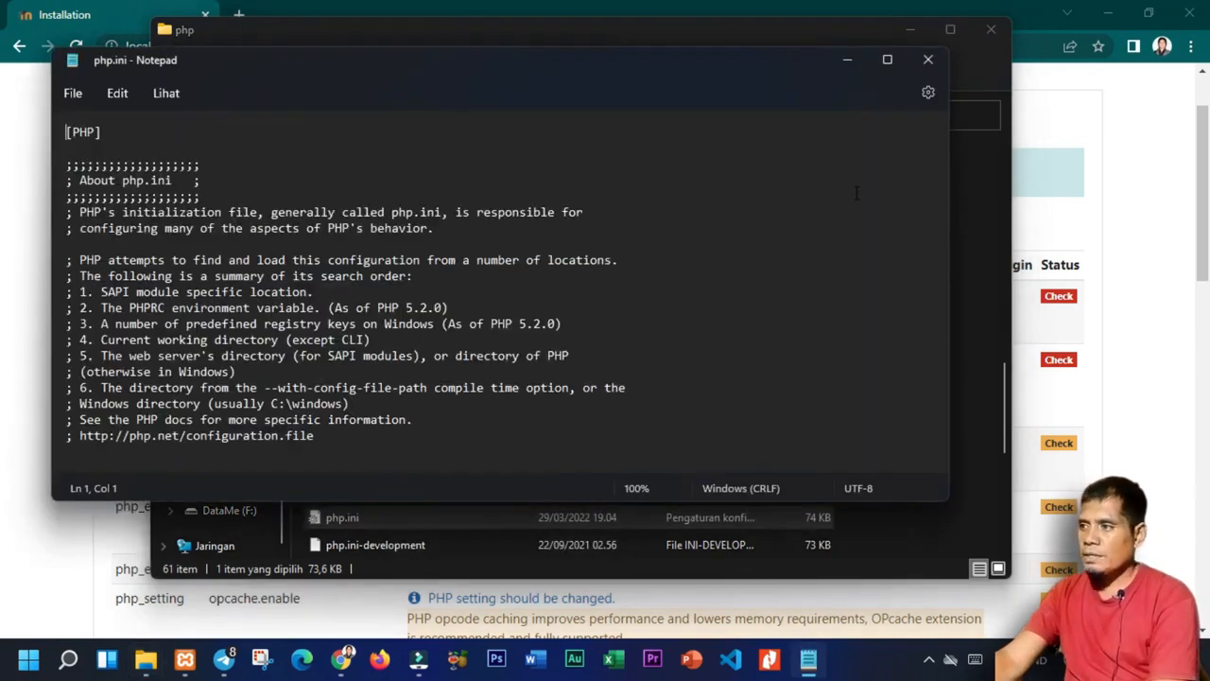
scroll(682, 312, down, 5)
scroll(682, 312, down, 1)
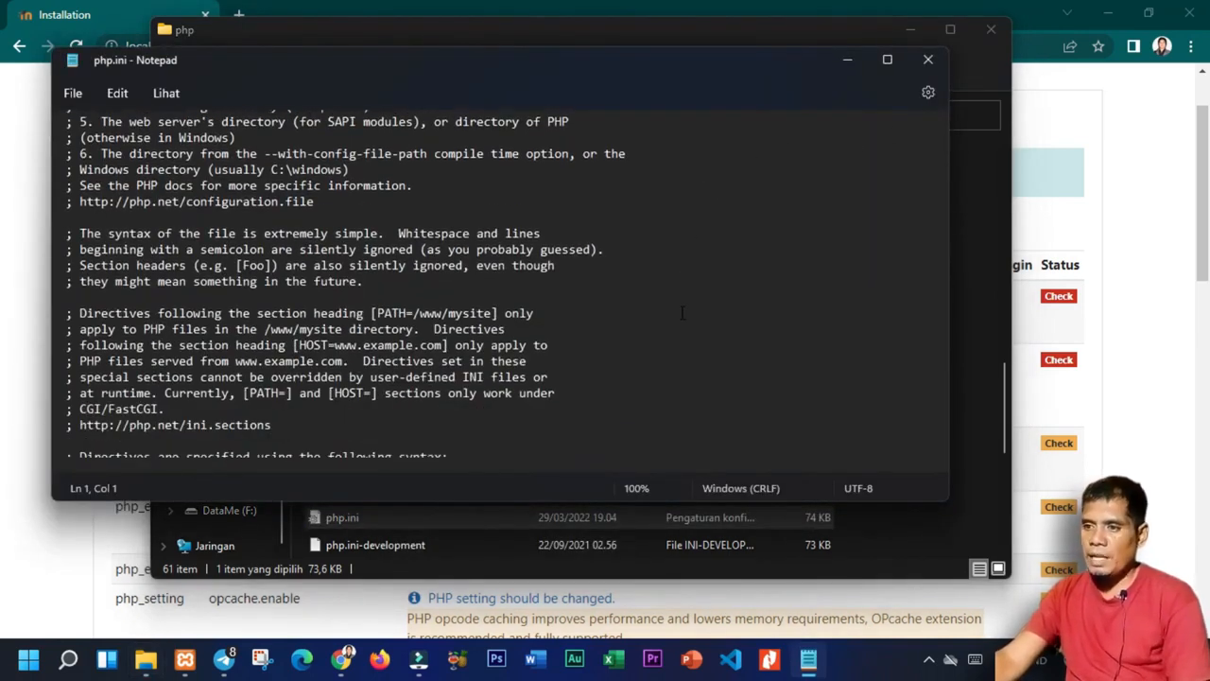
drag(564, 55, 760, 67)
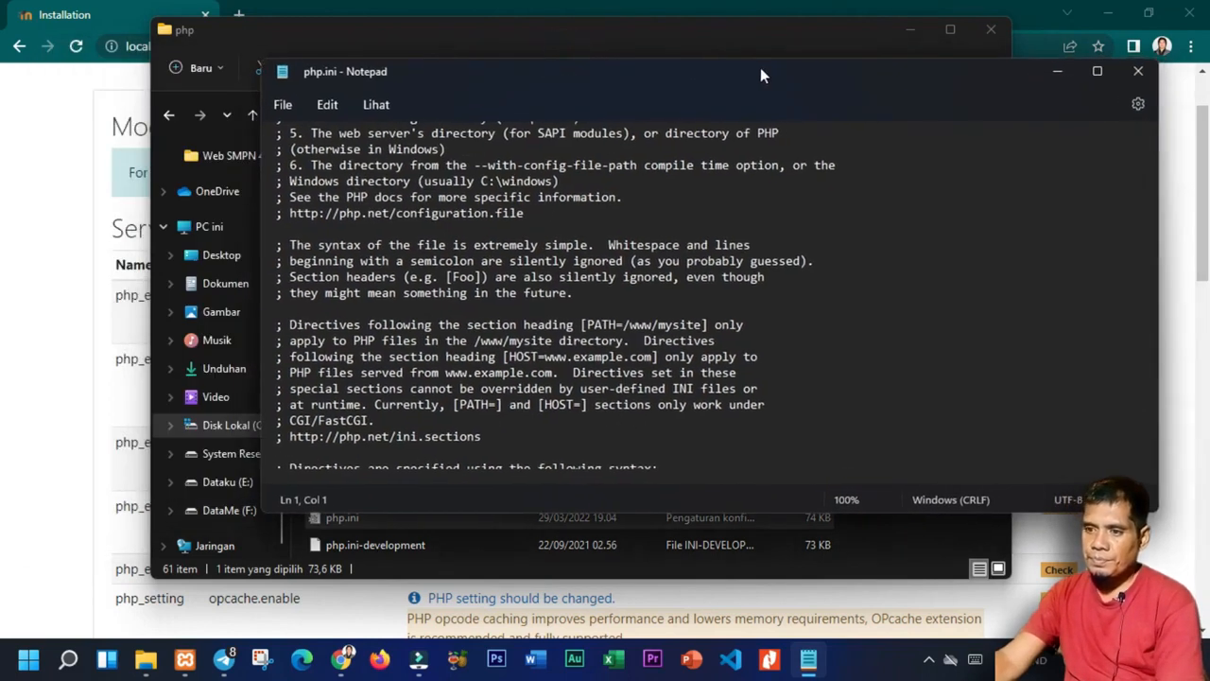
Copy 'php_extension' from the gd check and search php.ini for it, finding no match.
click(14, 314)
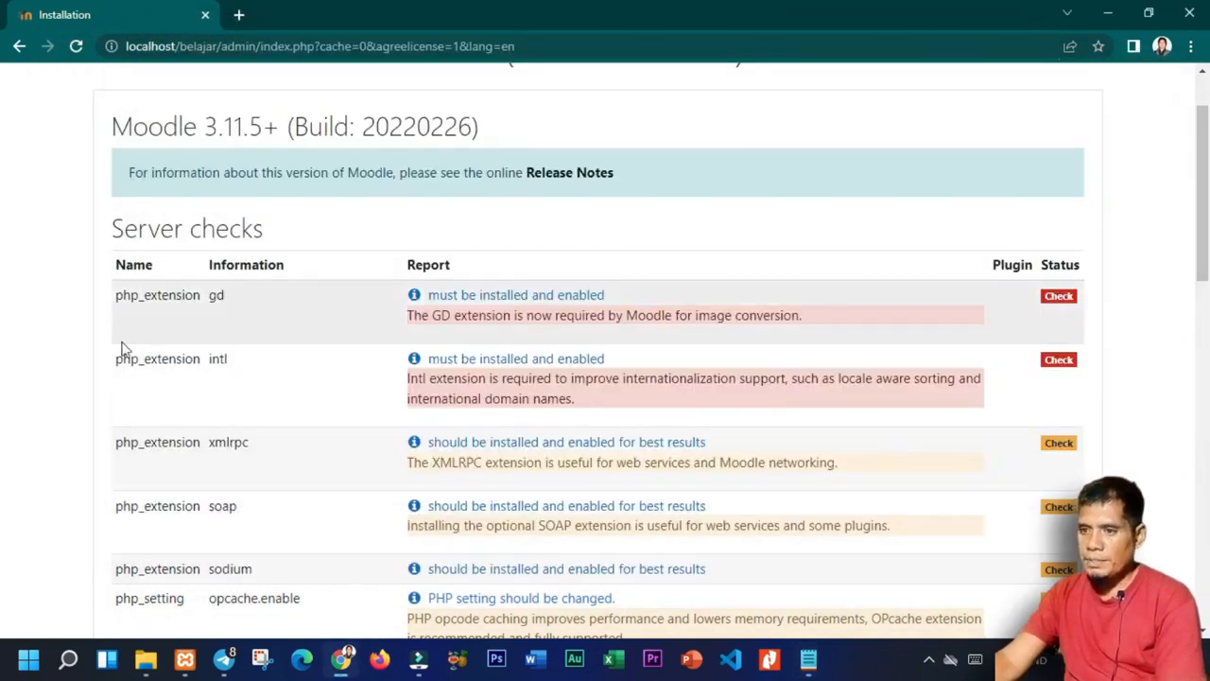
drag(115, 296, 200, 299)
key(ctrl+c)
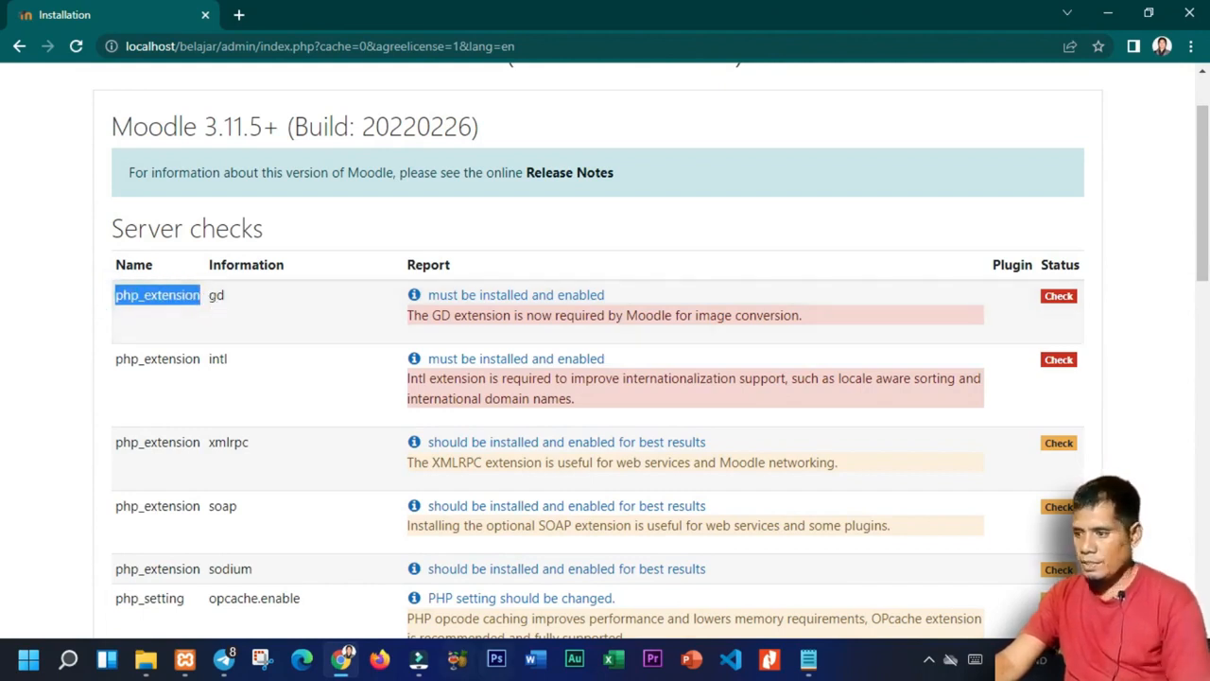
click(808, 659)
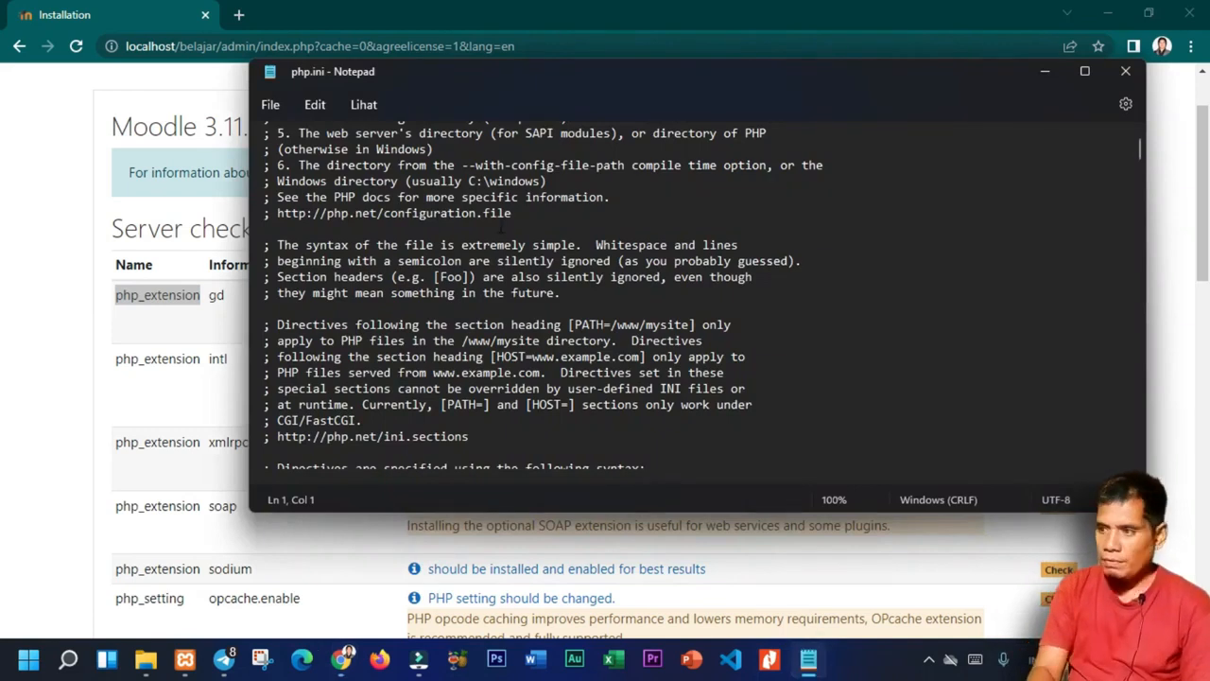
key(ctrl+f)
key(ctrl+v)
key(Return)
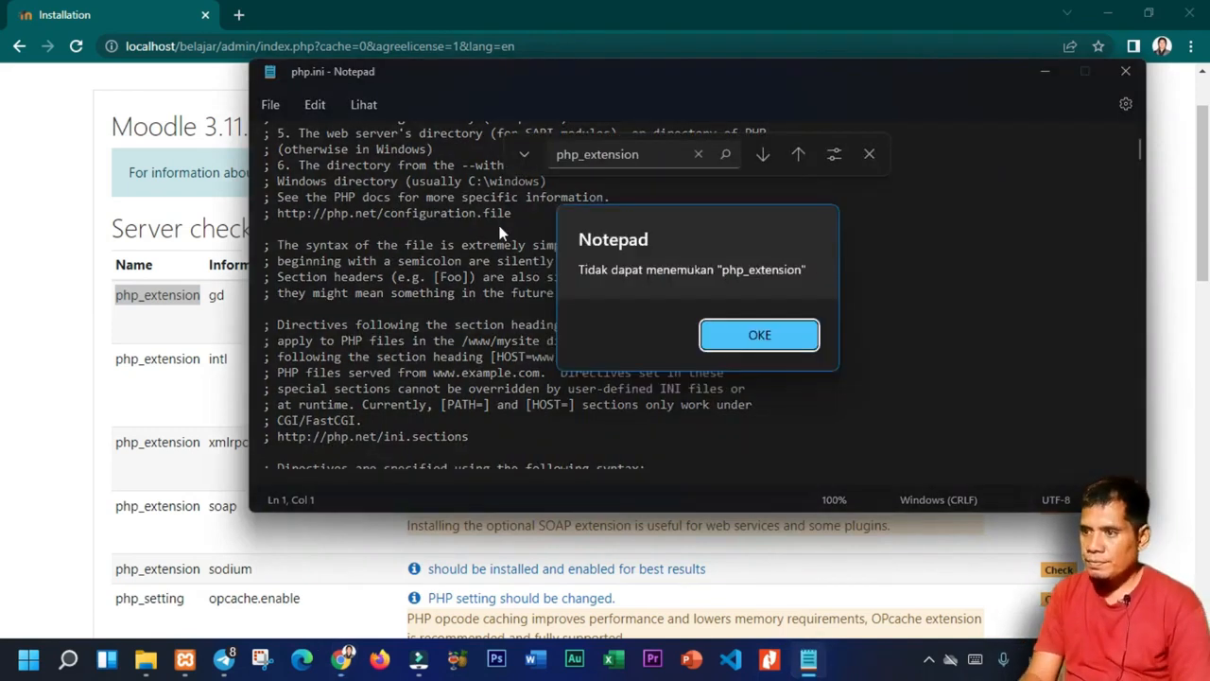
key(Return)
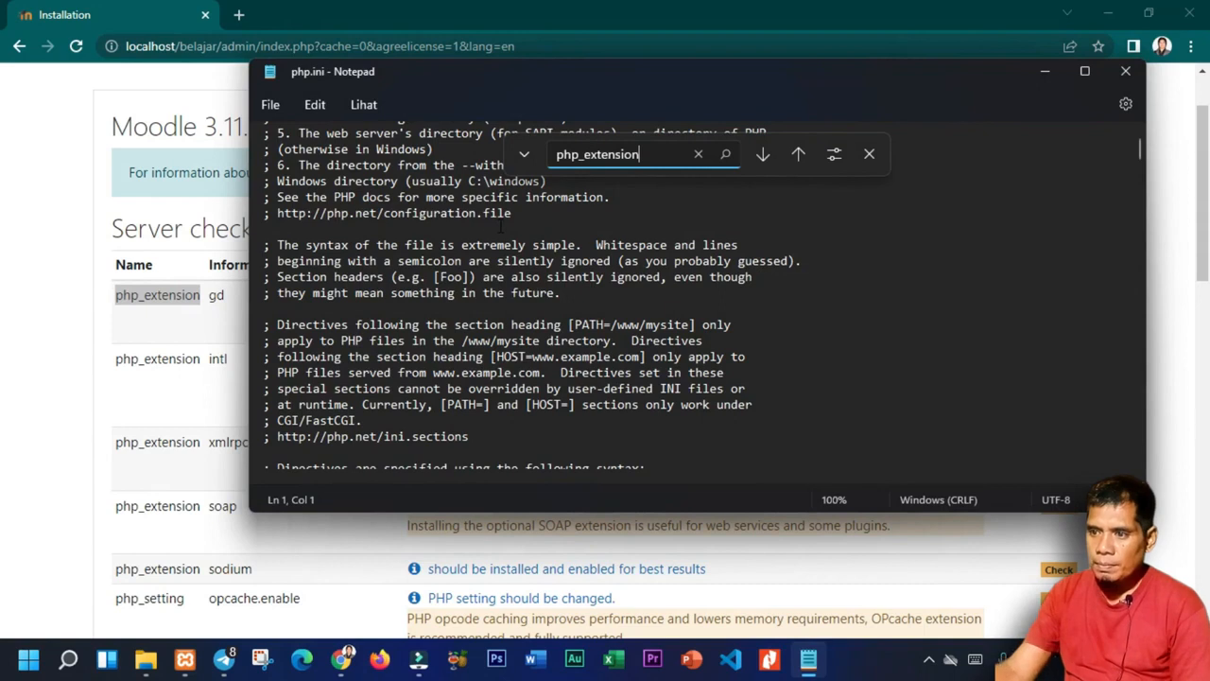
Uncomment ';extension=gd' in php.ini, then select intl on the server checks page.
drag(548, 69, 576, 85)
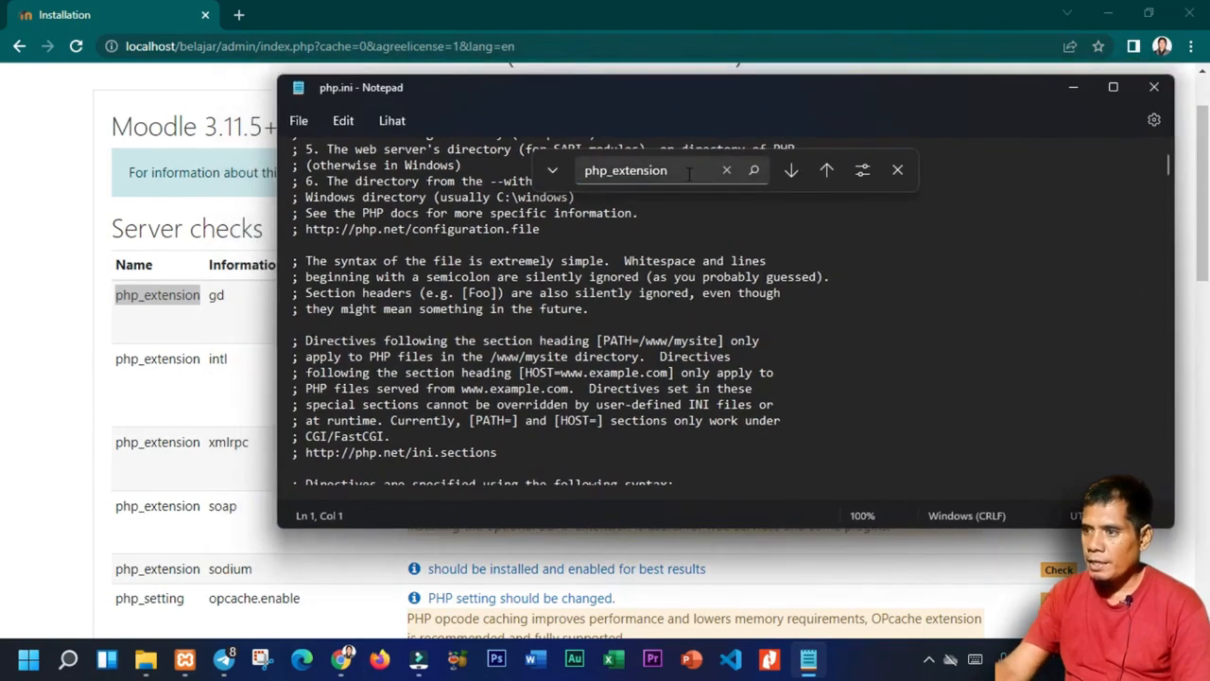
text(gd)
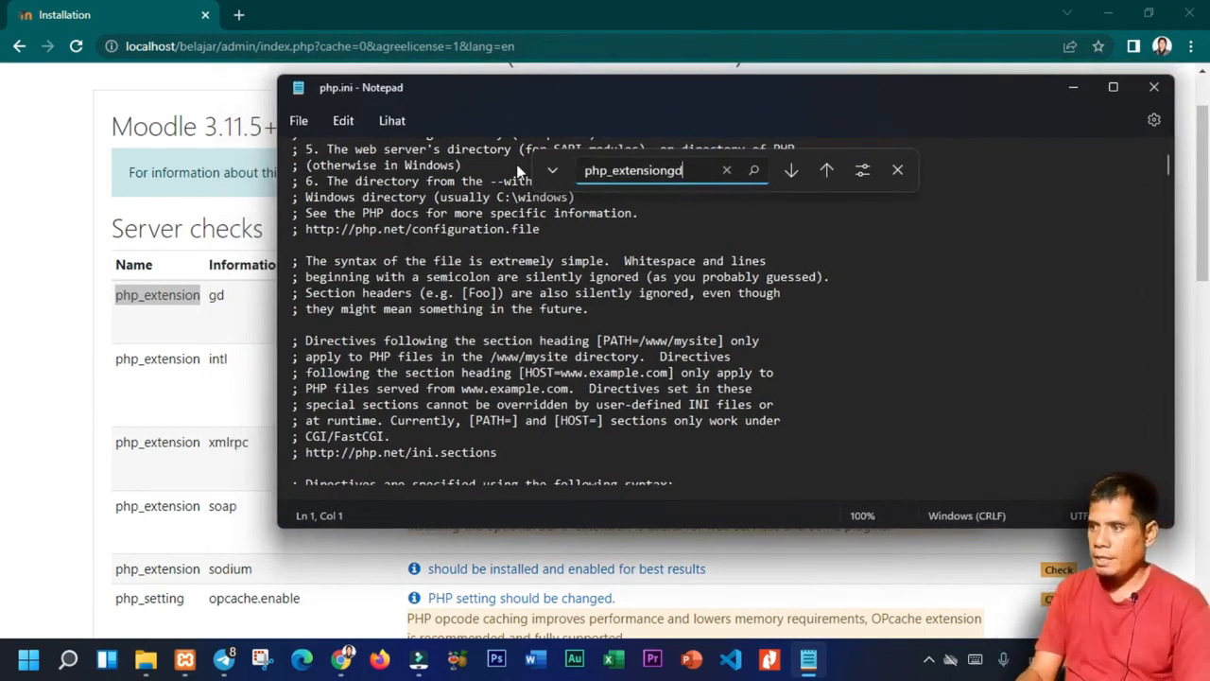
key(ctrl+a)
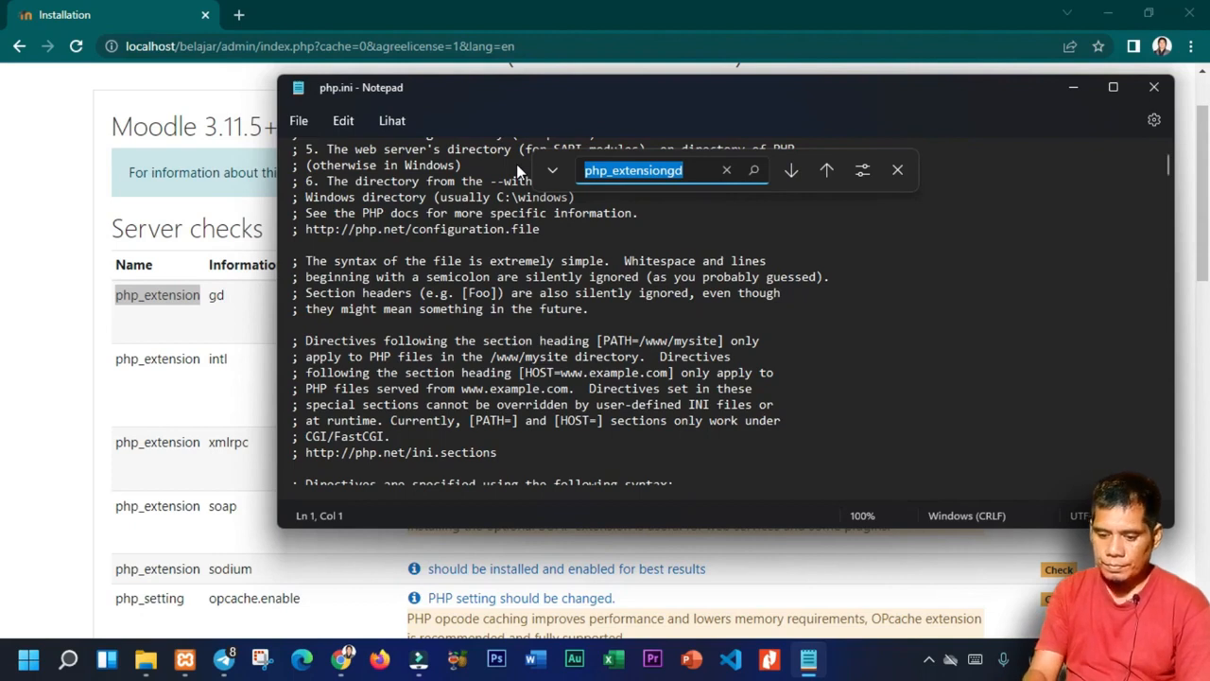
text(gd)
key(Return)
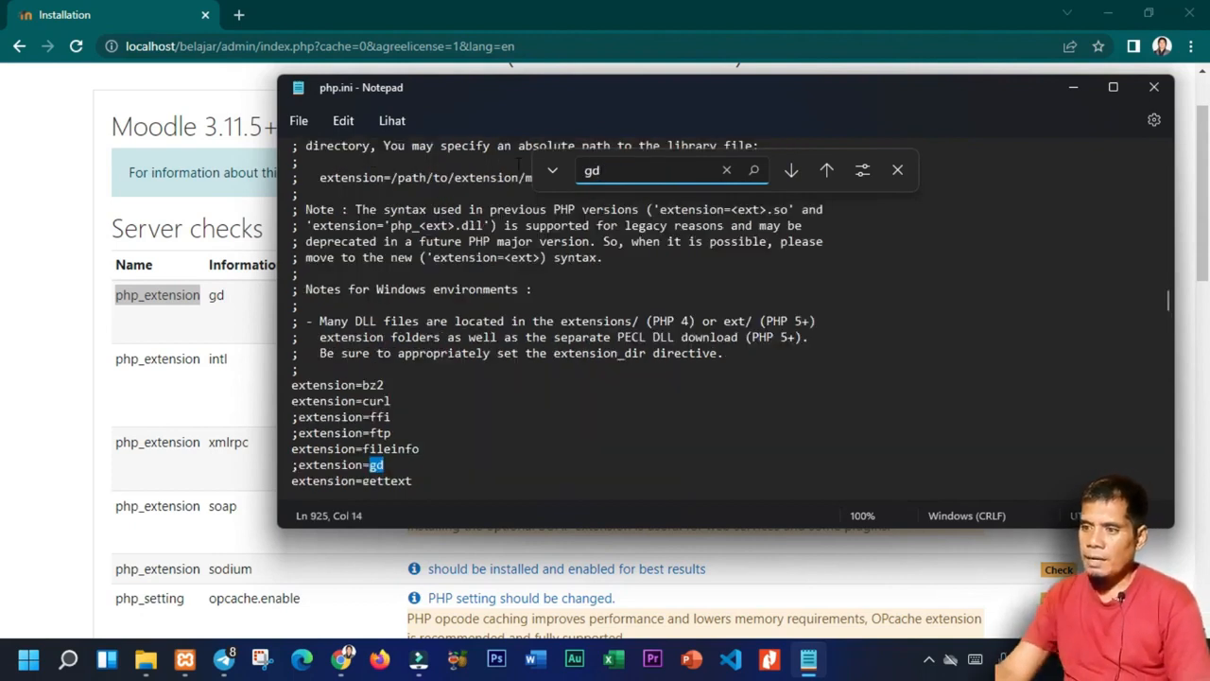
scroll(558, 313, down, 1)
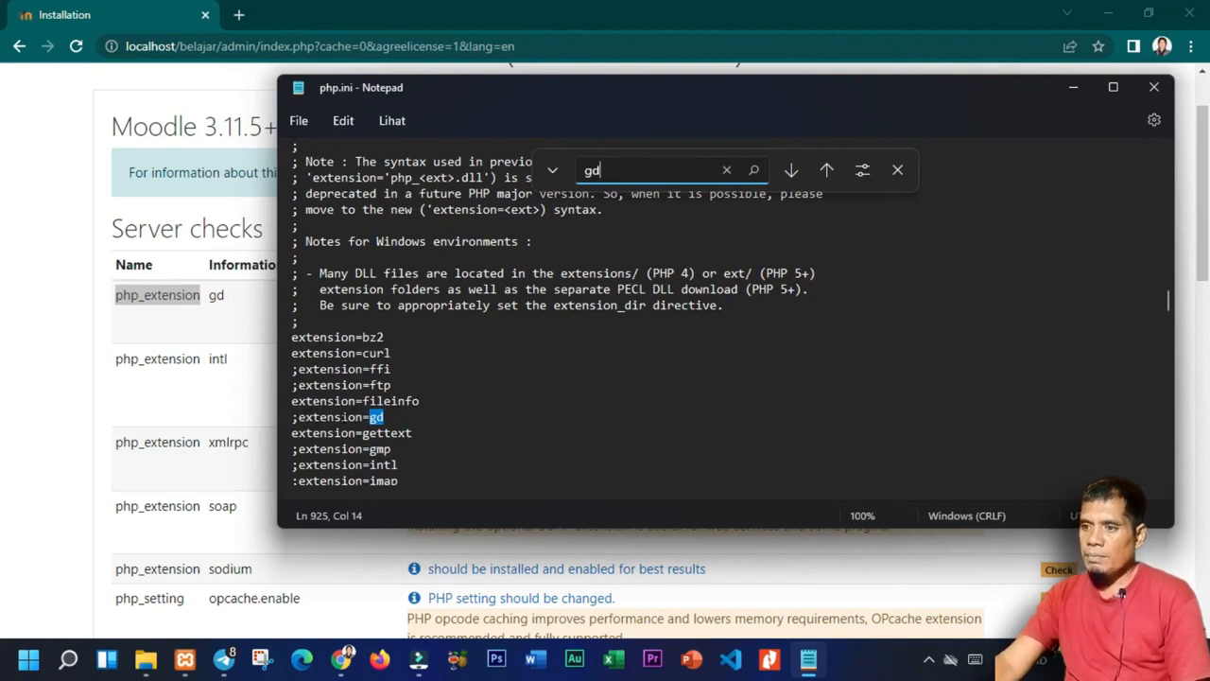
click(296, 417)
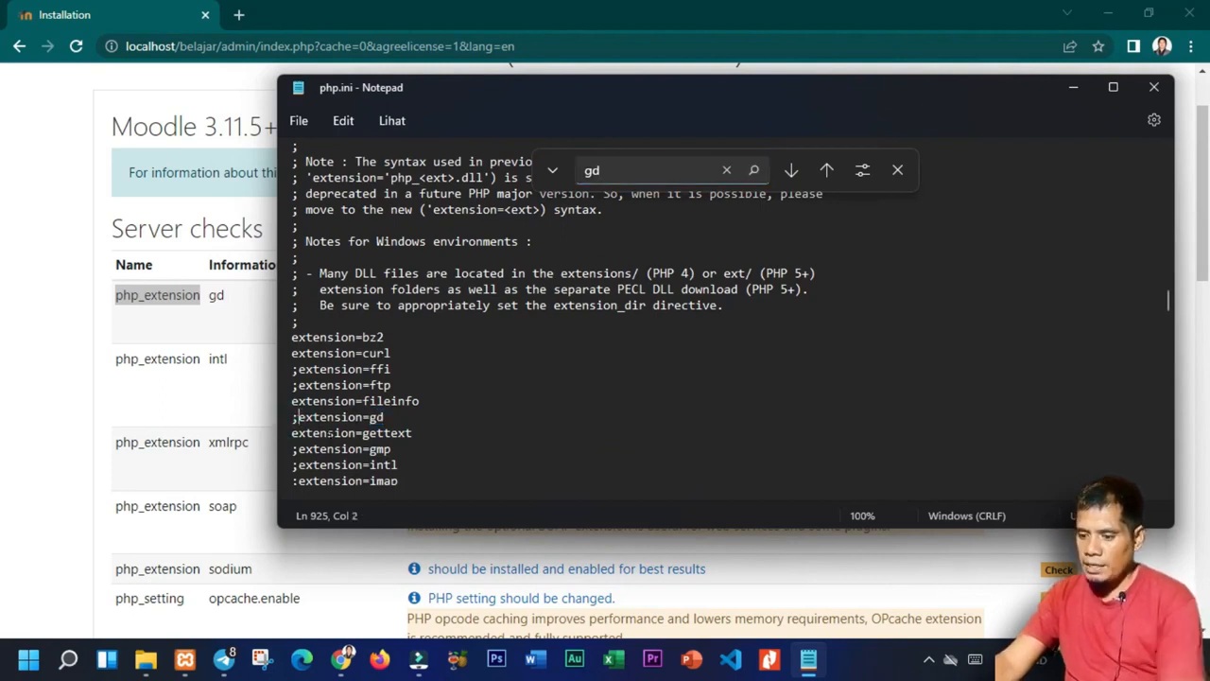
key(BackSpace)
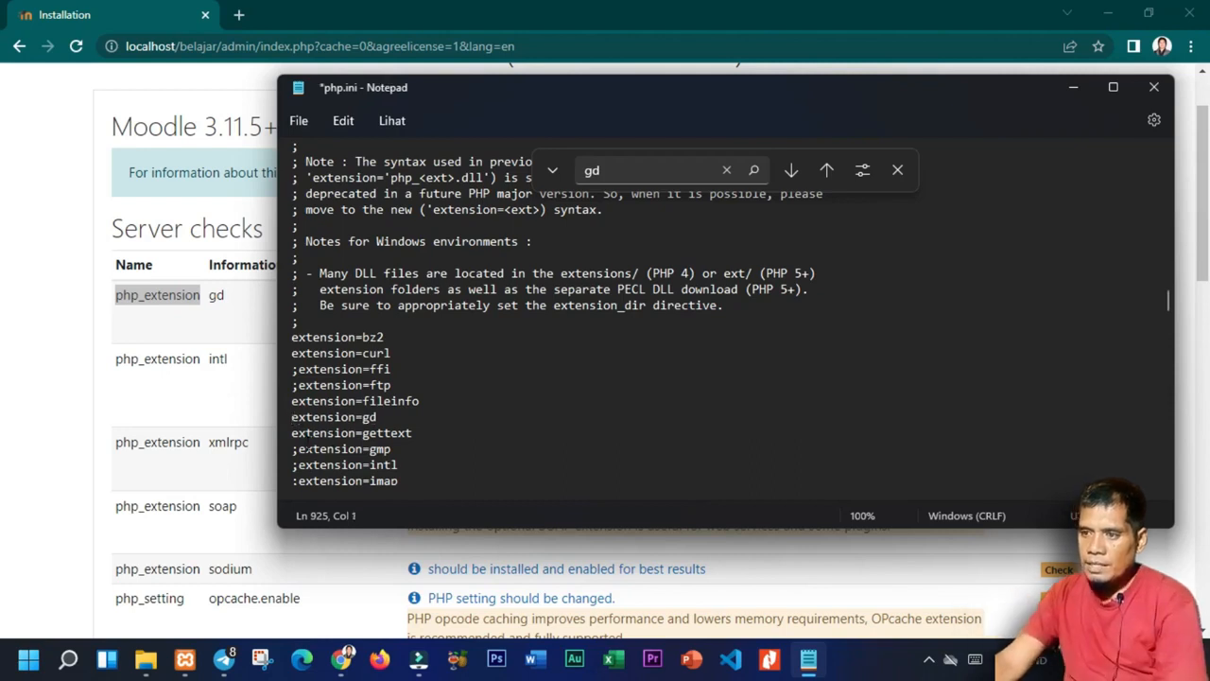
click(213, 362)
double_click(213, 362)
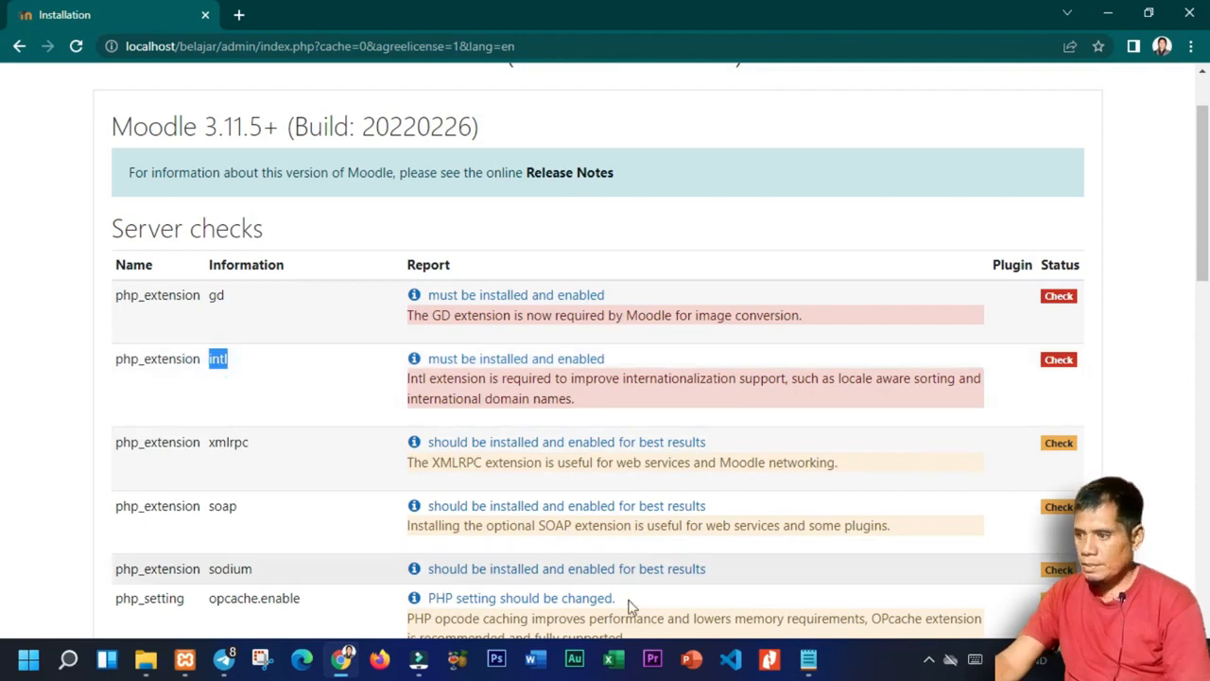
Find the intl line in php.ini and uncomment extension=intl.
click(808, 659)
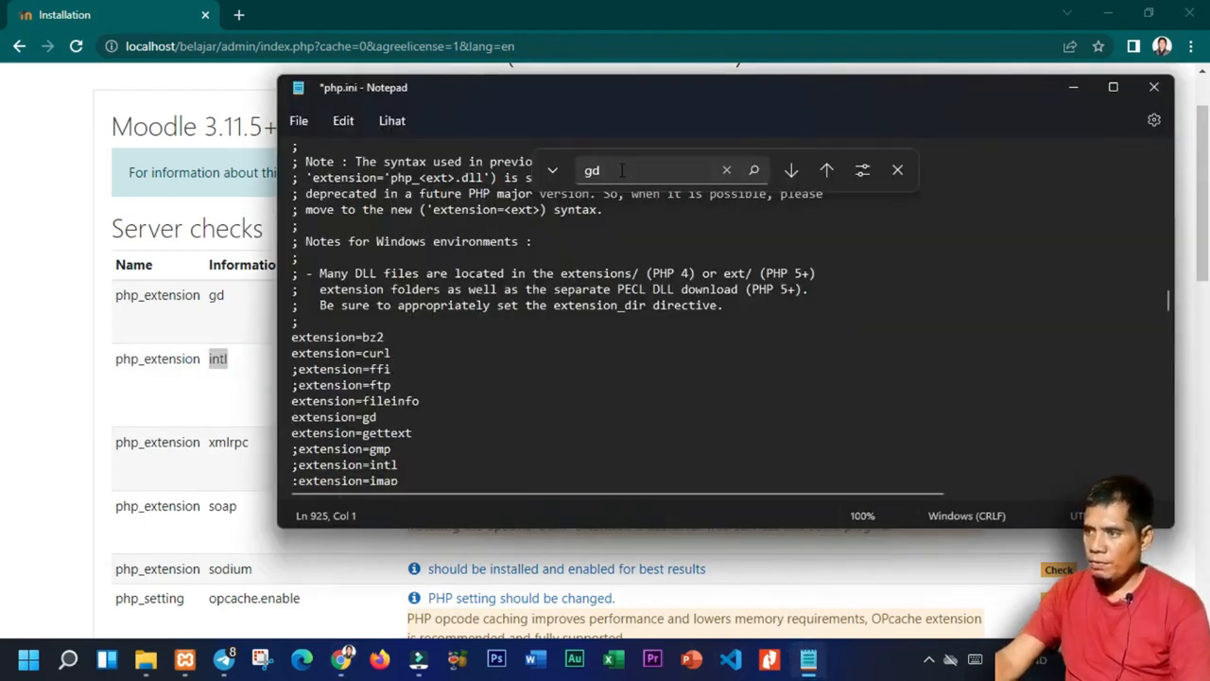
click(621, 170)
key(BackSpace)
key(BackSpace)
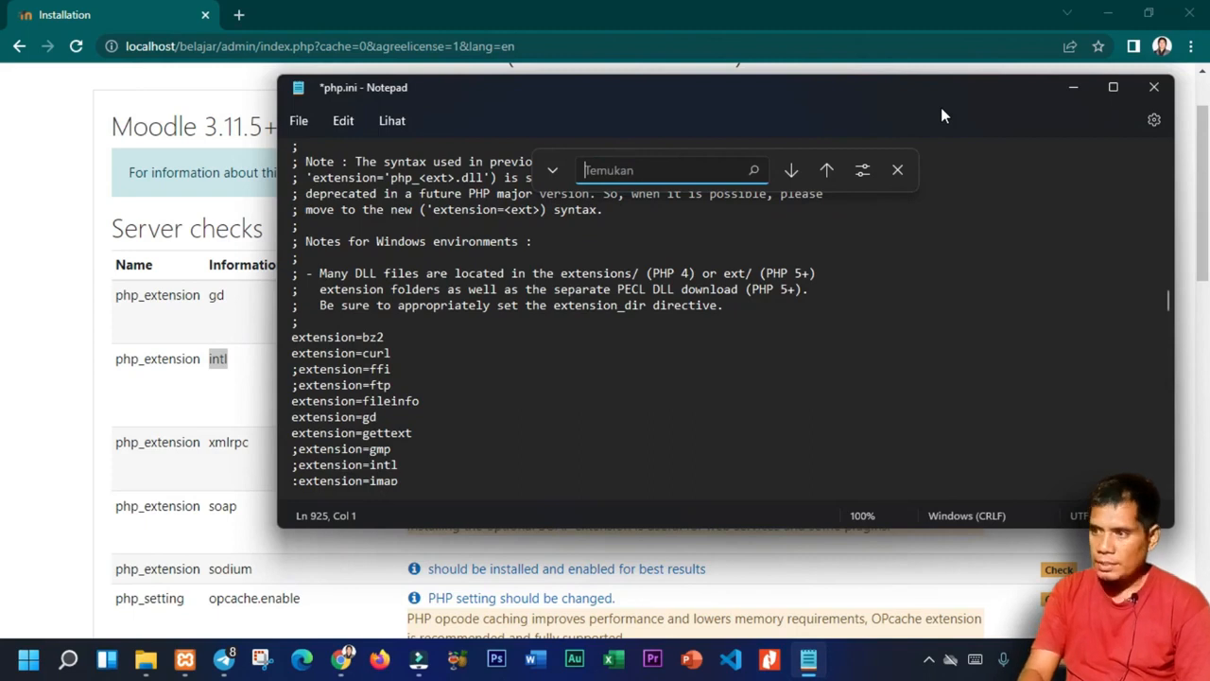
text(intl)
key(Return)
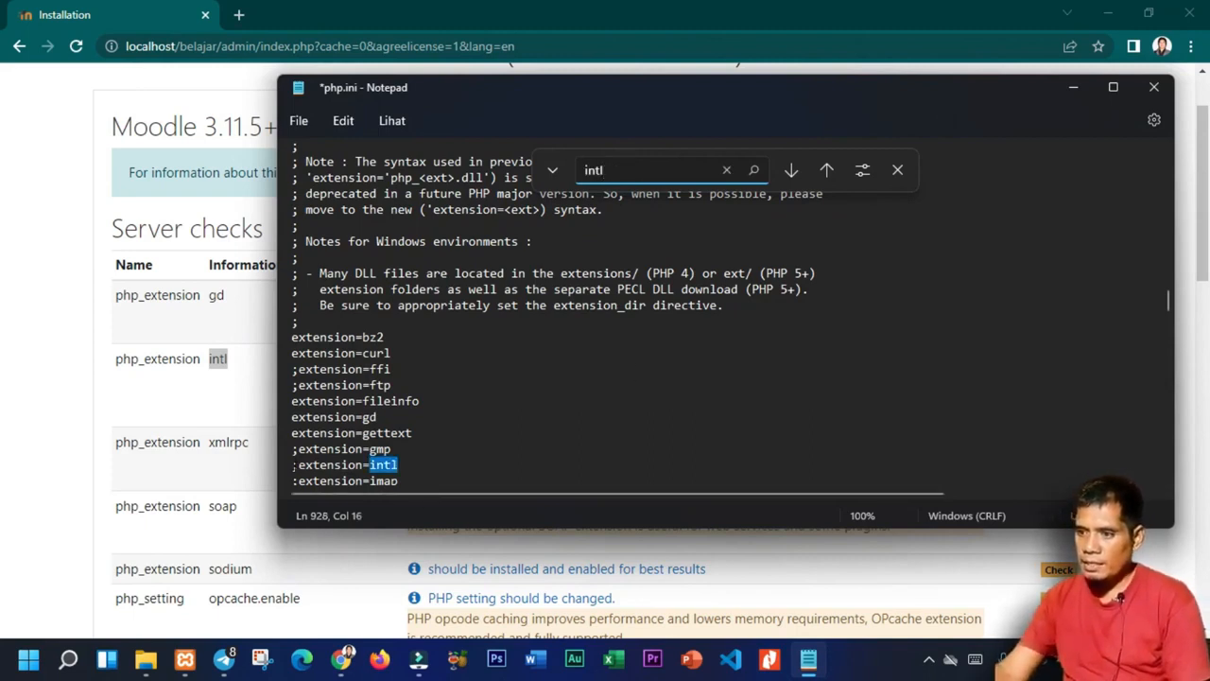
click(299, 465)
key(BackSpace)
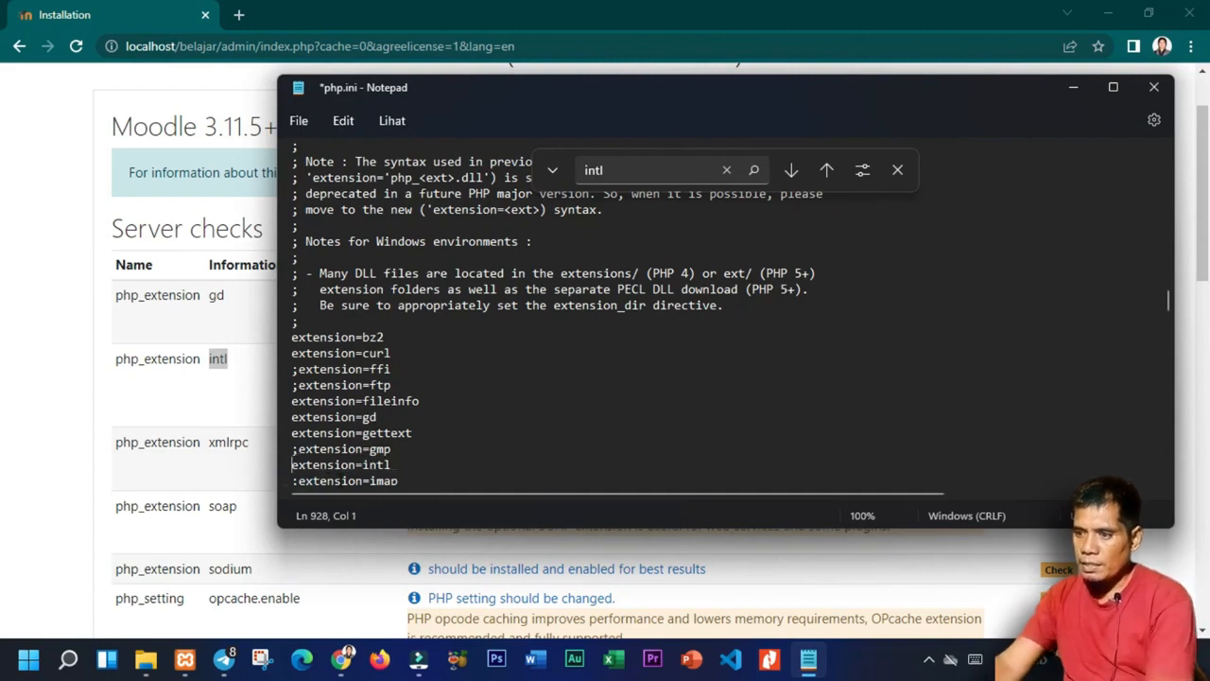
Uncomment extension=soap and extension=sodium in php.ini.
scroll(480, 451, down, 2)
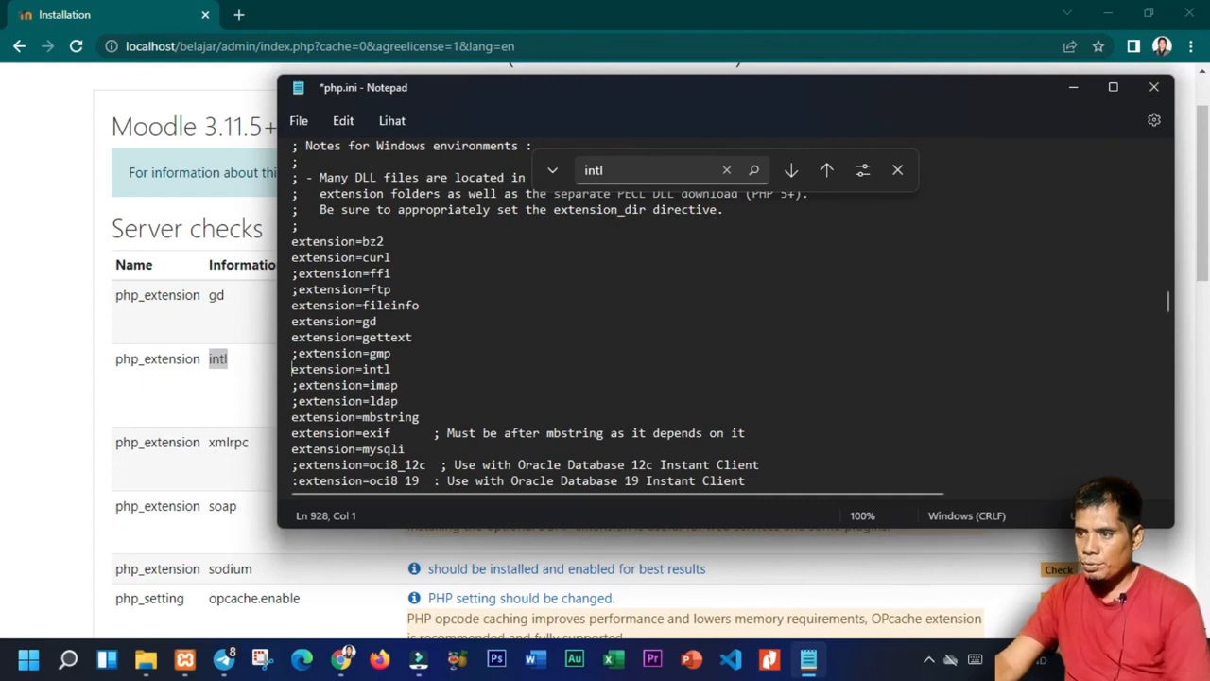
scroll(543, 312, down, 1)
scroll(453, 430, down, 2)
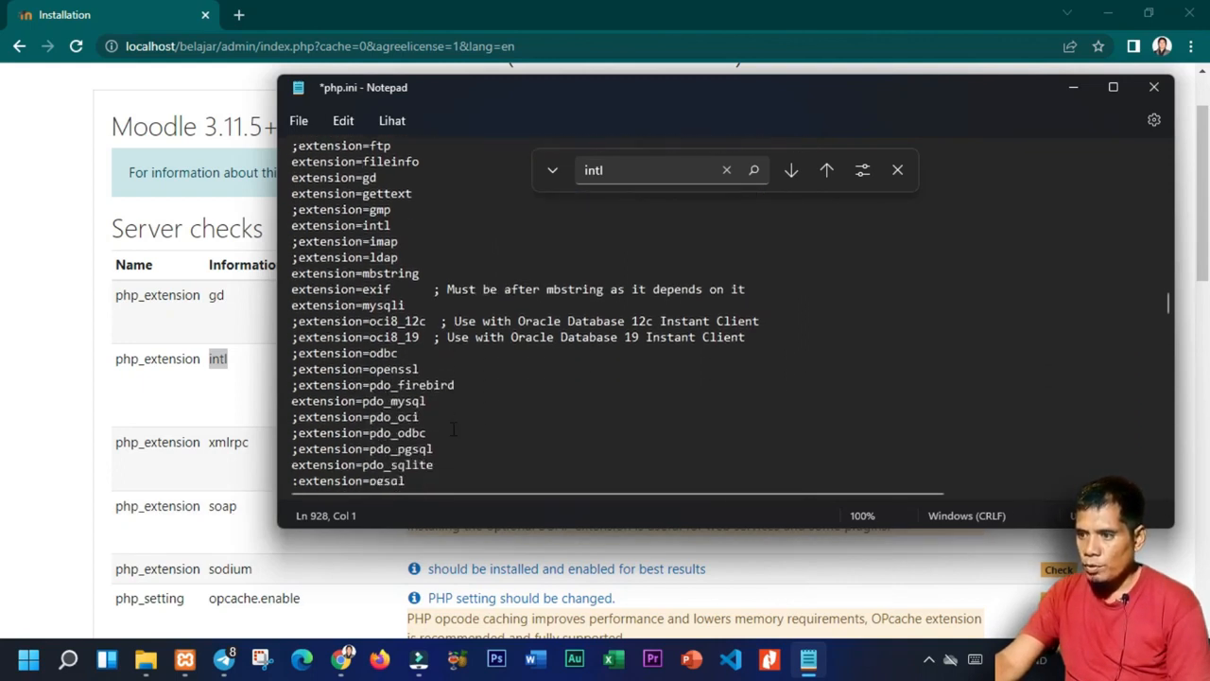
scroll(453, 430, down, 2)
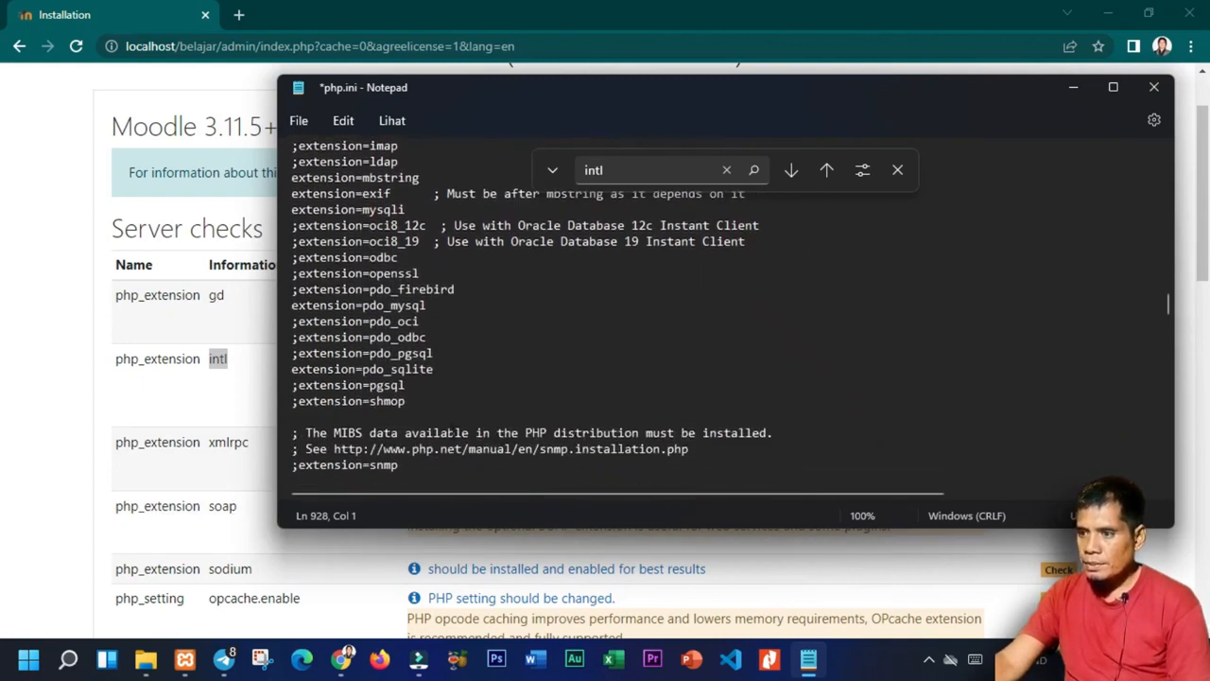
scroll(452, 435, down, 2)
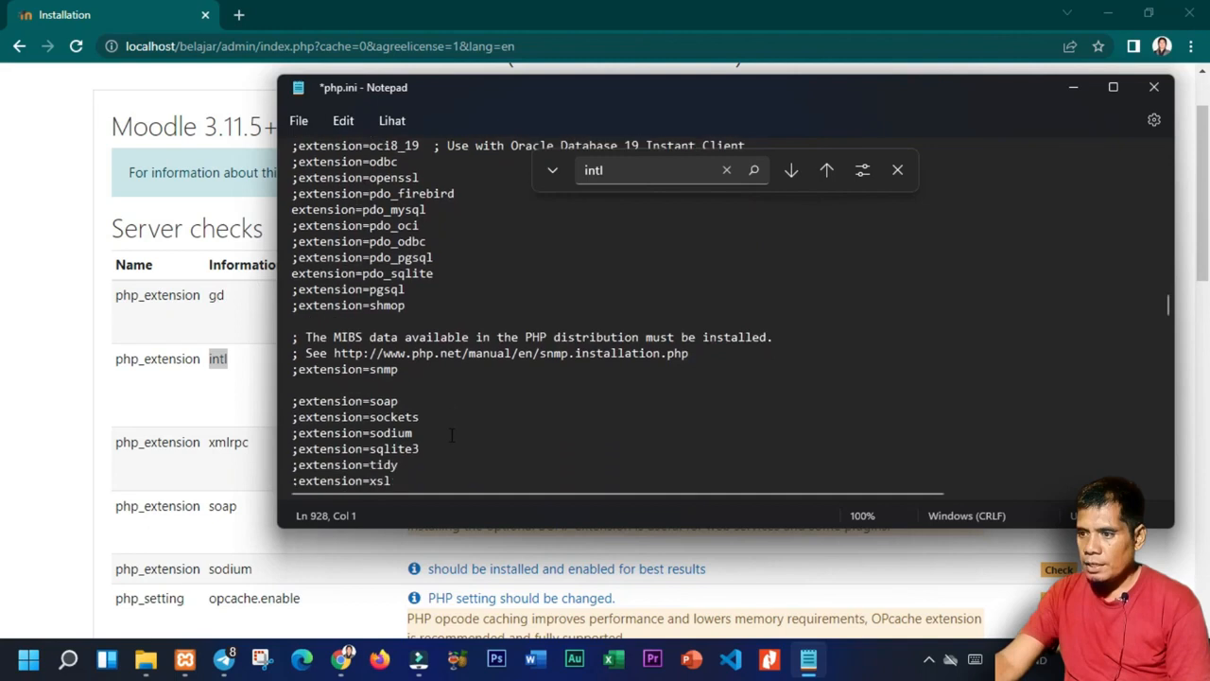
click(299, 401)
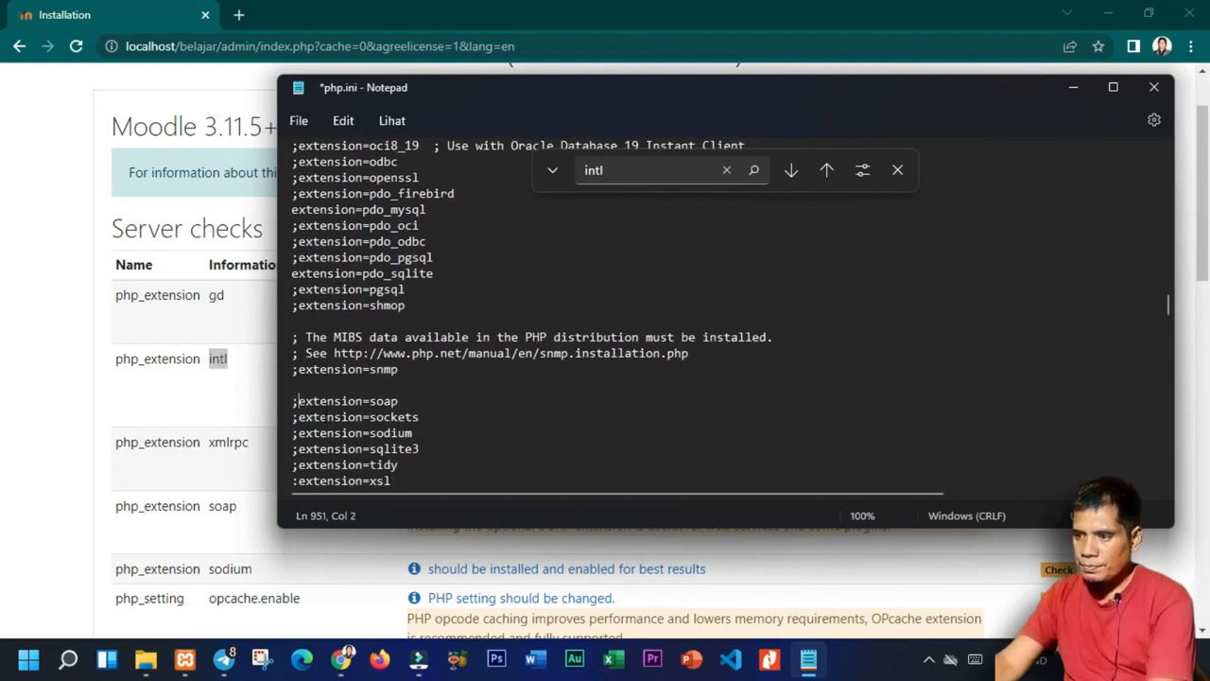
key(BackSpace)
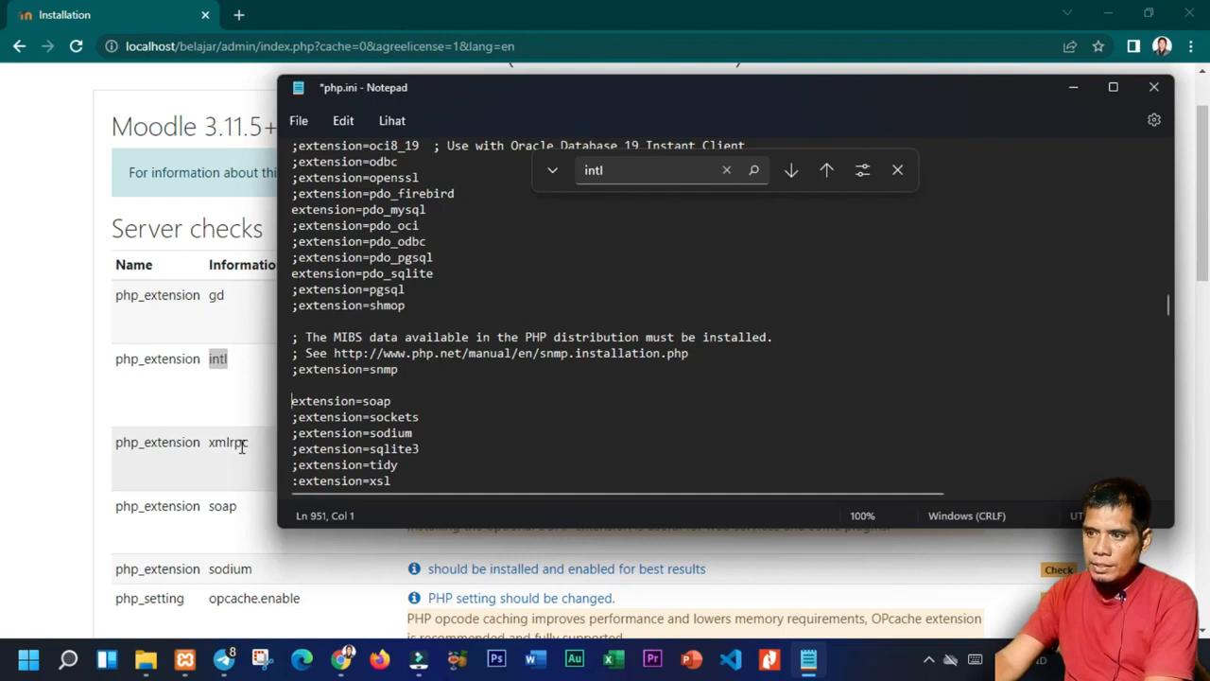
drag(467, 88, 683, 120)
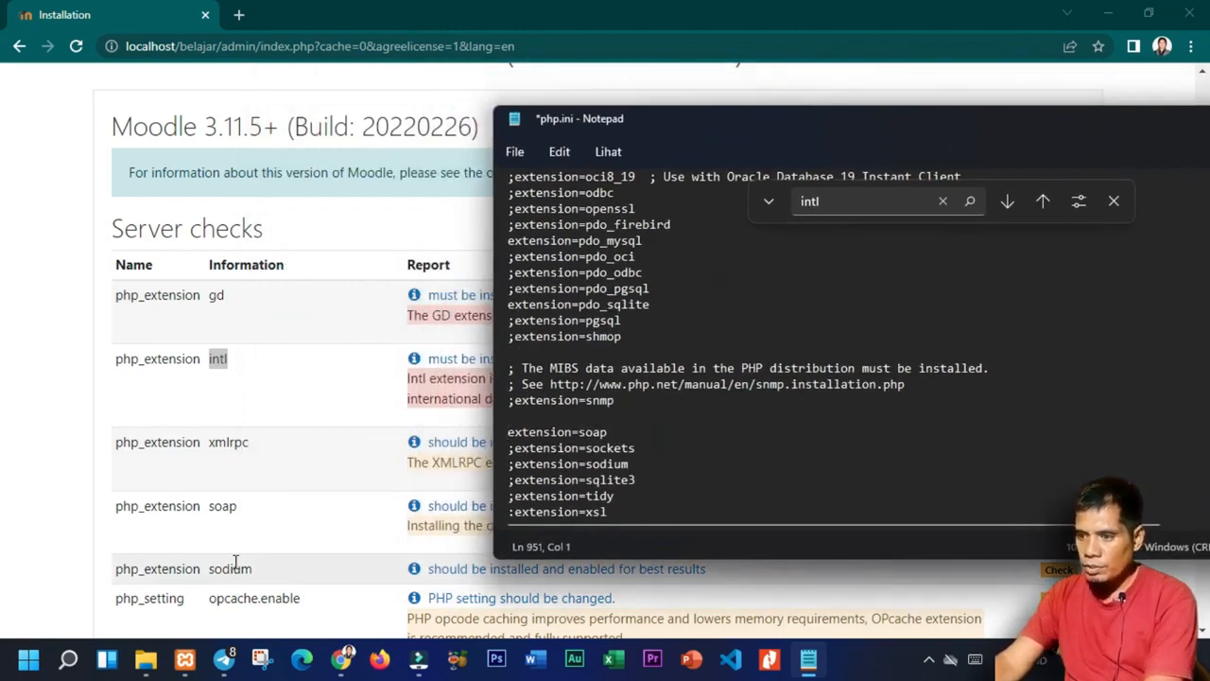
click(513, 463)
key(BackSpace)
scroll(513, 463, down, 1)
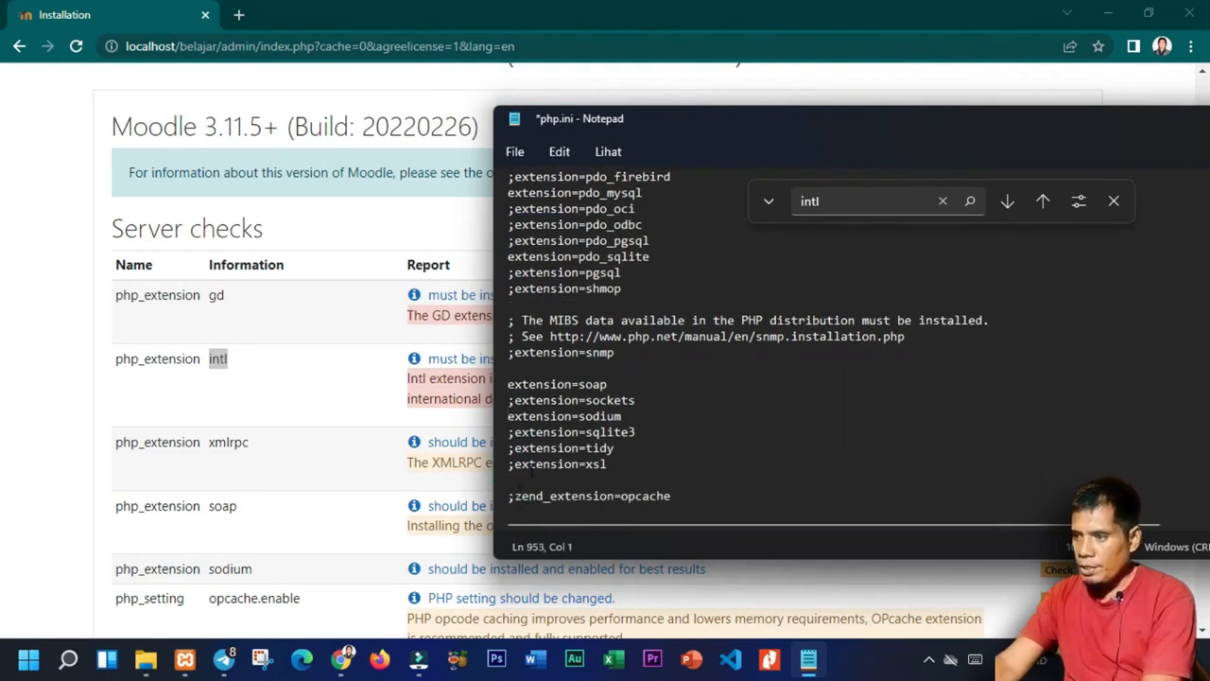
scroll(532, 470, down, 1)
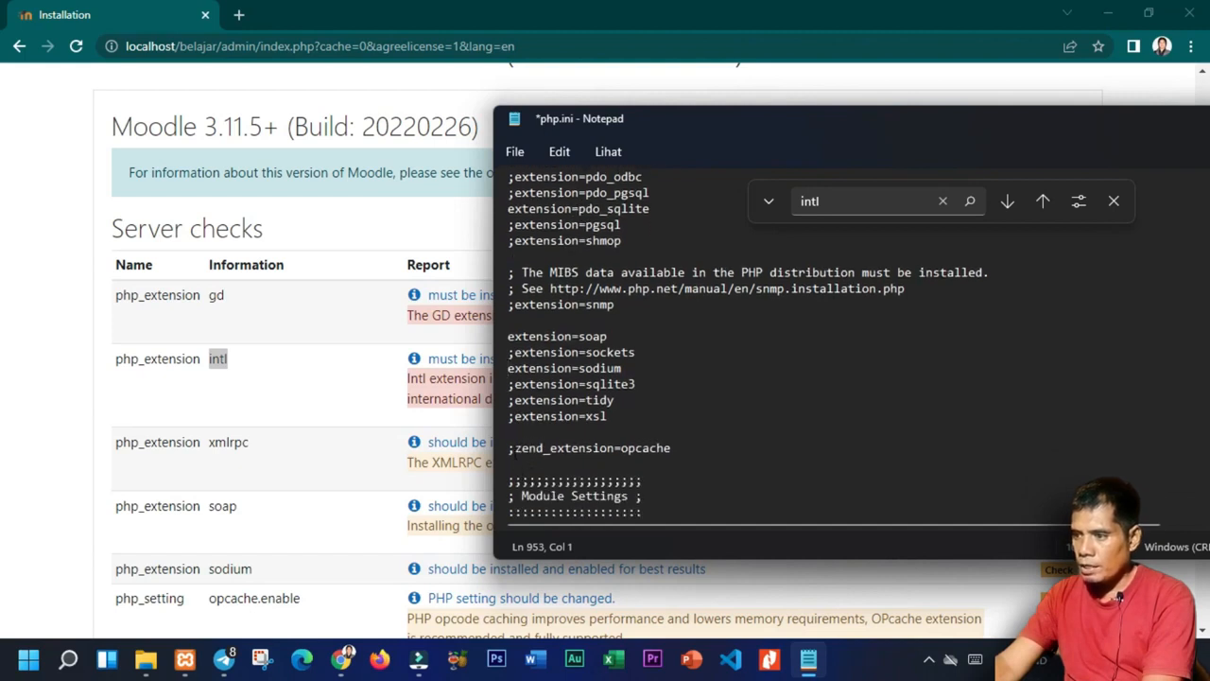
click(516, 449)
scroll(529, 456, down, 4)
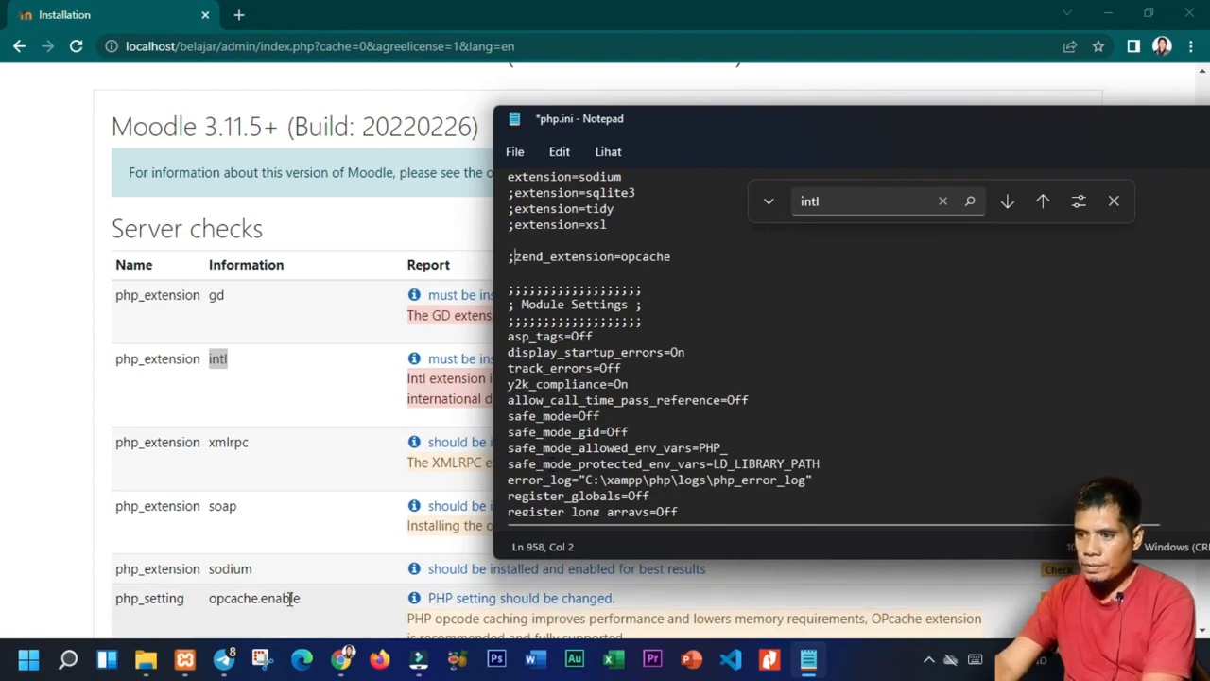
key(BackSpace)
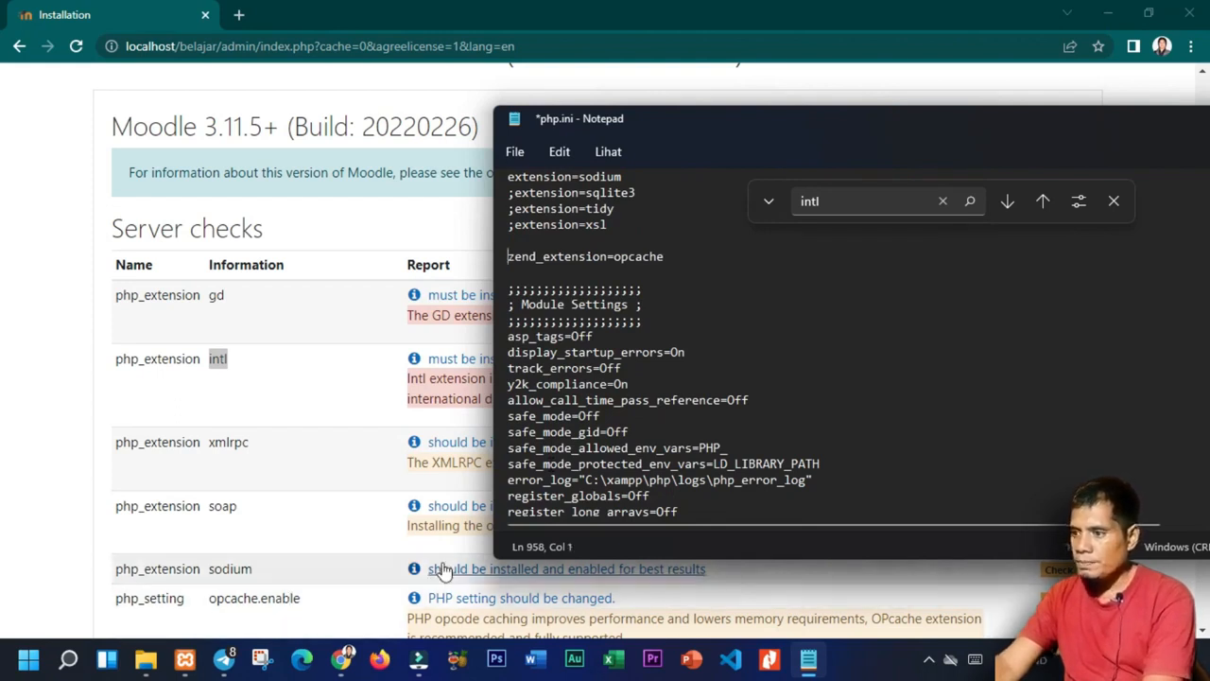
scroll(712, 498, down, 1)
scroll(712, 498, down, 4)
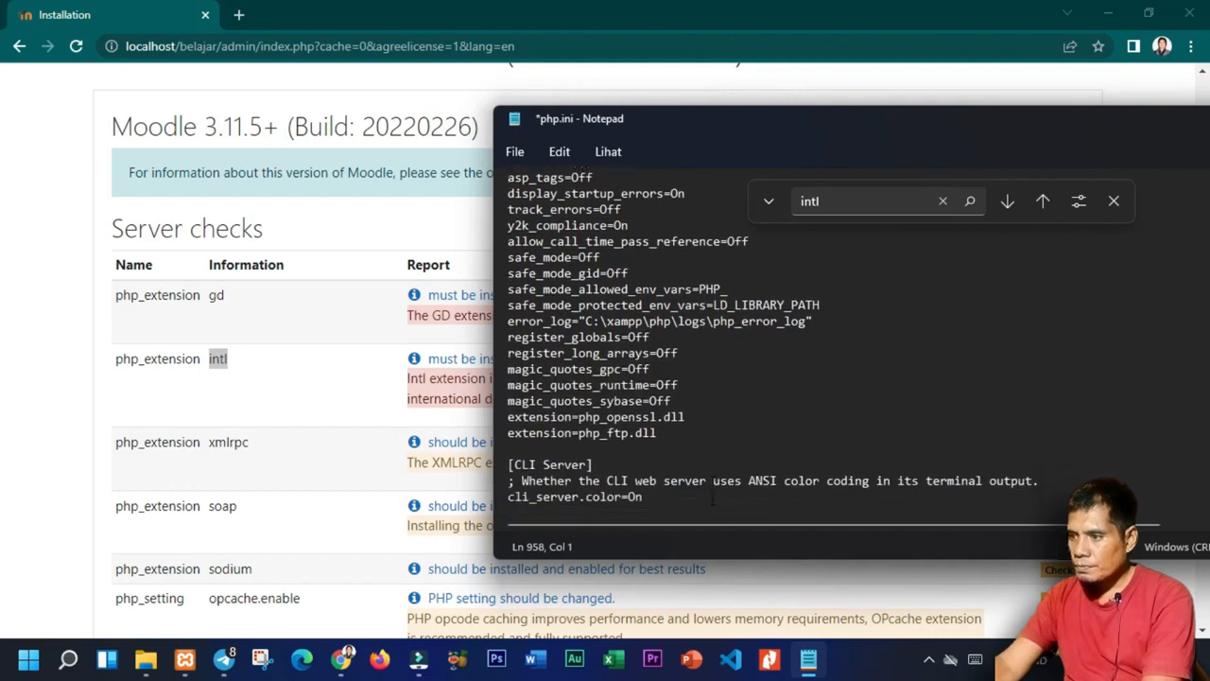
scroll(712, 498, down, 1)
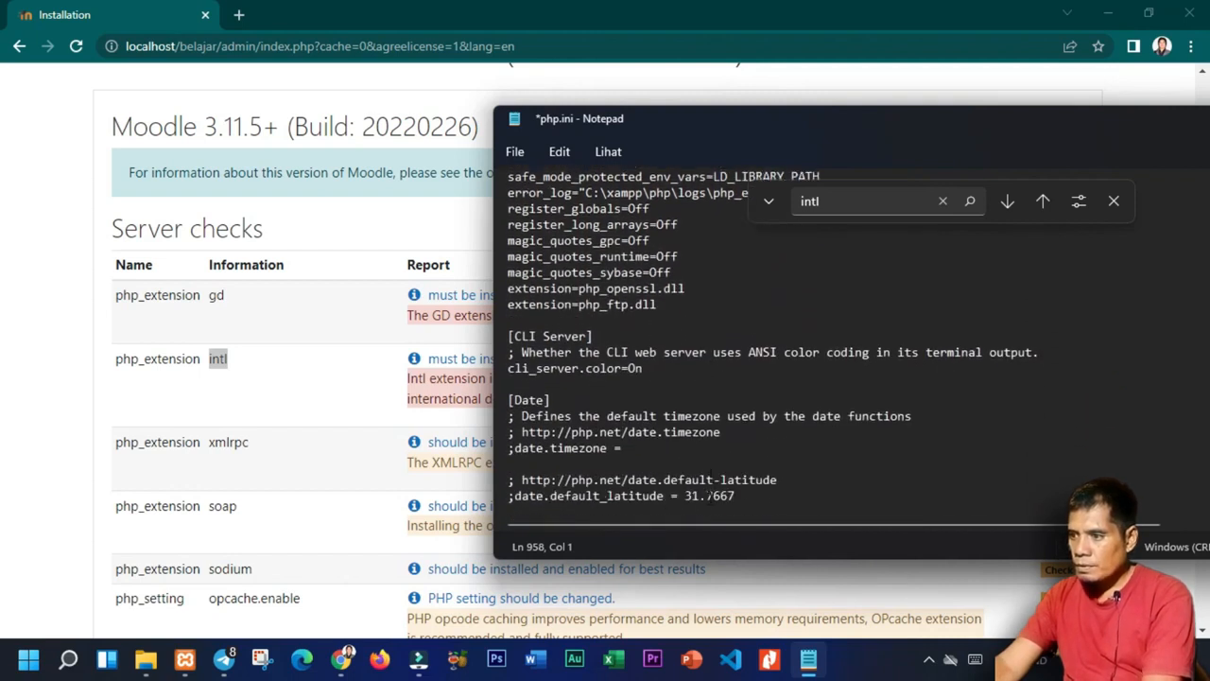
click(309, 506)
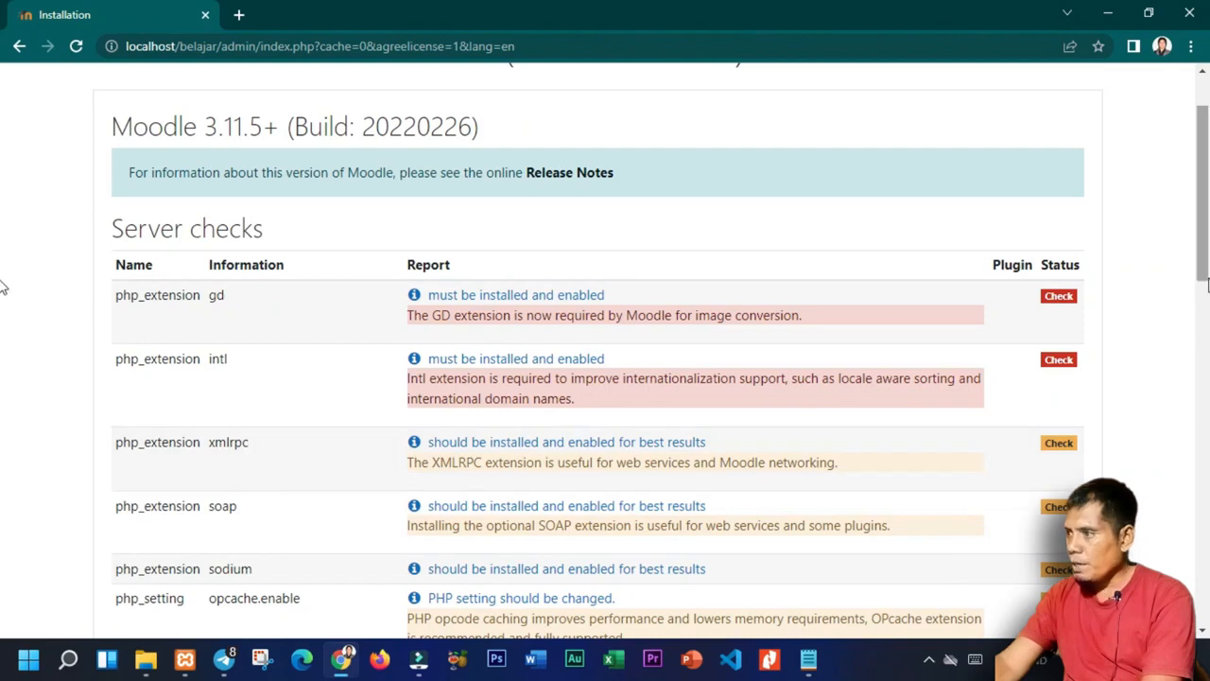
Copy 'max_input_vars' from the failing Other checks item and return to php.ini in Notepad.
scroll(3, 274, down, 4)
scroll(3, 421, down, 8)
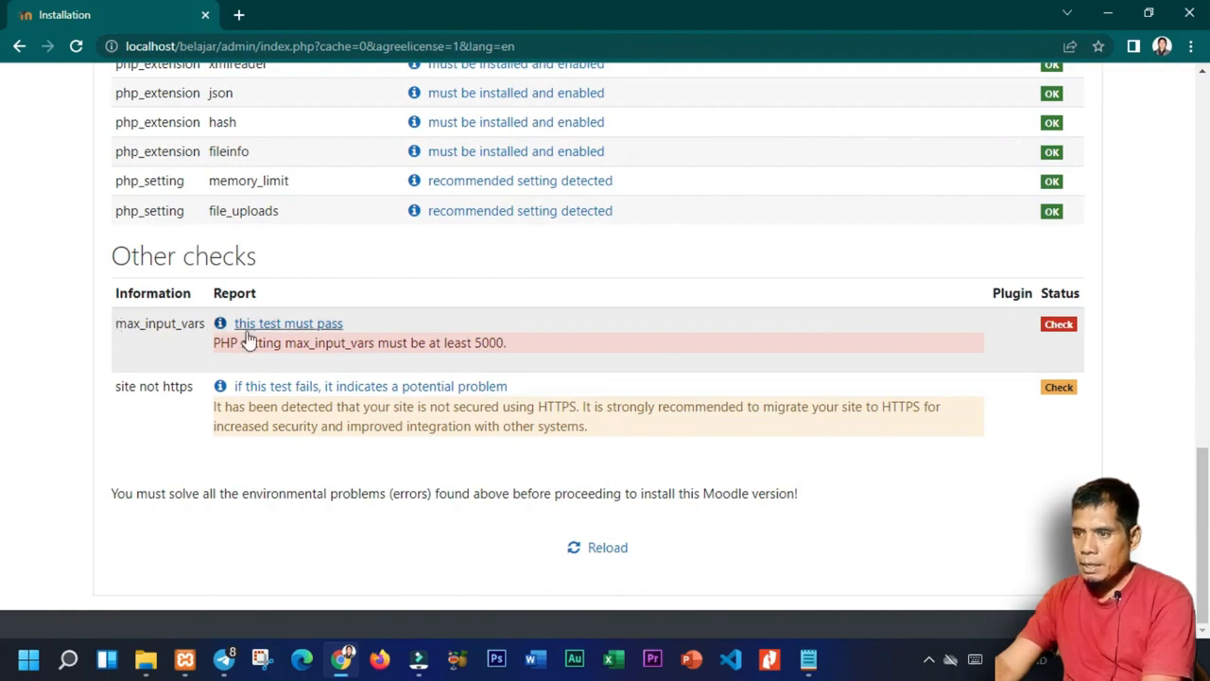
drag(287, 343, 376, 346)
key(ctrl+c)
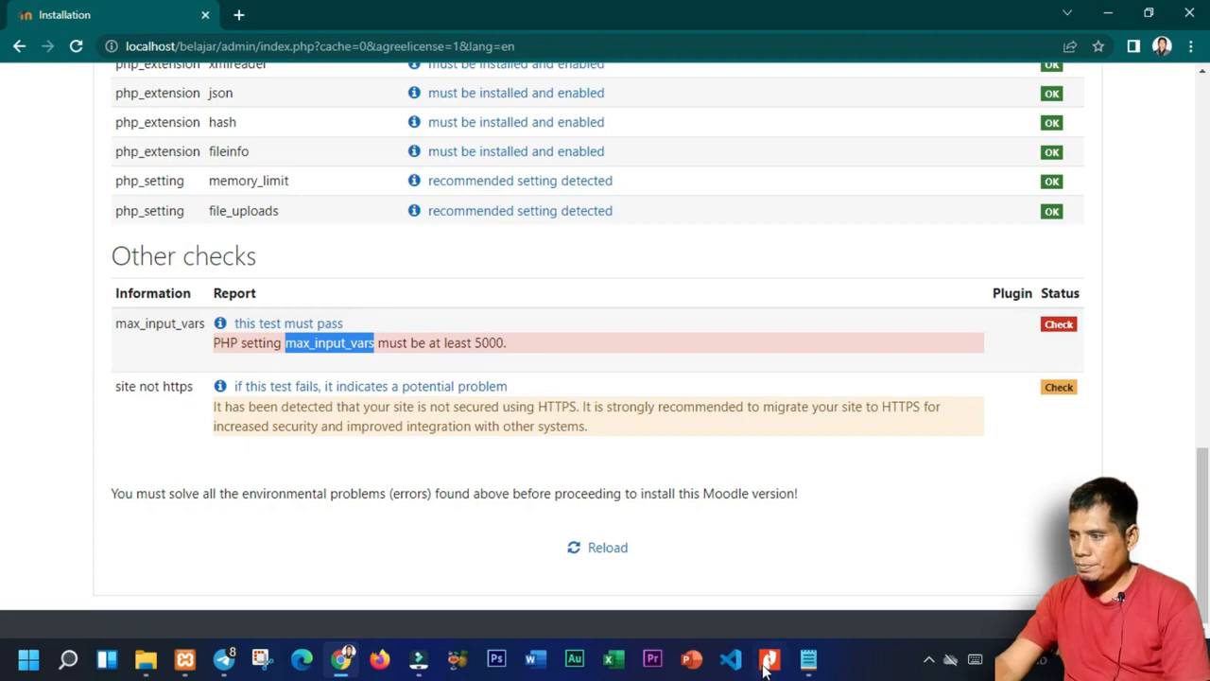
click(809, 659)
Search php.ini for the max_input_vars line.
key(ctrl+f)
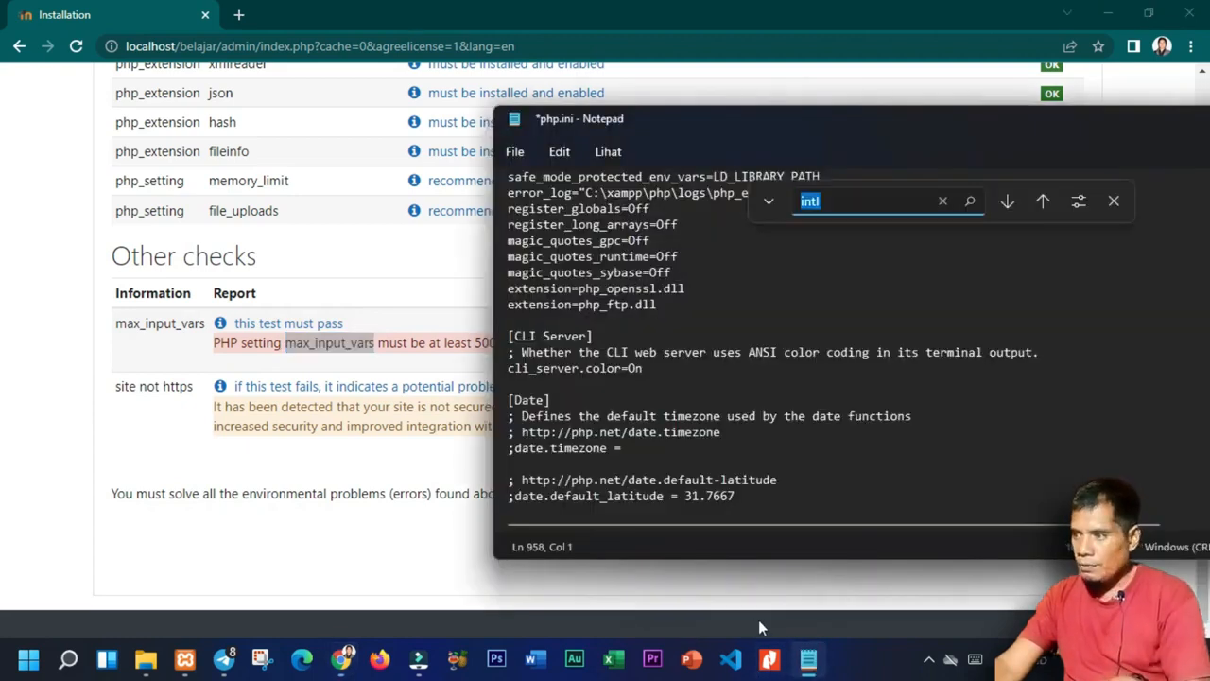
key(ctrl+v)
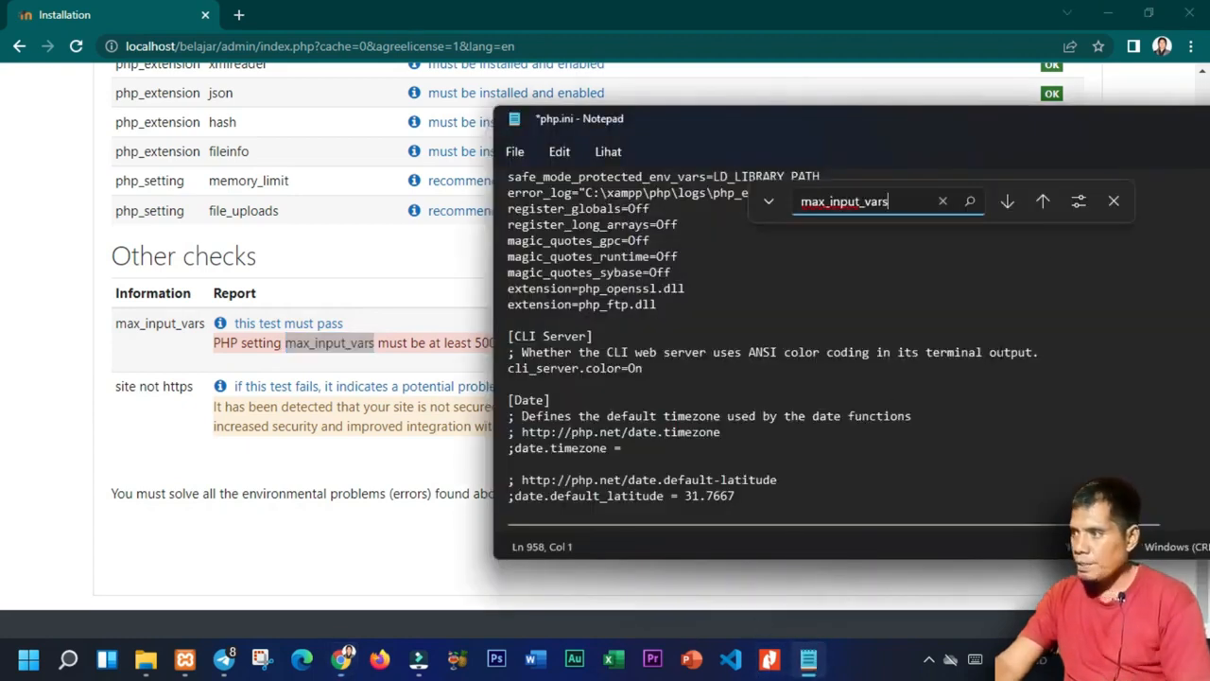
click(1005, 204)
key(Return)
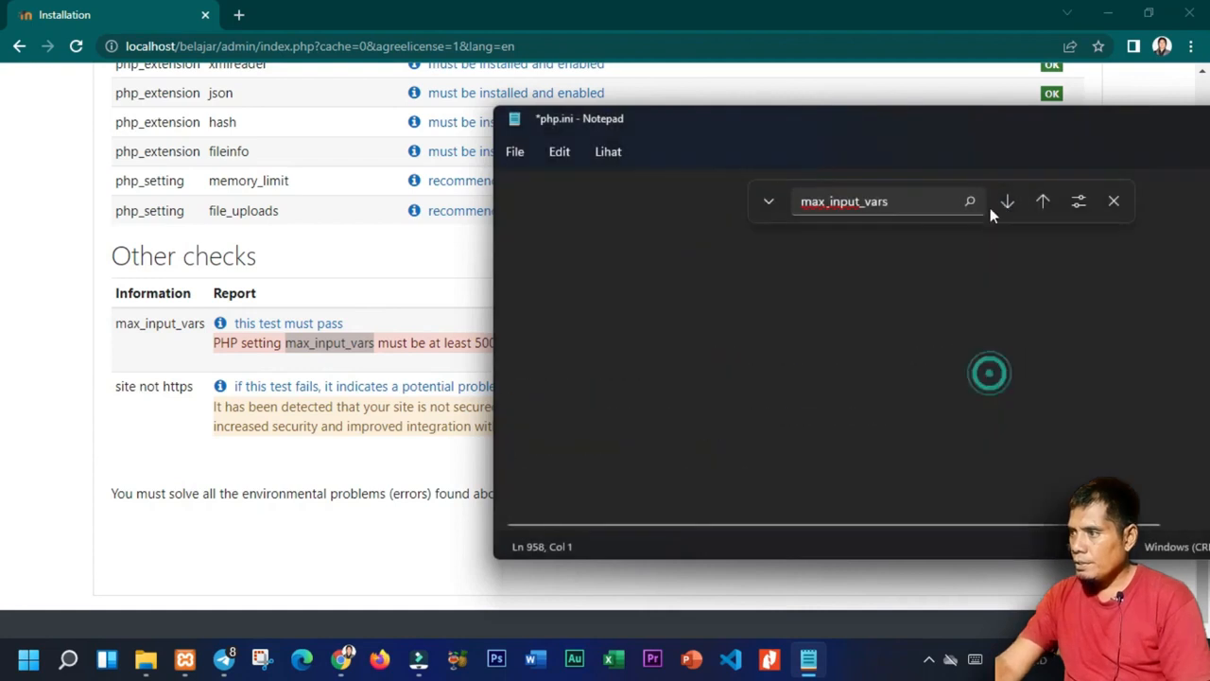
click(1043, 203)
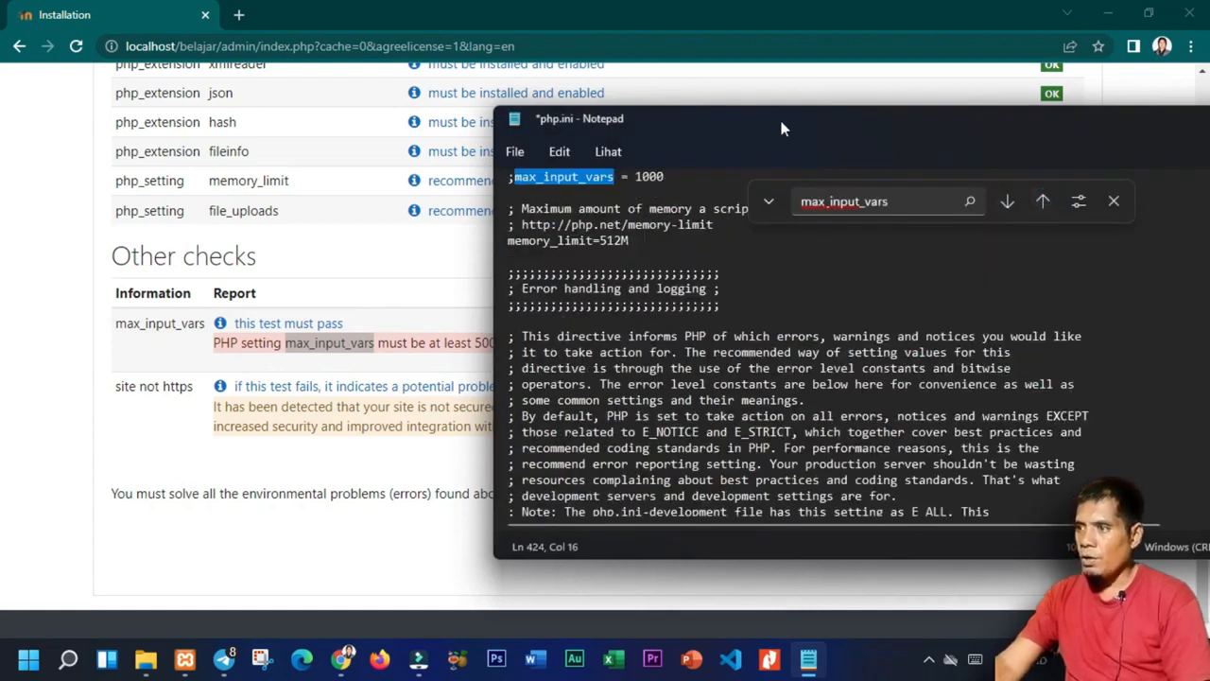
drag(655, 116, 764, 109)
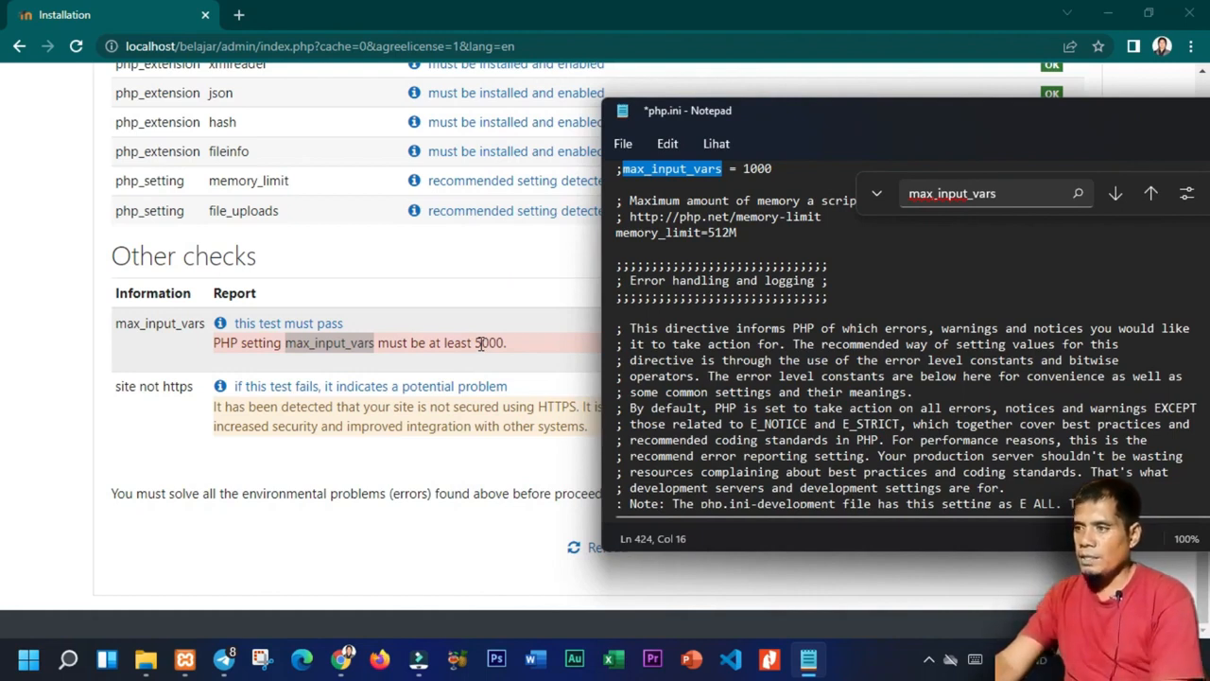
Change max_input_vars from 1000 to 5000, uncomment it, and save php.ini.
click(749, 168)
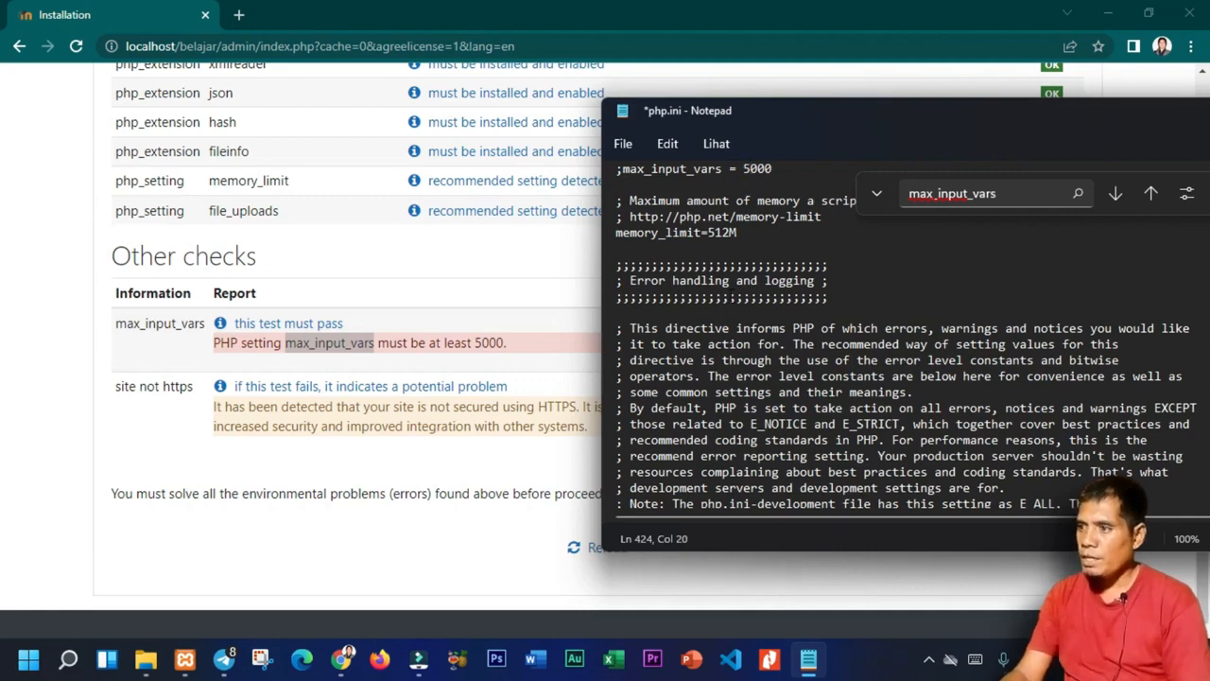
key(Page_Up)
key(ctrl+z)
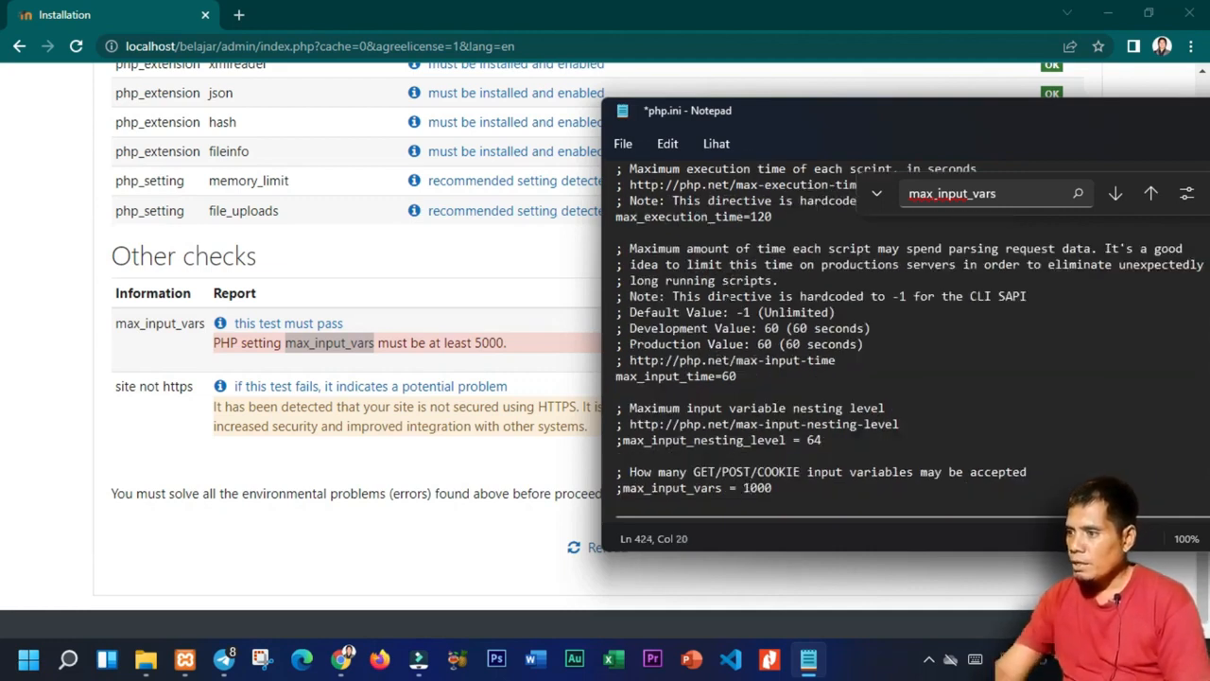
key(BackSpace)
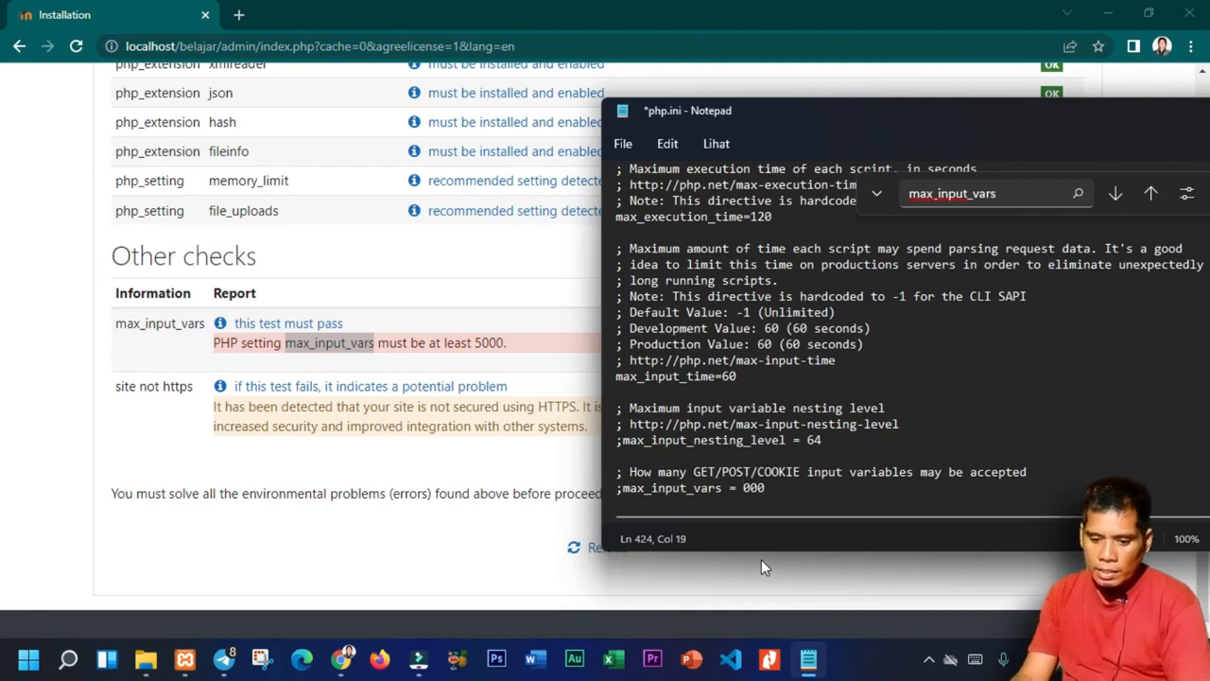
text(5)
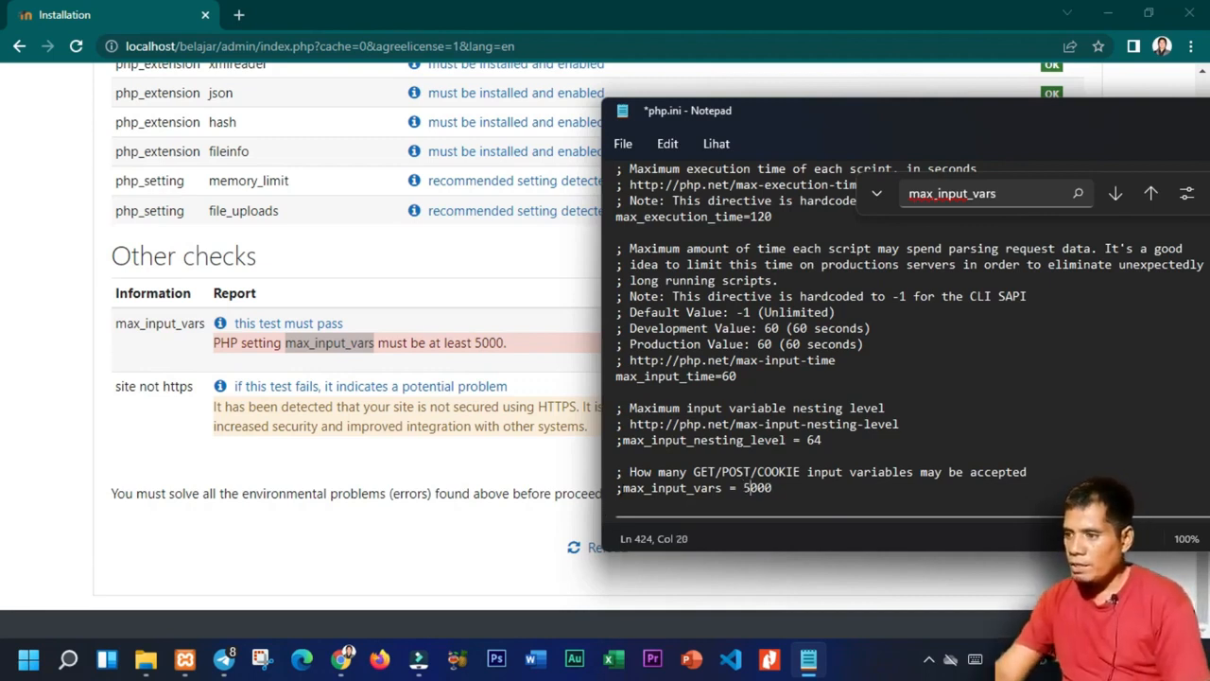
click(621, 488)
key(BackSpace)
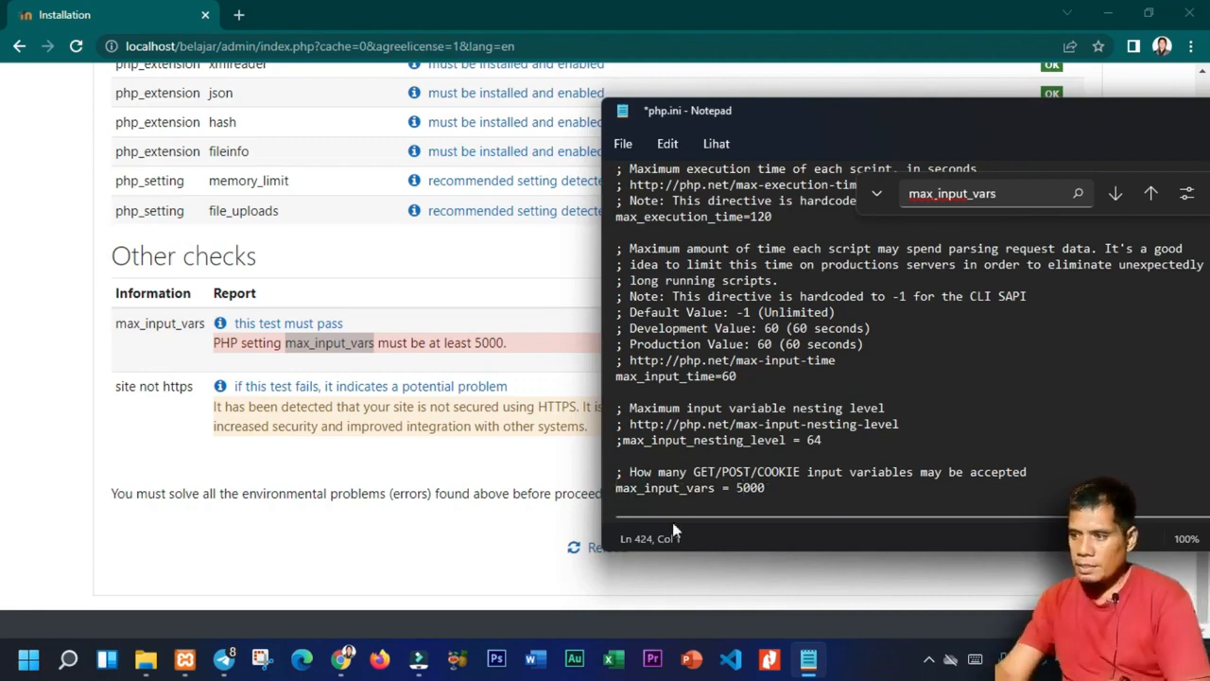
key(ctrl+s)
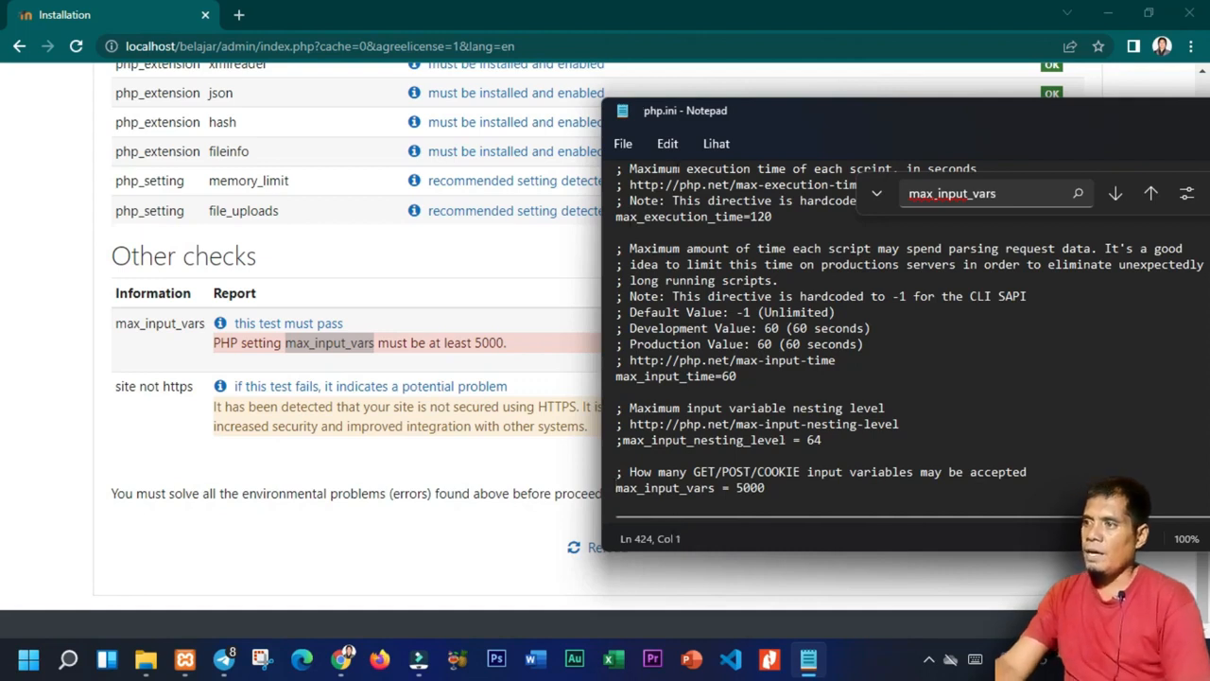
double_click(789, 113)
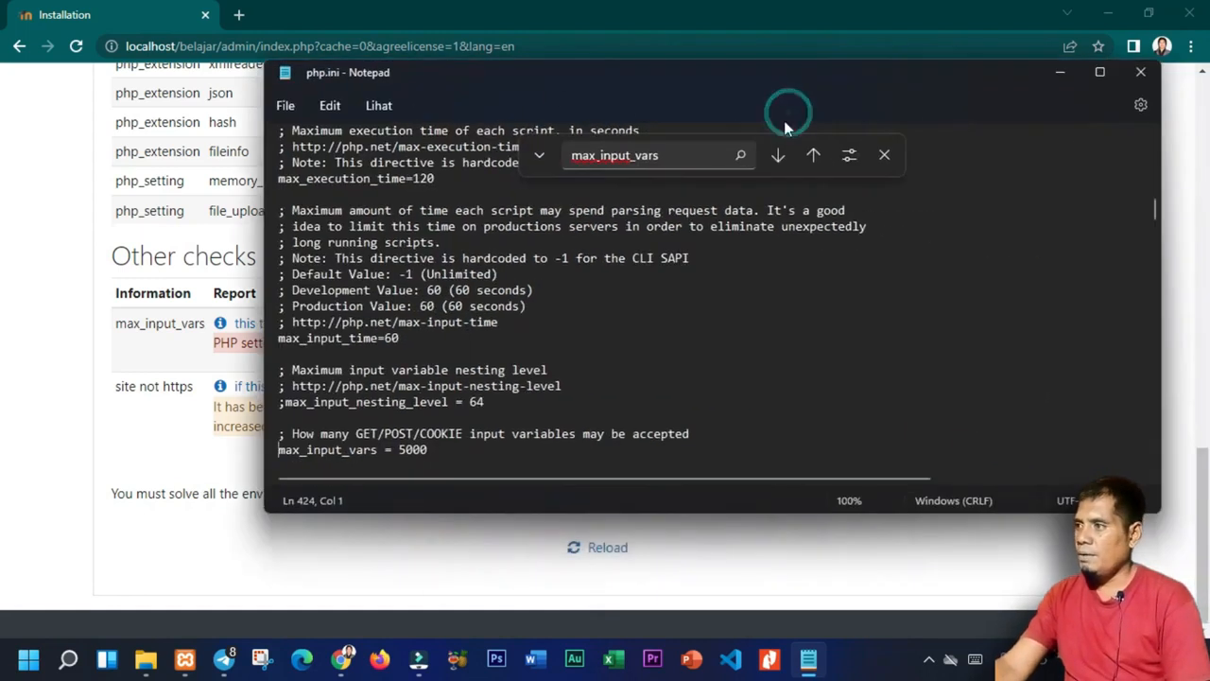
Close php.ini and reload the Moodle checks, which still flag max_input_vars, gd and intl.
click(1141, 73)
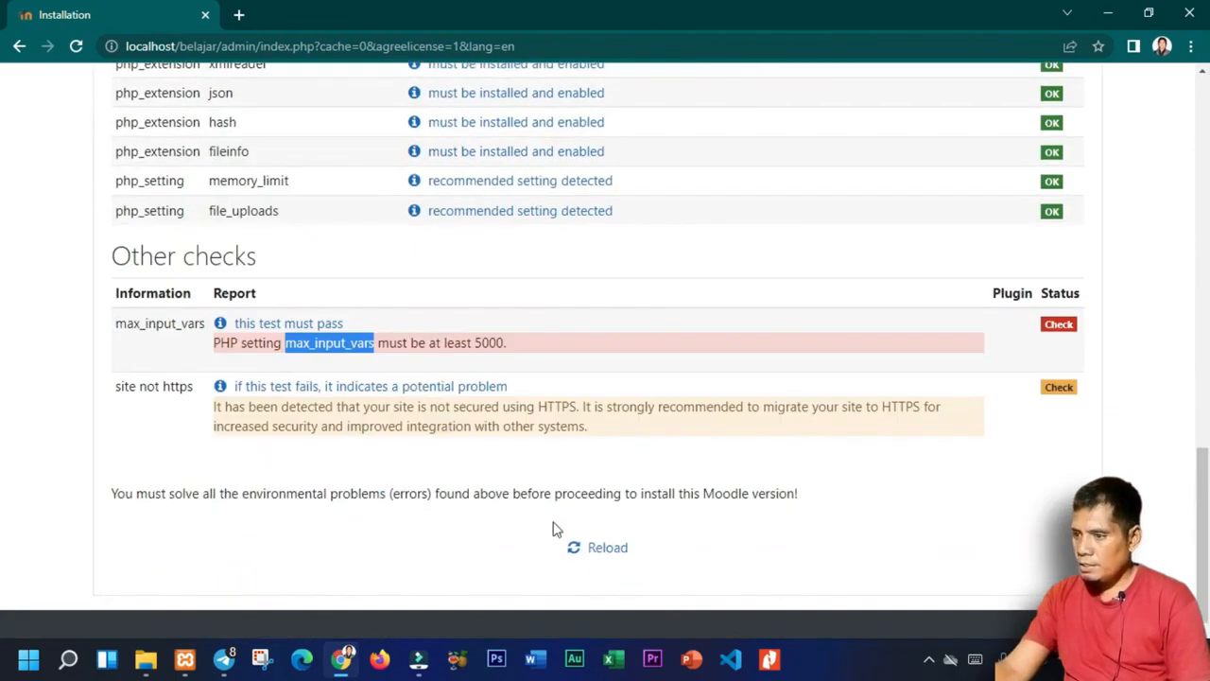
click(599, 548)
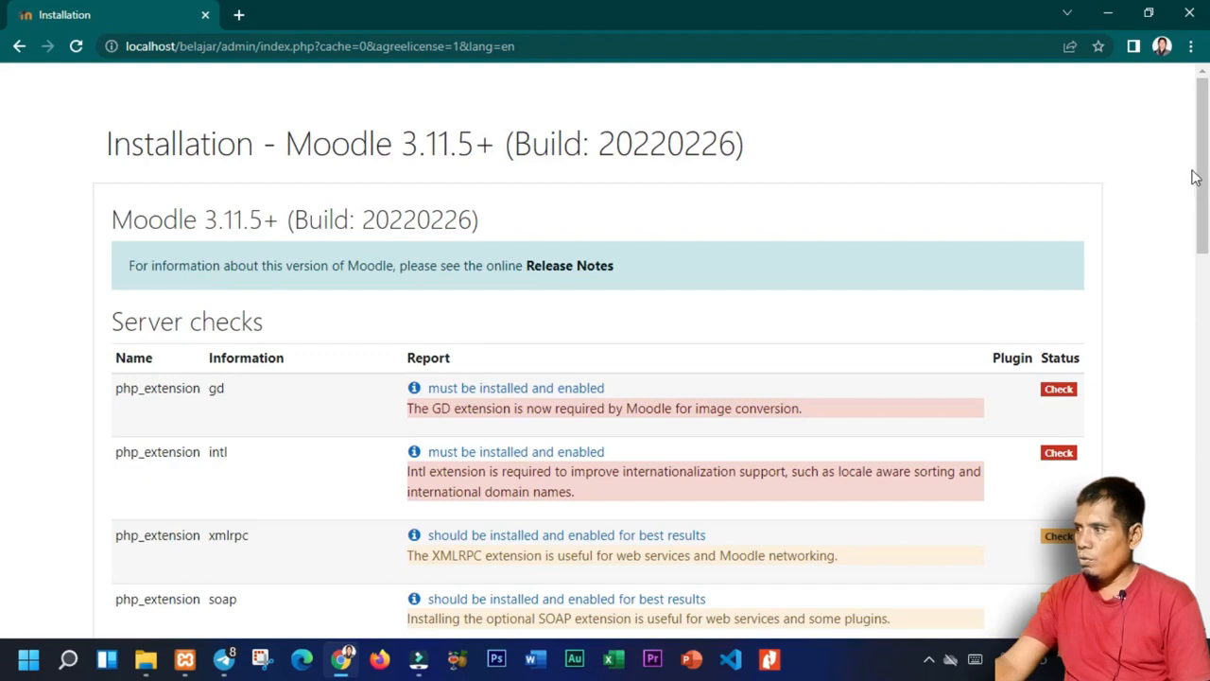
drag(1202, 194, 1206, 406)
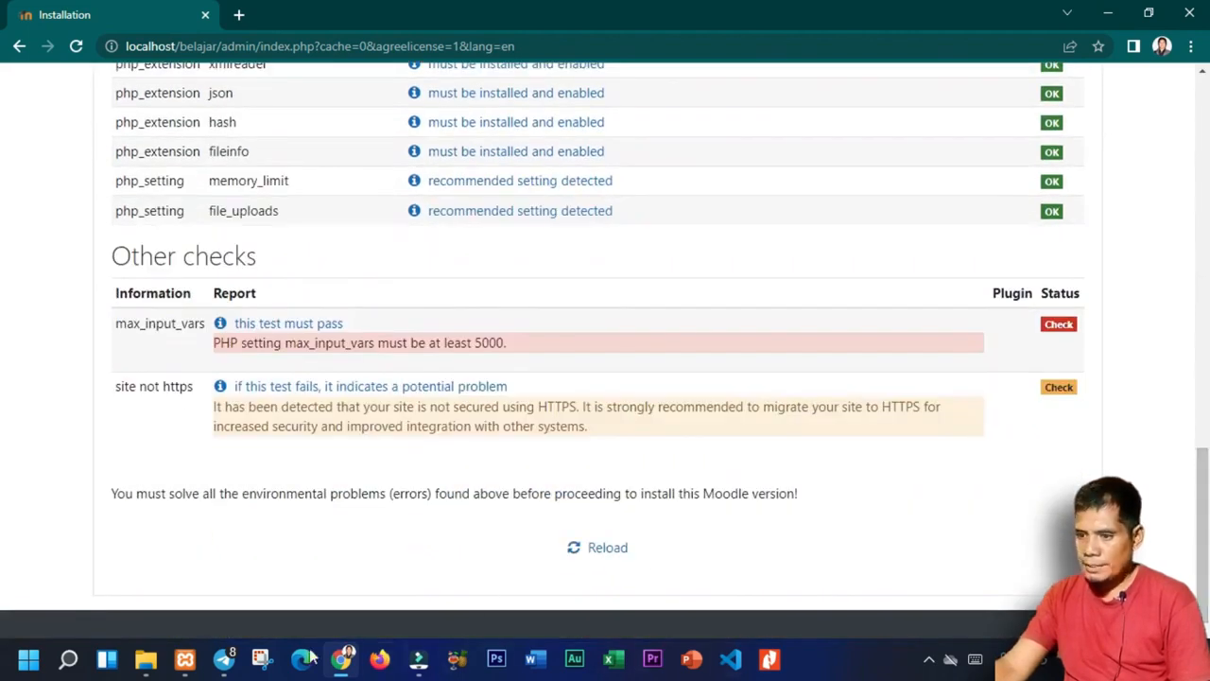
Stop and restart Apache and MySQL in XAMPP, then reload the Moodle checks.
click(184, 659)
click(547, 135)
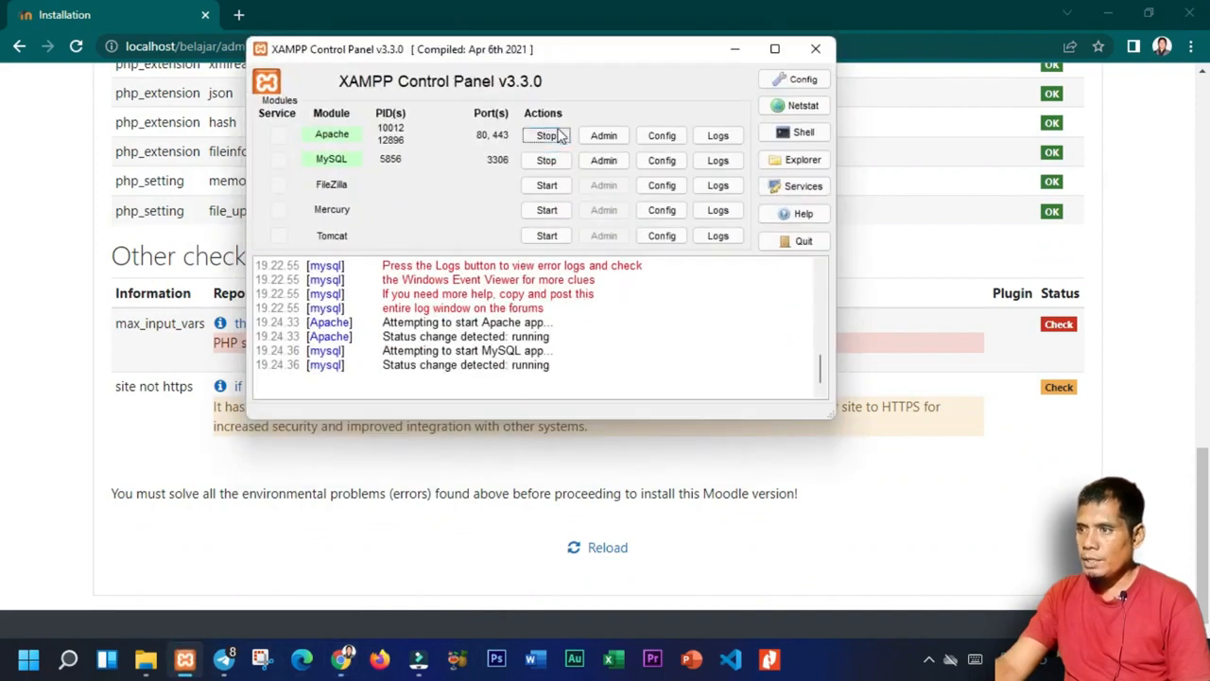
click(547, 161)
click(548, 135)
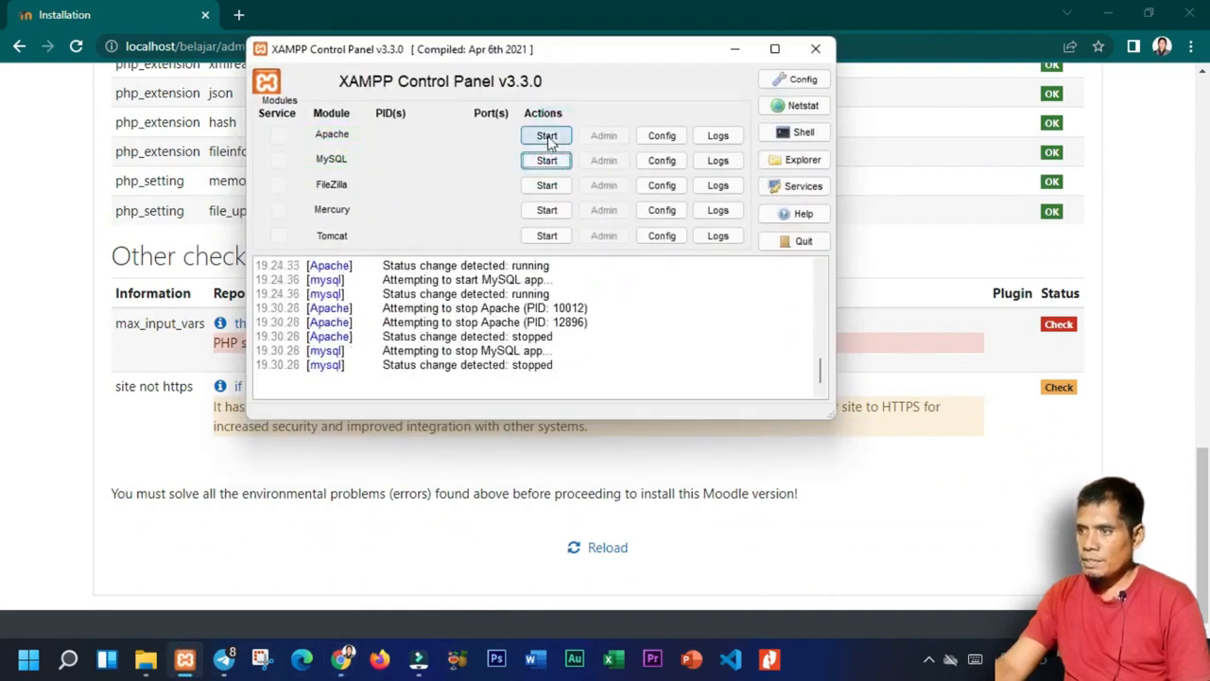
click(548, 160)
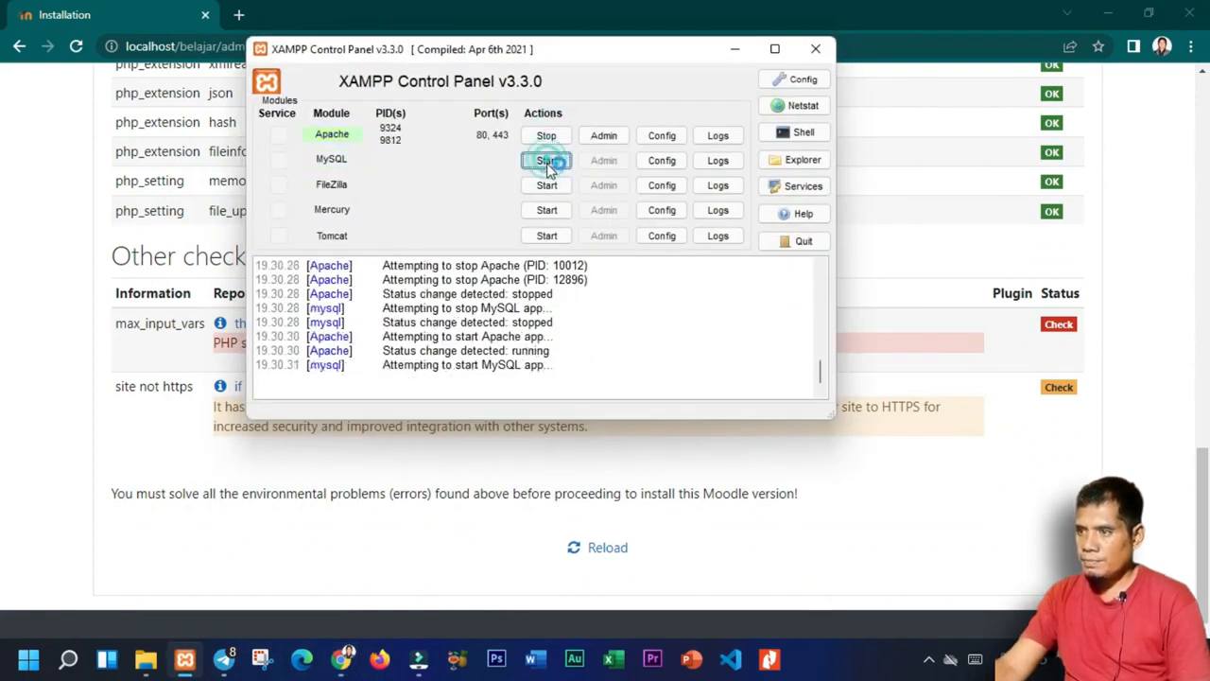
click(596, 549)
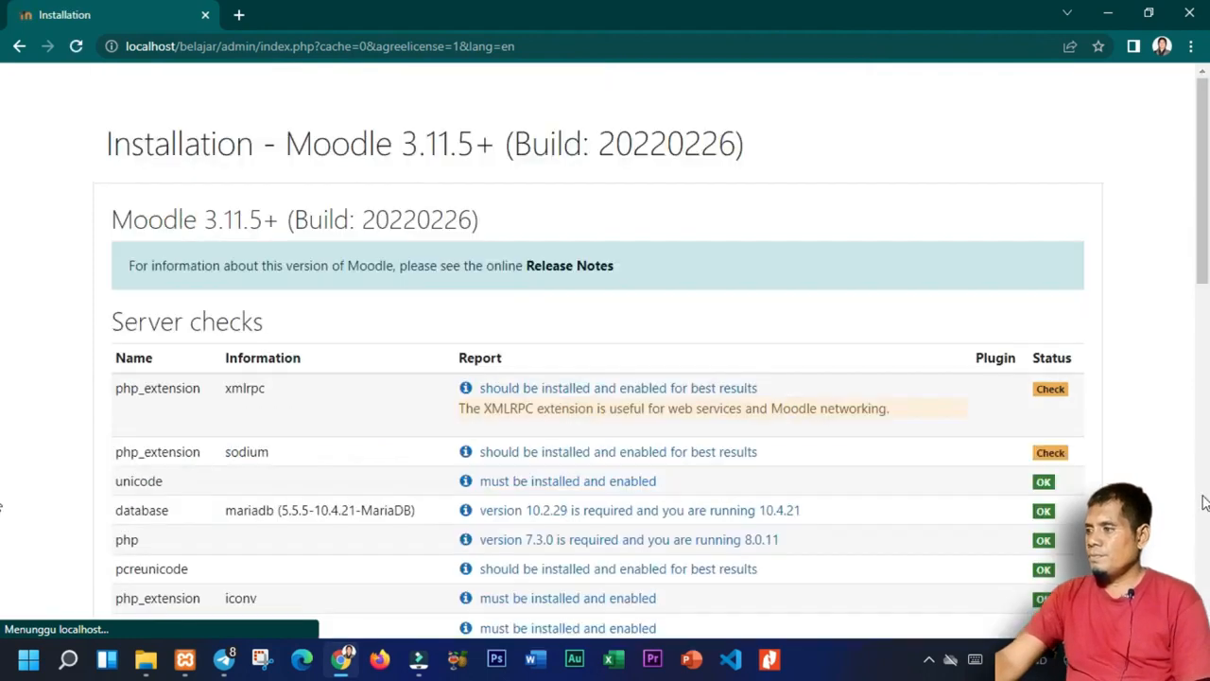
Confirm the server environment meets all minimum requirements and continue to installation.
scroll(3, 507, down, 15)
scroll(3, 508, down, 3)
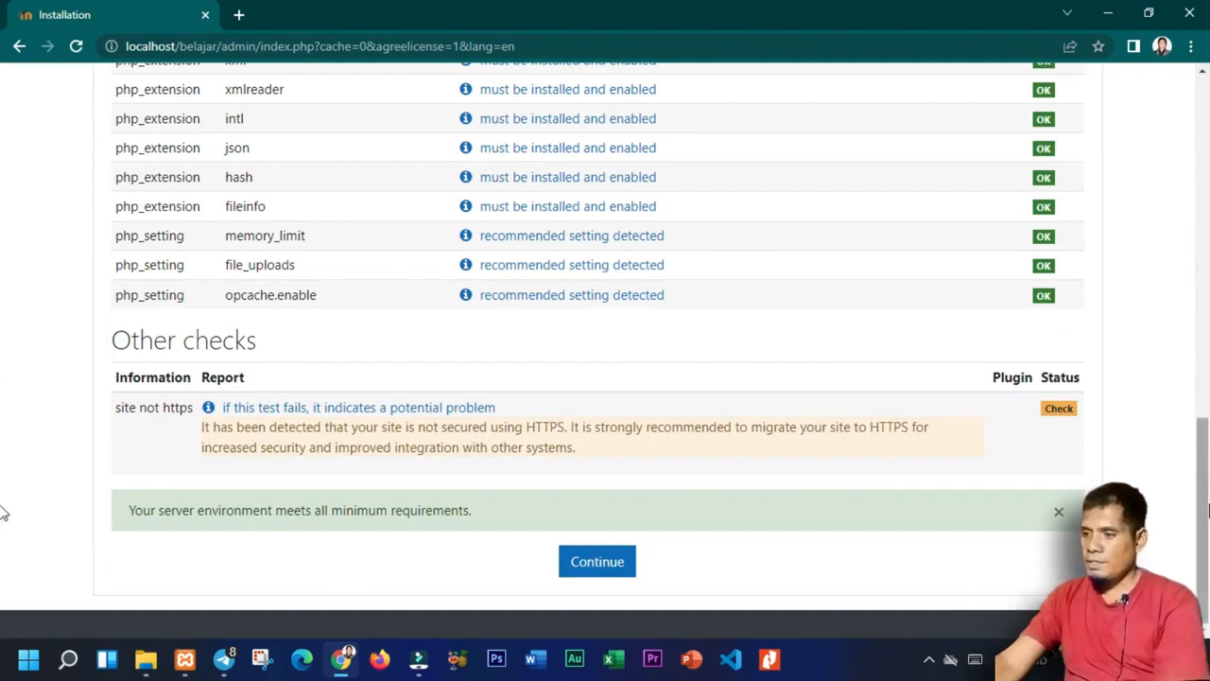
scroll(5, 345, up, 1)
drag(1208, 337, 1208, 577)
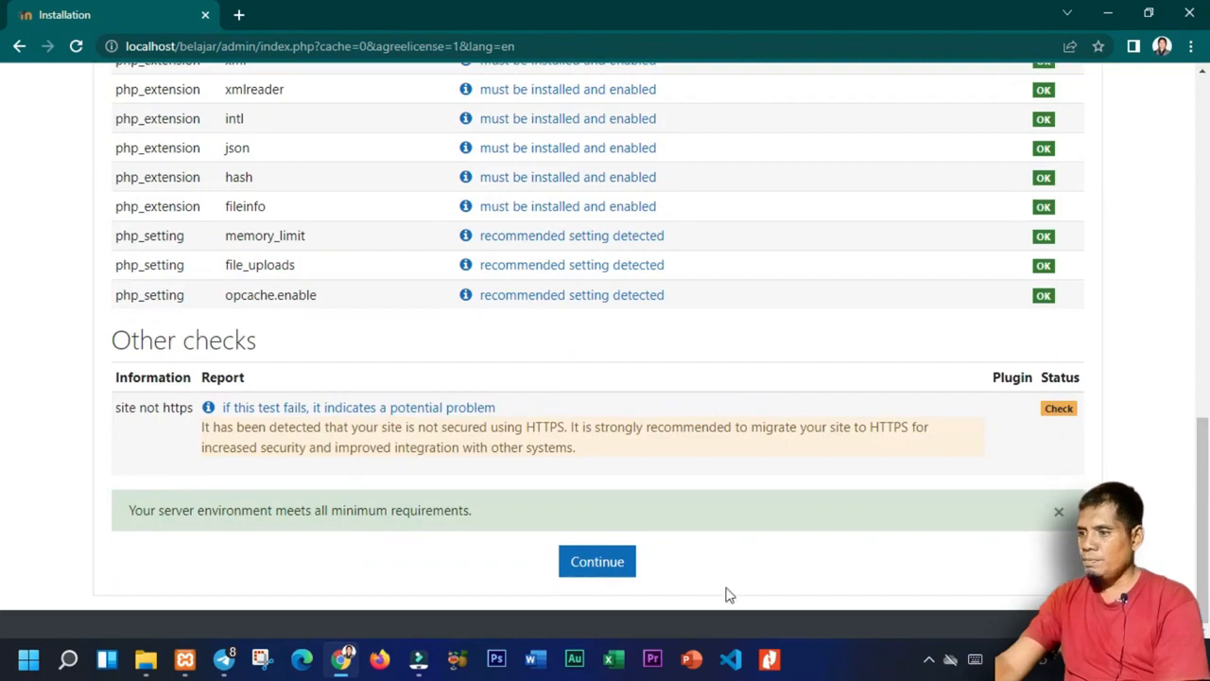
click(584, 567)
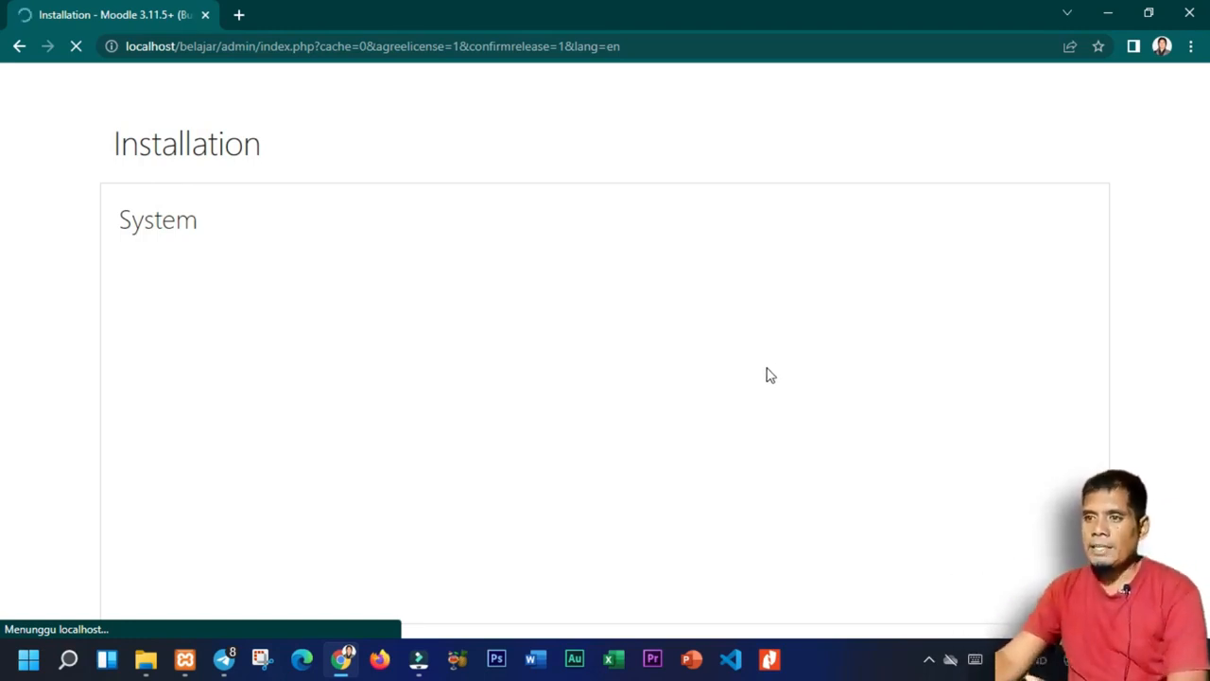
Open localhost/phpmyadmin in a new tab and check the moodle database's mdl_ tables.
click(239, 16)
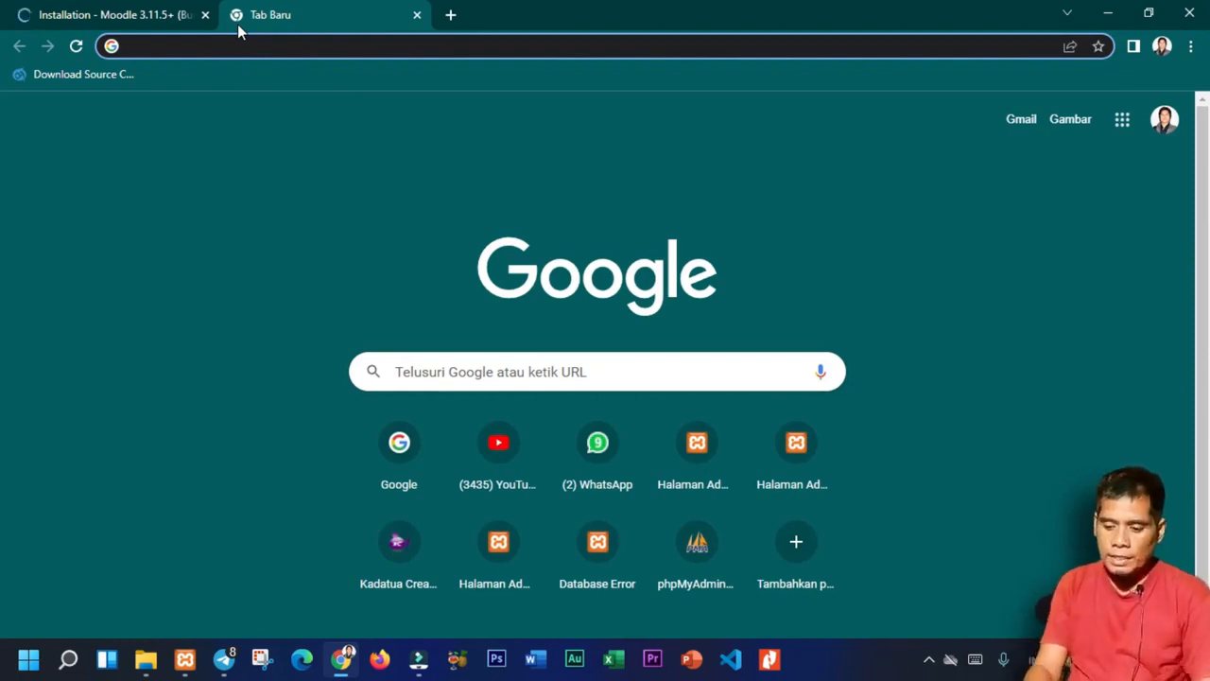
text(lo)
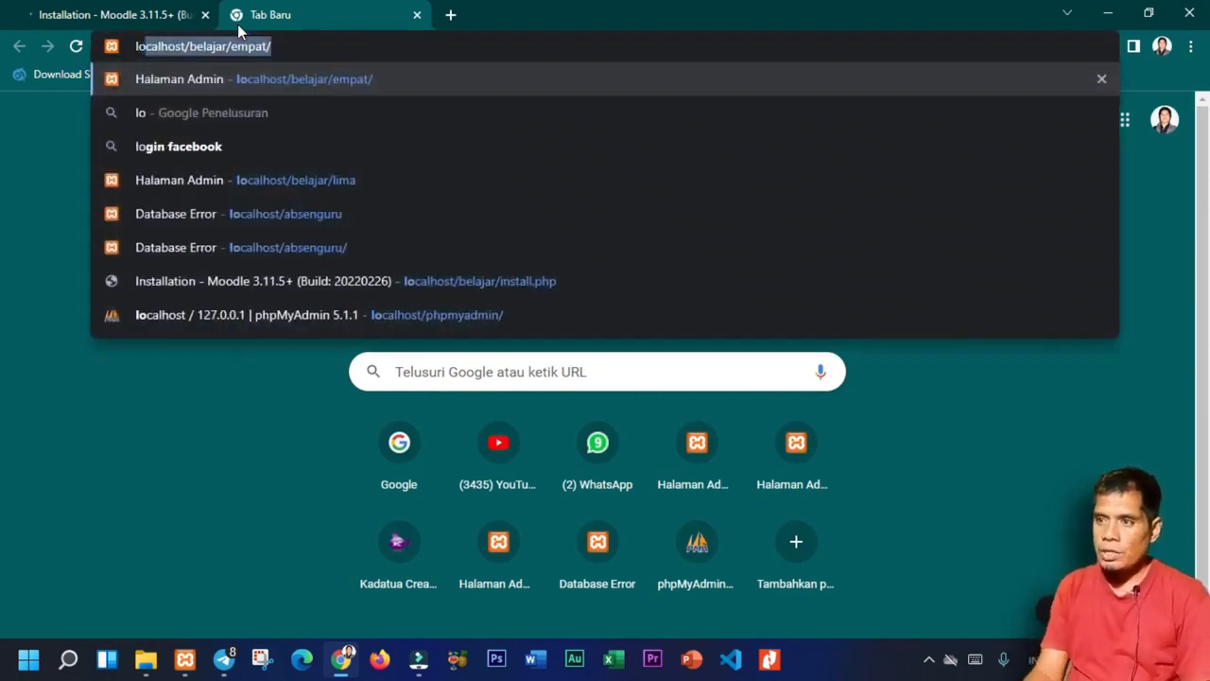
text(calhost/php)
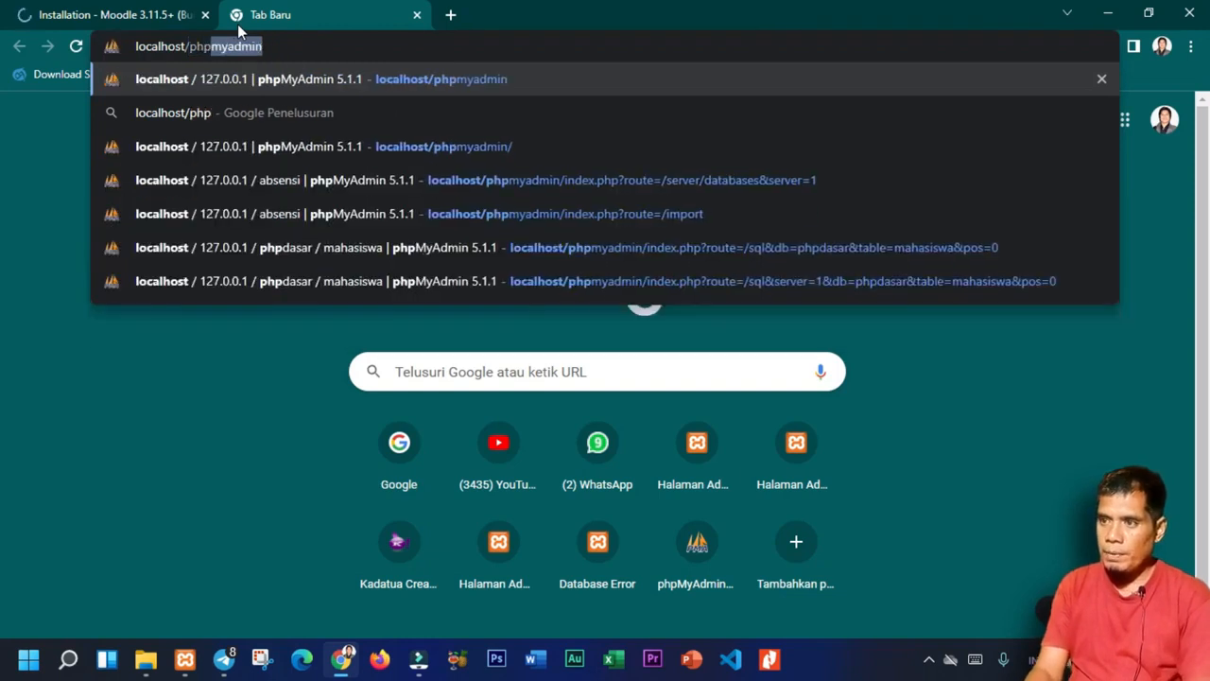
key(Return)
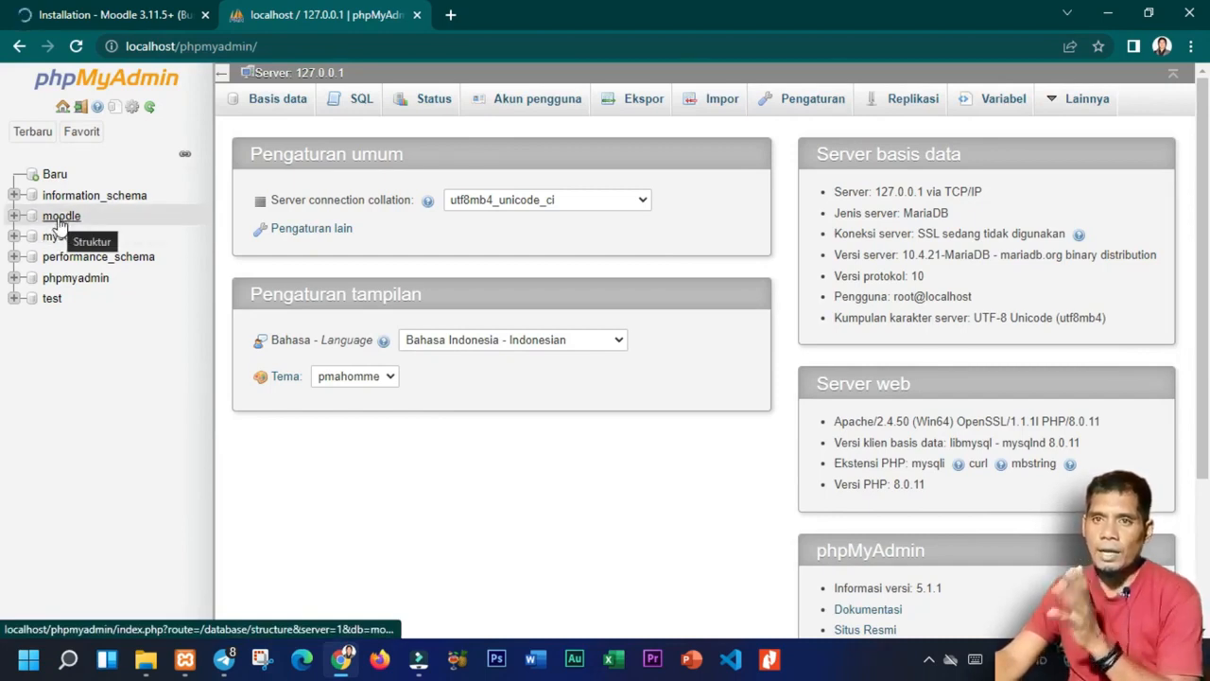
click(14, 215)
scroll(113, 397, down, 10)
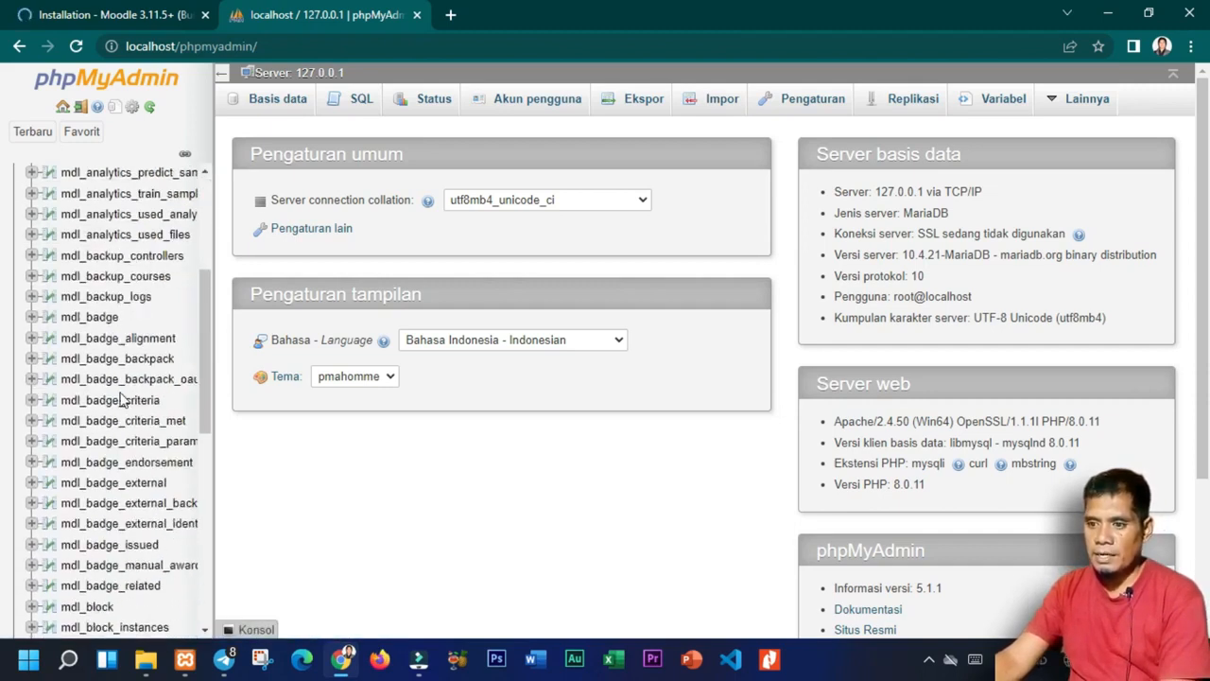
scroll(123, 512, up, 2)
scroll(170, 538, down, 4)
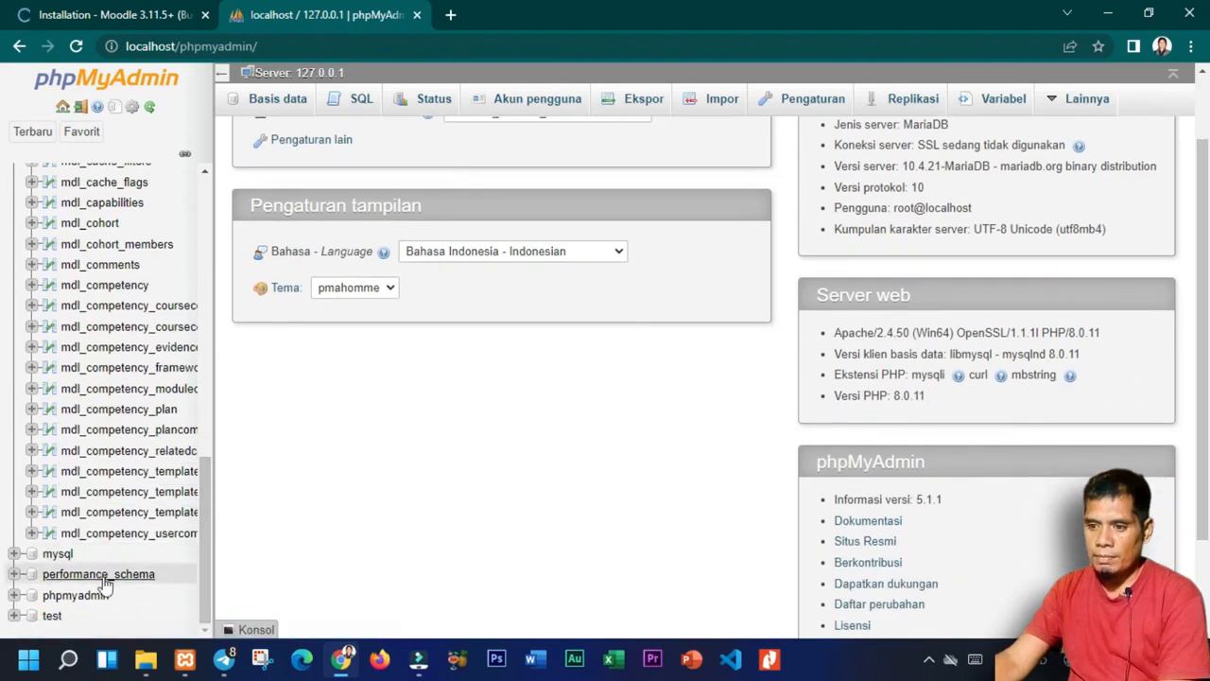
scroll(151, 312, up, 10)
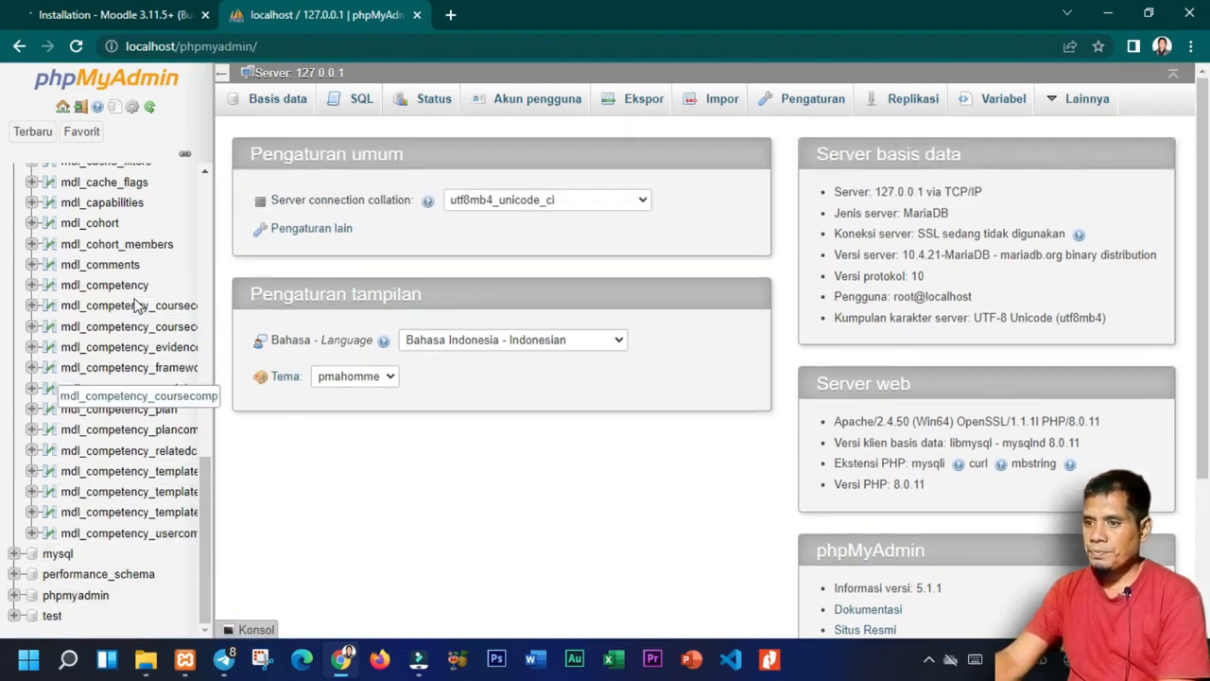
scroll(146, 235, up, 3)
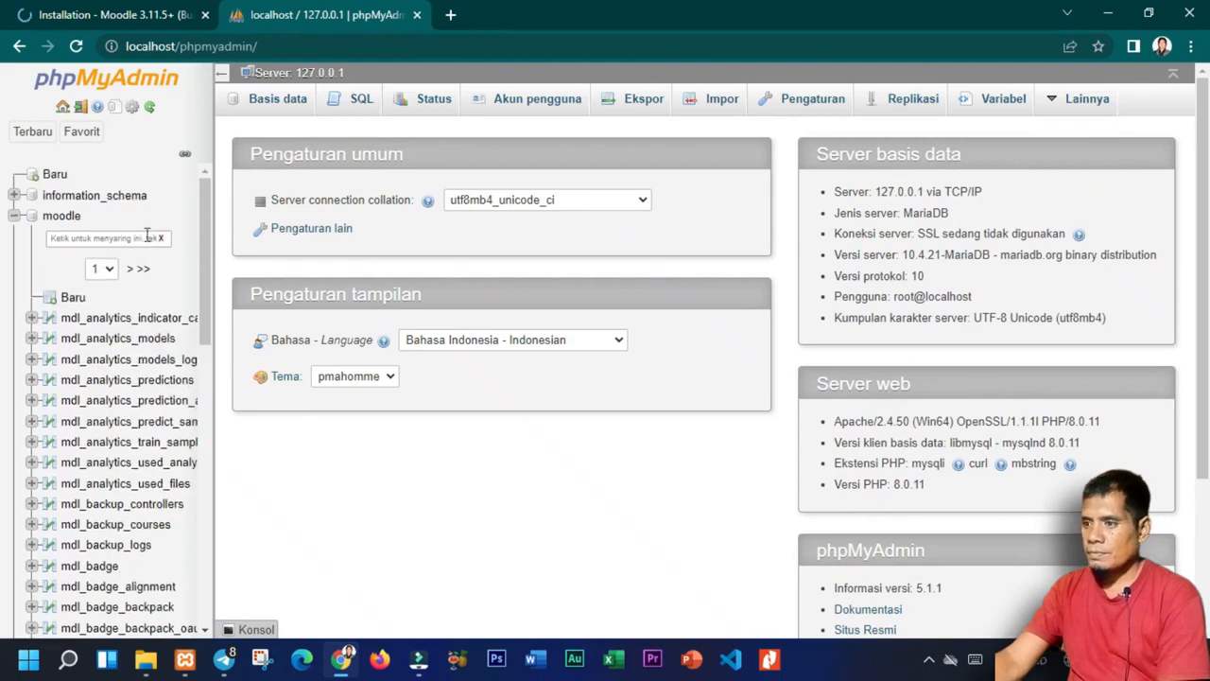
scroll(419, 445, down, 1)
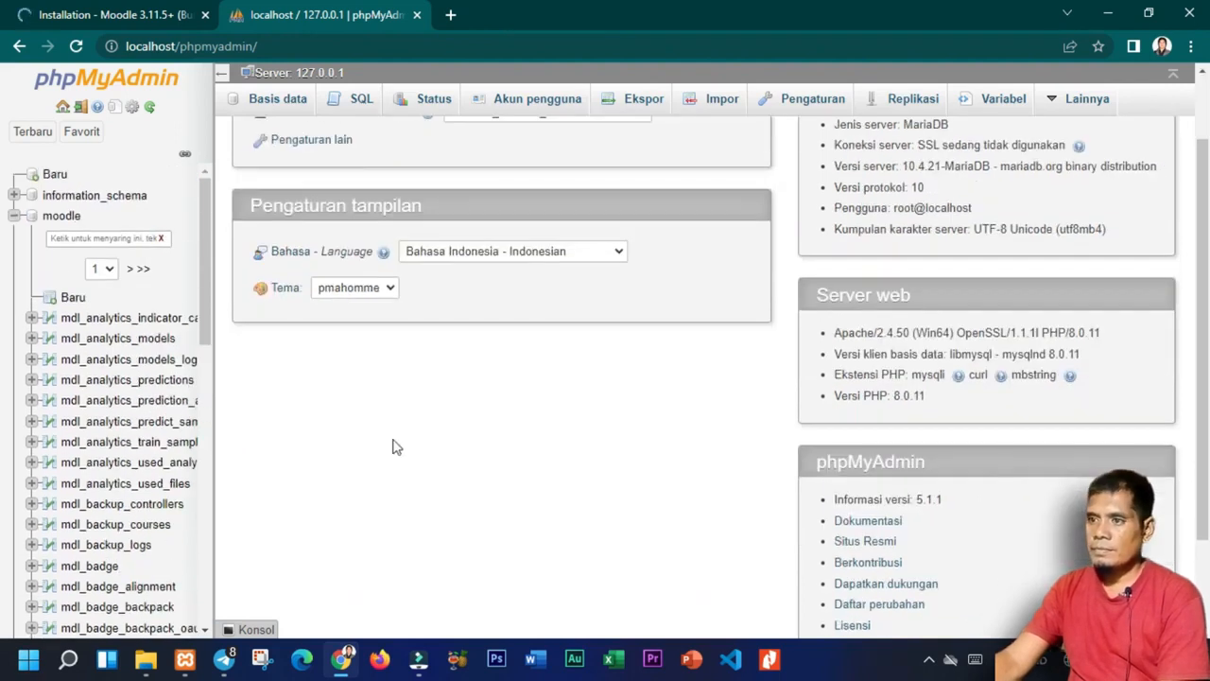
click(113, 17)
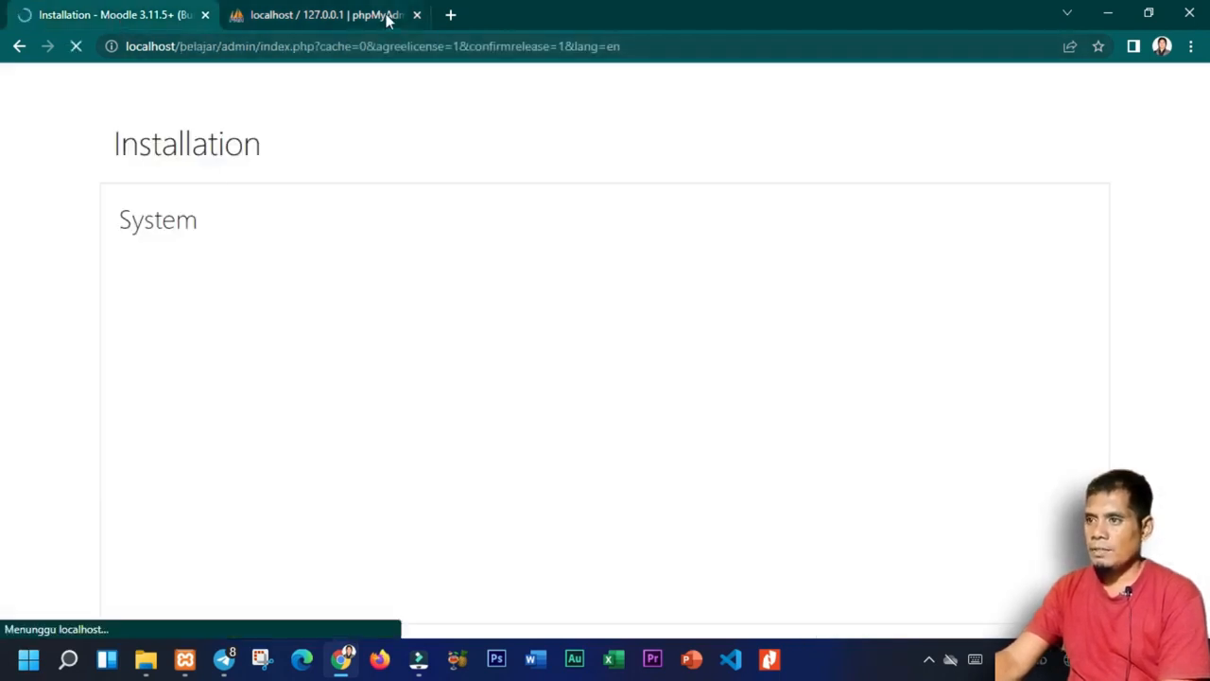
Close the phpMyAdmin tab and continue past the successful plugin installation list.
click(417, 15)
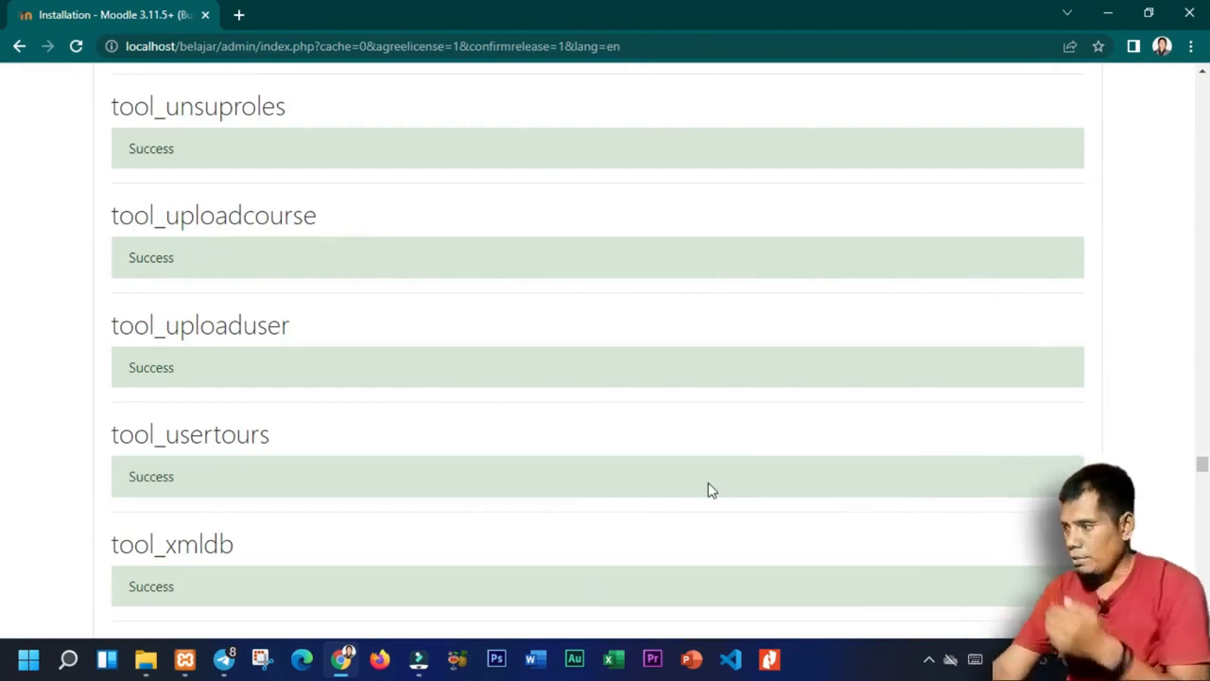
drag(1205, 468, 1208, 627)
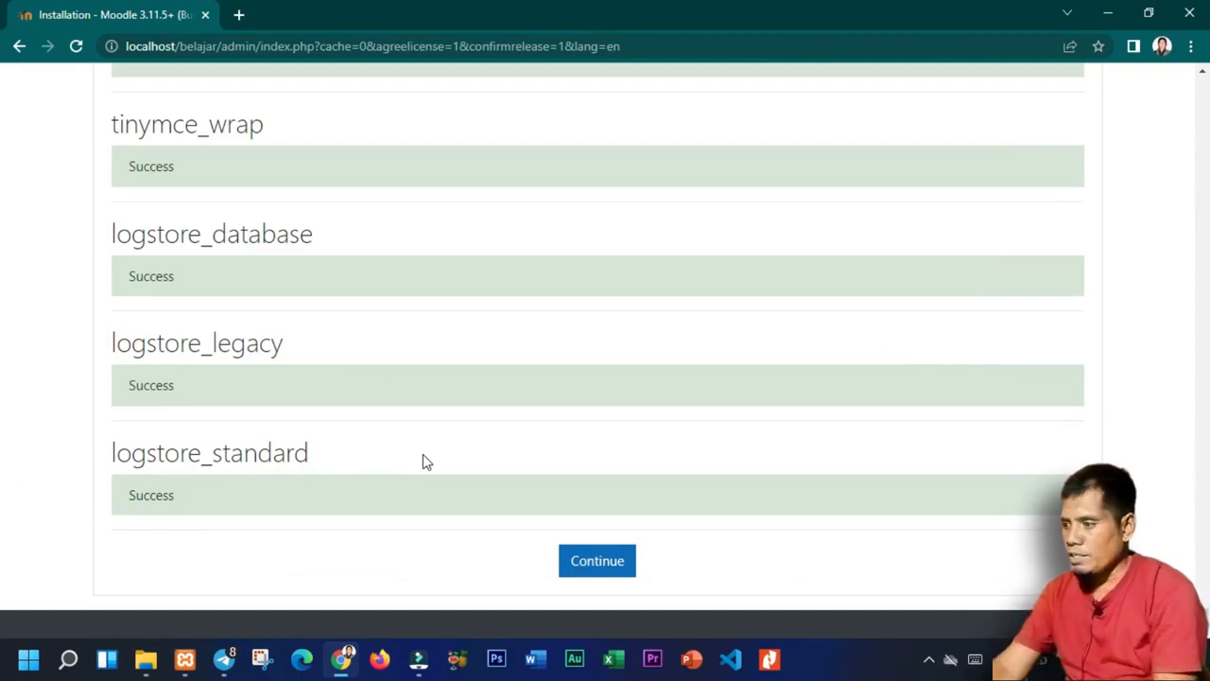
click(599, 563)
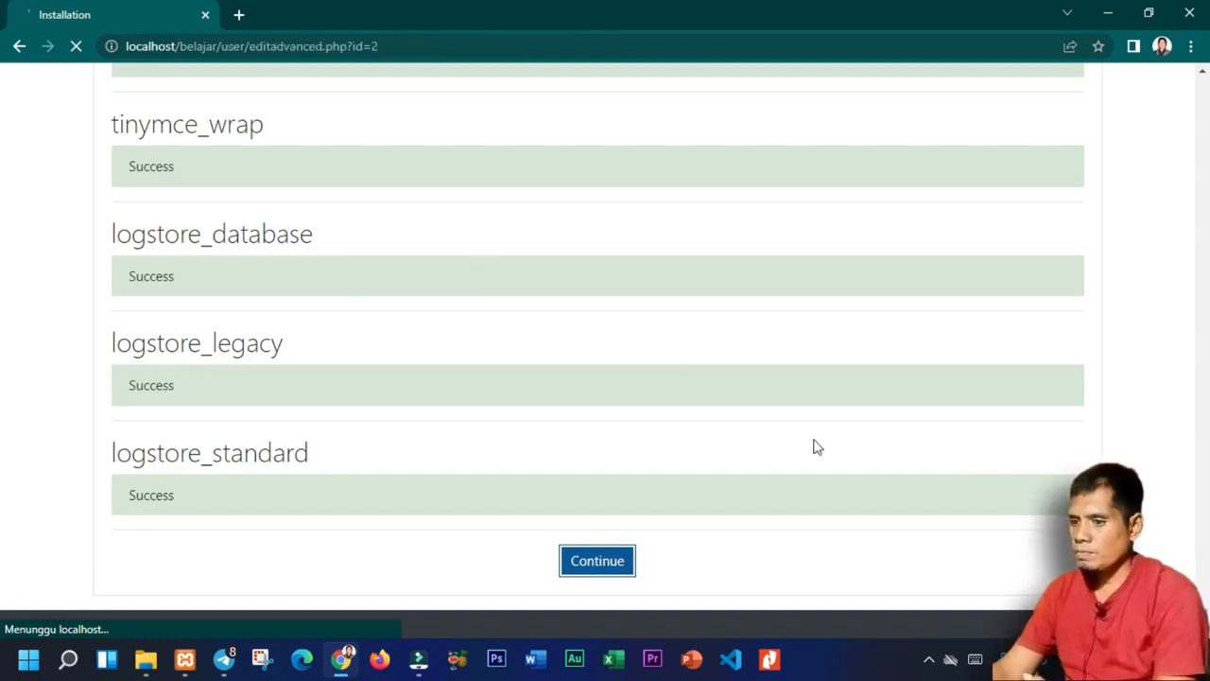
Replace the default admin username with the new administrator's username.
scroll(595, 426, down, 6)
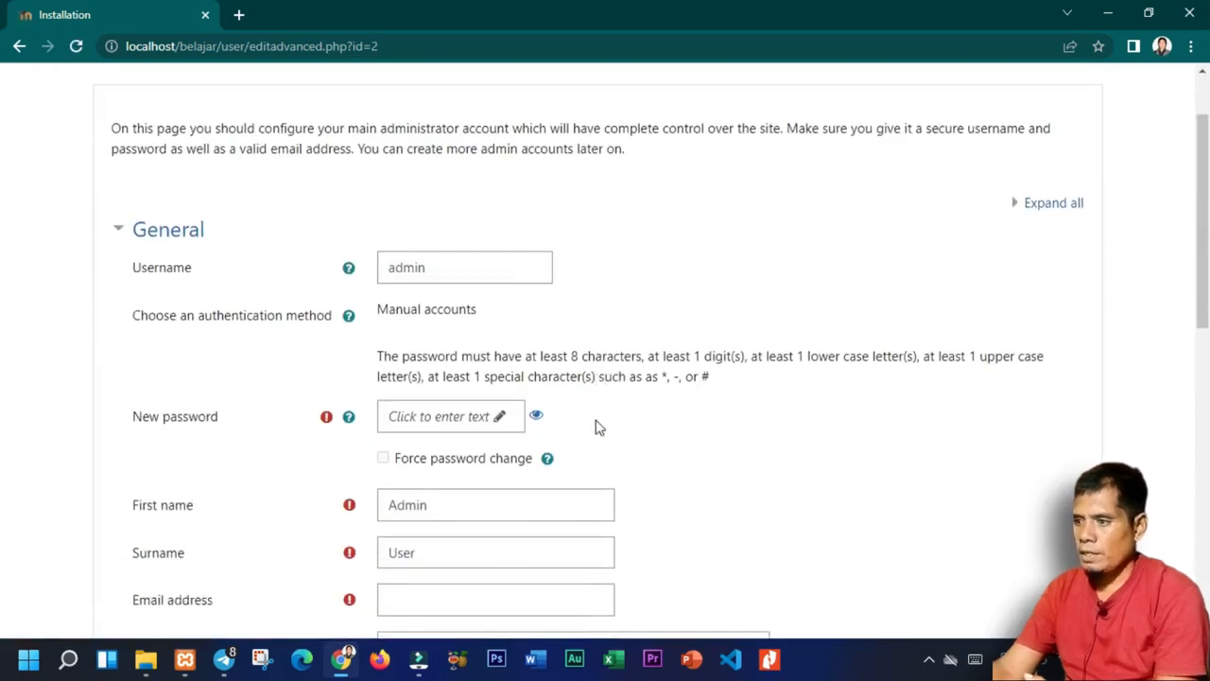
scroll(2, 378, down, 4)
scroll(857, 200, up, 15)
scroll(656, 397, down, 3)
scroll(672, 438, up, 3)
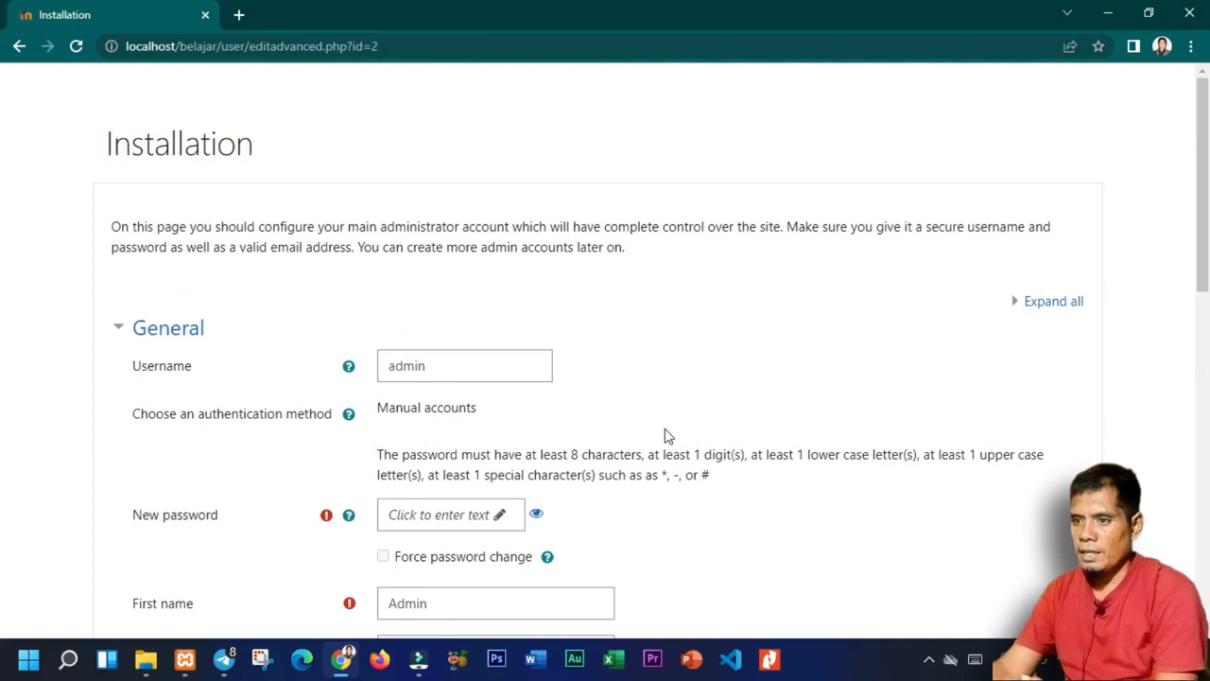
scroll(586, 421, down, 1)
scroll(1206, 315, down, 3)
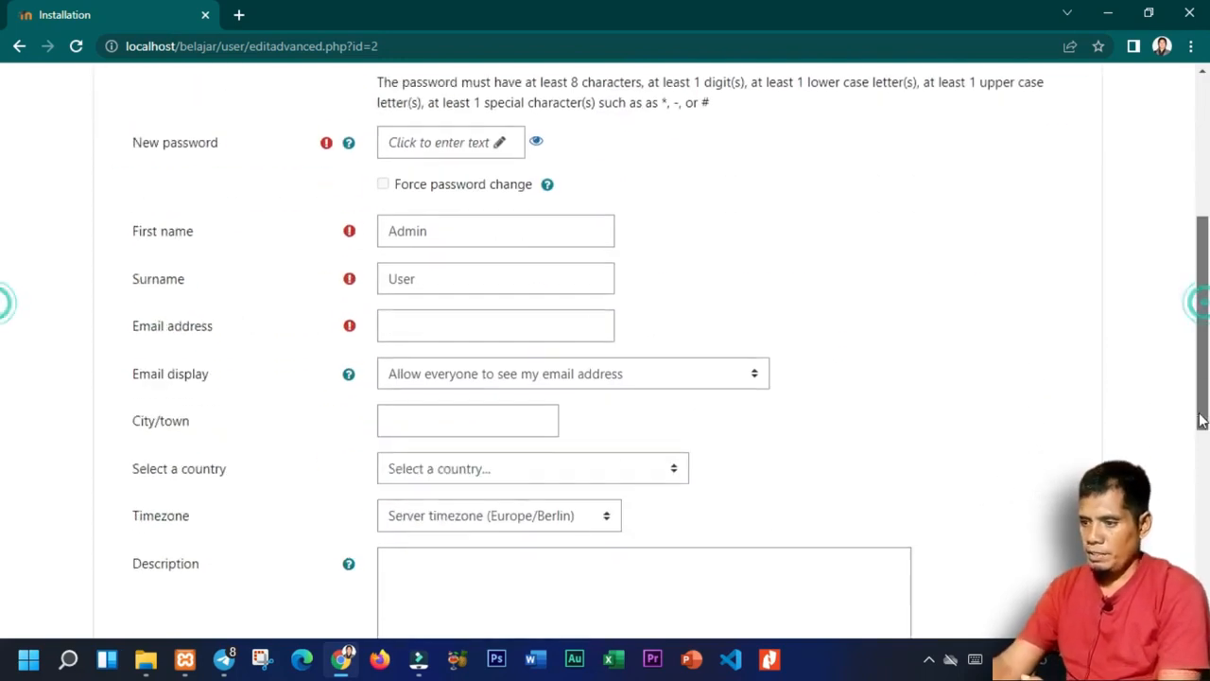
scroll(1205, 315, up, 4)
double_click(473, 373)
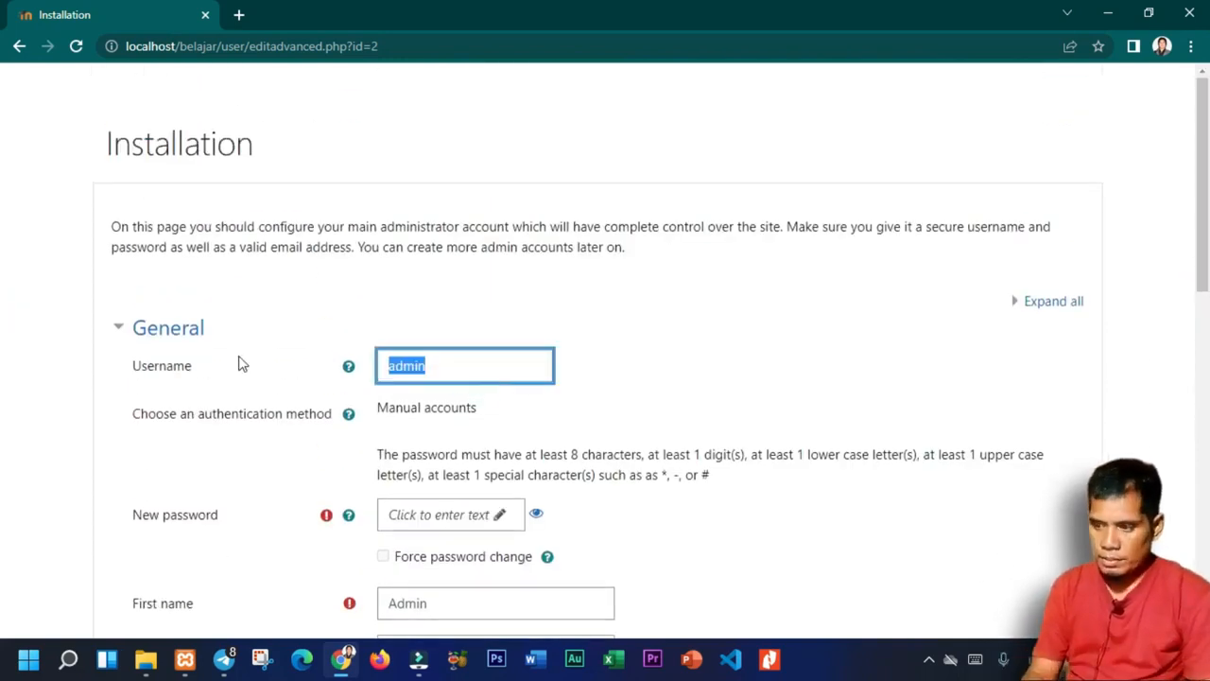
text(zalminkhan)
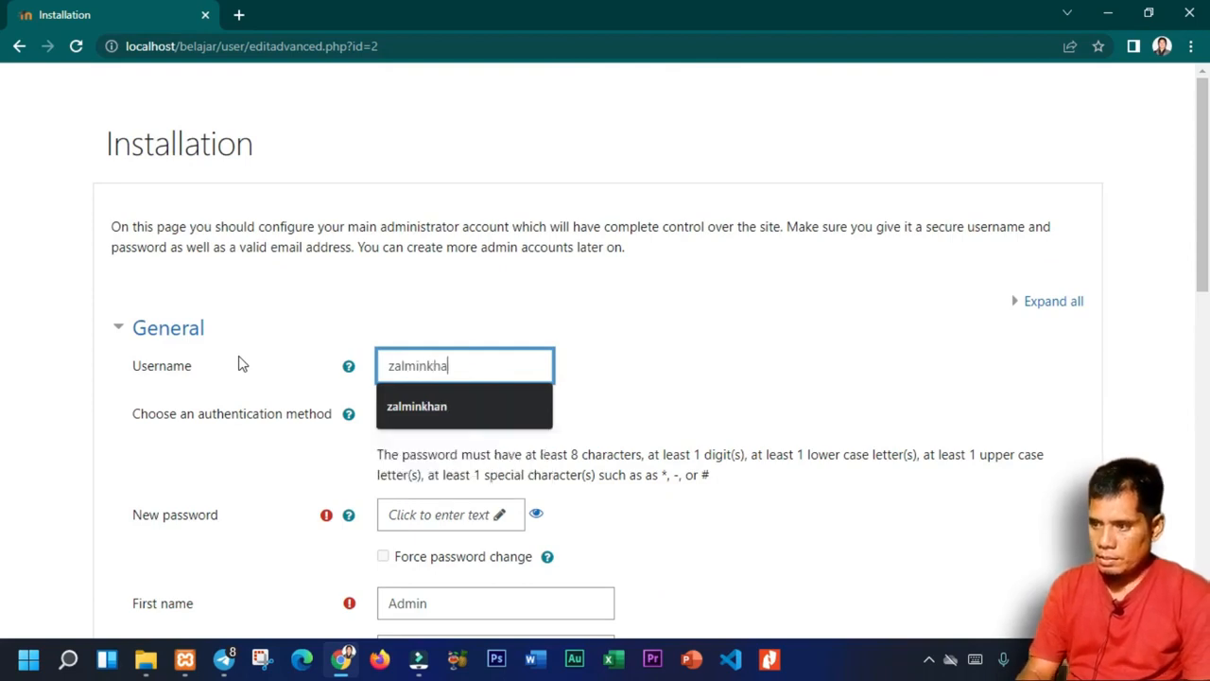
key(Tab)
Enter a new admin password that meets the rules, including a # special character.
click(441, 518)
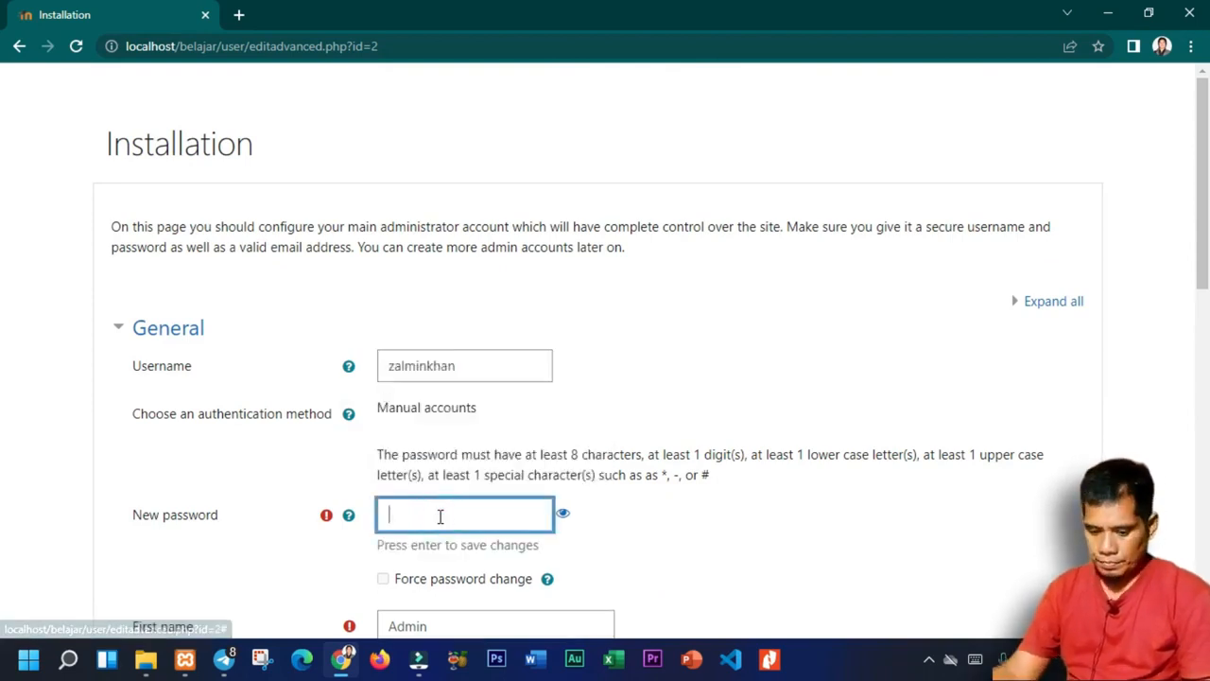
text(••••)
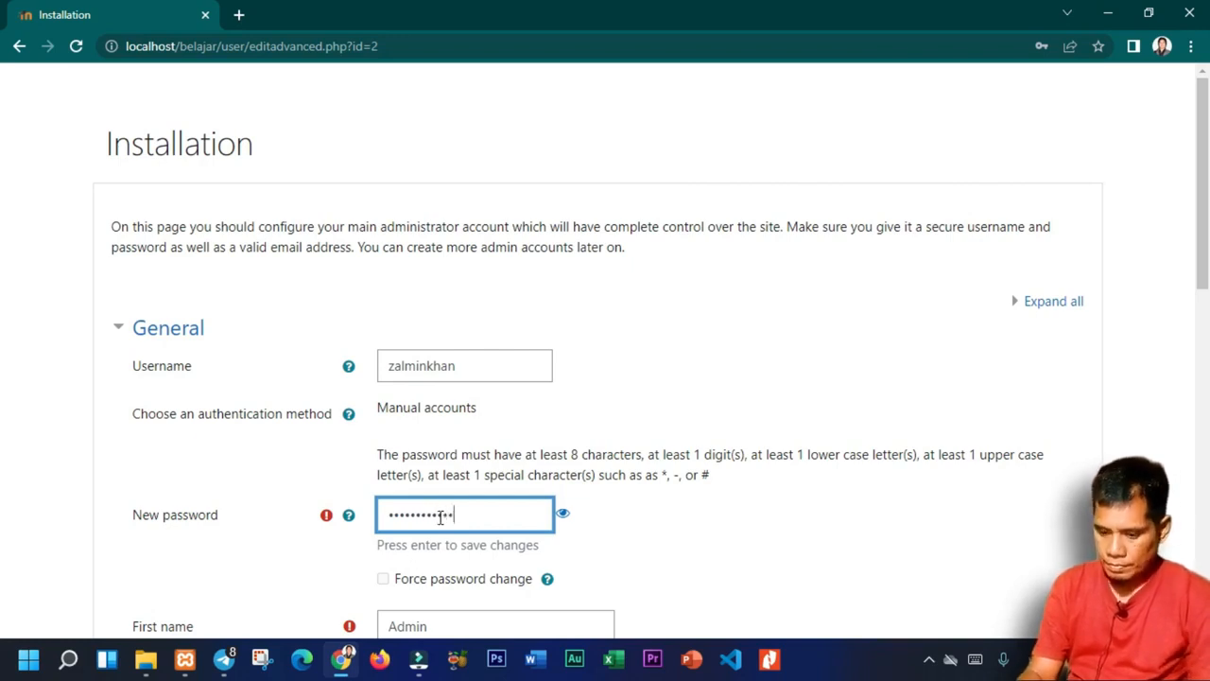
click(638, 548)
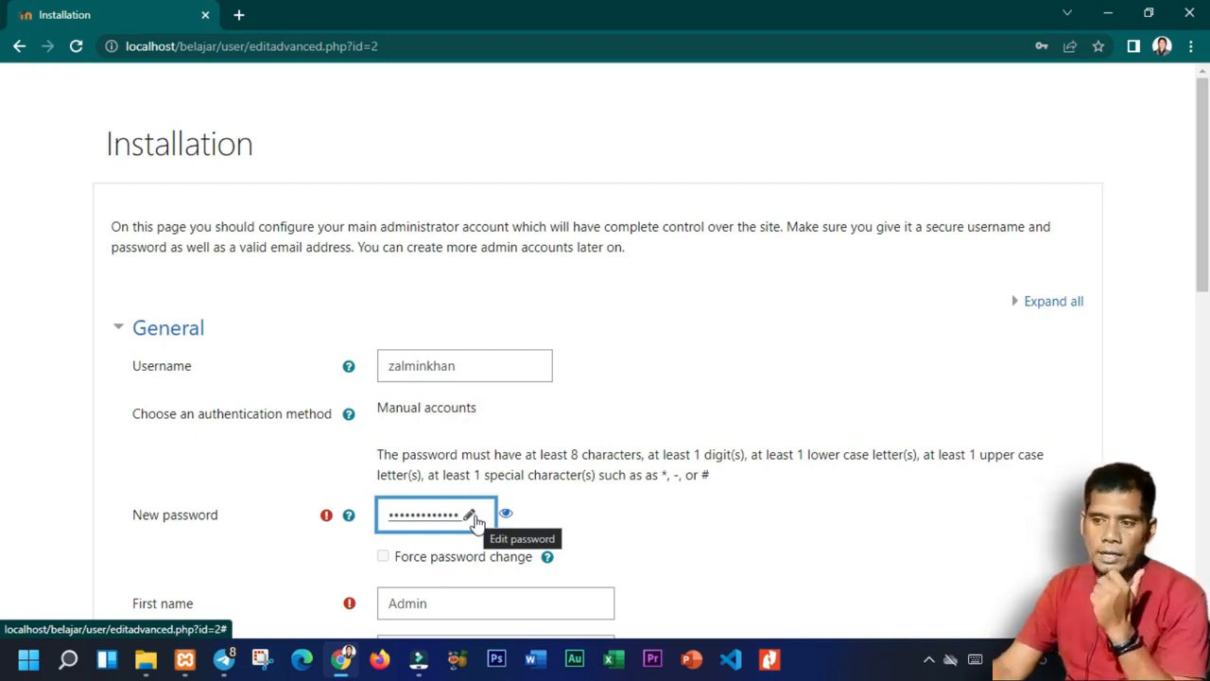
click(665, 473)
click(675, 476)
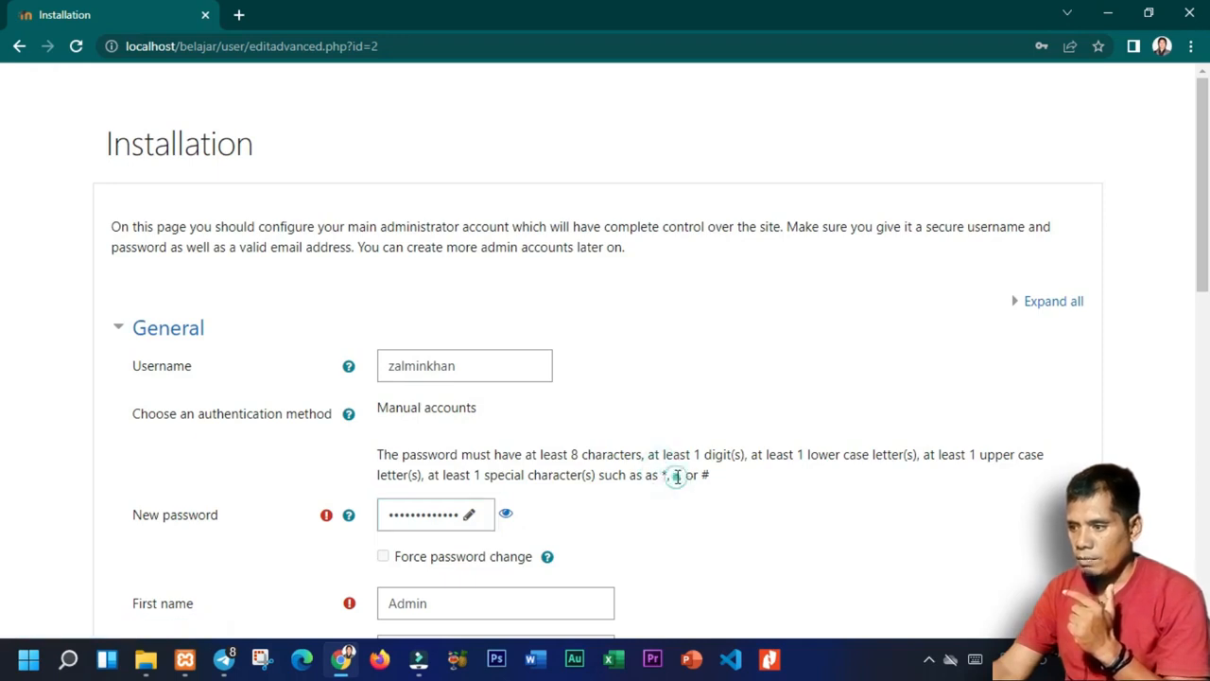
double_click(704, 476)
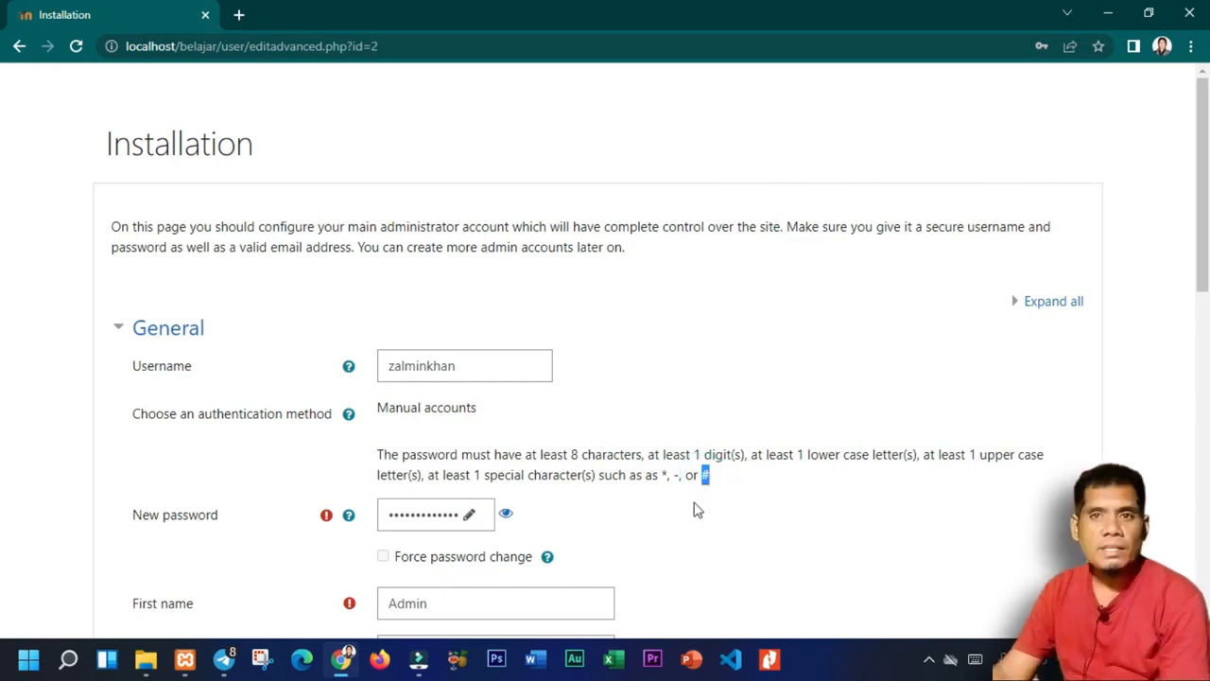
scroll(692, 511, down, 2)
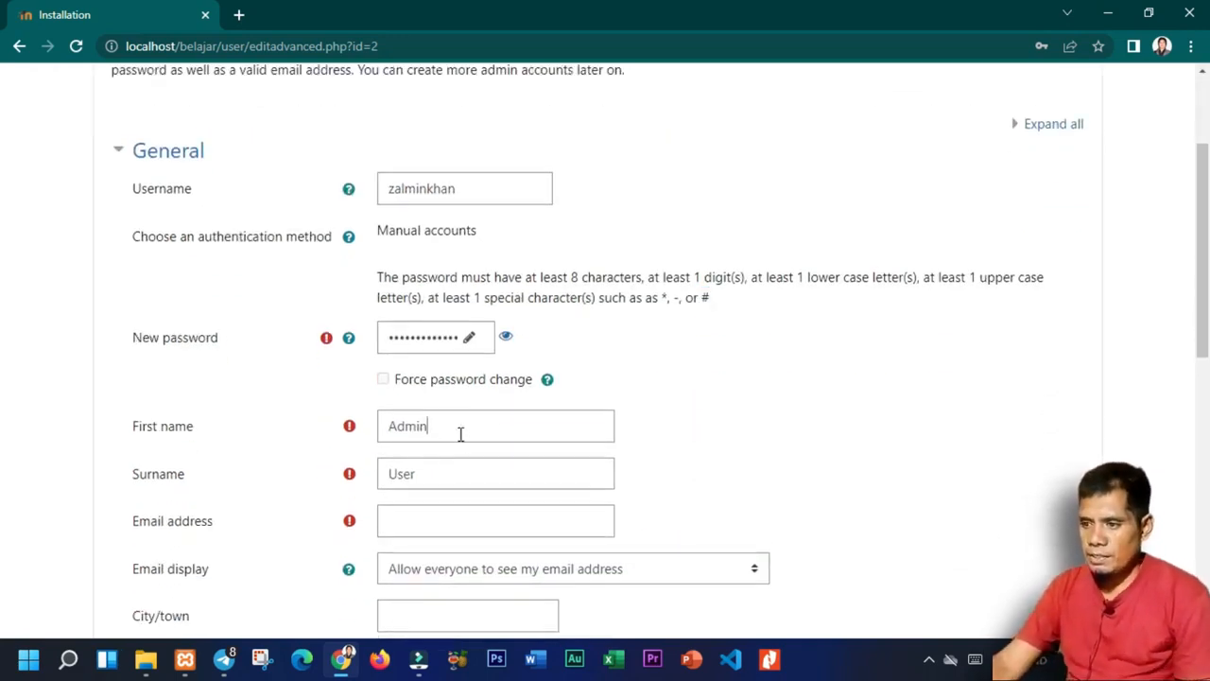
Fill in the admin's first name, surname, e-mail address and city.
double_click(460, 432)
text(Zalm)
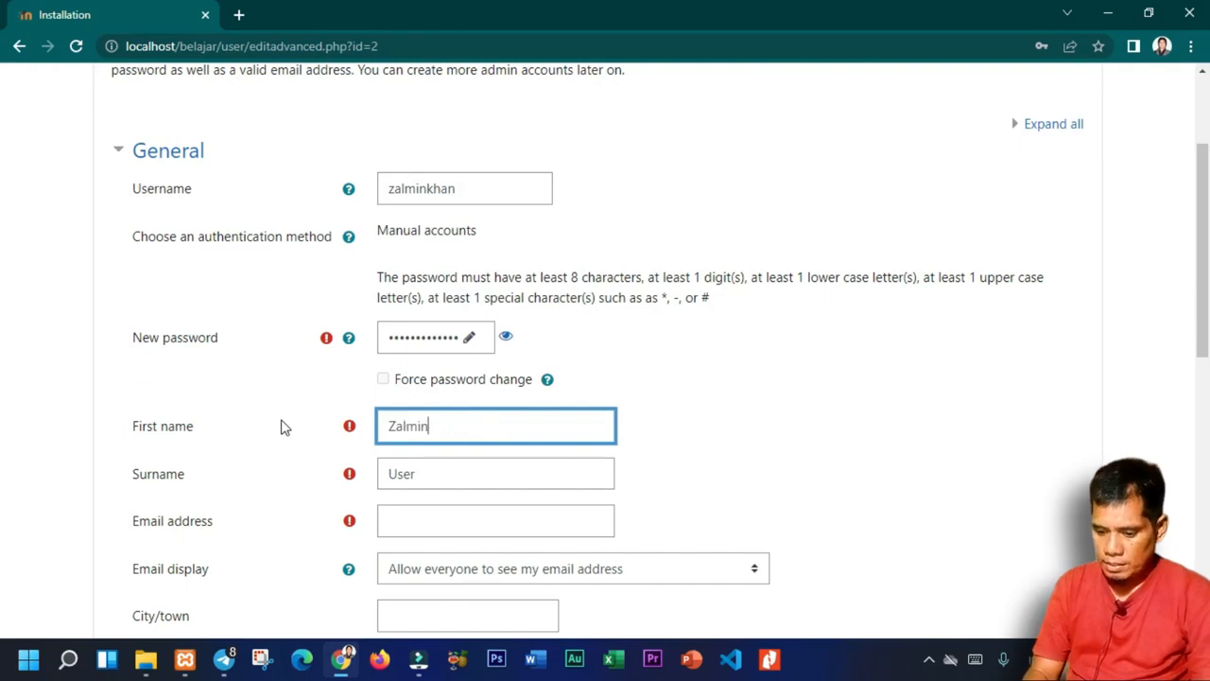
key(Tab)
text(Kha)
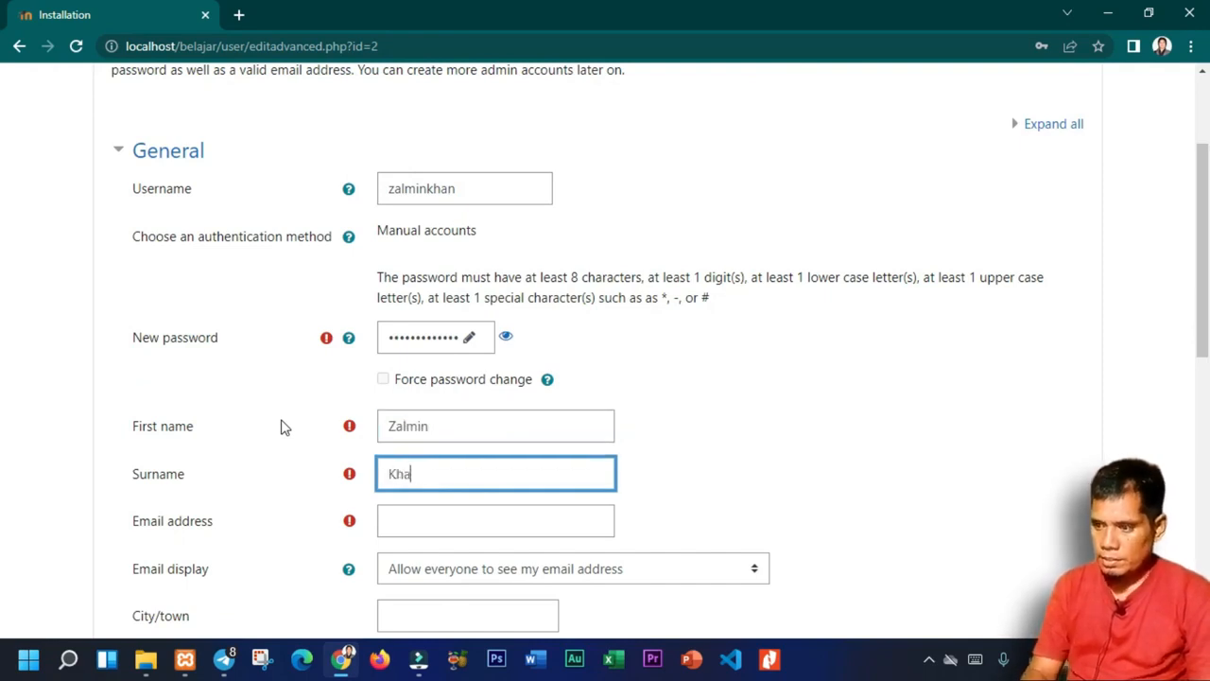
click(400, 519)
click(434, 451)
scroll(542, 526, down, 2)
click(455, 435)
text(Buton )
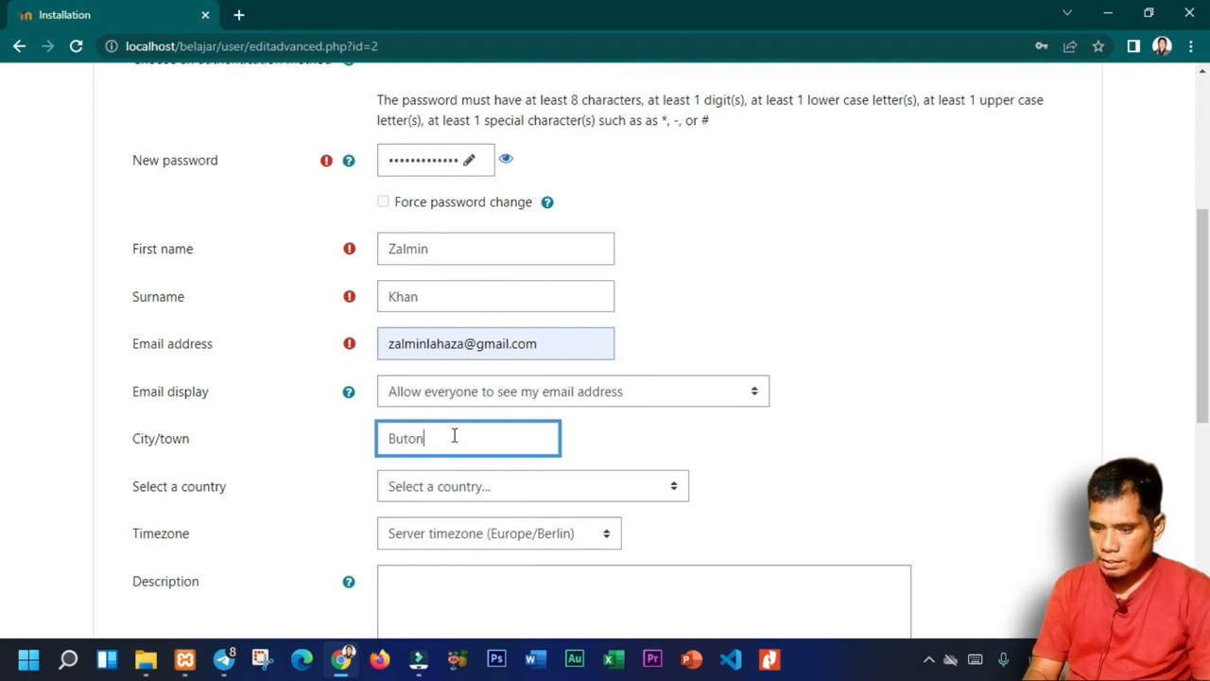
text(Selatan)
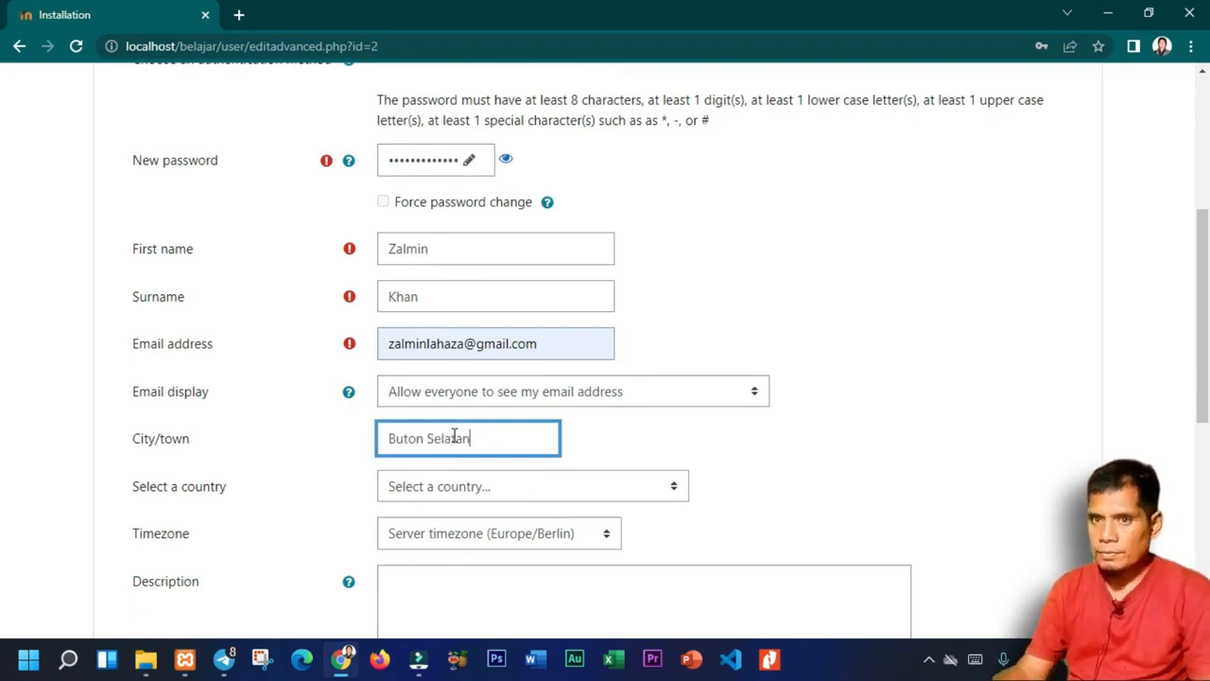
Set country to Indonesia and timezone to Asia/Jakarta, then submit the profile.
click(486, 486)
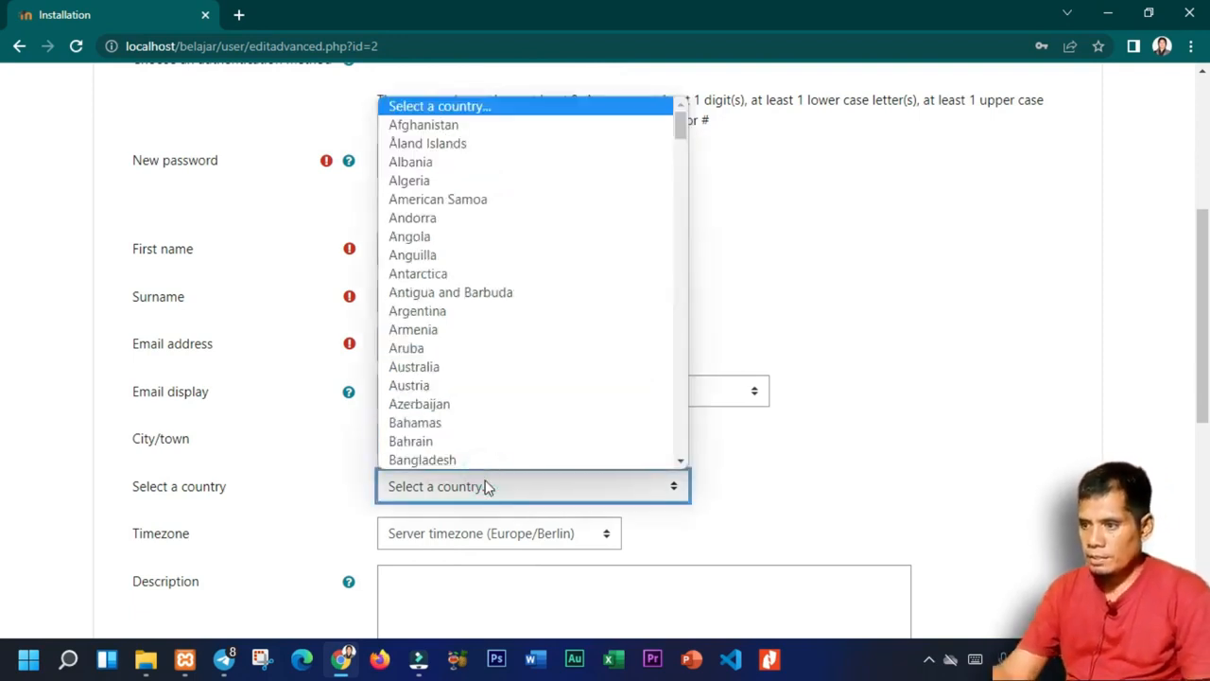
text(indo)
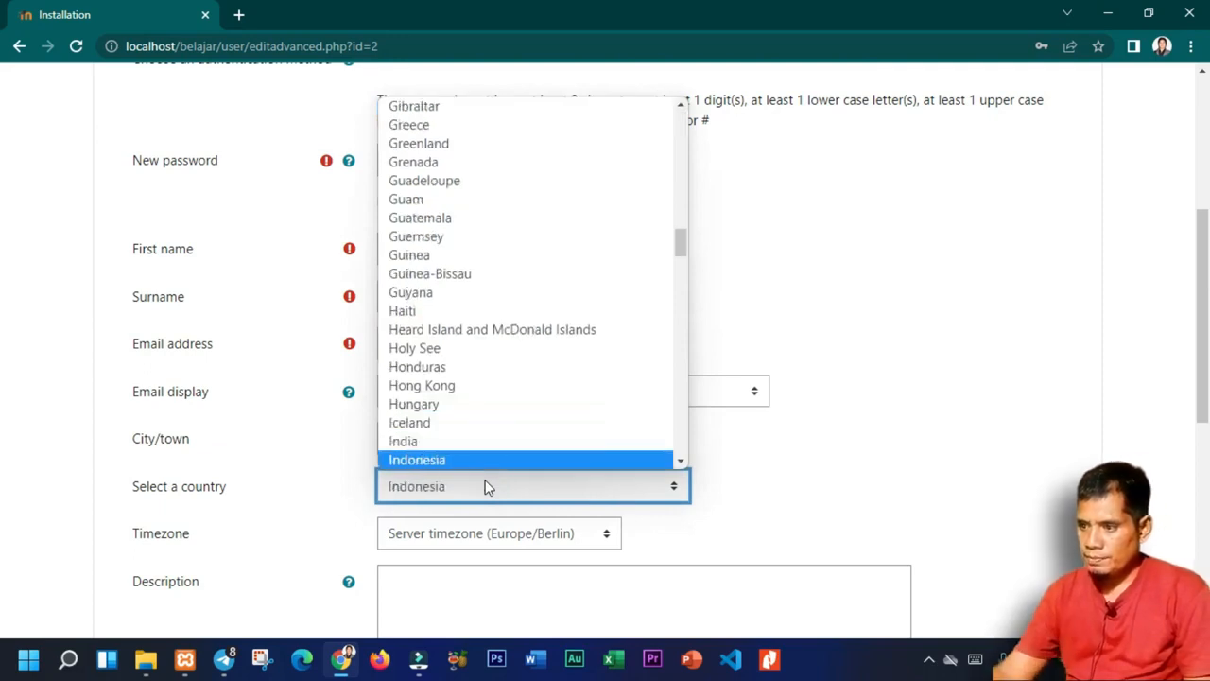
click(492, 461)
scroll(518, 486, down, 1)
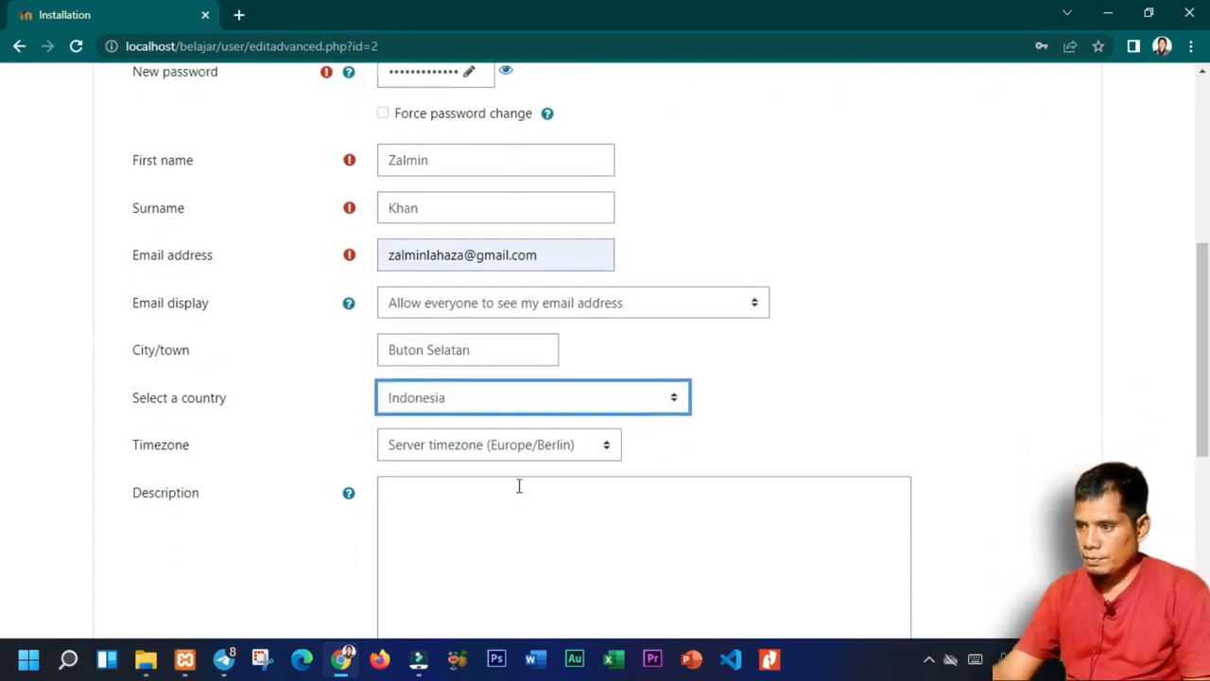
click(526, 450)
drag(617, 395, 606, 287)
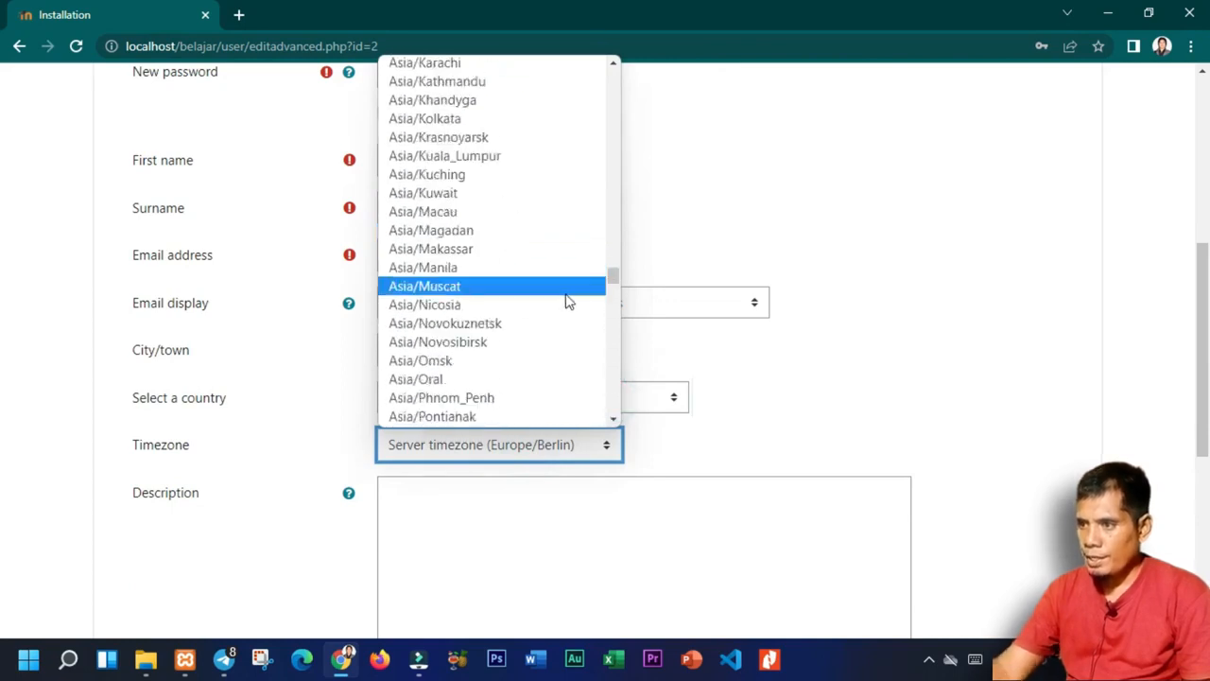
scroll(562, 289, up, 6)
scroll(484, 312, down, 8)
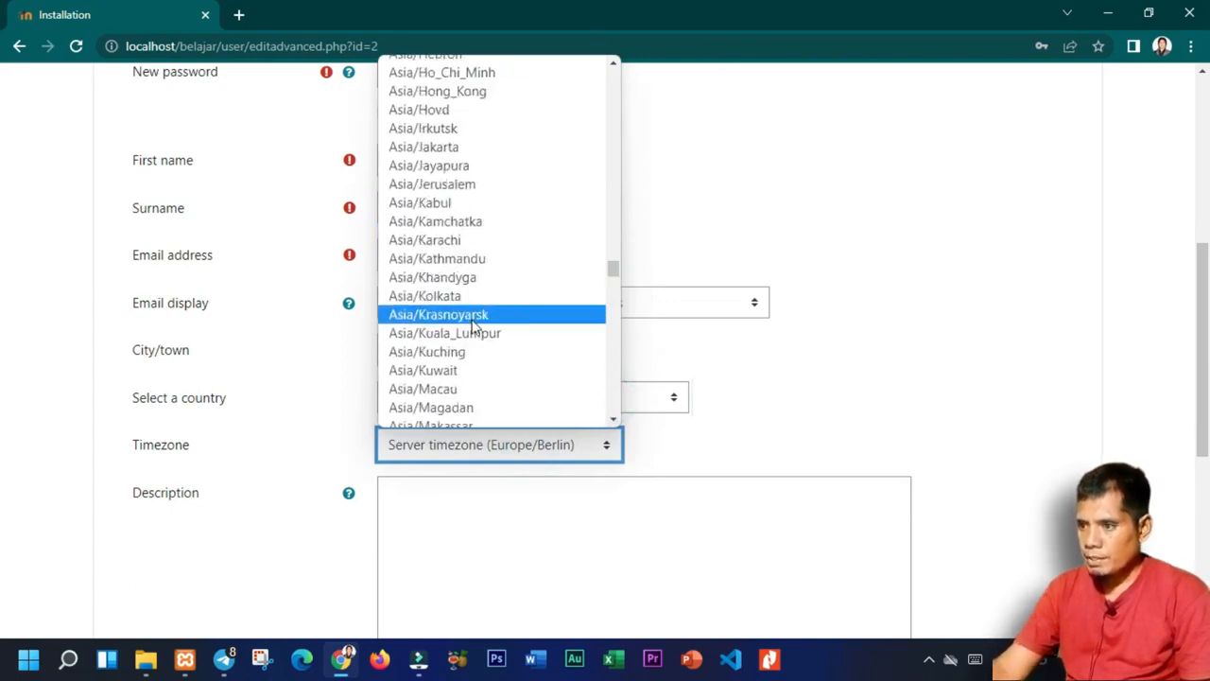
scroll(469, 373, up, 6)
scroll(466, 373, down, 8)
scroll(461, 373, up, 6)
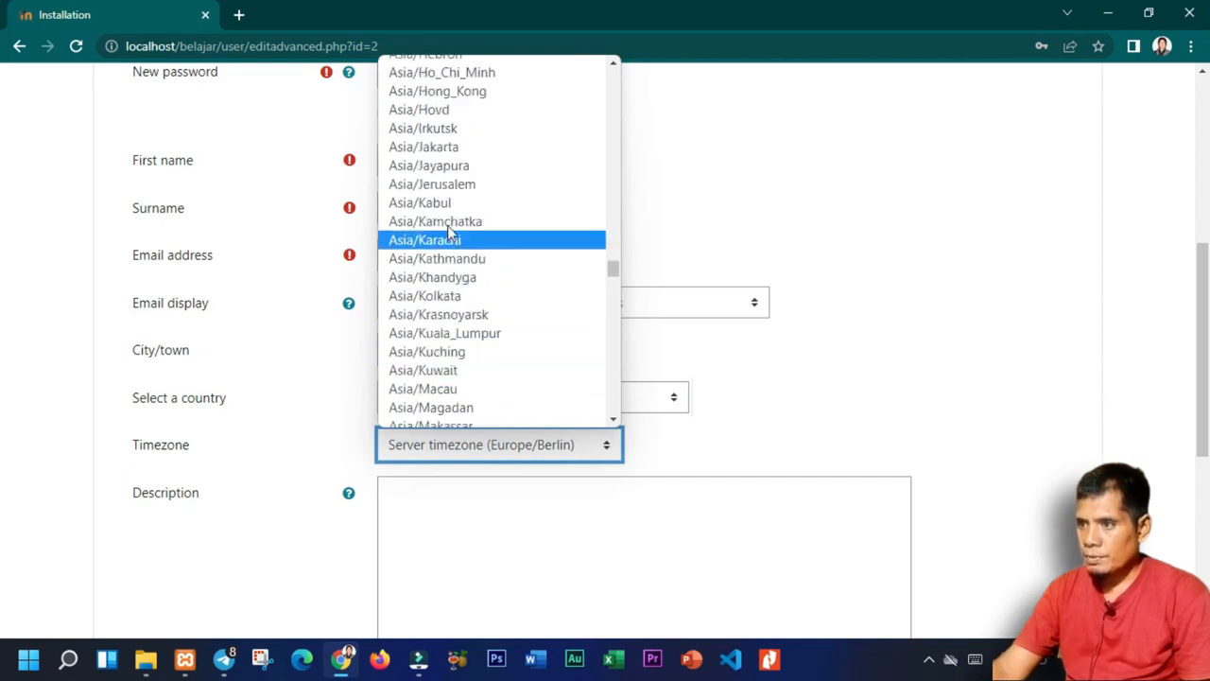
click(445, 147)
scroll(376, 490, down, 3)
scroll(376, 490, down, 3)
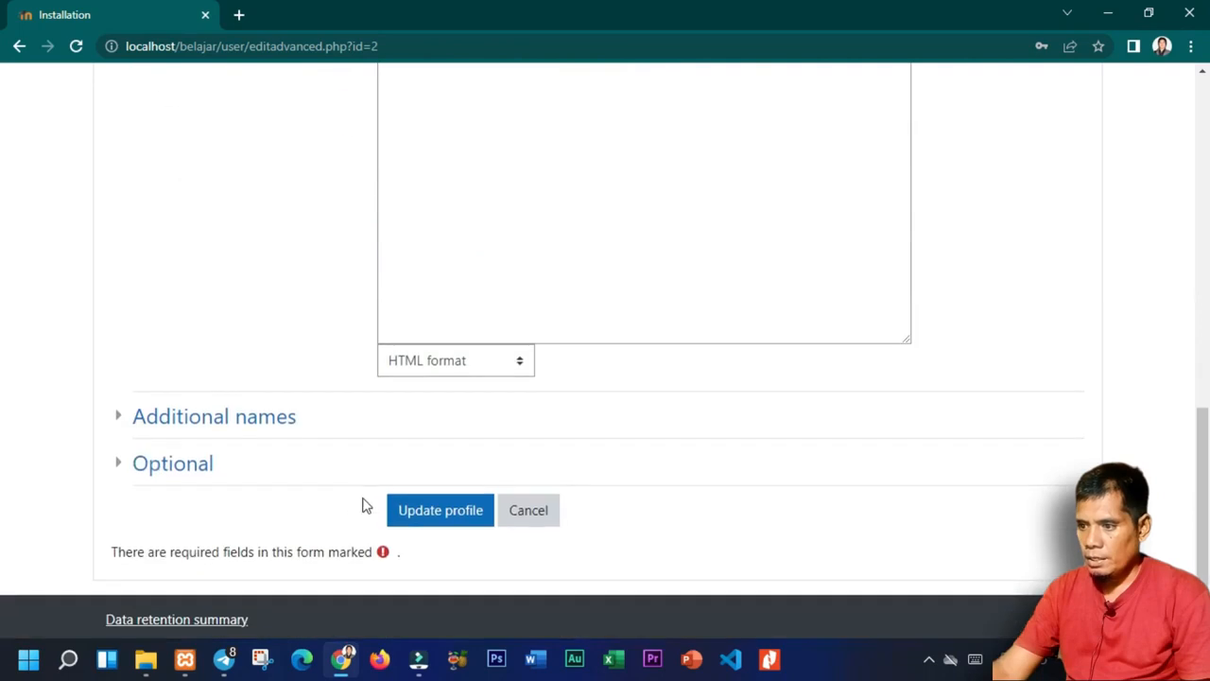
click(425, 509)
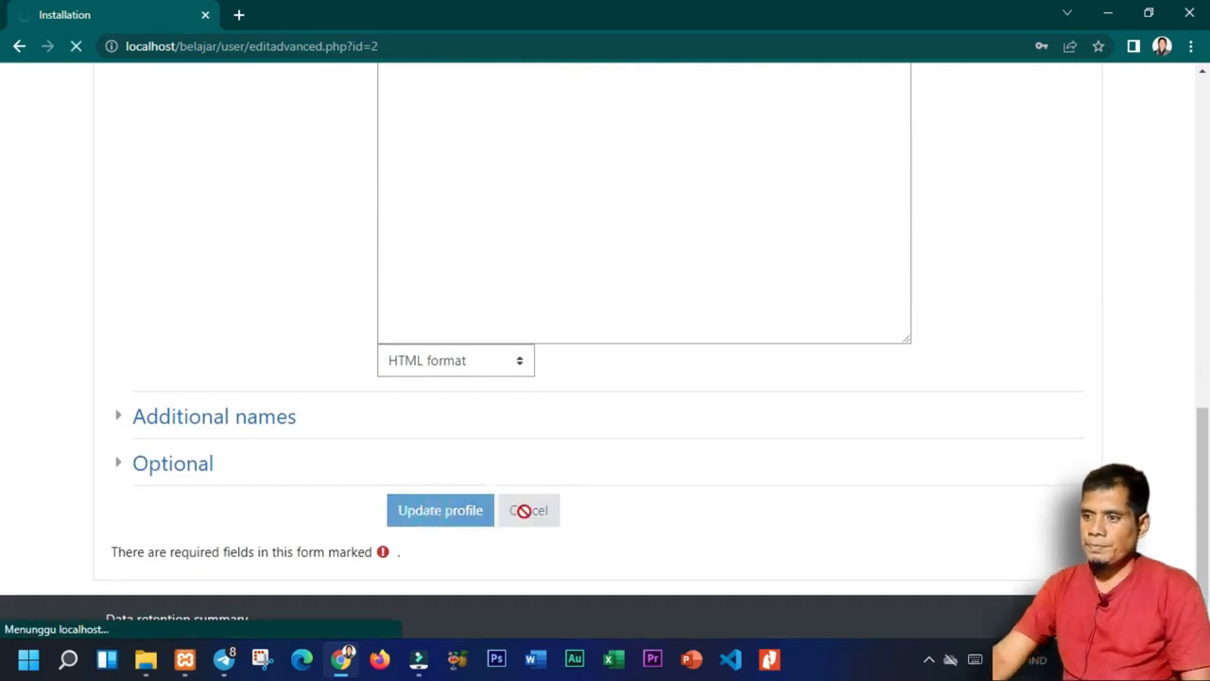
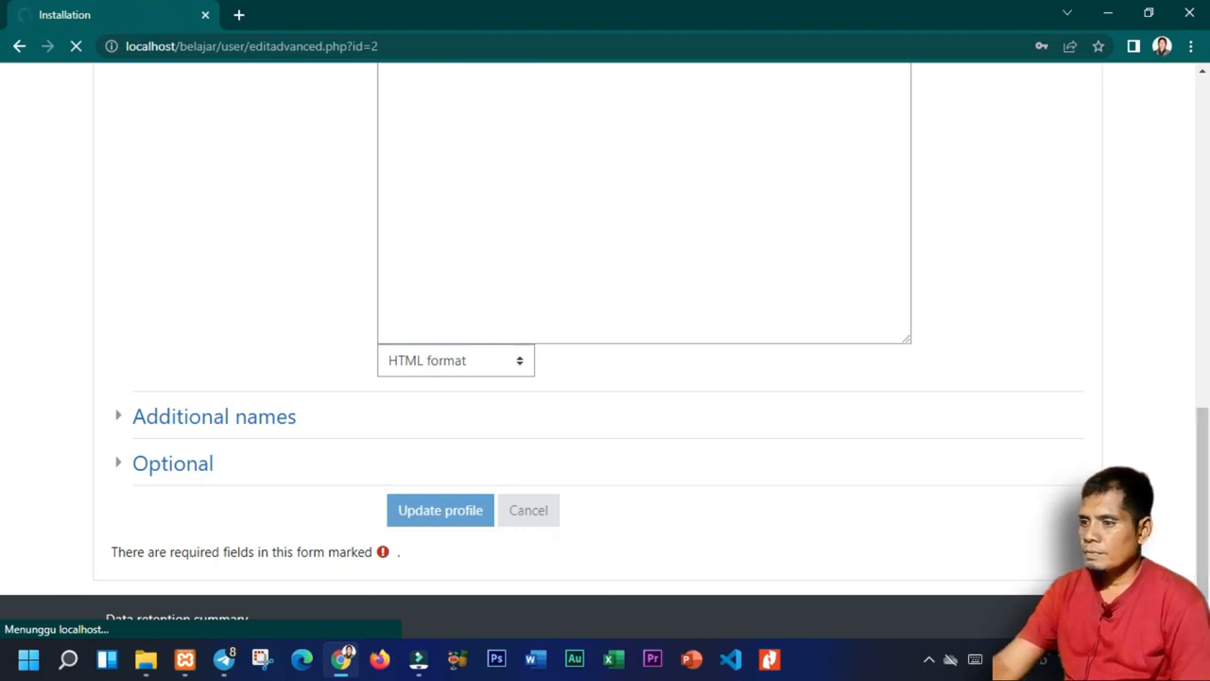
Scroll the submitted admin profile page while it loads the front page settings.
scroll(605, 350, up, 10)
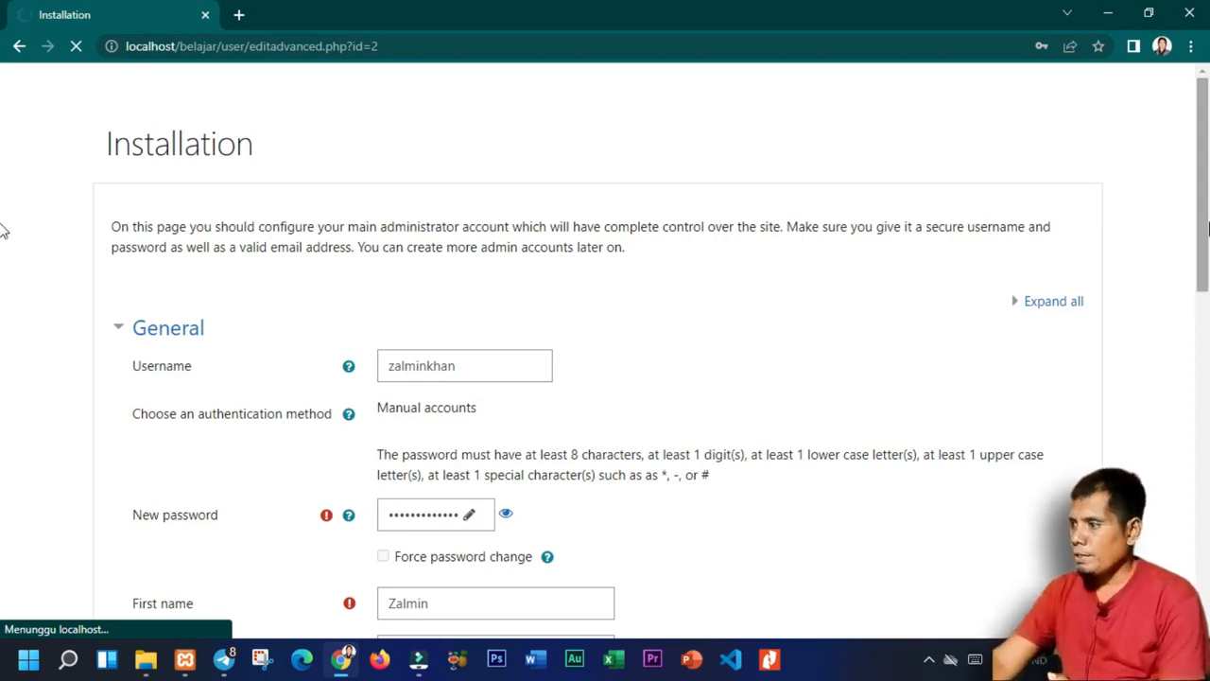
scroll(1019, 454, down, 10)
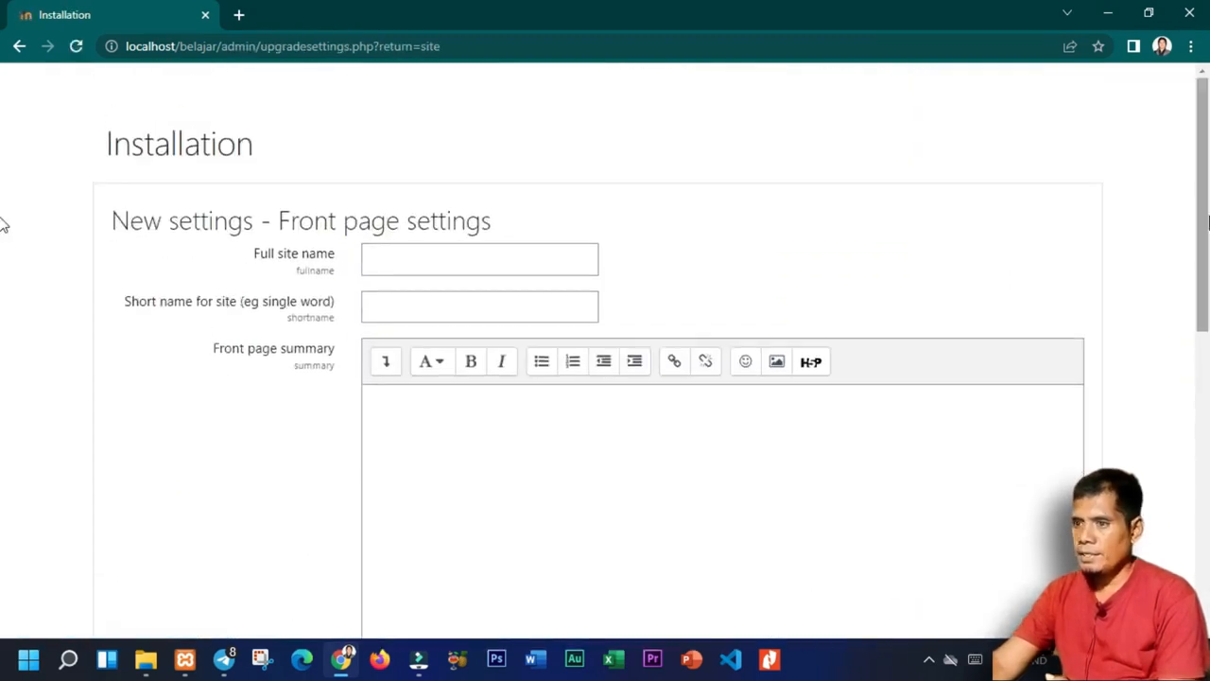
Enter 'Elearning SMPN 4 Kadatua' as full site name and 'Portal Rumah Belajar SMPN 4 Kadatua' as short name.
scroll(2, 378, down, 10)
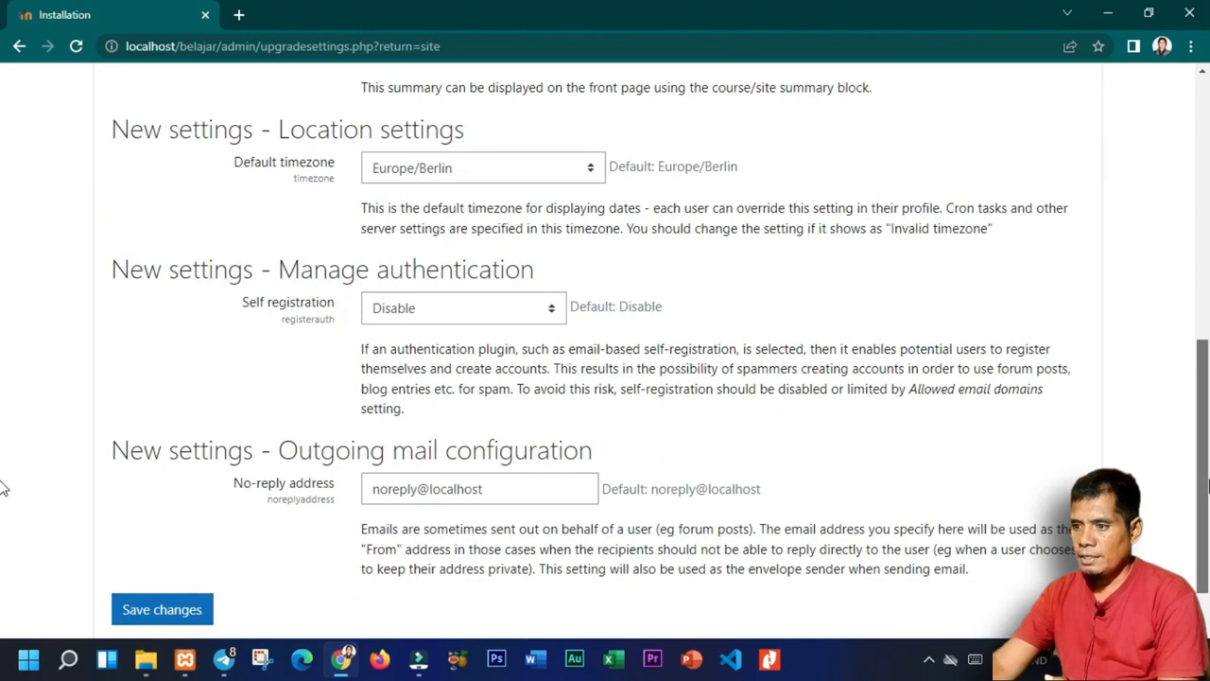
scroll(523, 557, up, 3)
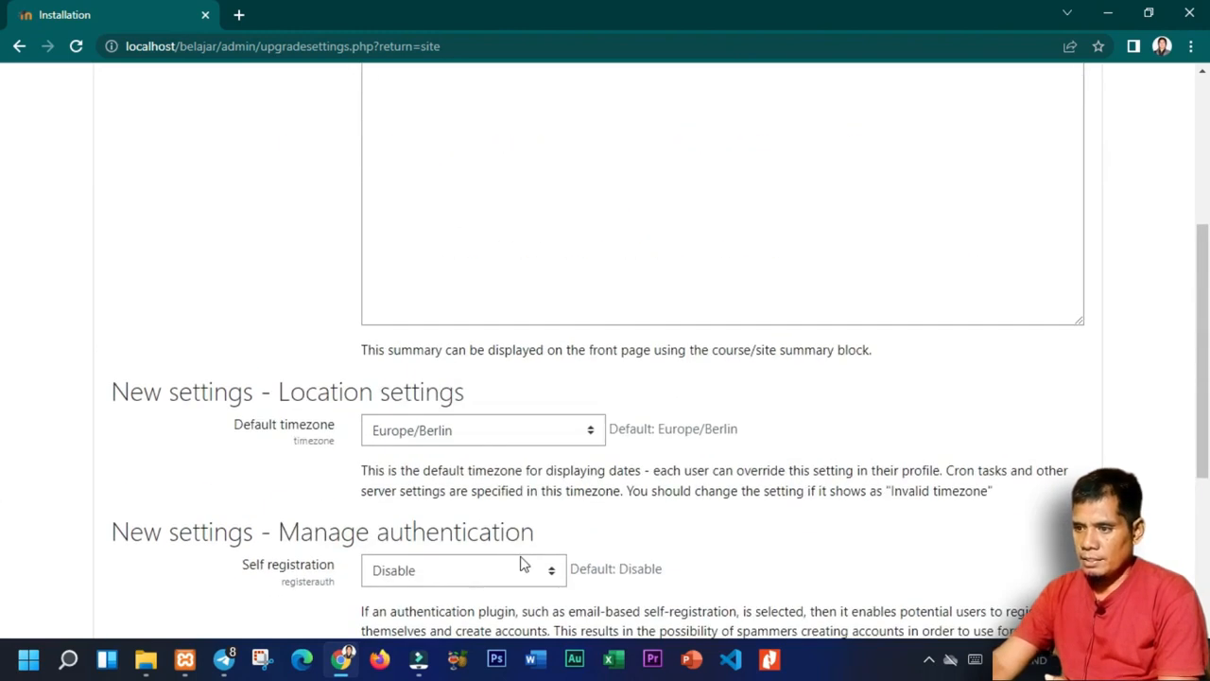
scroll(521, 397, up, 4)
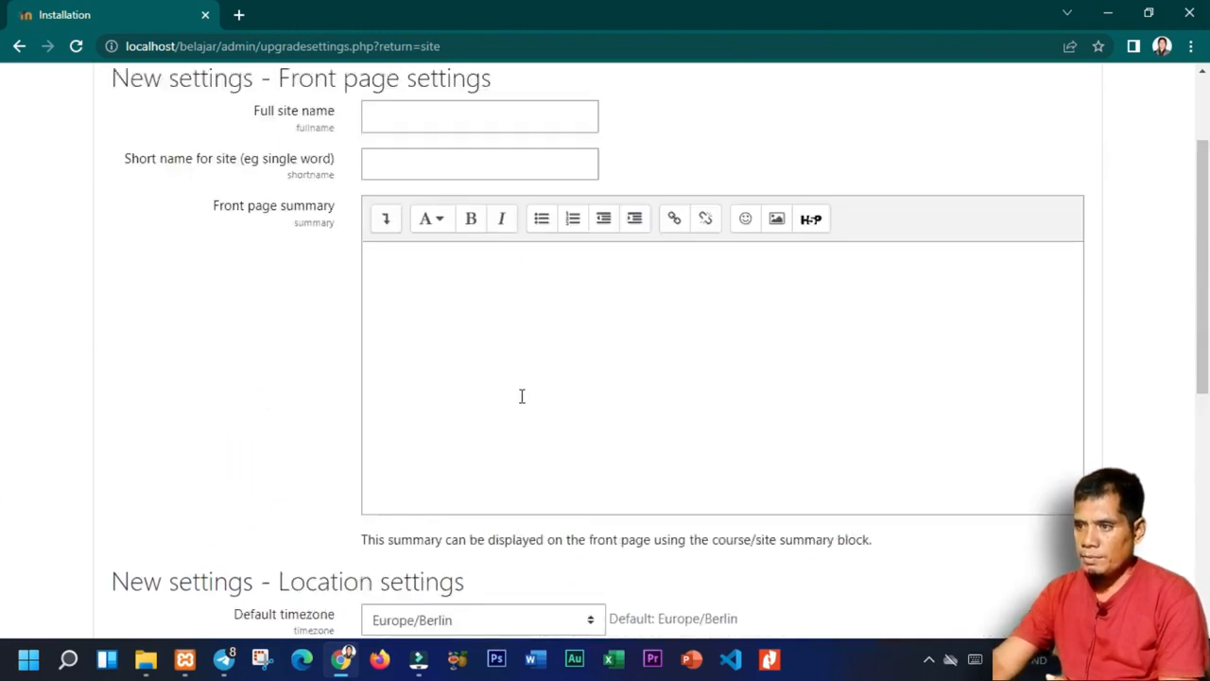
click(393, 250)
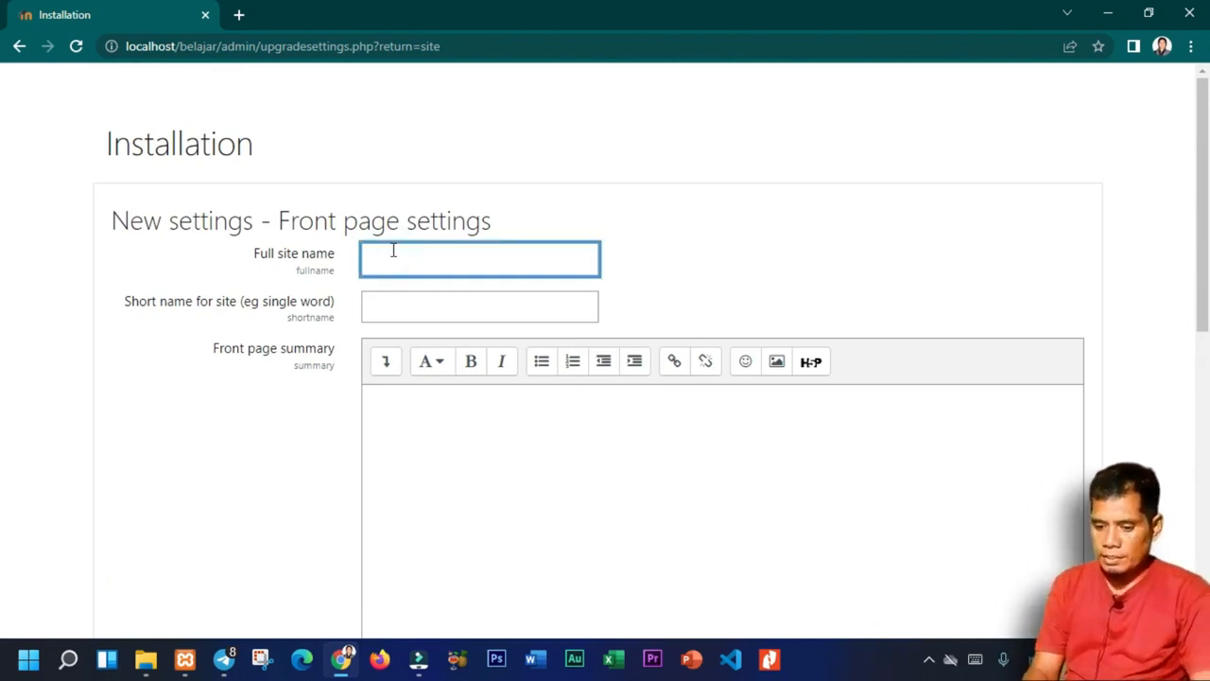
text(Elea)
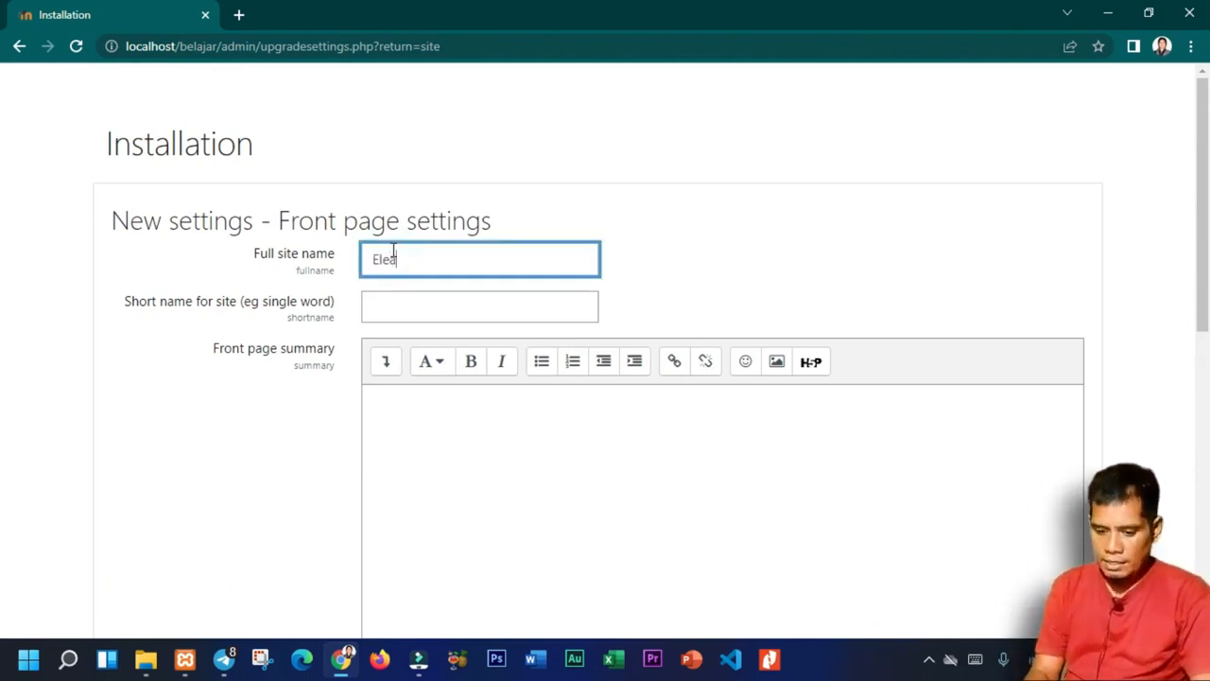
text(rning )
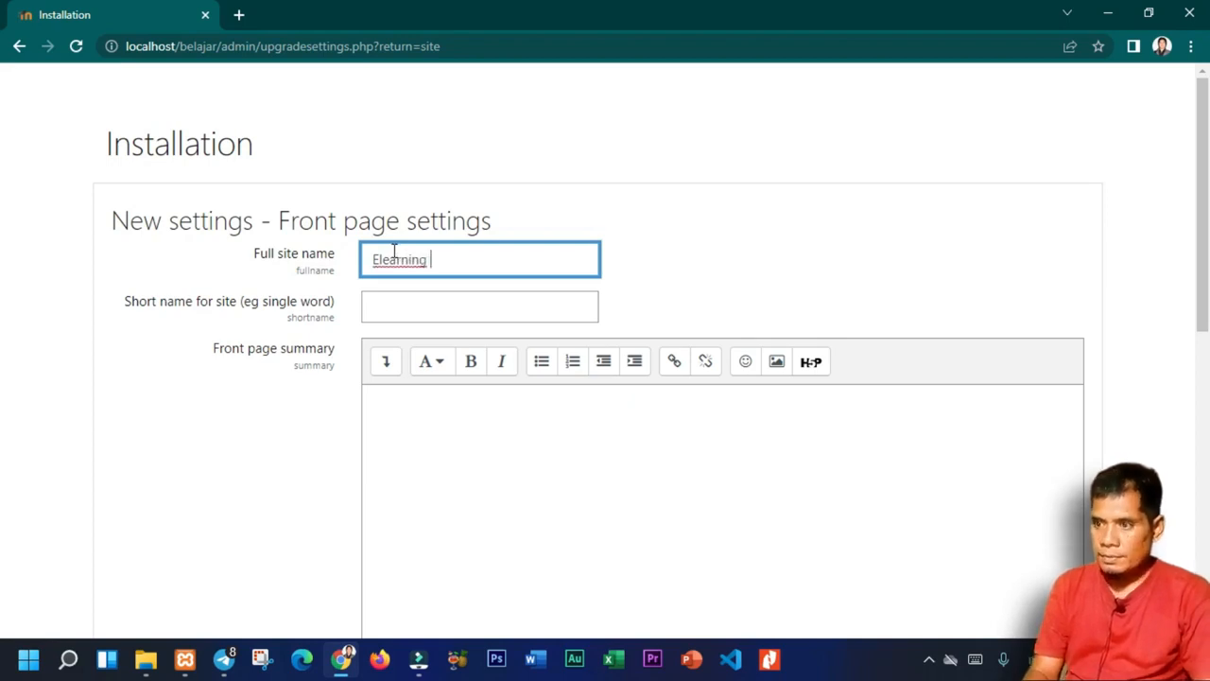
text(SM)
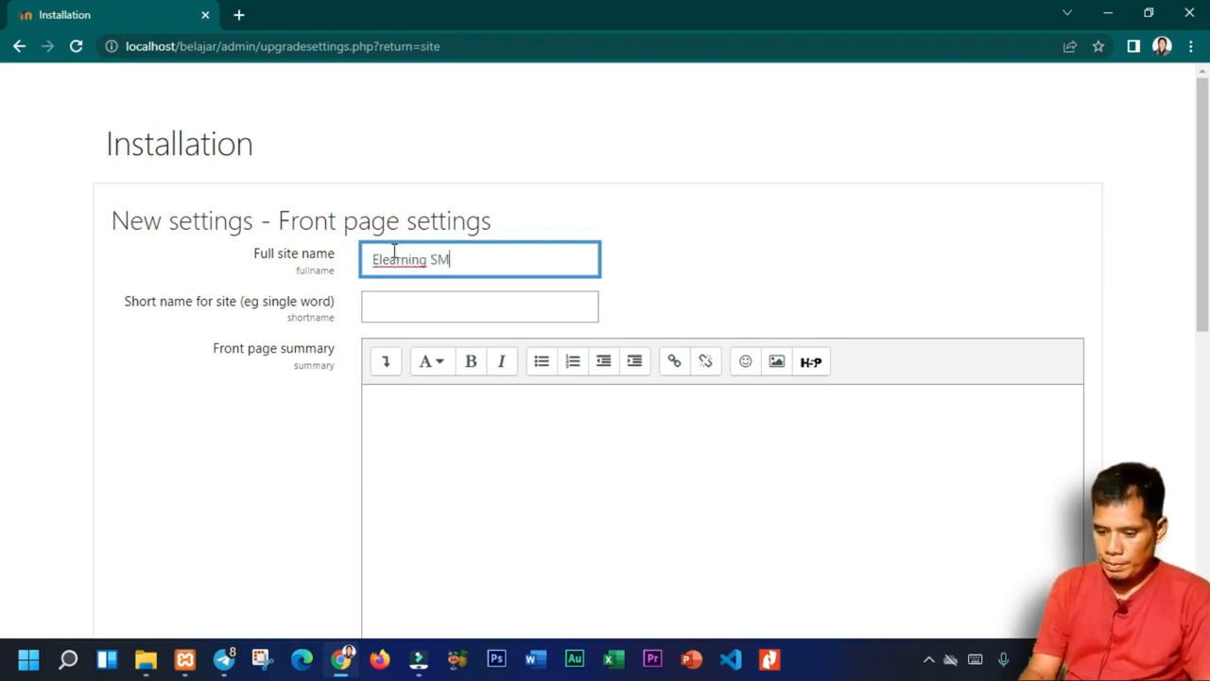
text(PN 4 Kadatua)
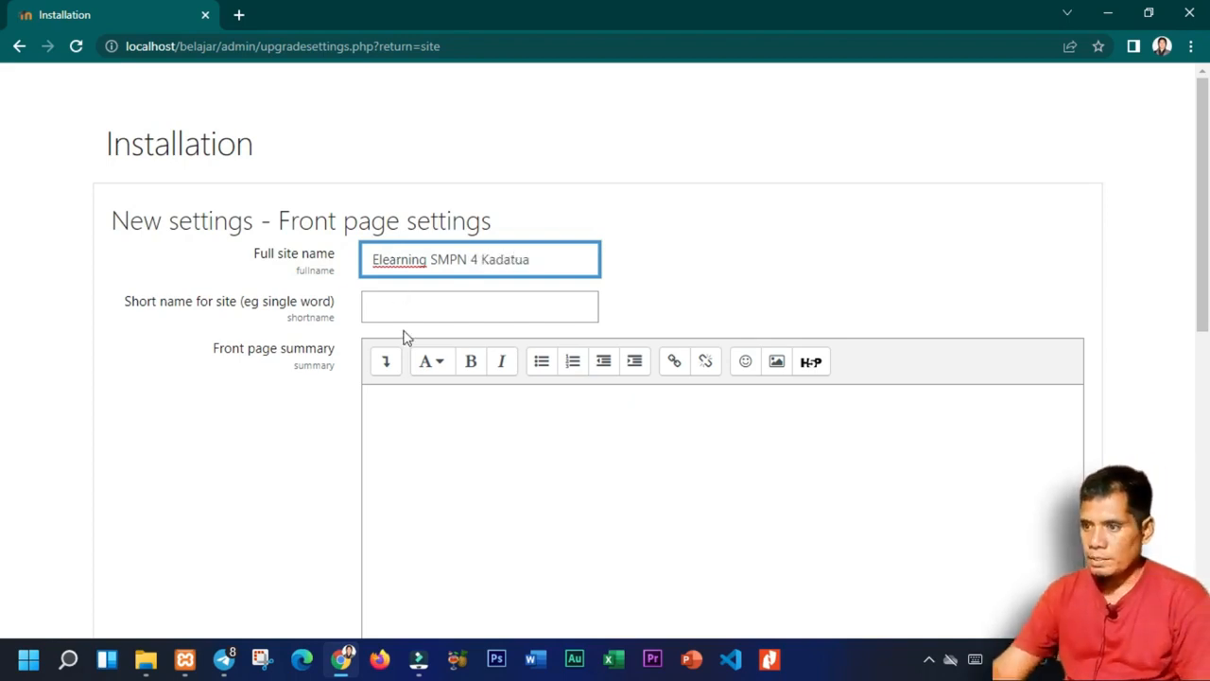
click(405, 308)
text(Por)
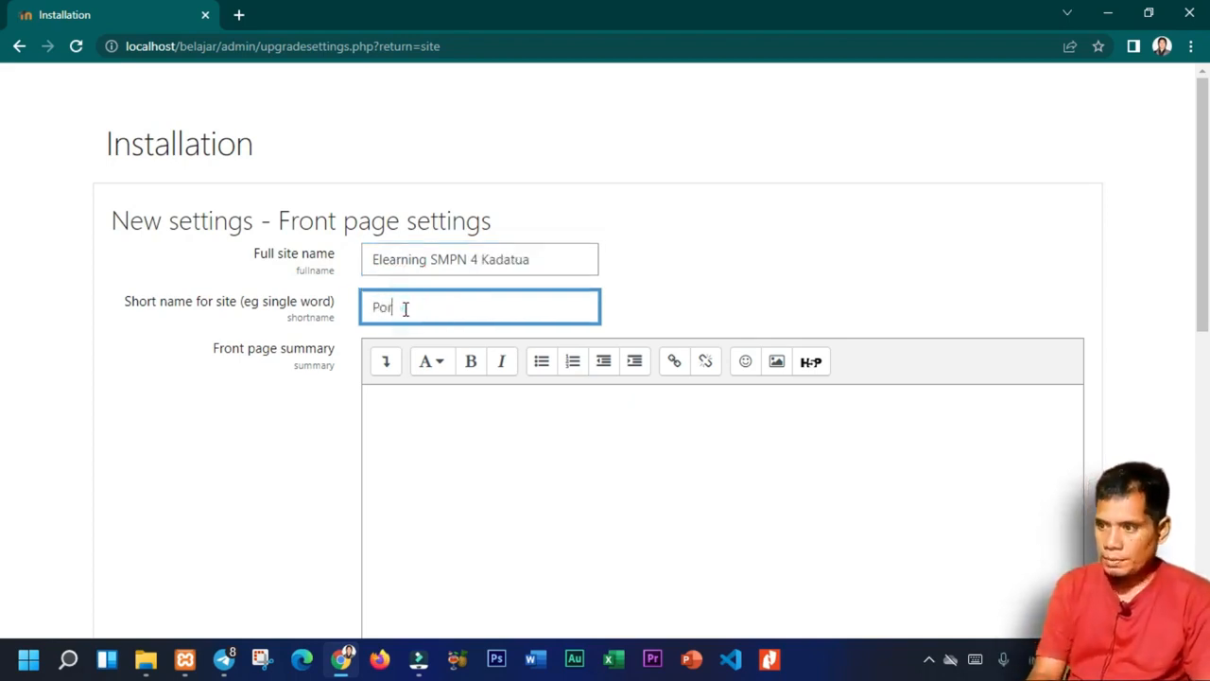
text(talRumah Belajar SMPN)
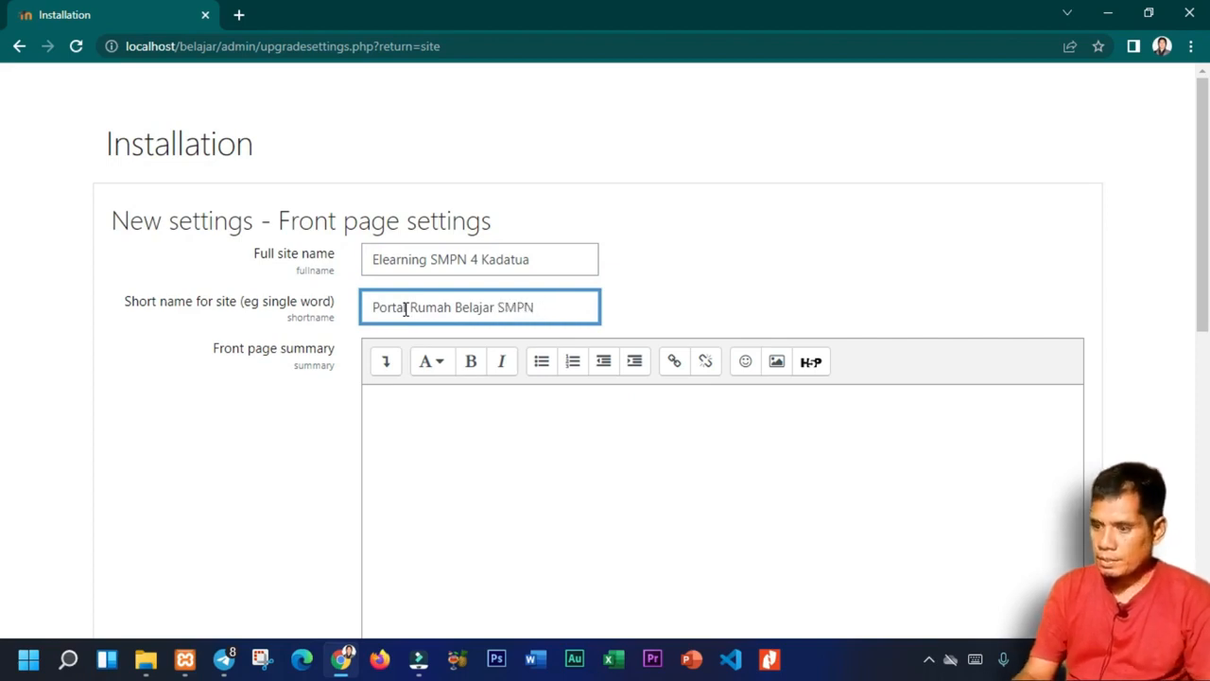
text( 4 Kadatua)
Choose Asia/Jakarta as the site's default timezone.
scroll(673, 307, down, 3)
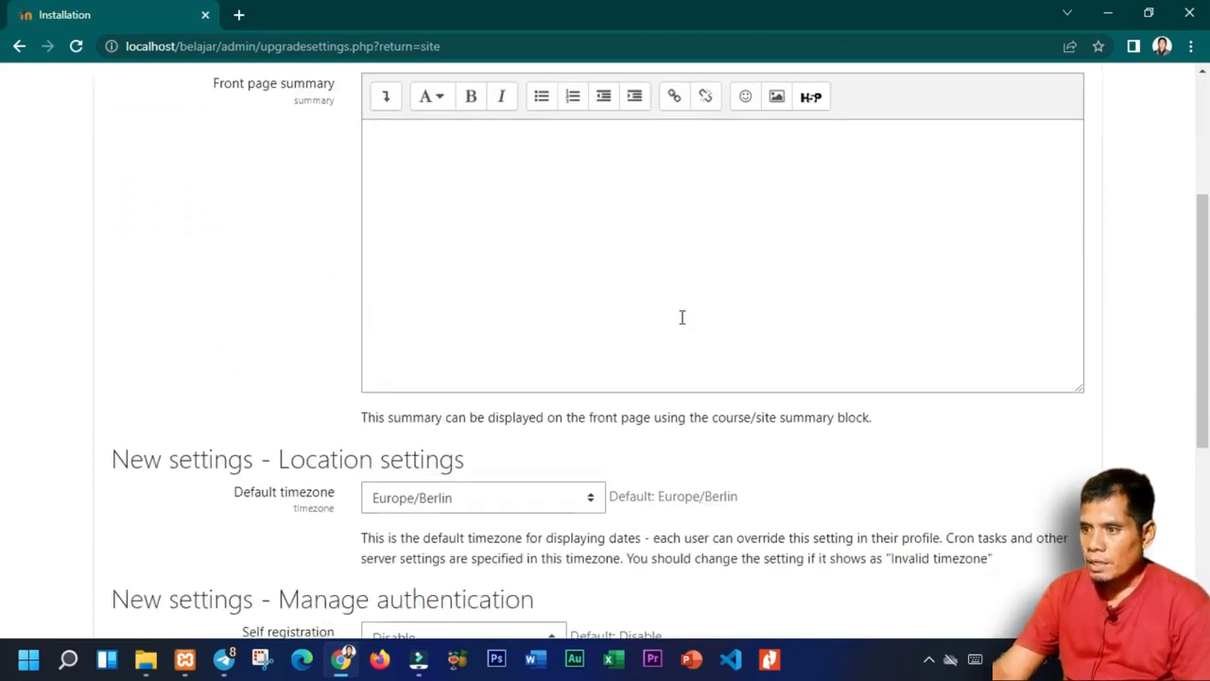
scroll(679, 319, down, 2)
click(565, 320)
scroll(558, 472, down, 20)
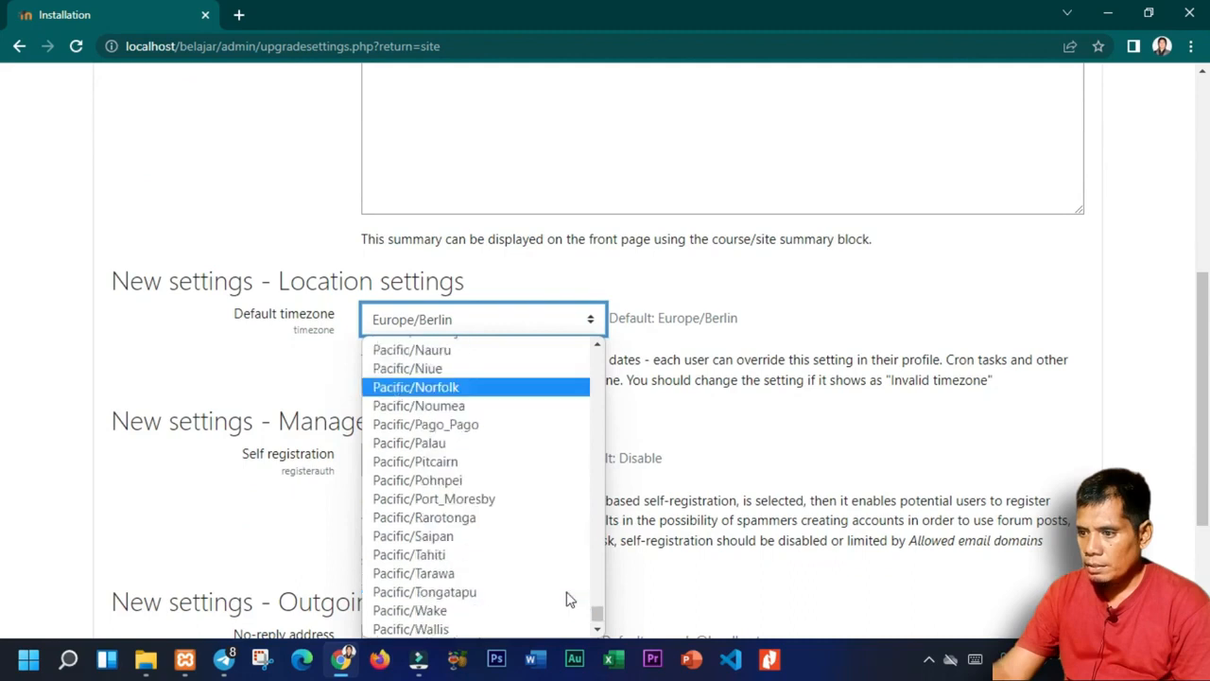
drag(599, 612, 594, 519)
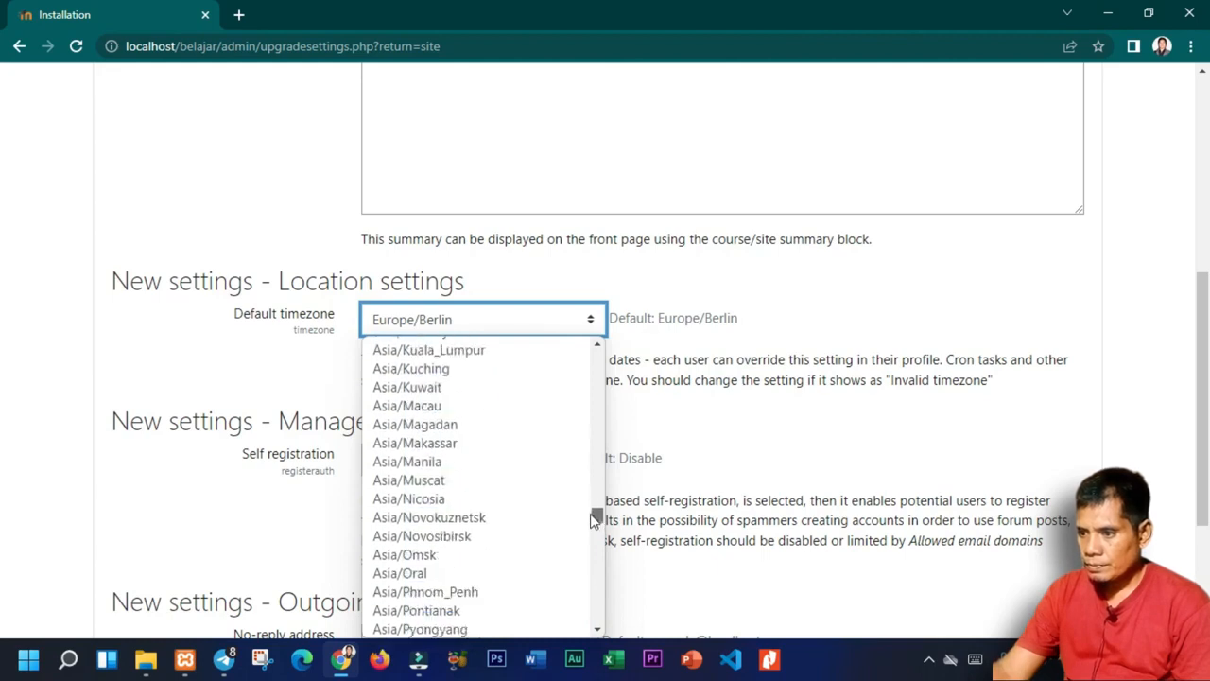
scroll(549, 554, up, 12)
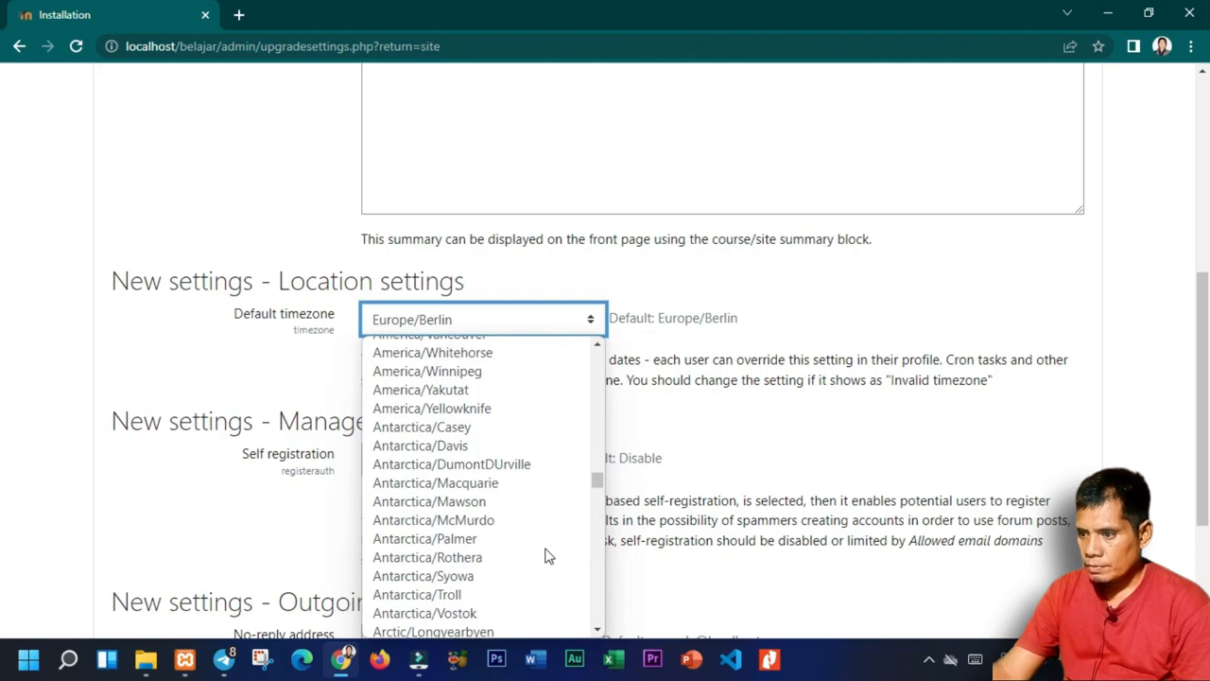
scroll(548, 557, up, 15)
scroll(554, 546, down, 20)
scroll(544, 572, down, 4)
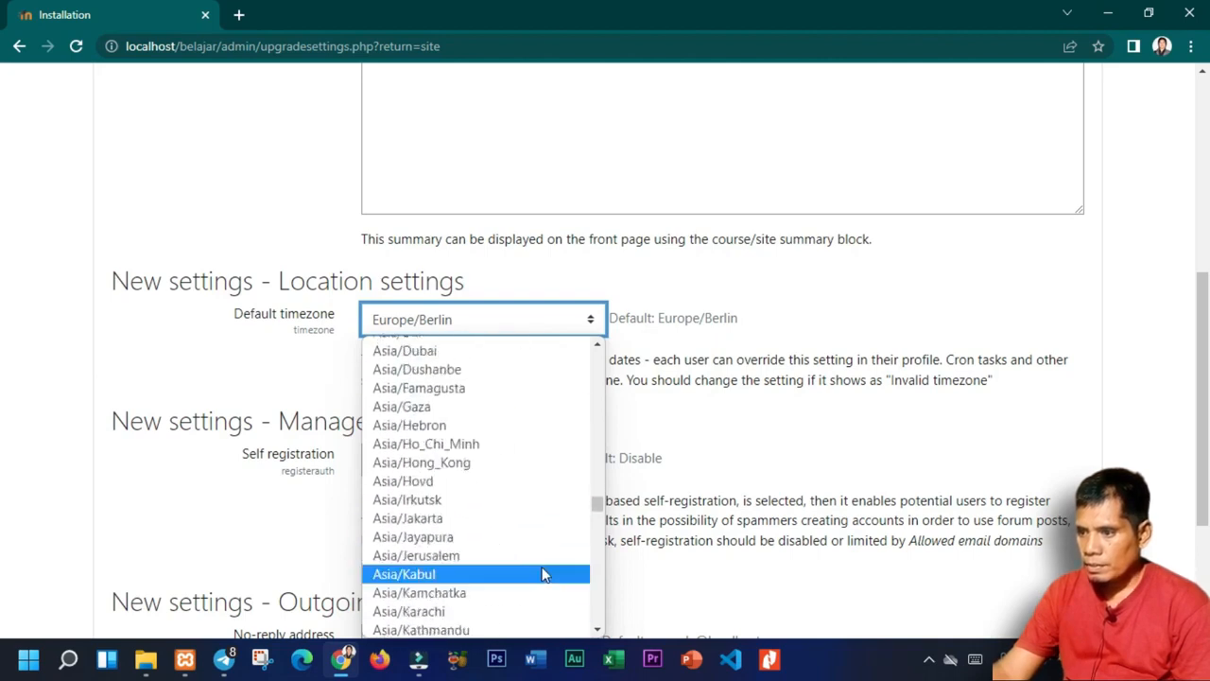
click(501, 523)
Save the new installation settings.
scroll(520, 511, down, 2)
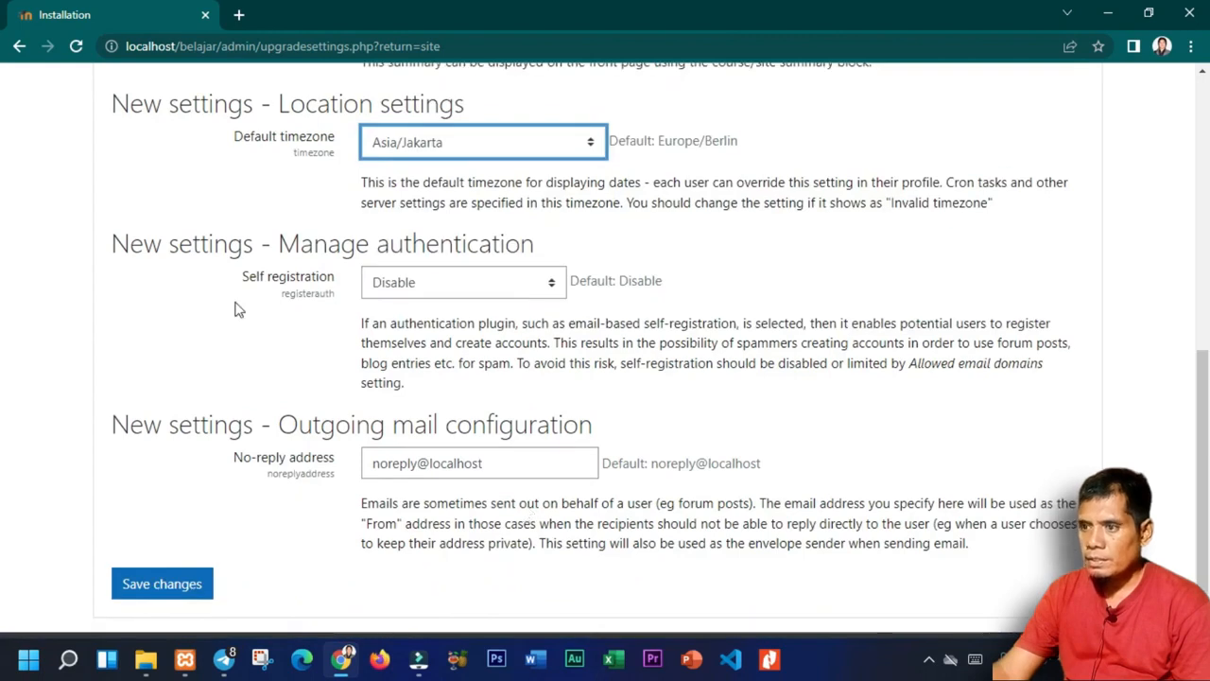
scroll(599, 435, down, 1)
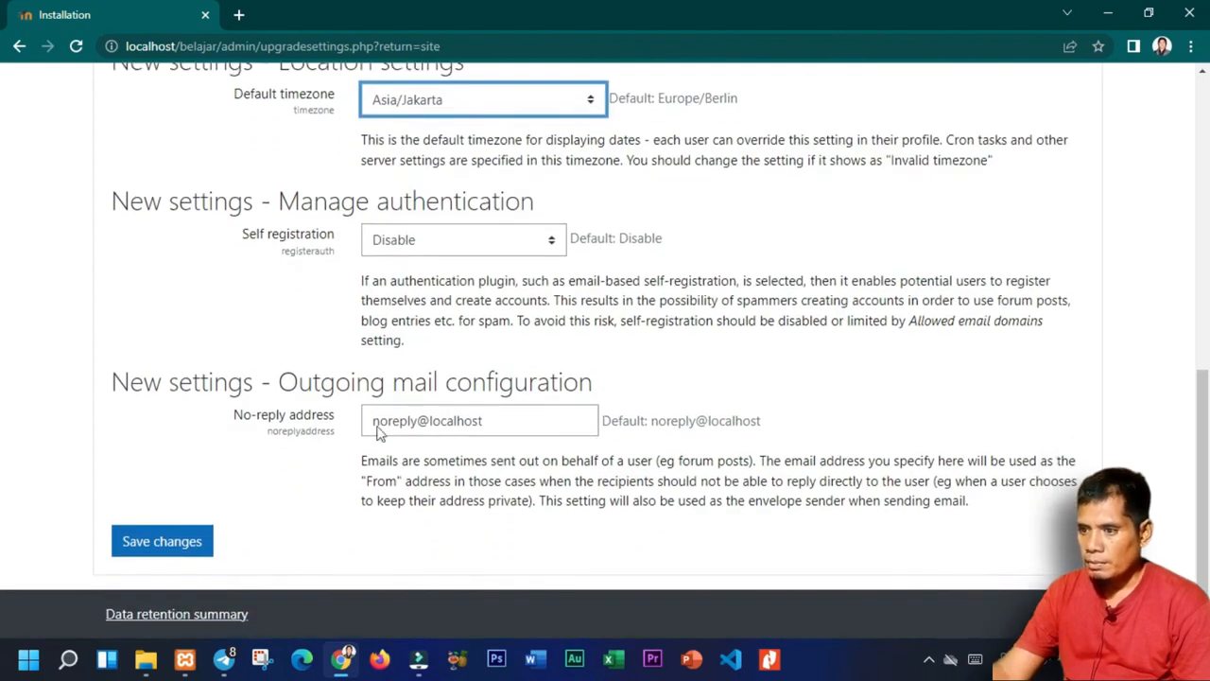
click(210, 556)
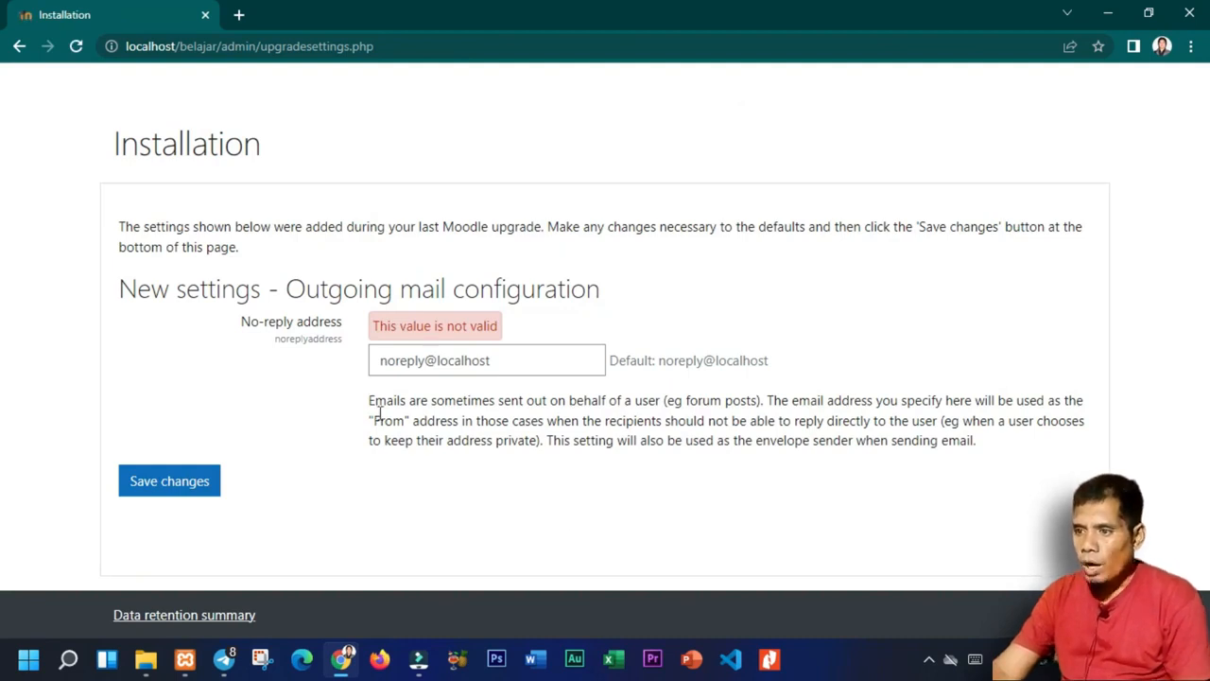
Replace noreply@localhost with the administrator's own e-mail address as the no-reply address.
drag(511, 360, 232, 361)
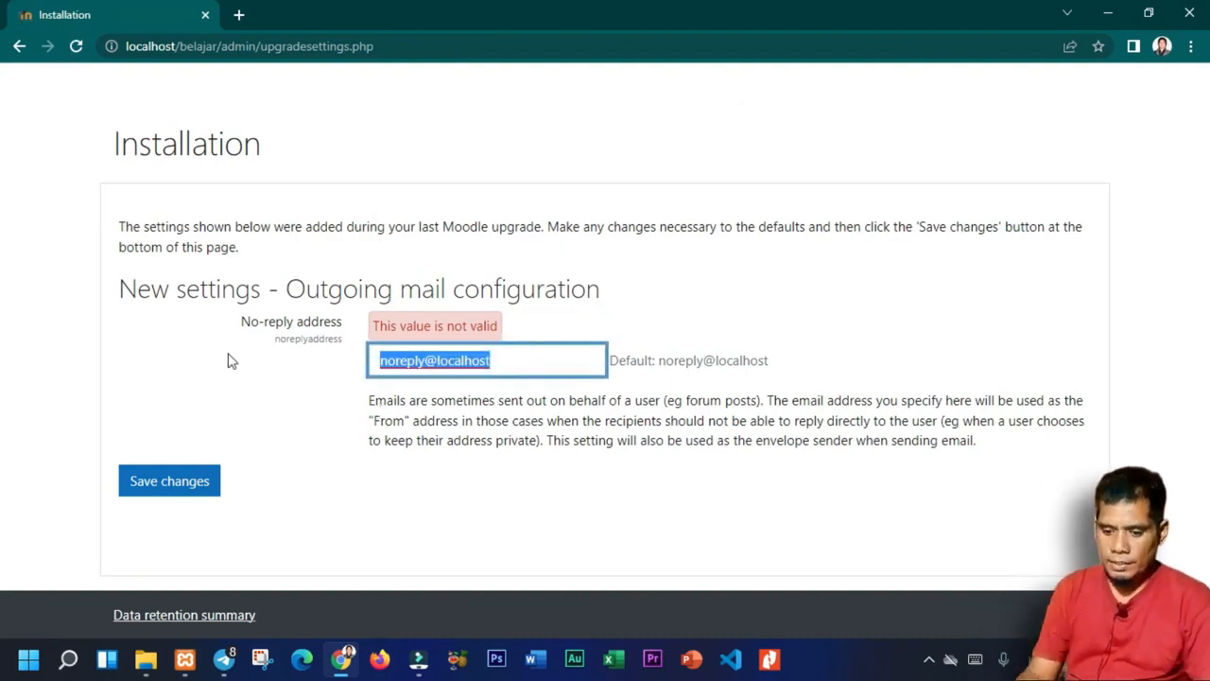
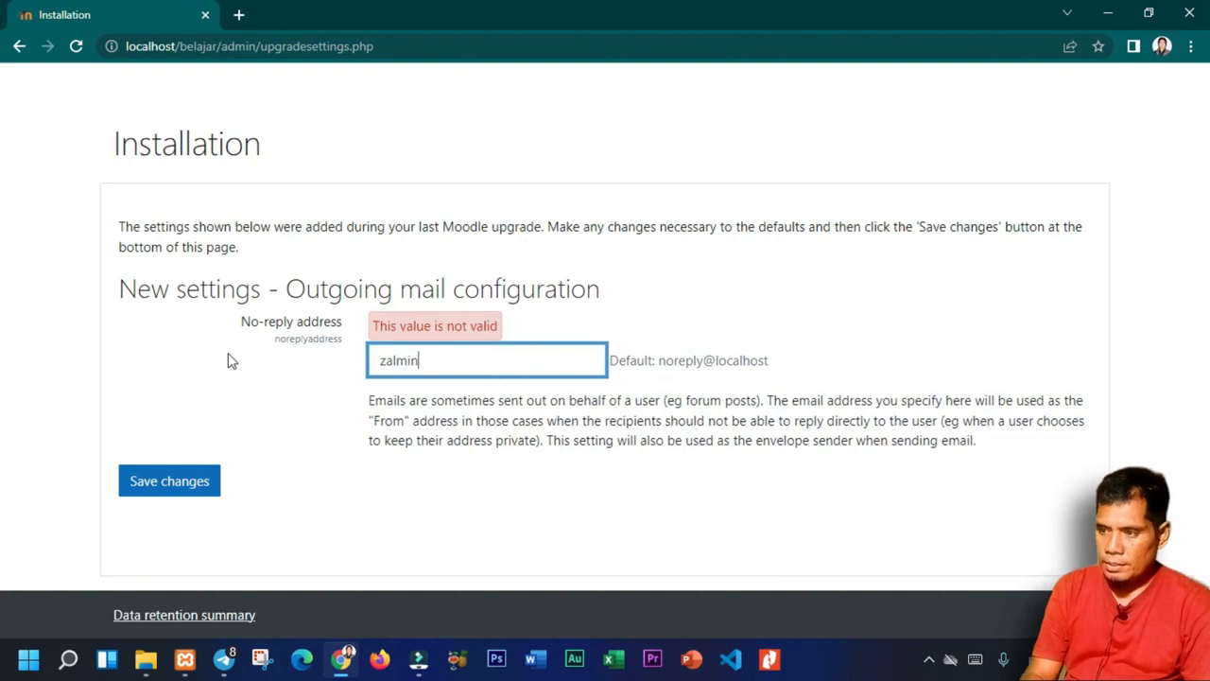
key(ctrl+shift+Left)
key(ctrl+shift+Left)
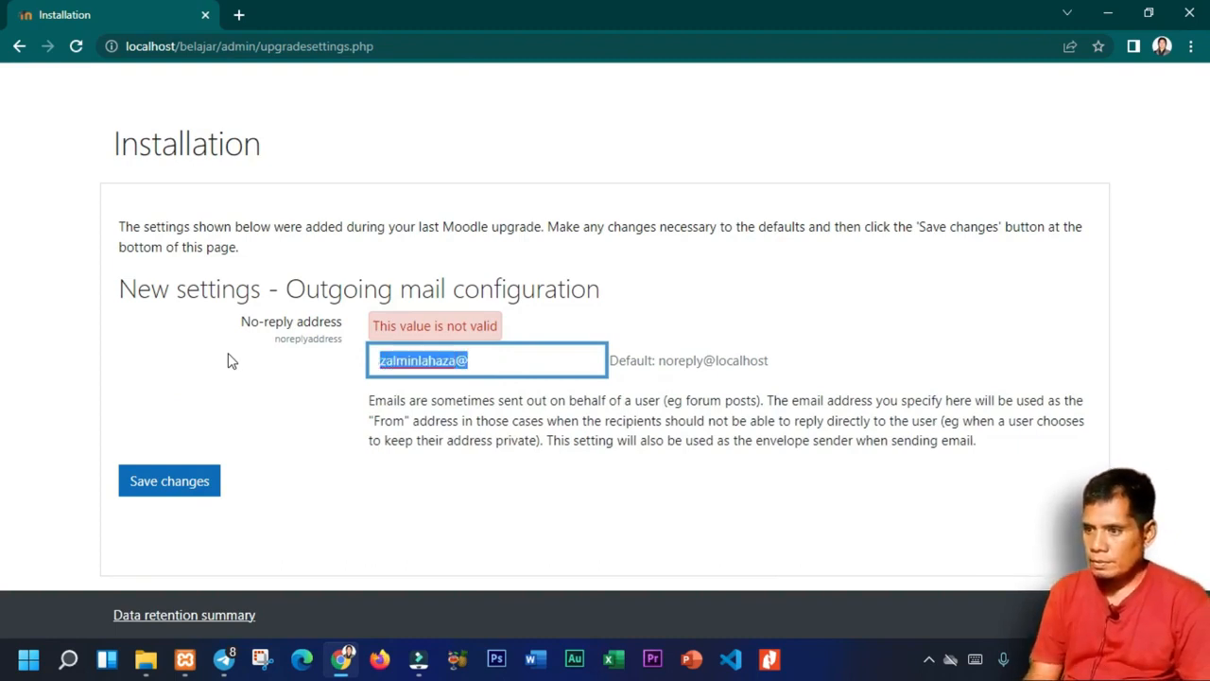
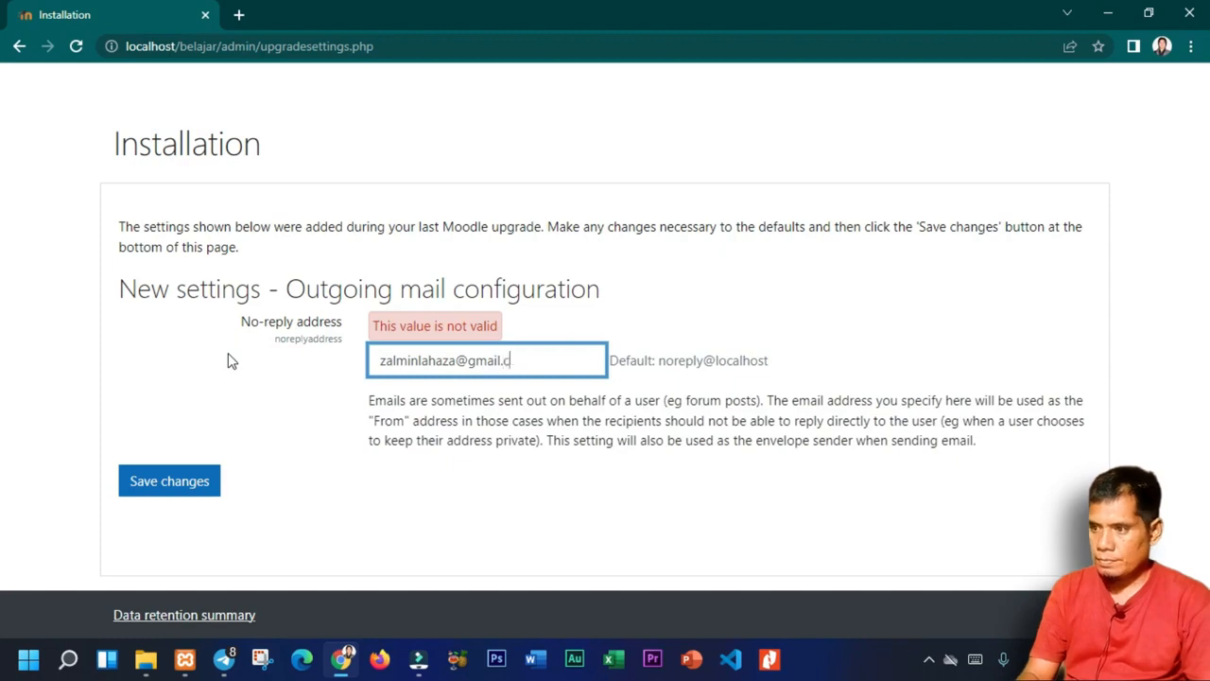
Save the no-reply address, look over the new Dashboard, and minimize Chrome.
click(190, 488)
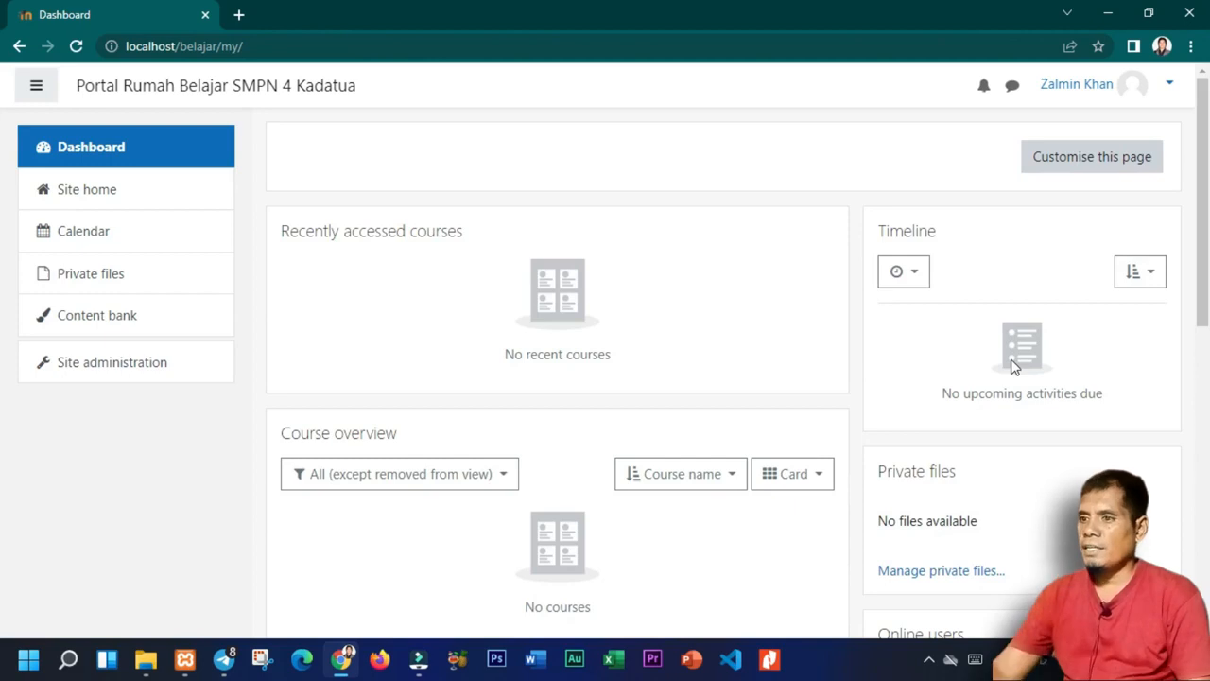
drag(1202, 94, 1208, 424)
drag(1203, 515, 1206, 94)
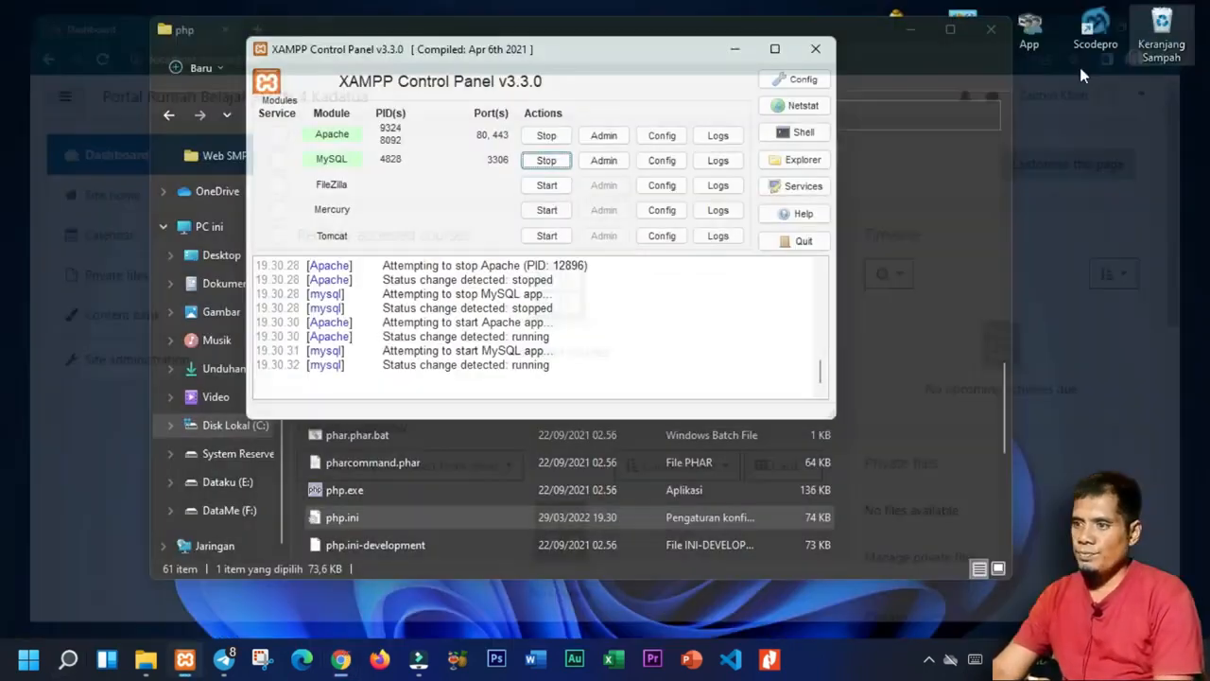
click(1189, 14)
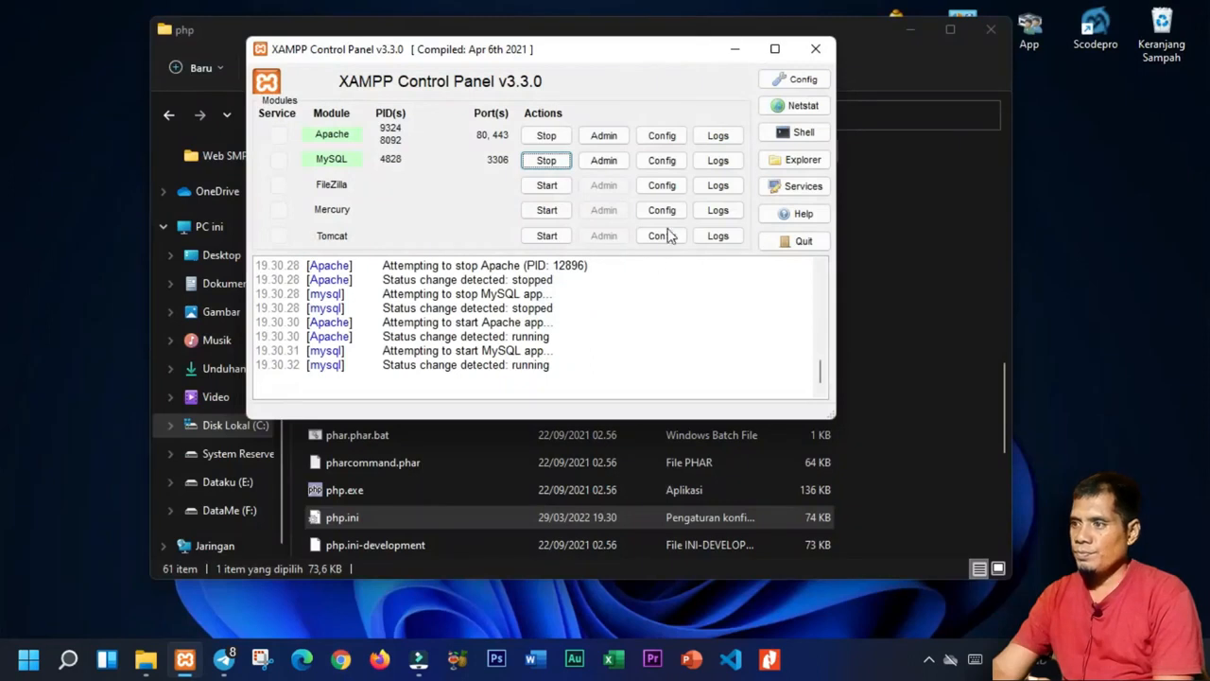
Minimize XAMPP, close the php folder window and refresh the desktop.
click(734, 49)
click(991, 29)
right_click(534, 203)
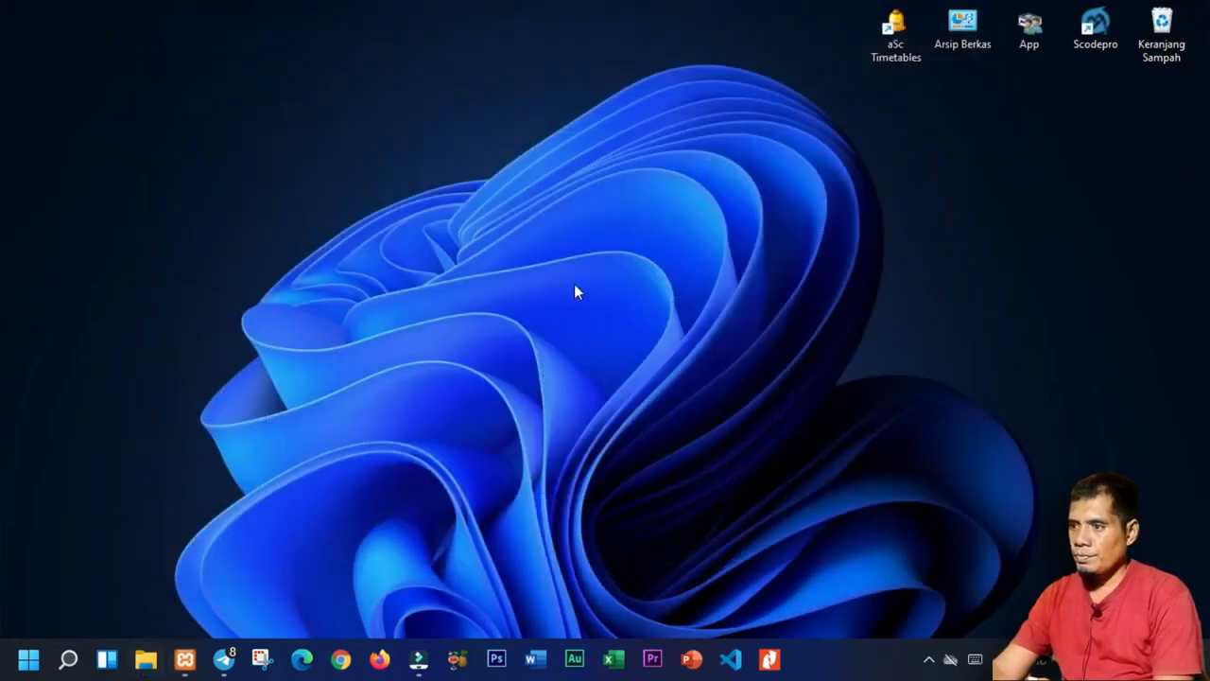
click(586, 279)
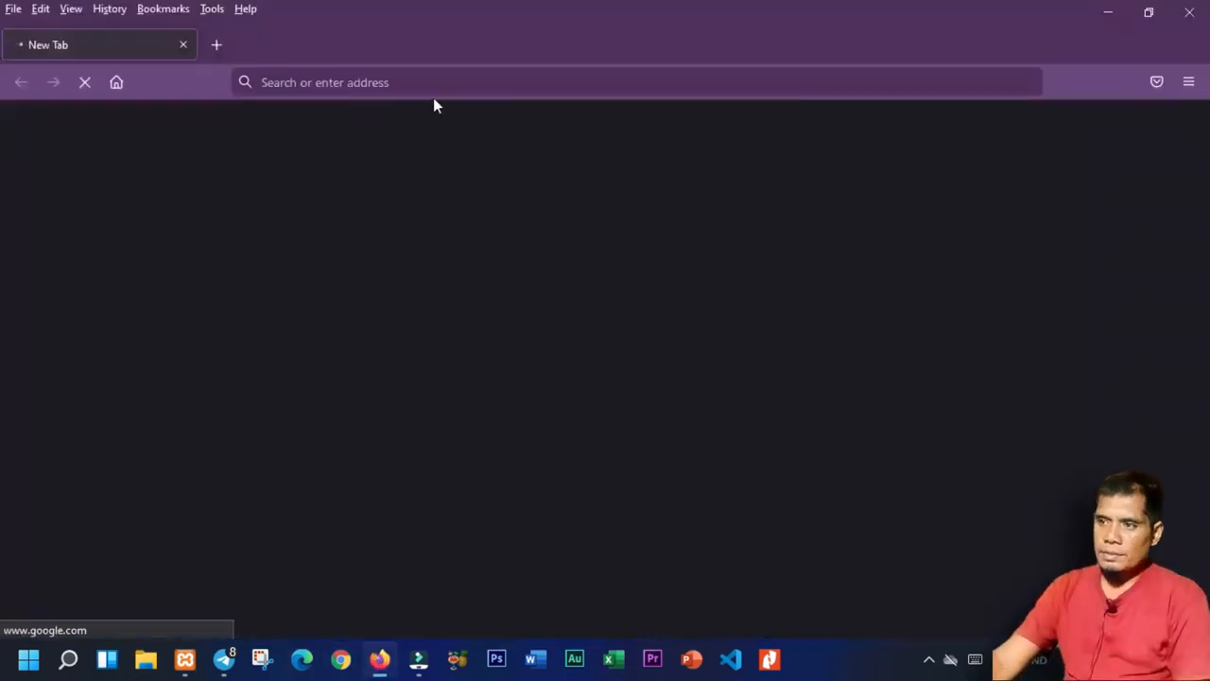
Open localhost/belajar in Firefox.
click(431, 83)
text(localhost/)
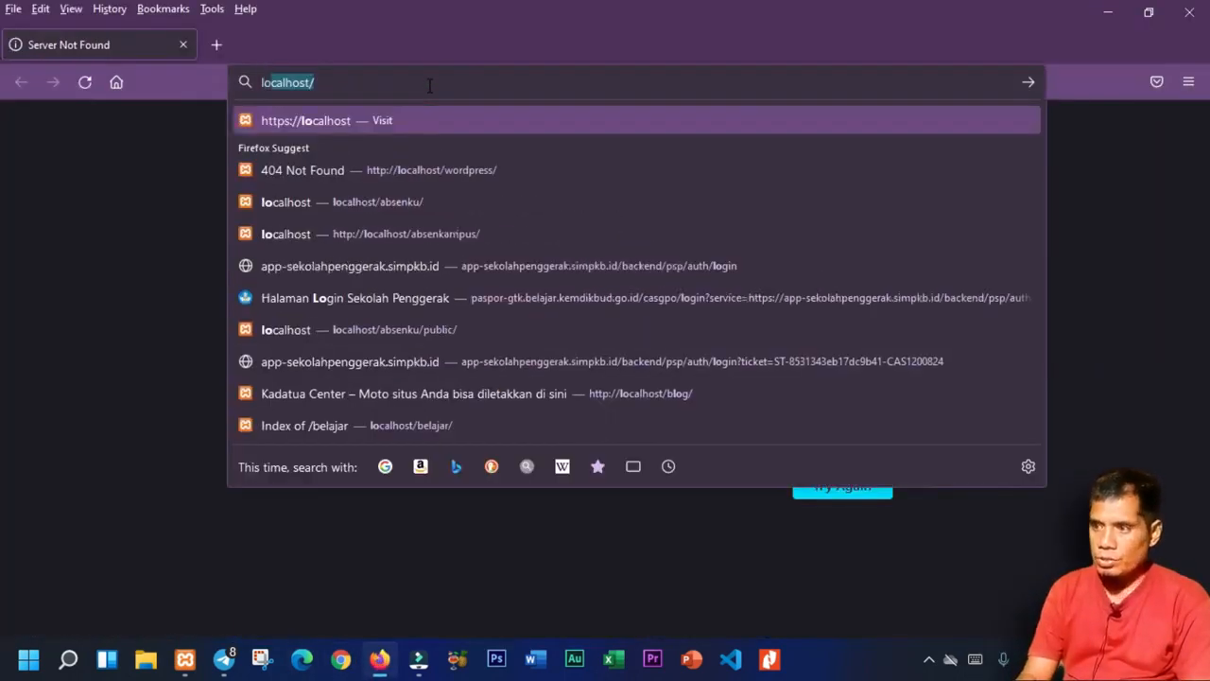
text(belajar/)
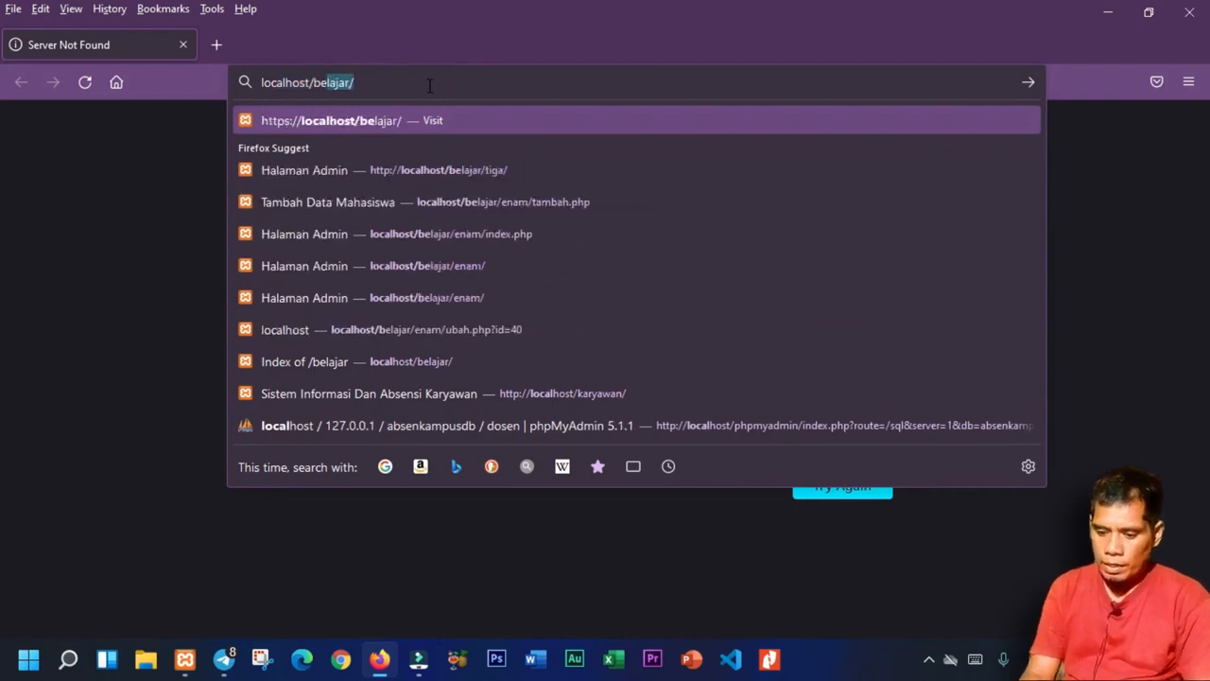
key(Return)
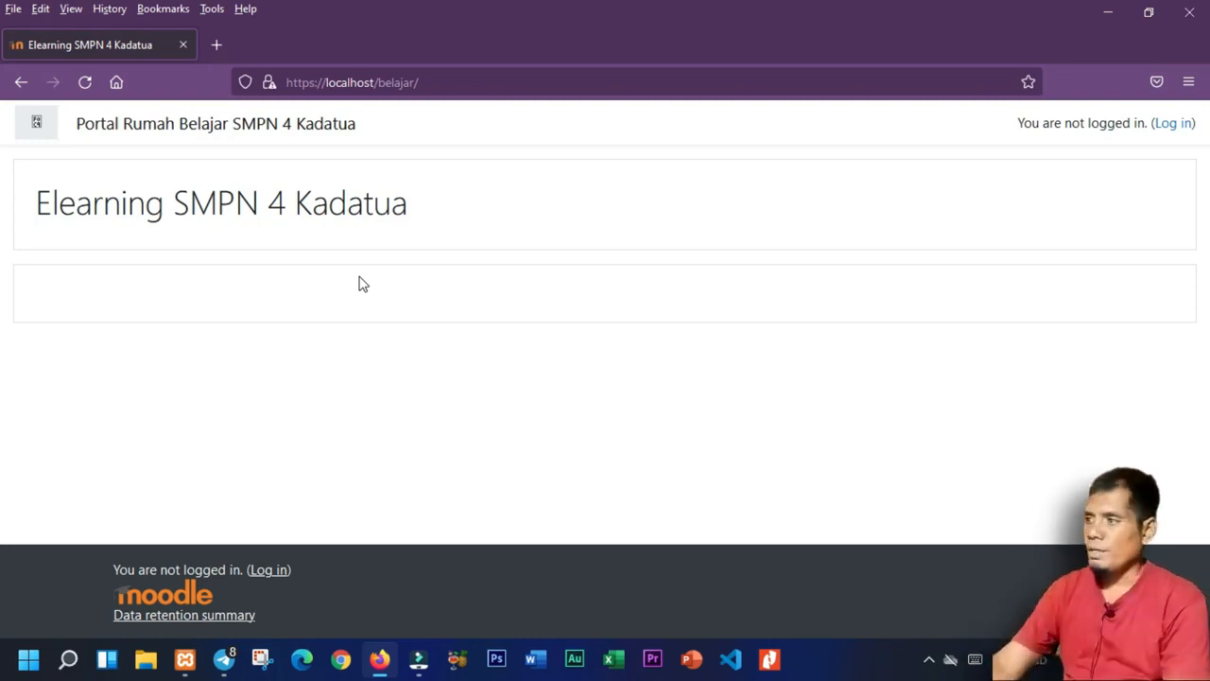
Log in with the admin username and password, remembering the username and saving the login.
click(1170, 123)
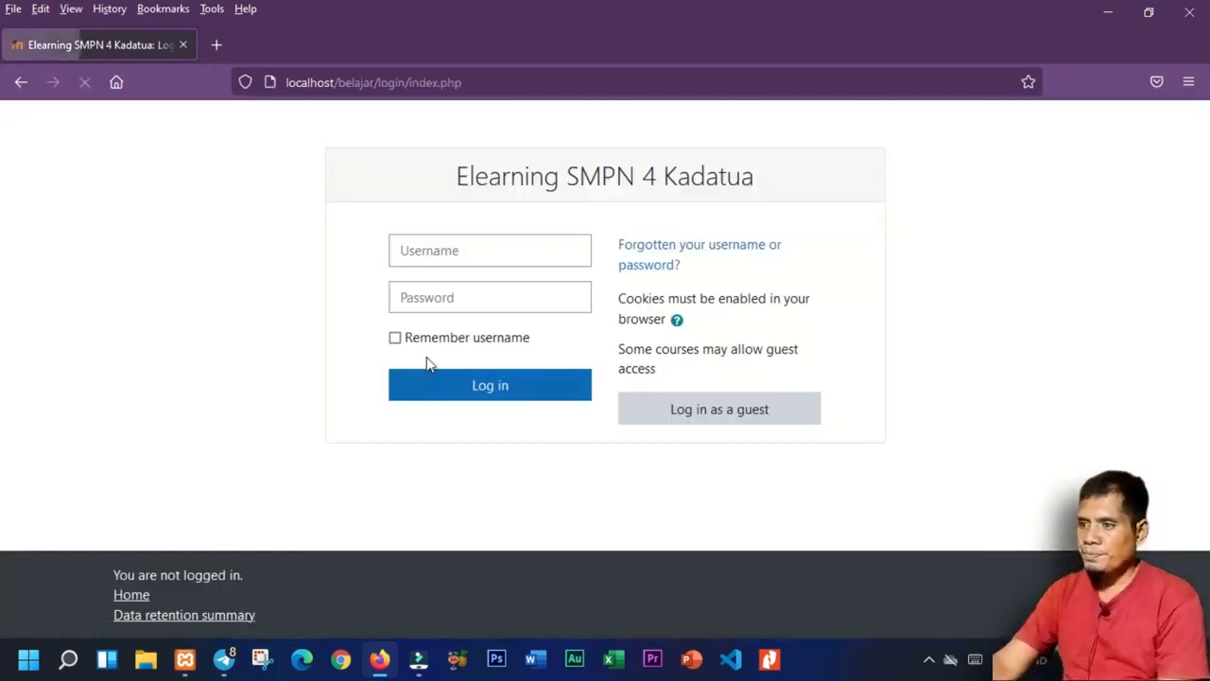
click(467, 249)
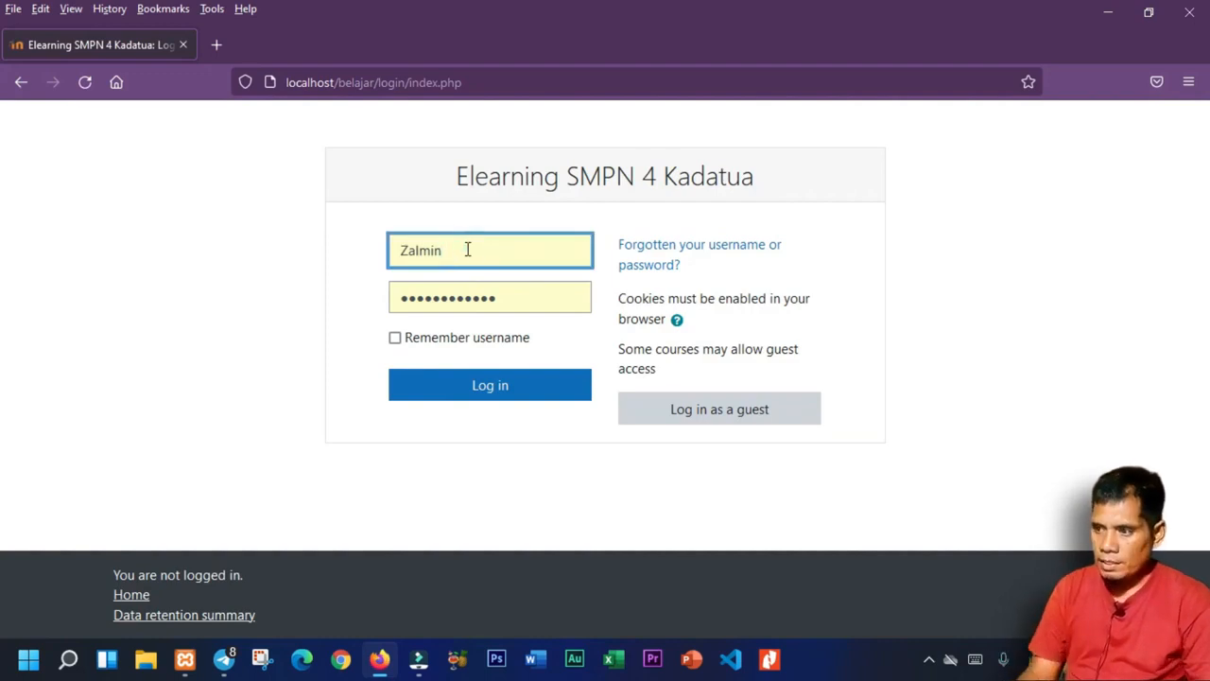
key(ctrl+a)
text(zalmu)
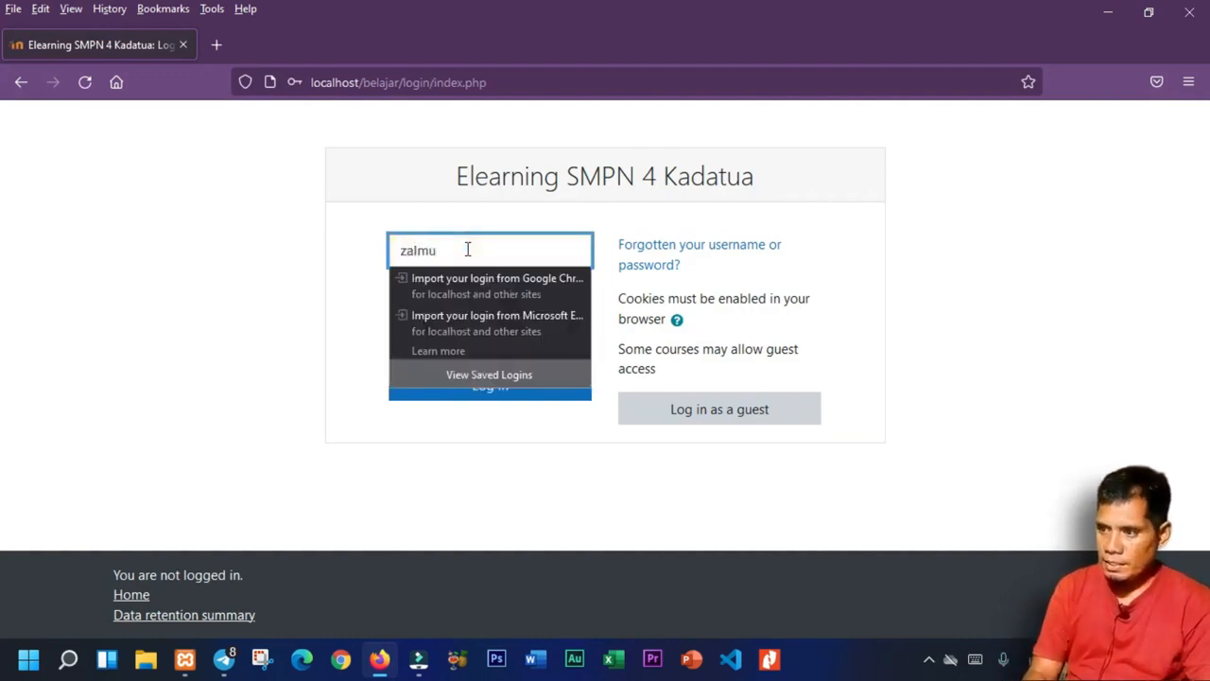
text(un)
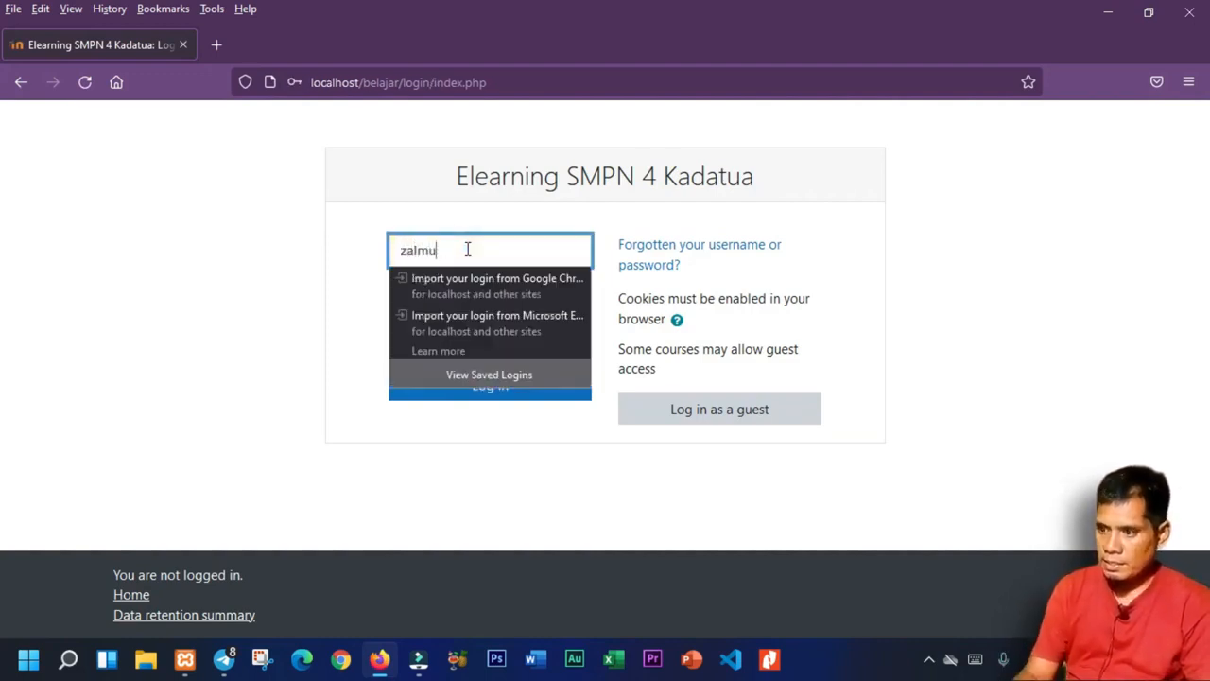
key(BackSpace)
text(inkhan)
key(Tab)
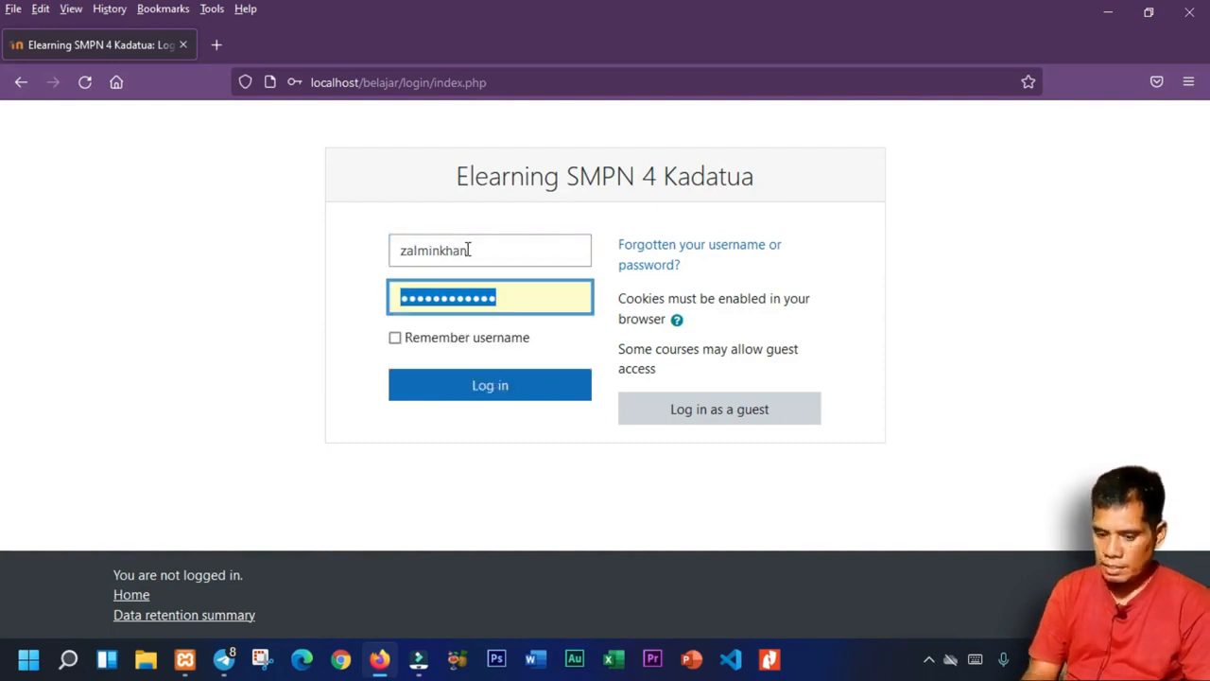
text(••••••••••)
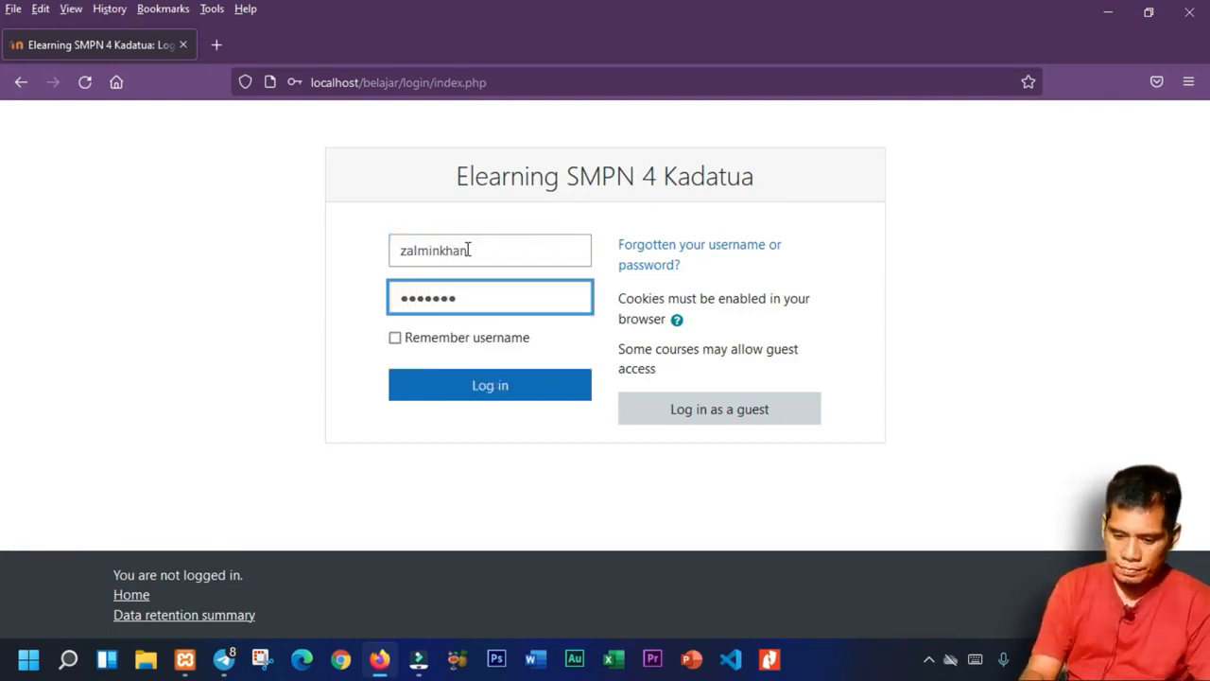
text(••••)
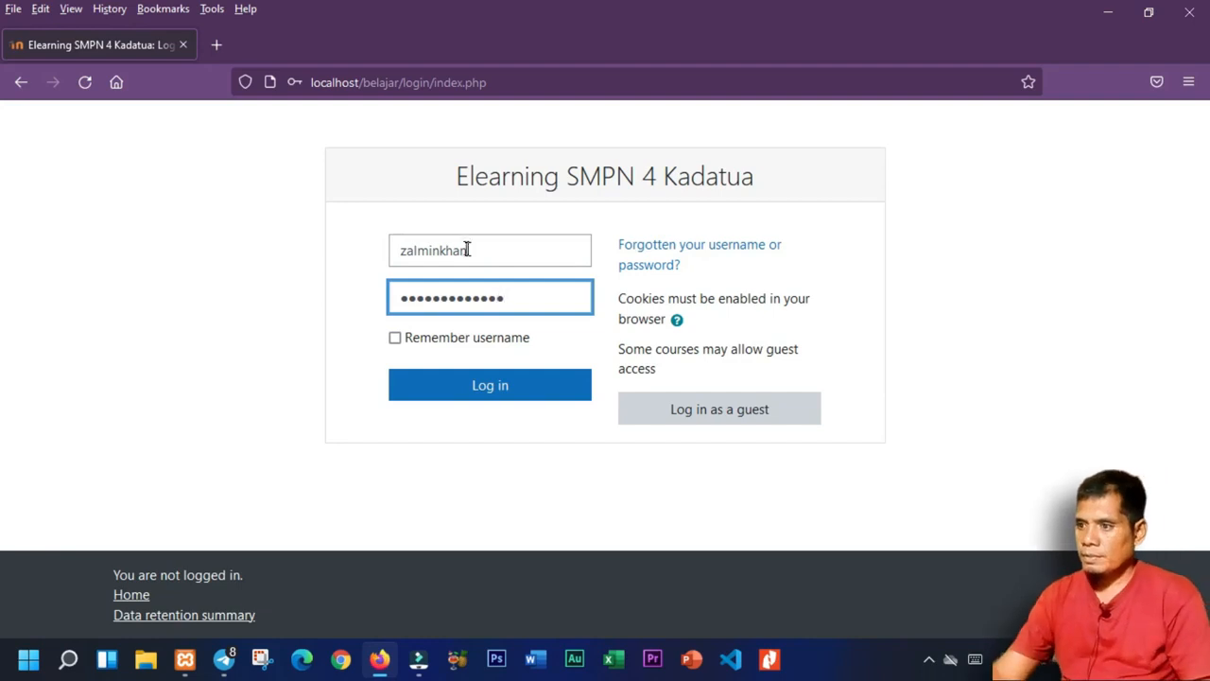
click(468, 342)
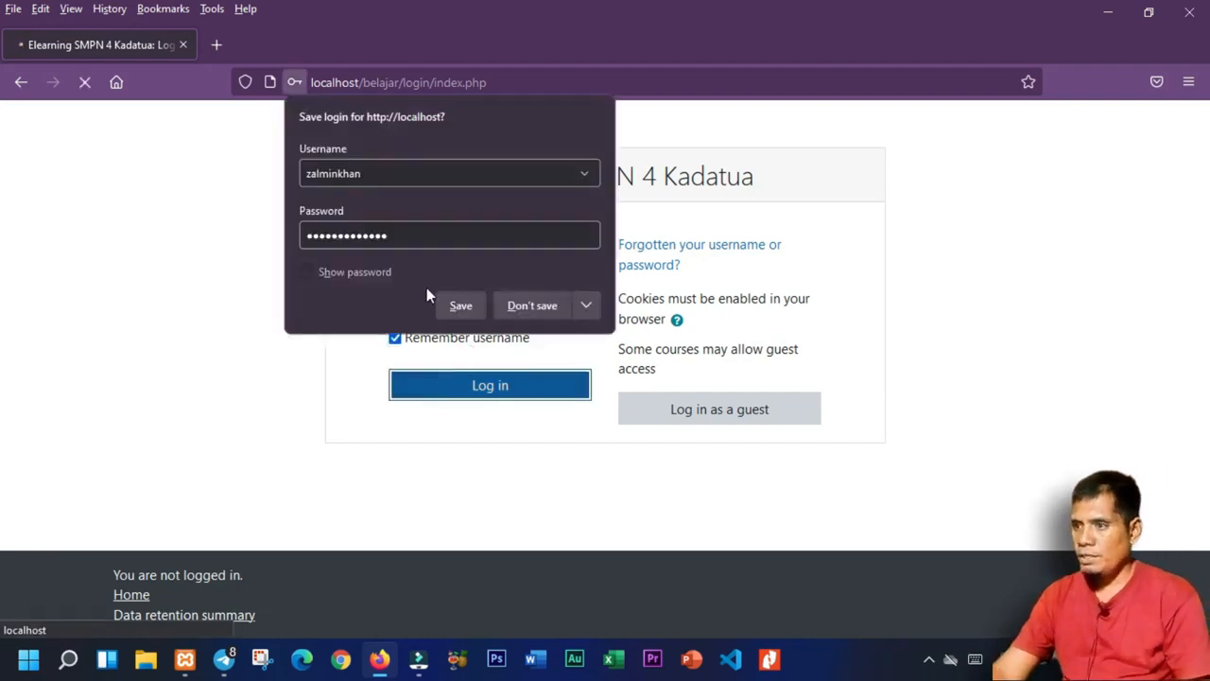
click(448, 304)
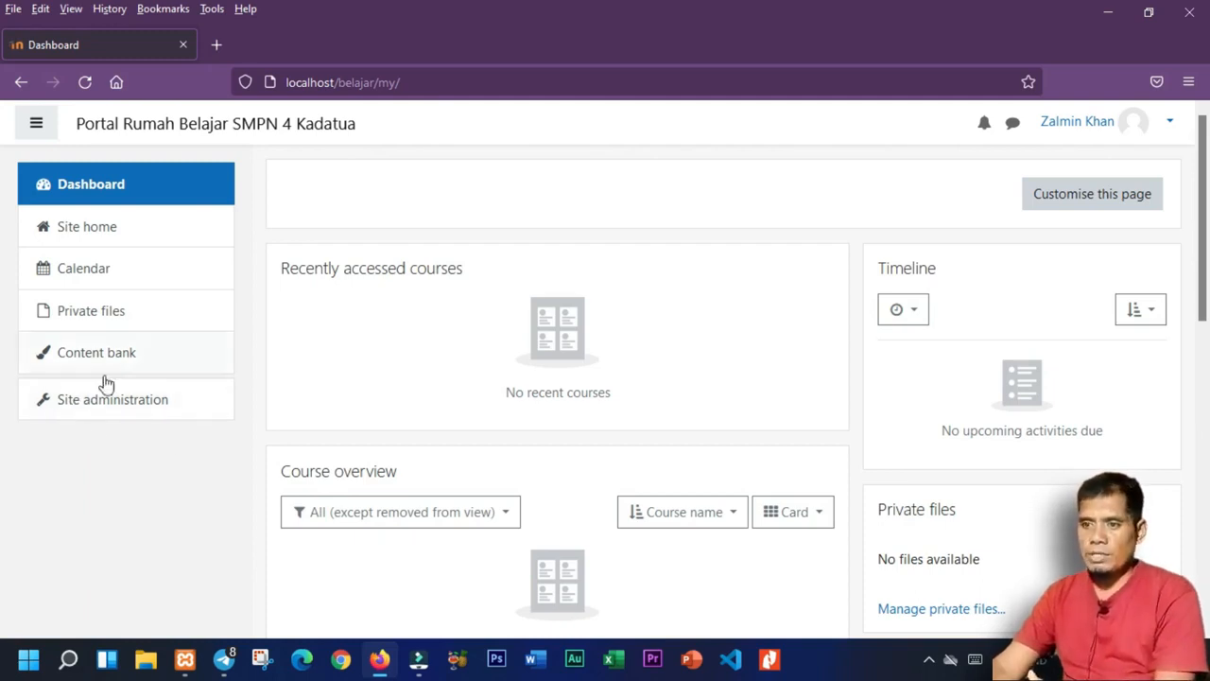
Open Site administration from the navigation drawer.
click(101, 407)
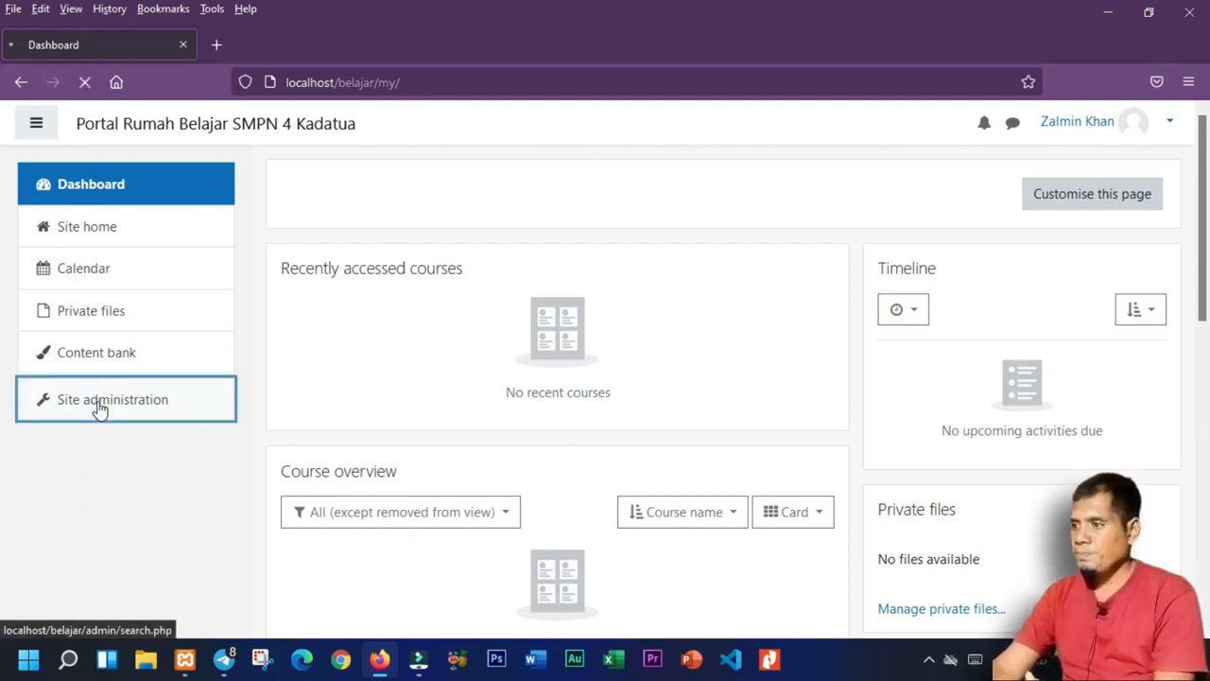
scroll(4, 191, down, 3)
scroll(371, 257, up, 2)
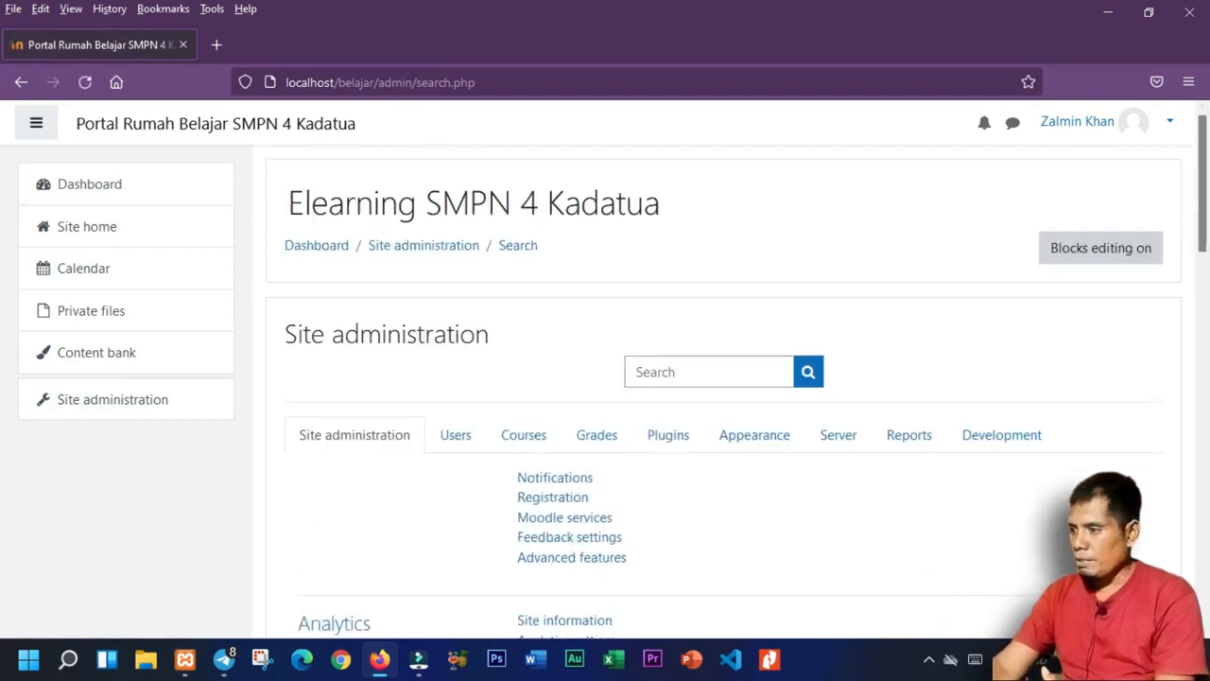
Look at the available Wi-Fi networks in quick settings, then close the list.
click(1038, 659)
click(959, 289)
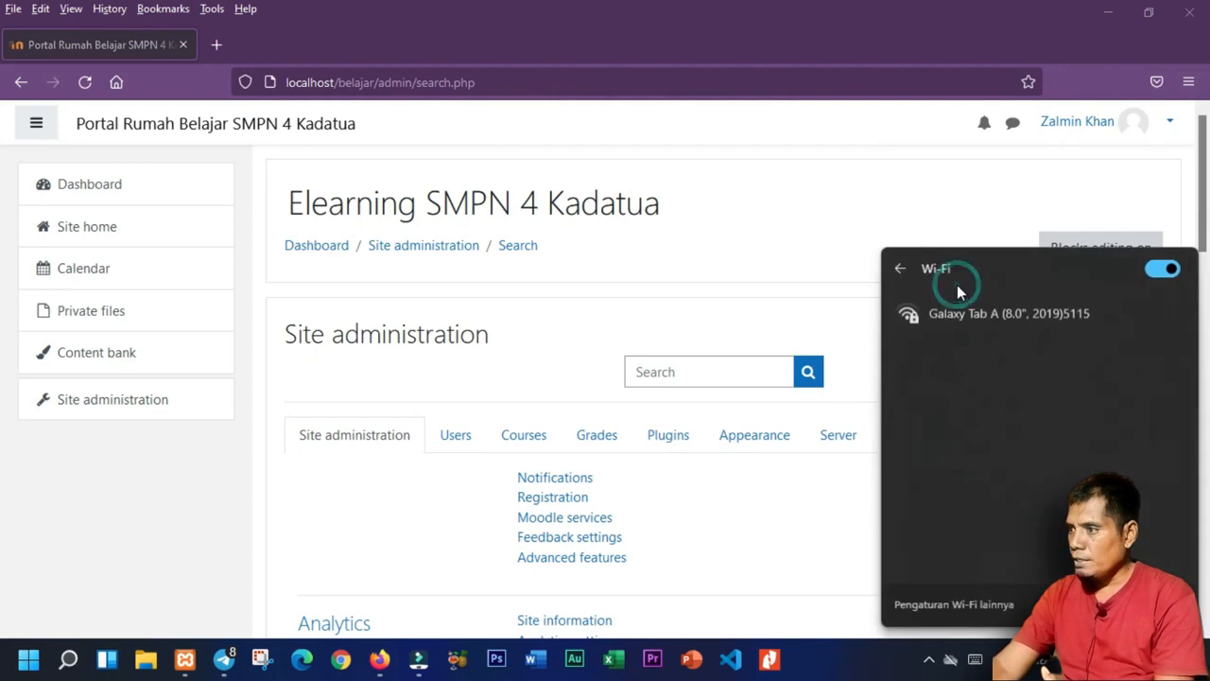
click(842, 551)
Reload the Site administration overview page.
scroll(365, 472, down, 4)
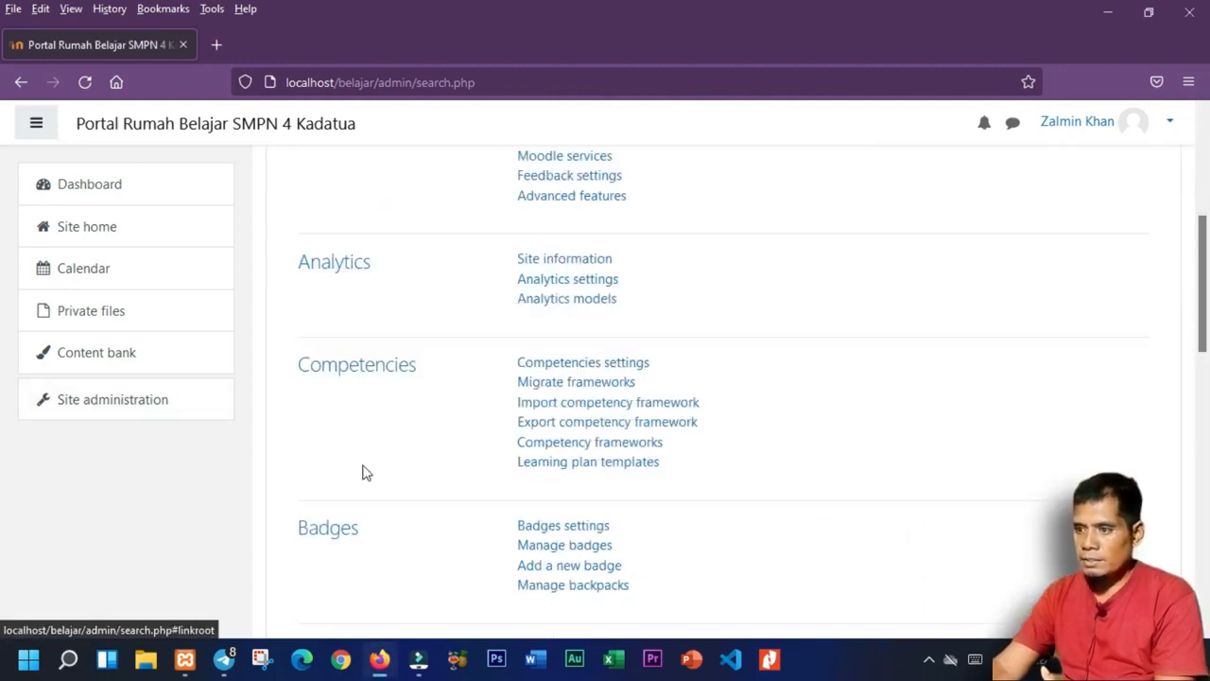
scroll(365, 472, up, 3)
scroll(360, 482, down, 4)
scroll(354, 488, up, 5)
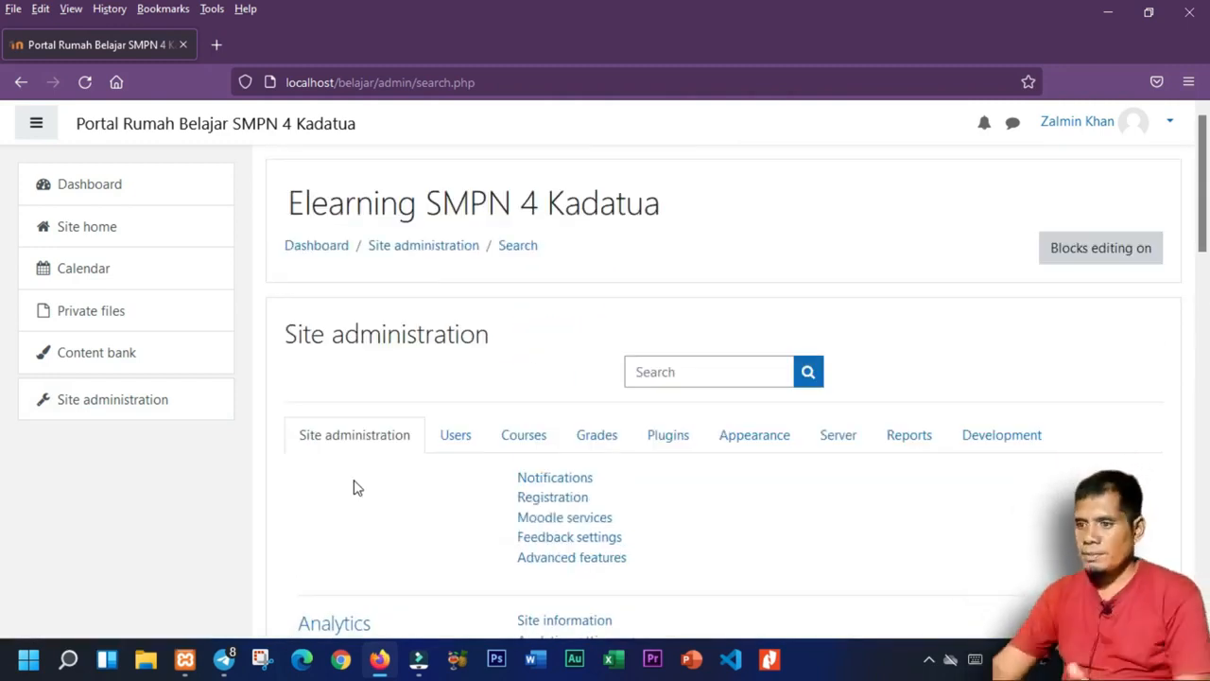
scroll(667, 349, down, 4)
click(87, 408)
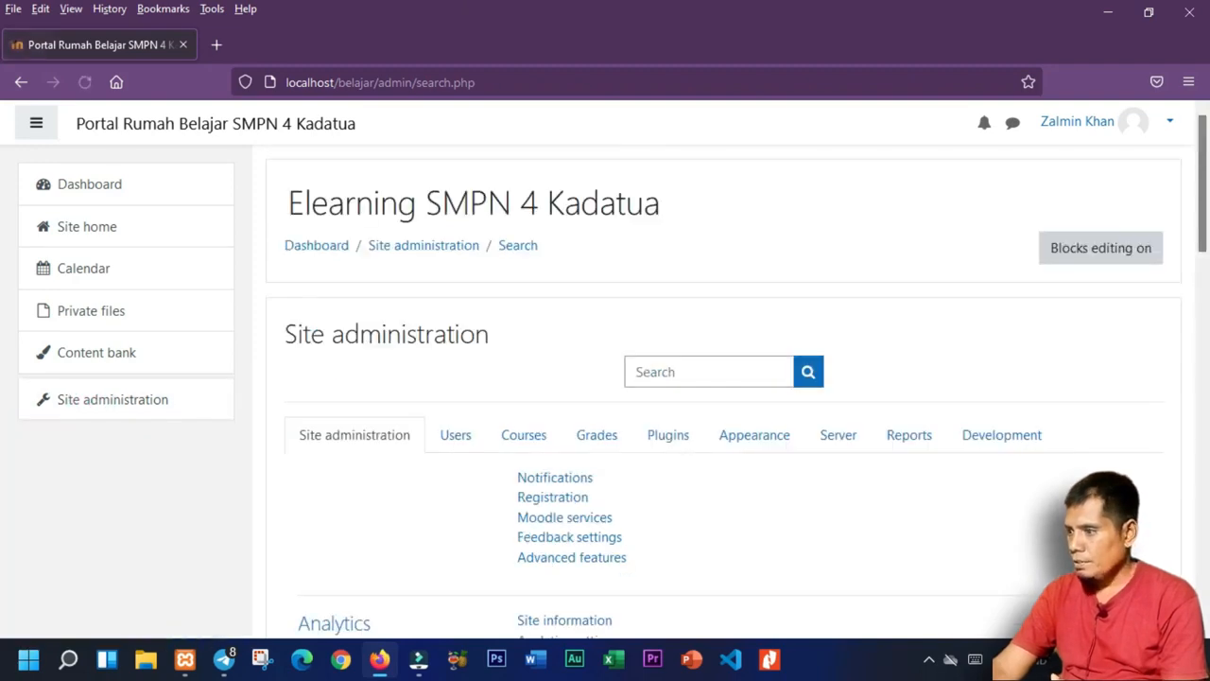
Connect to the Galaxy Tab A Wi-Fi network with its security key, then dismiss the panel.
key(super+a)
click(962, 289)
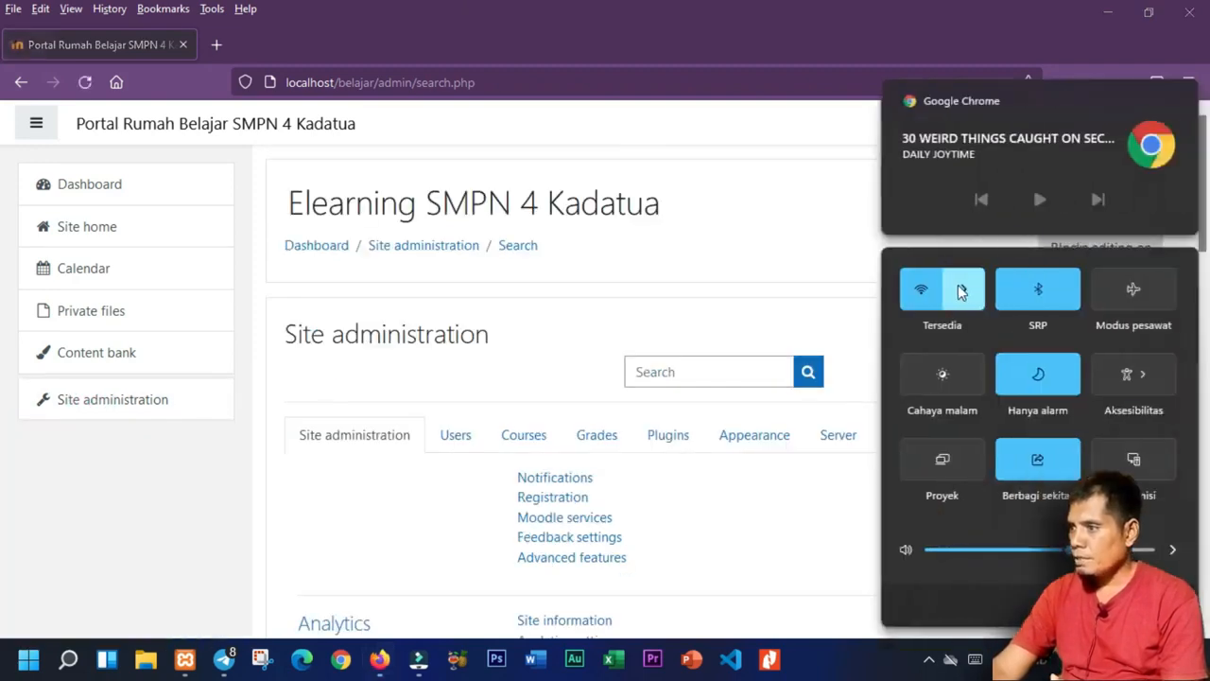
click(962, 300)
click(1094, 401)
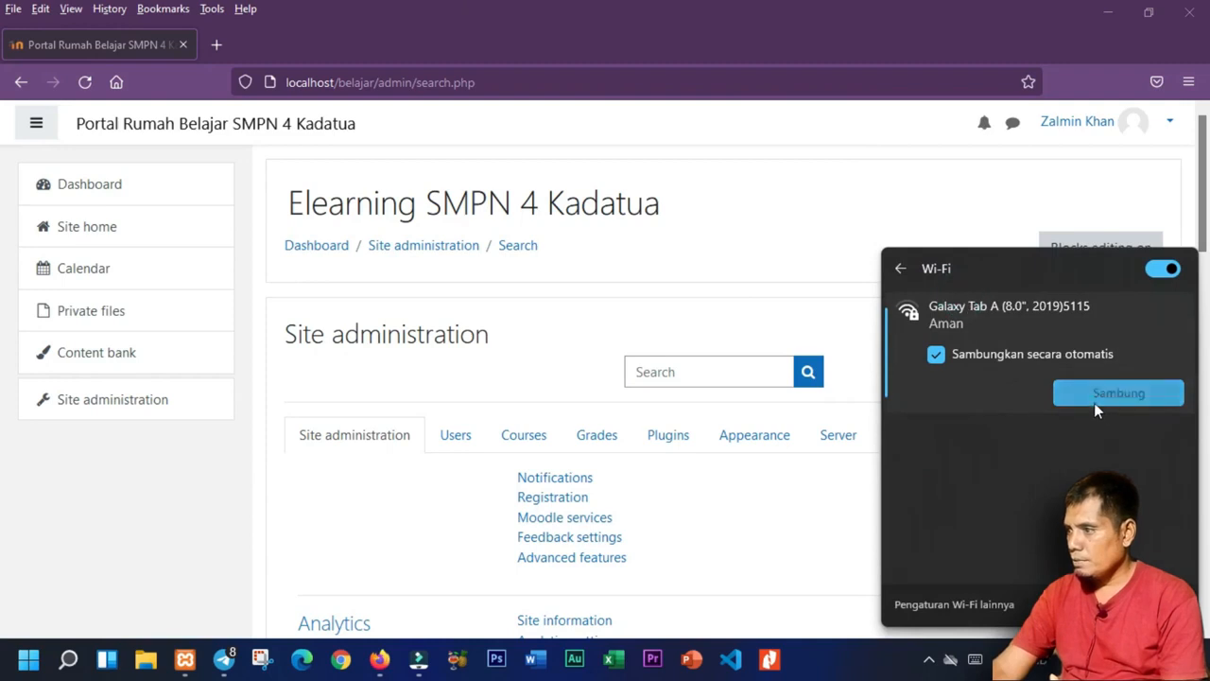
text(*****)
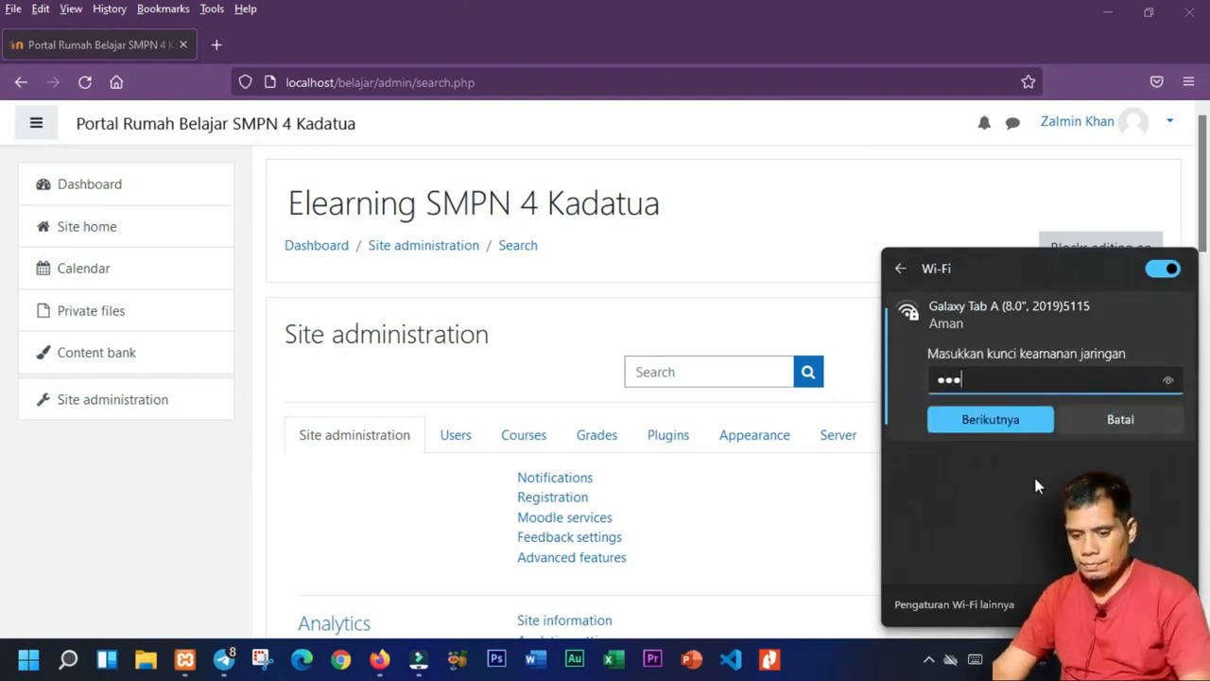
text(****)
click(998, 426)
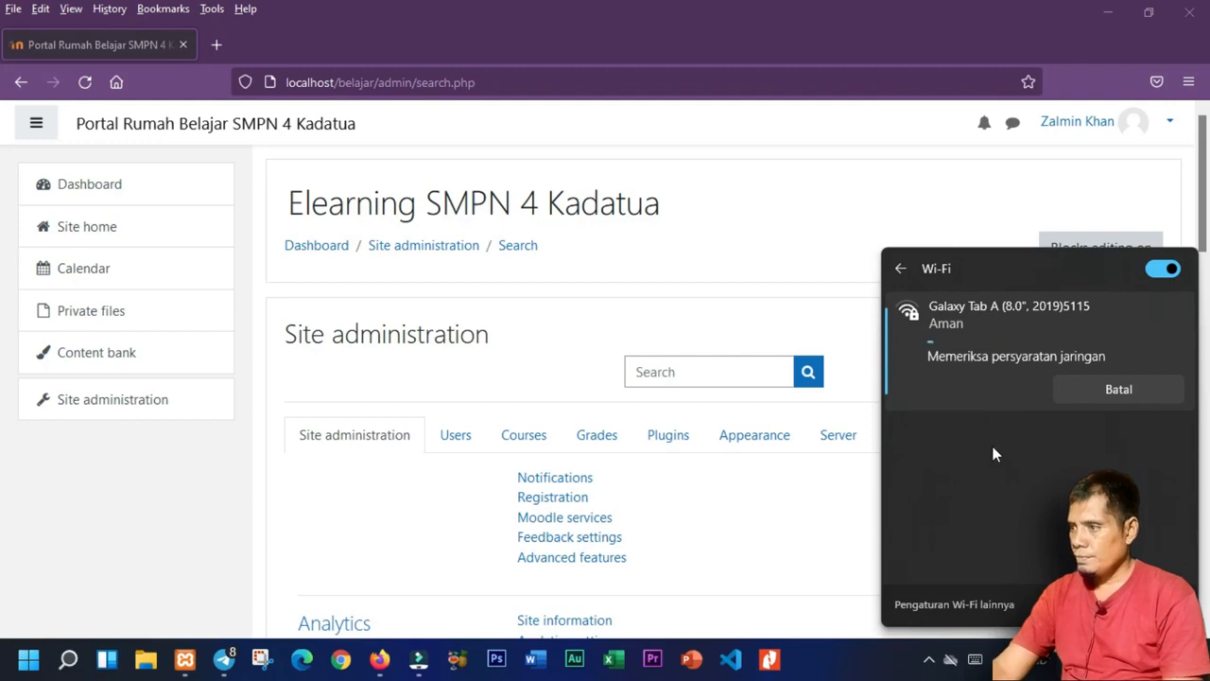
click(763, 556)
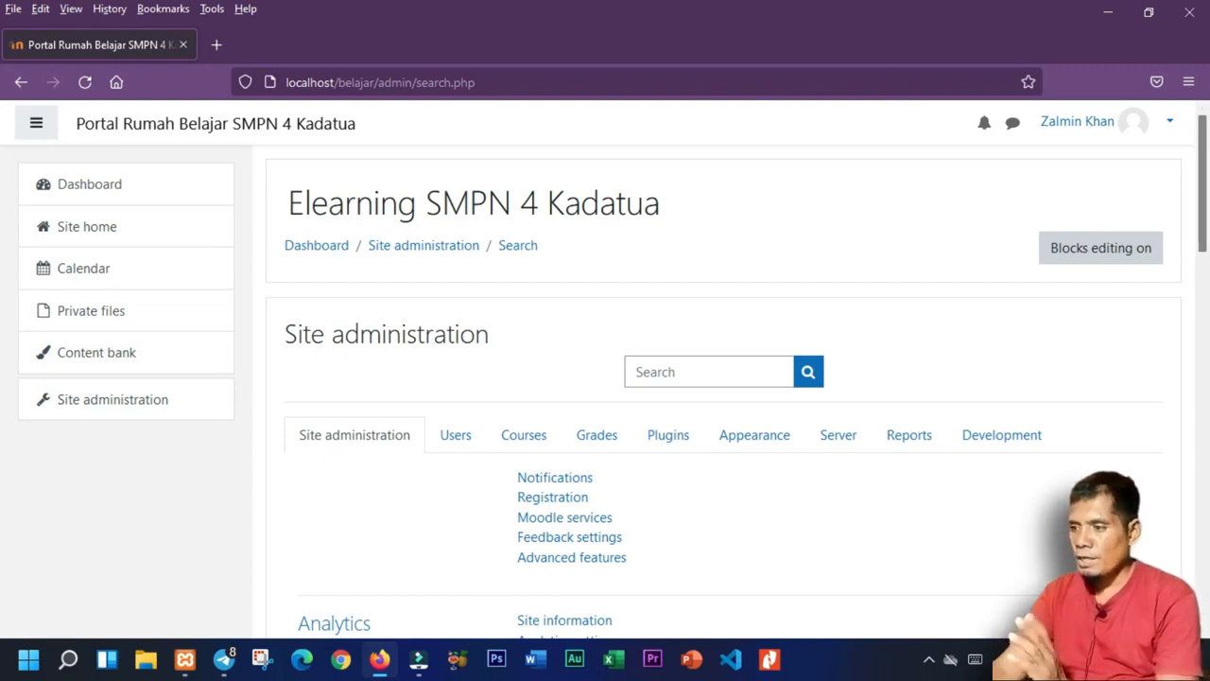
In Language settings, keep English (en) as the default language.
scroll(501, 388, down, 2)
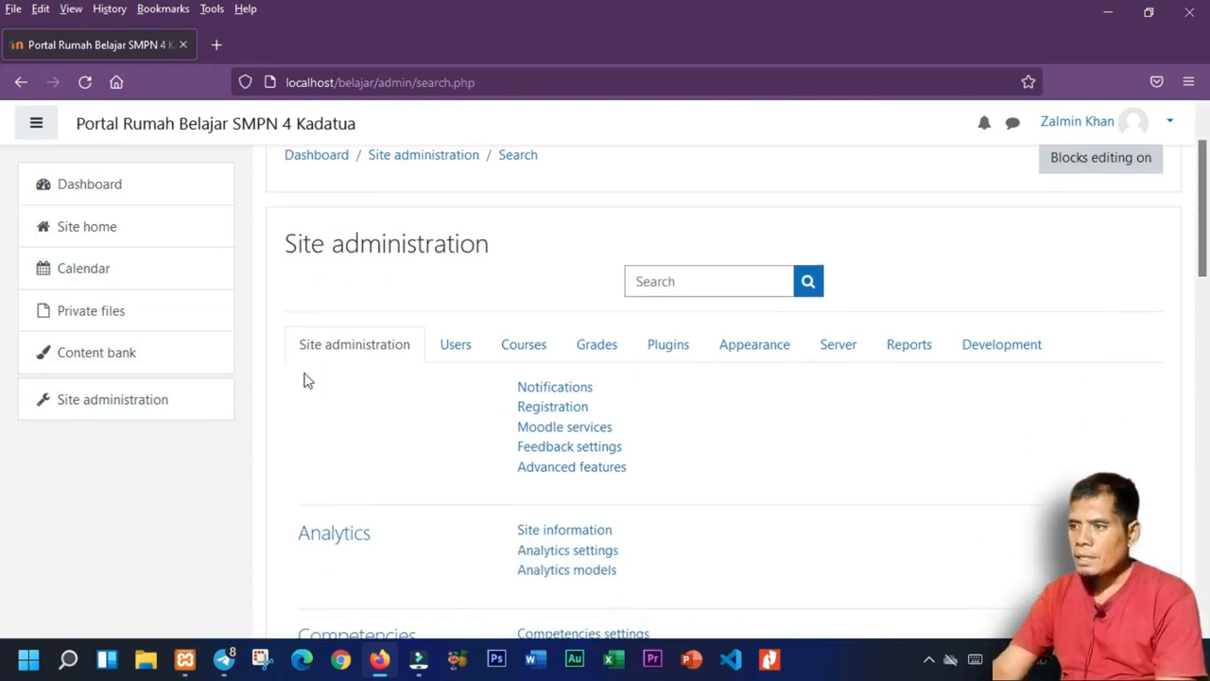
scroll(532, 426, down, 5)
click(104, 397)
scroll(570, 470, down, 13)
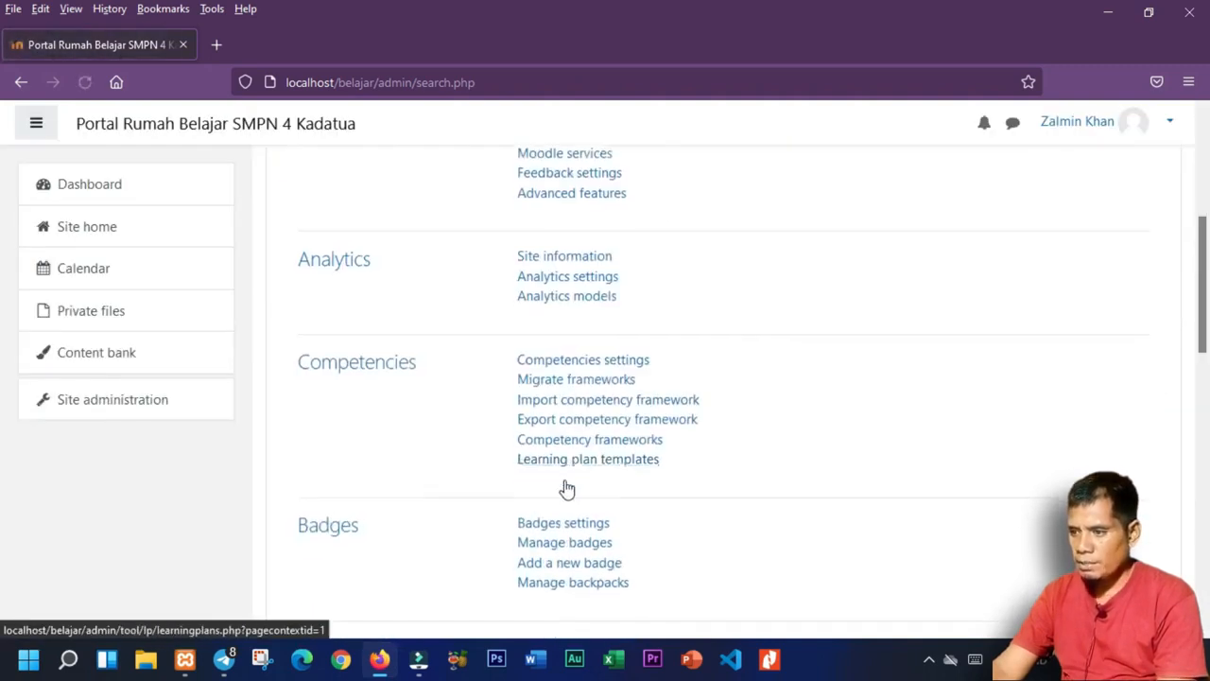
scroll(635, 510, down, 4)
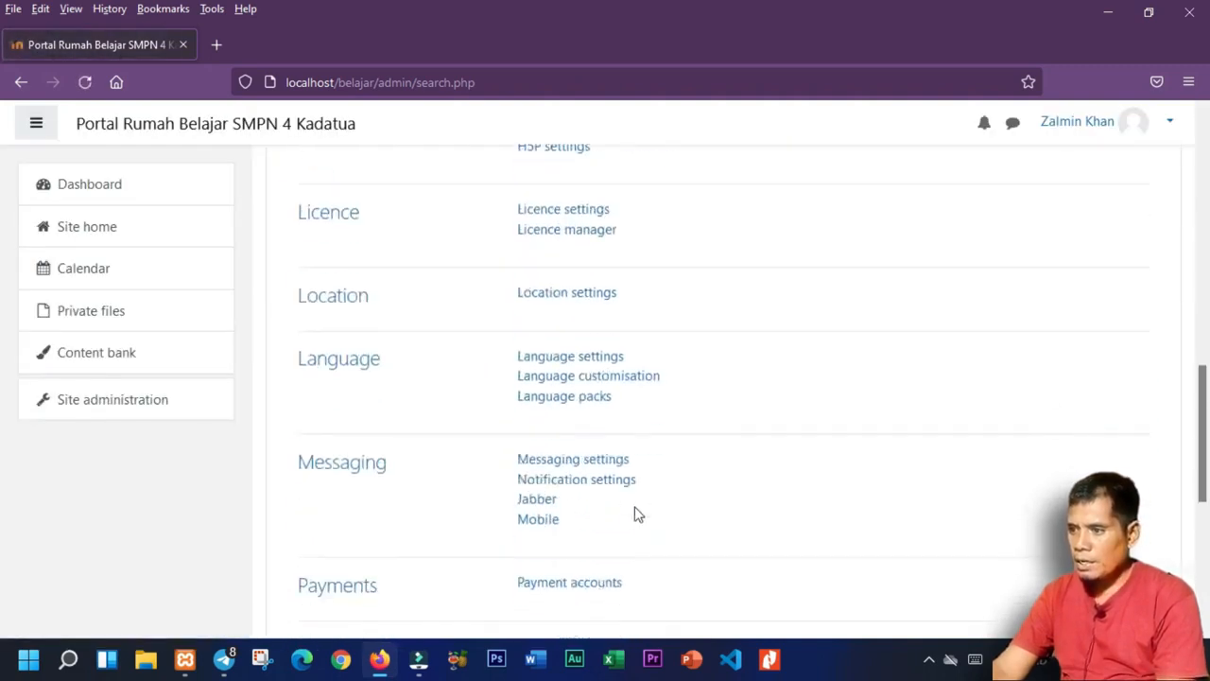
click(583, 364)
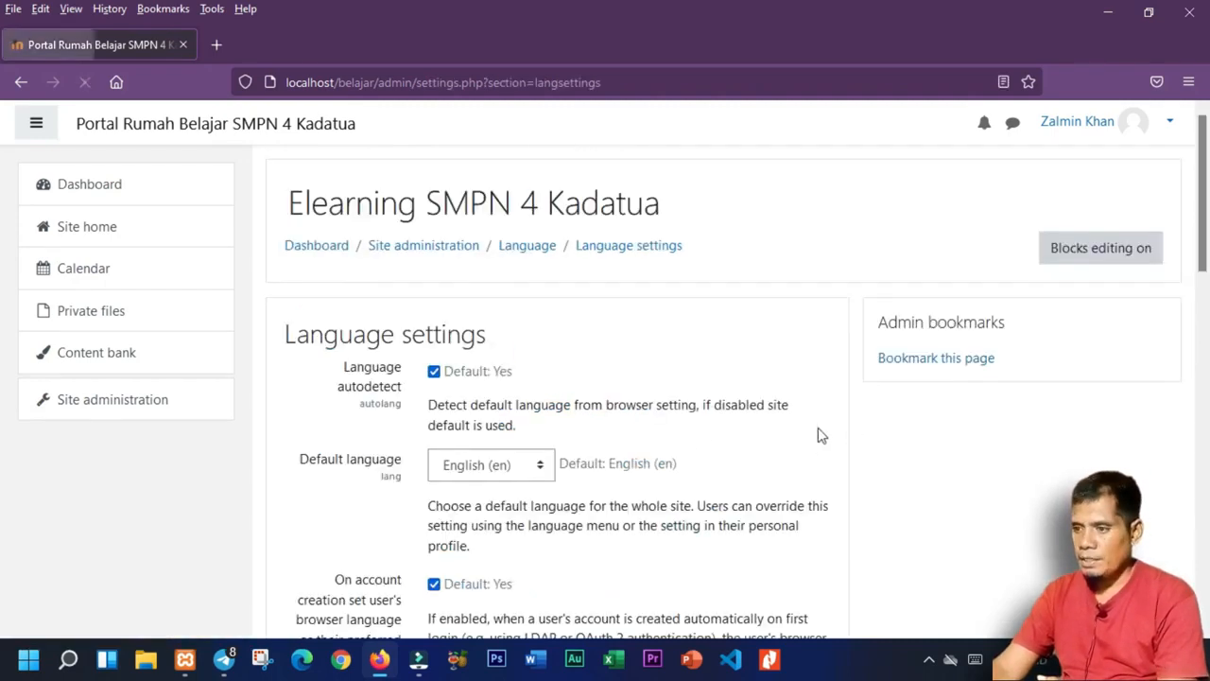
scroll(664, 485, down, 4)
scroll(661, 485, up, 4)
scroll(662, 485, down, 4)
scroll(603, 413, up, 1)
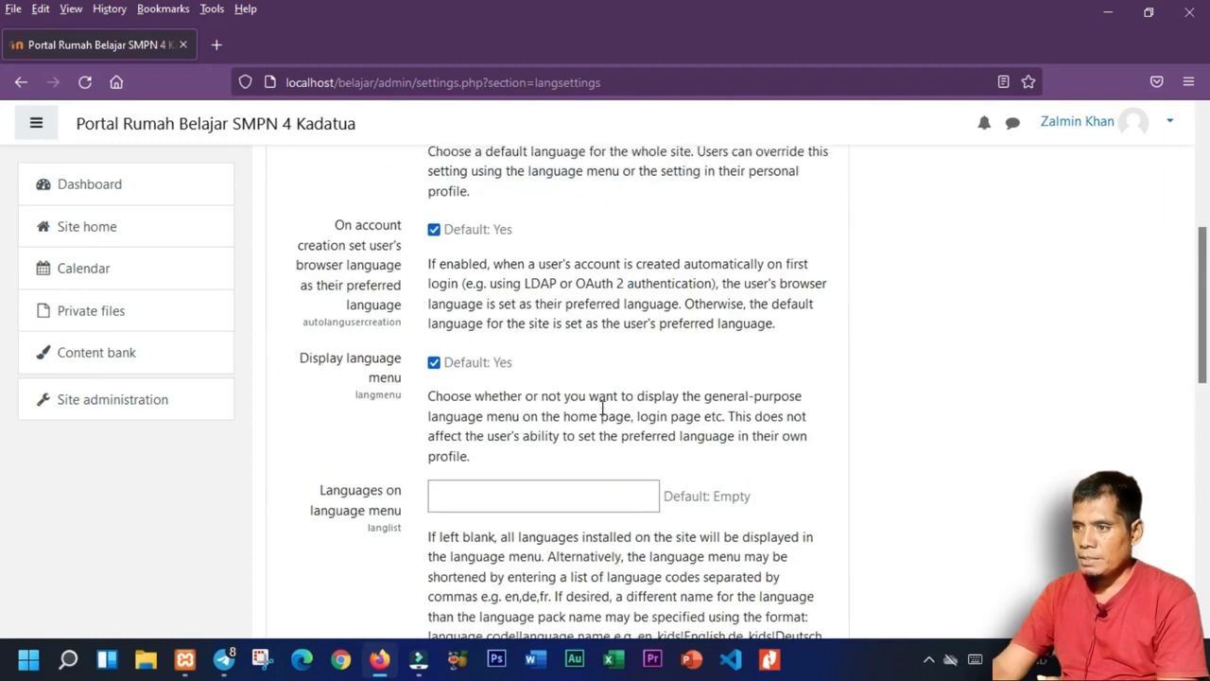
click(529, 204)
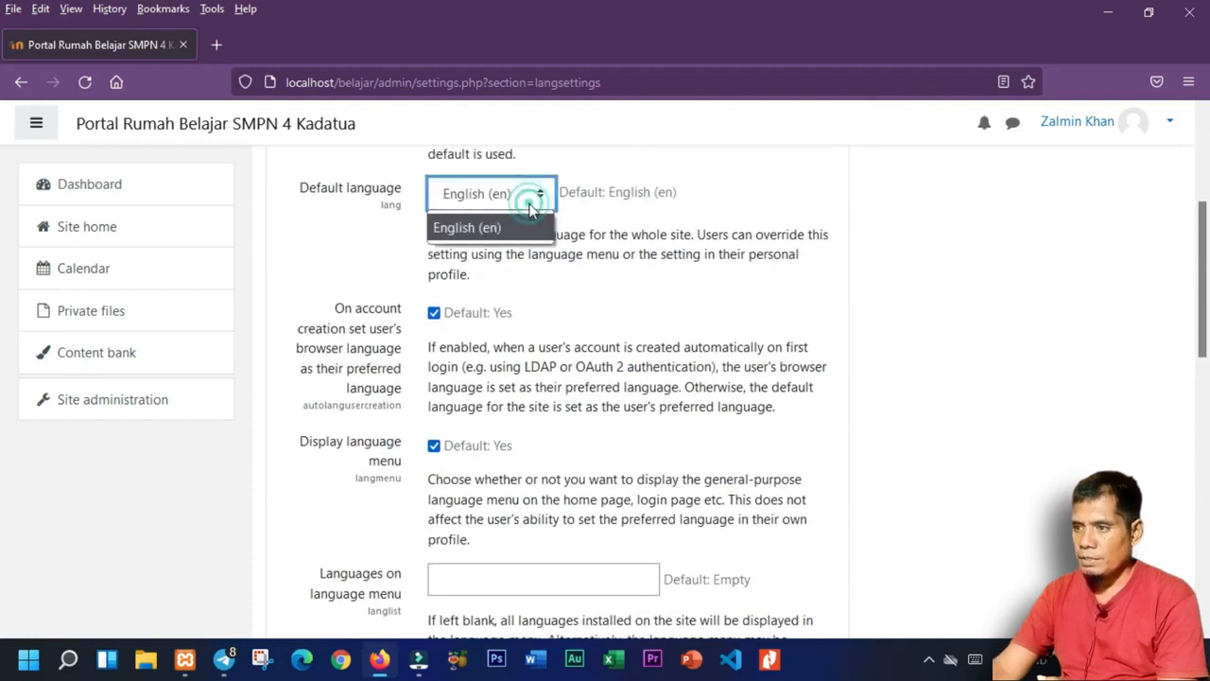
click(464, 236)
Return to Site administration and open the Language packs page.
scroll(709, 453, down, 6)
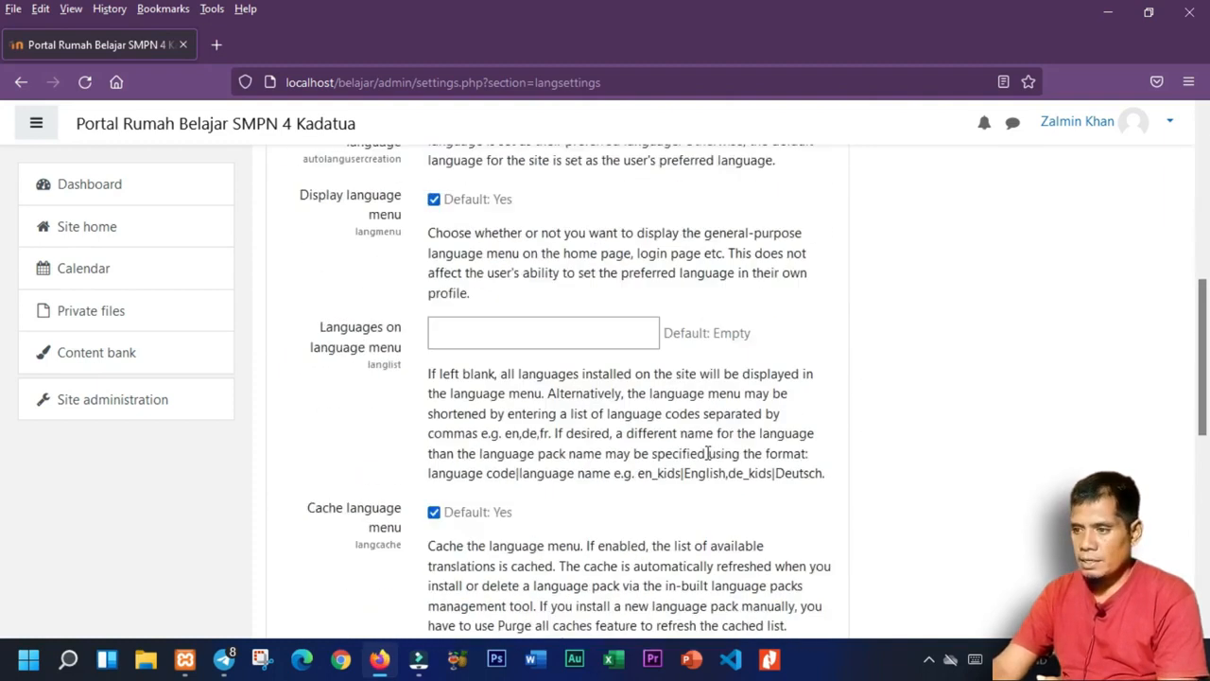
scroll(707, 470, down, 2)
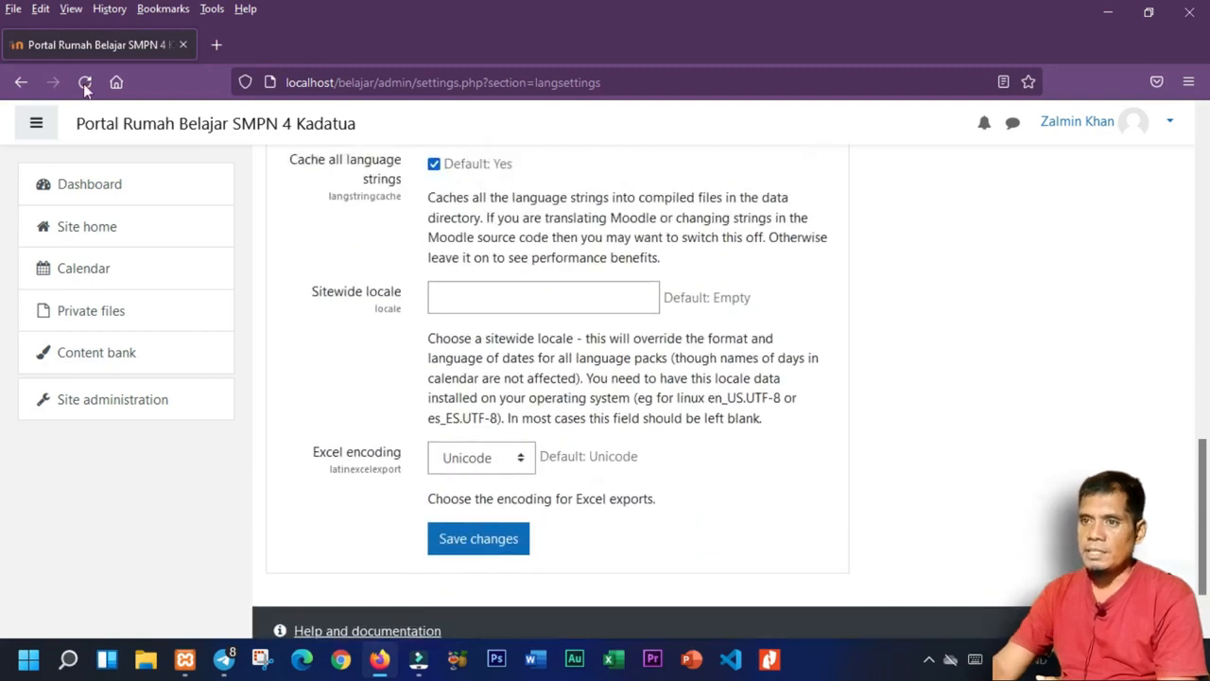
click(23, 83)
scroll(518, 374, down, 3)
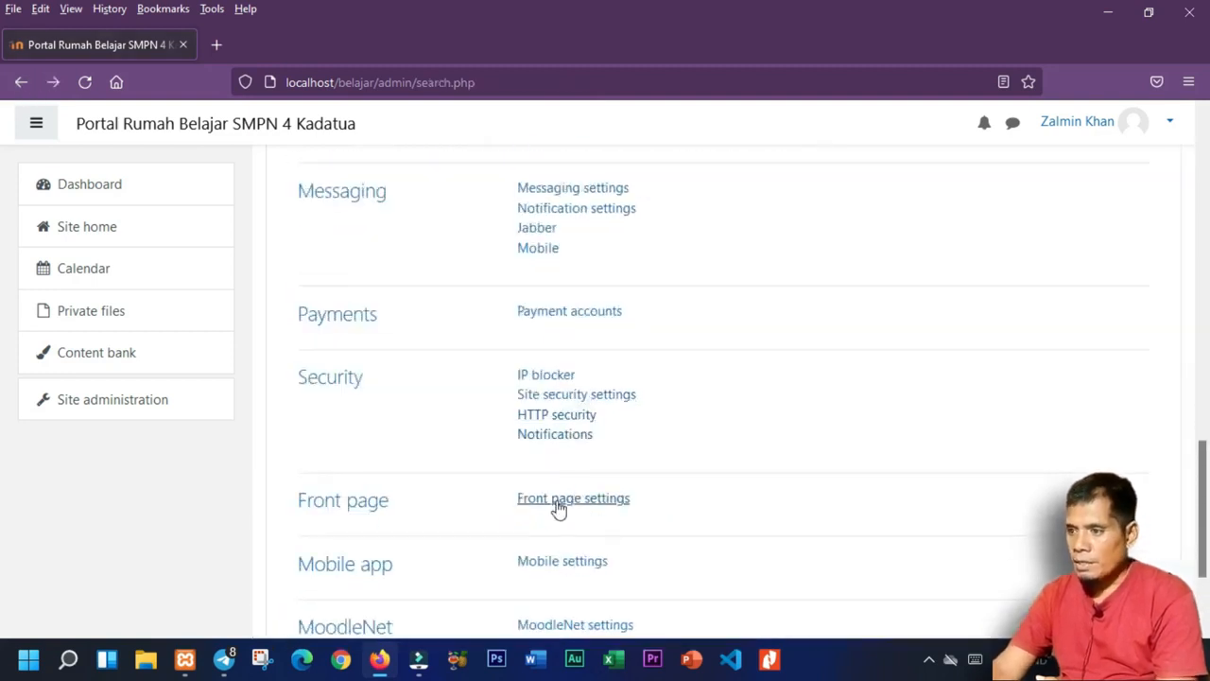
scroll(534, 463, up, 2)
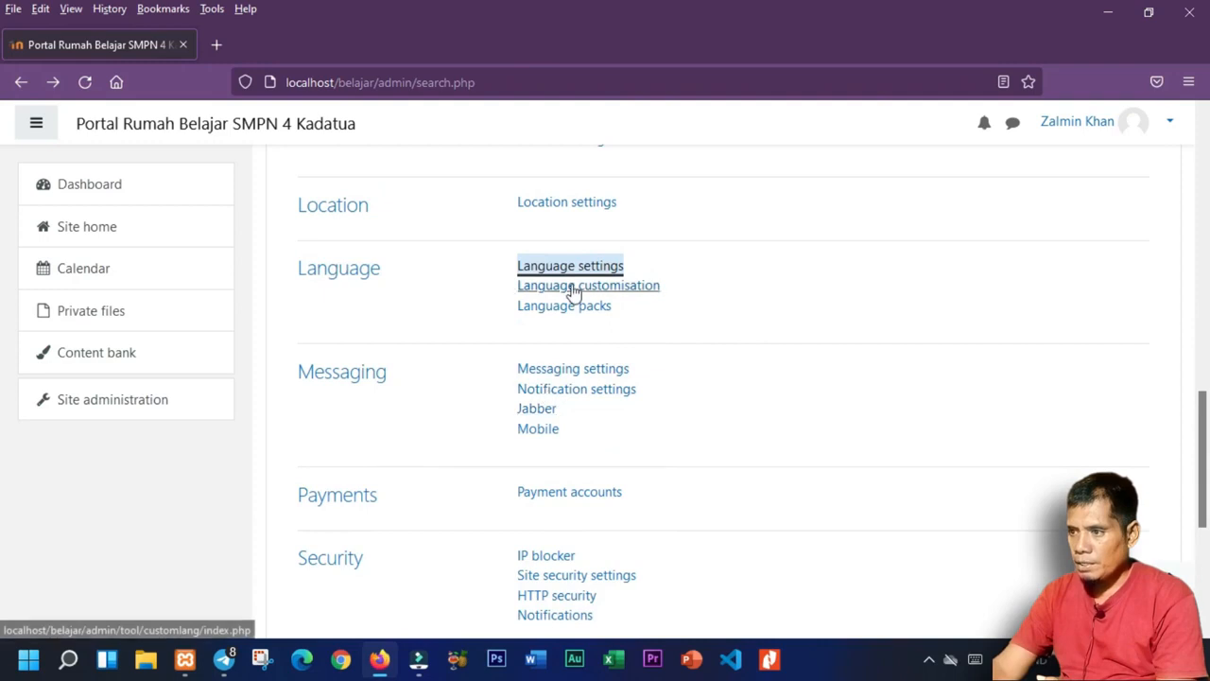
click(585, 316)
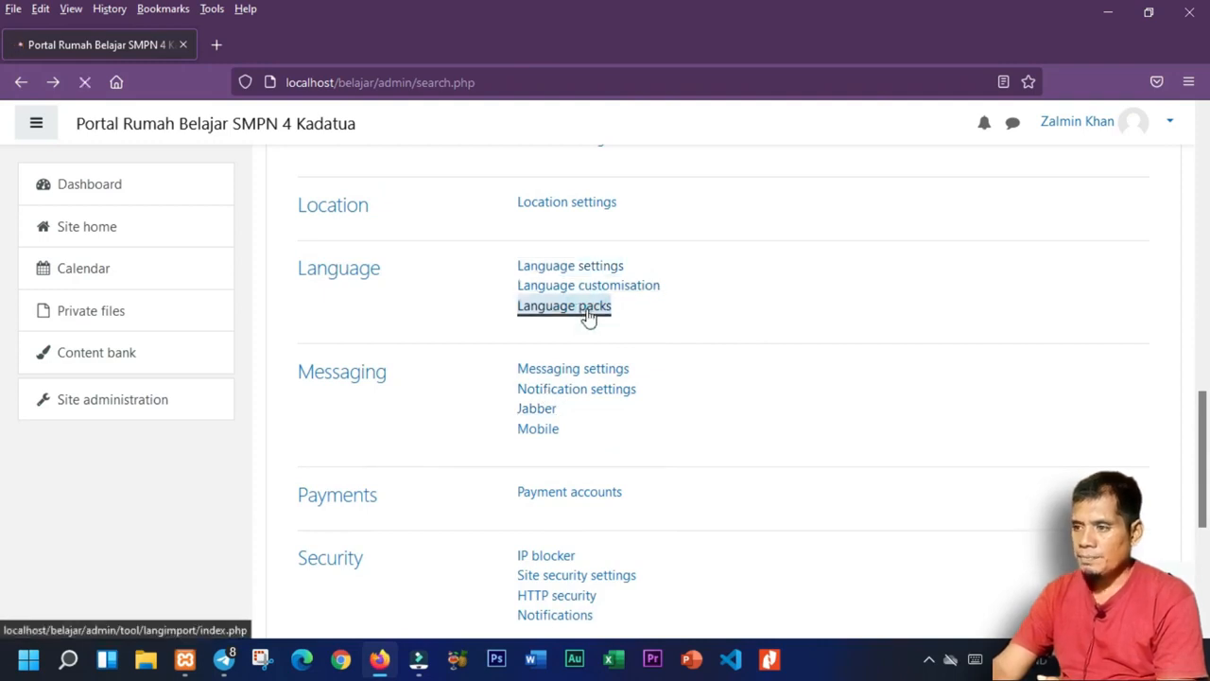
Go back from Language packs and open the Language customisation page.
scroll(561, 419, down, 4)
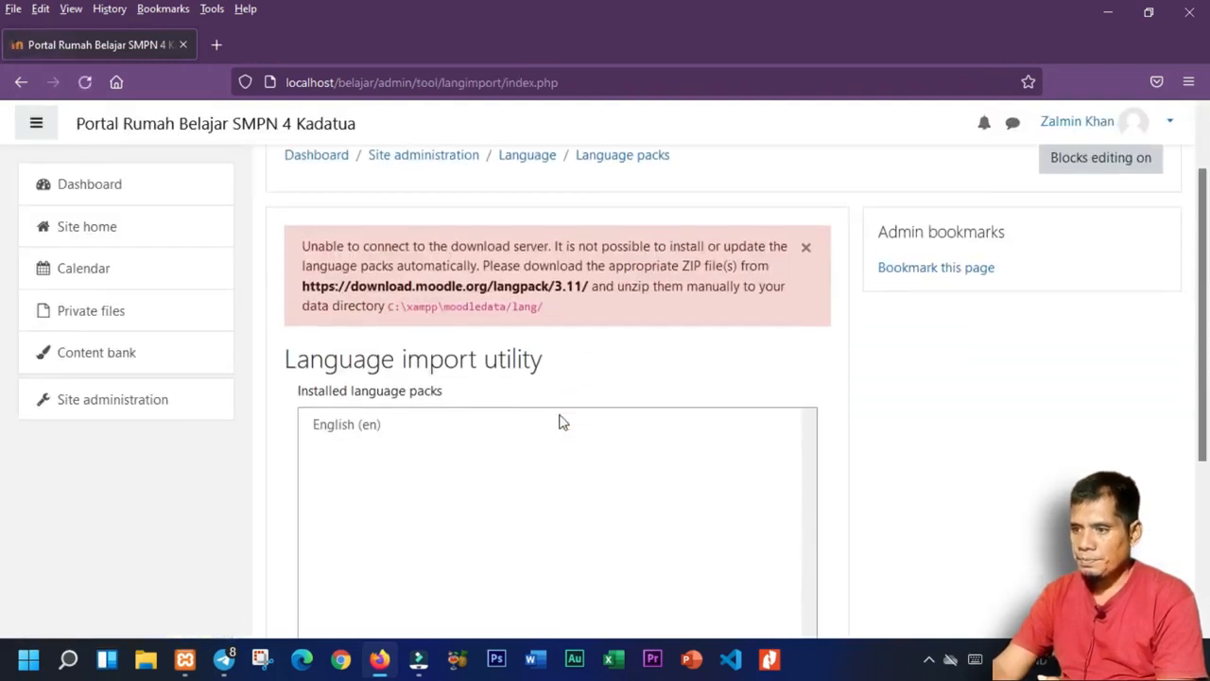
scroll(794, 493, up, 3)
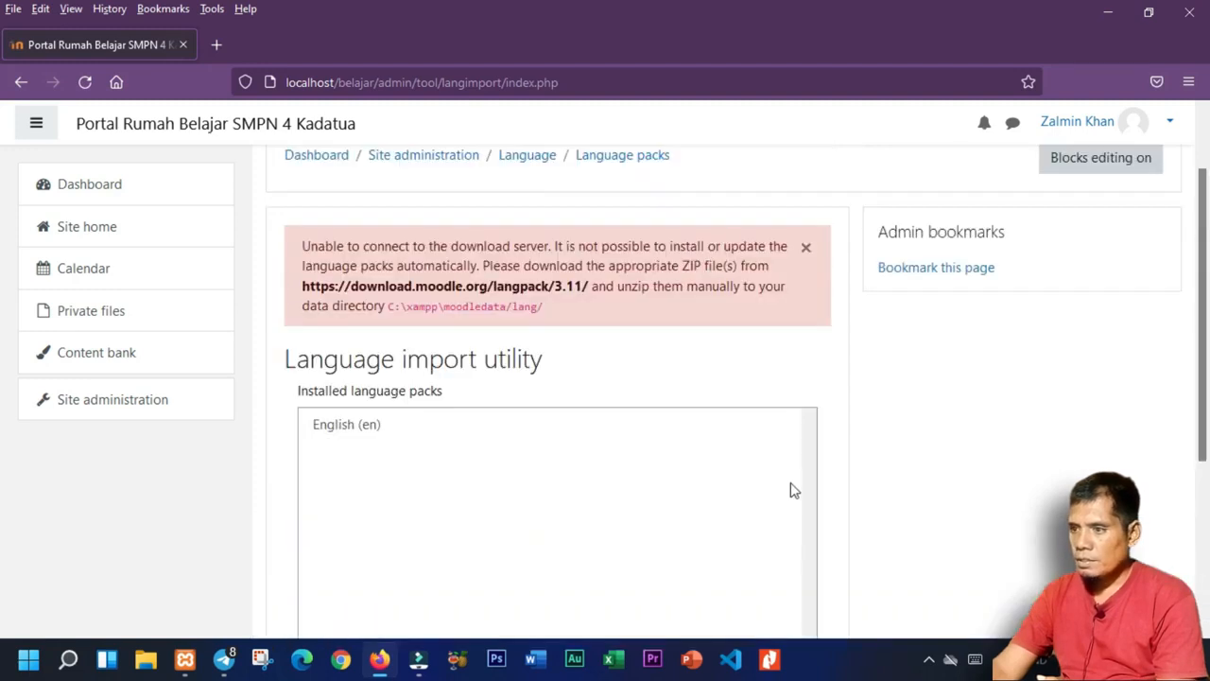
click(21, 82)
click(576, 284)
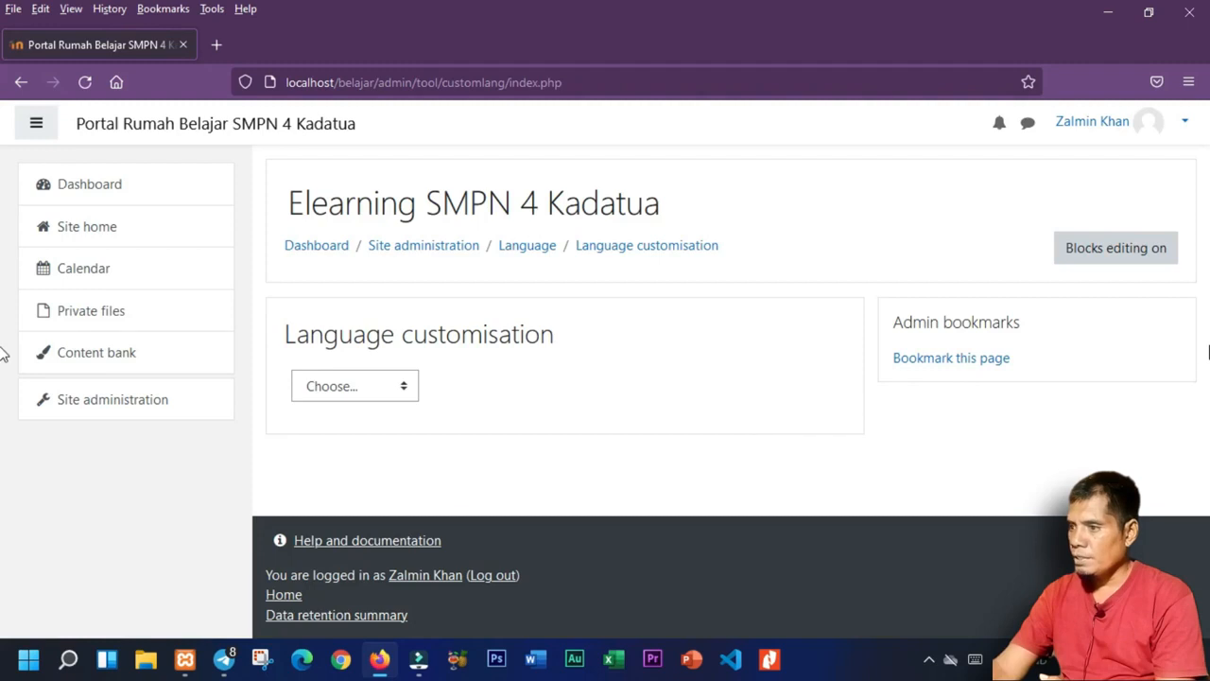
Check the language chooser without picking one, then turn blocks editing on.
click(340, 380)
click(359, 382)
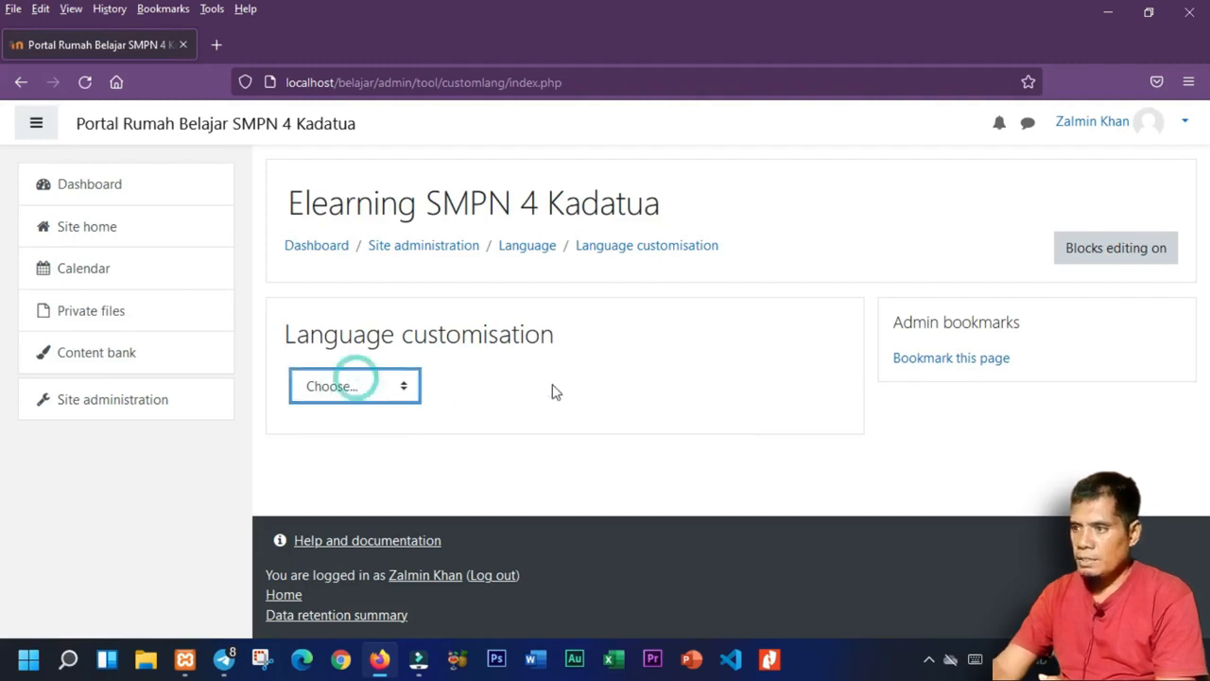
click(1096, 257)
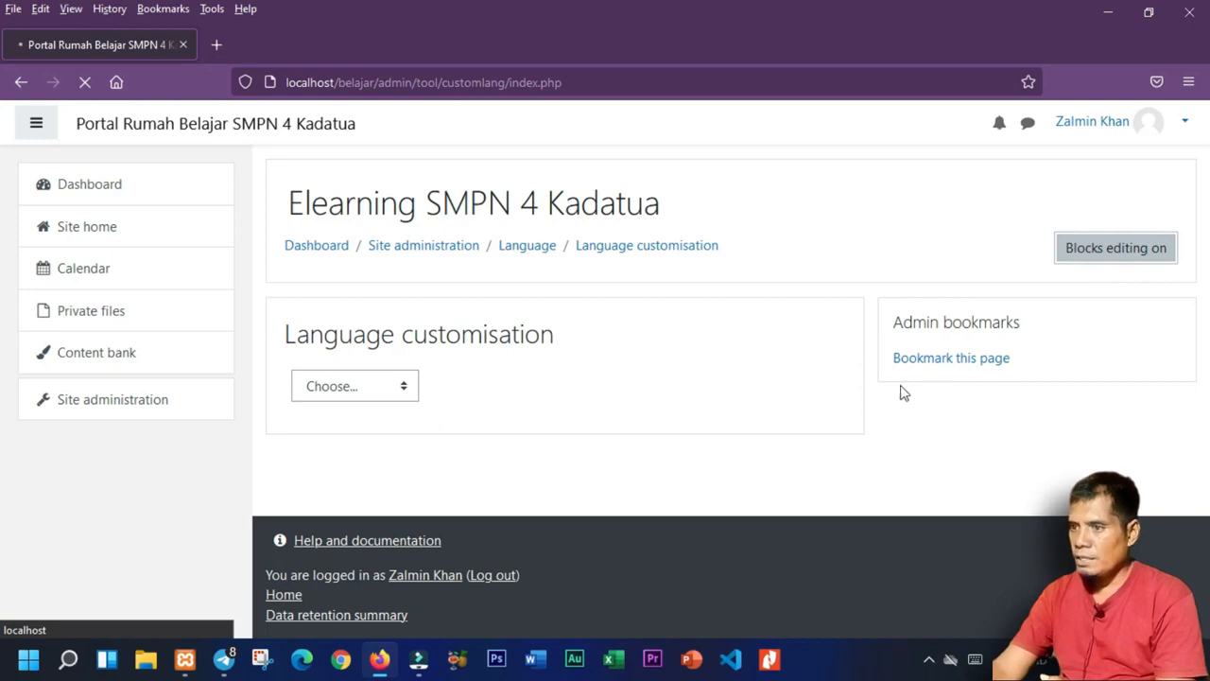